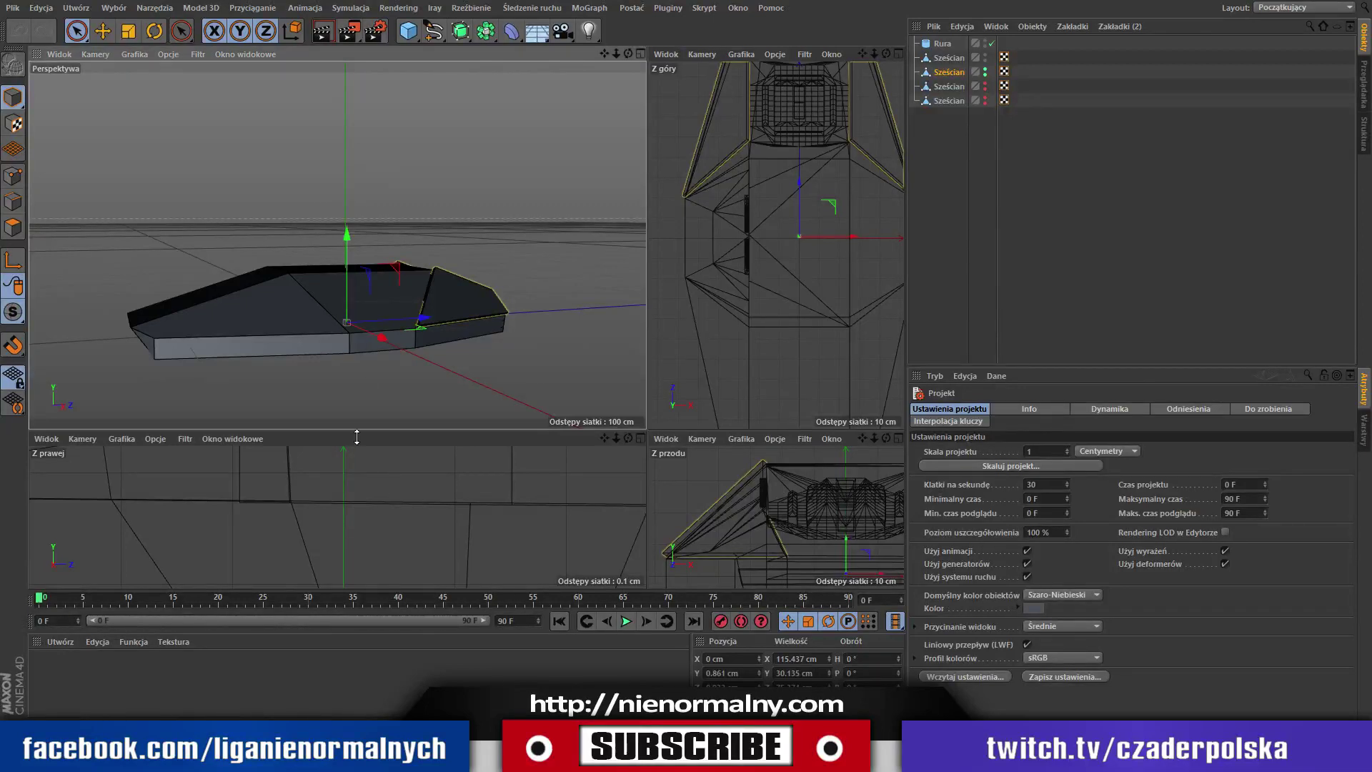
Orbit around the ship to inspect it, then zoom in on the front hull piece.
mouse_move(624, 57)
left_mouse_down()
mouse_move(468, 123)
mouse_move(343, 66)
mouse_move(238, 118)
mouse_move(280, 208)
mouse_move(534, 212)
mouse_move(618, 127)
mouse_move(693, 88)
mouse_move(566, 128)
left_mouse_up()
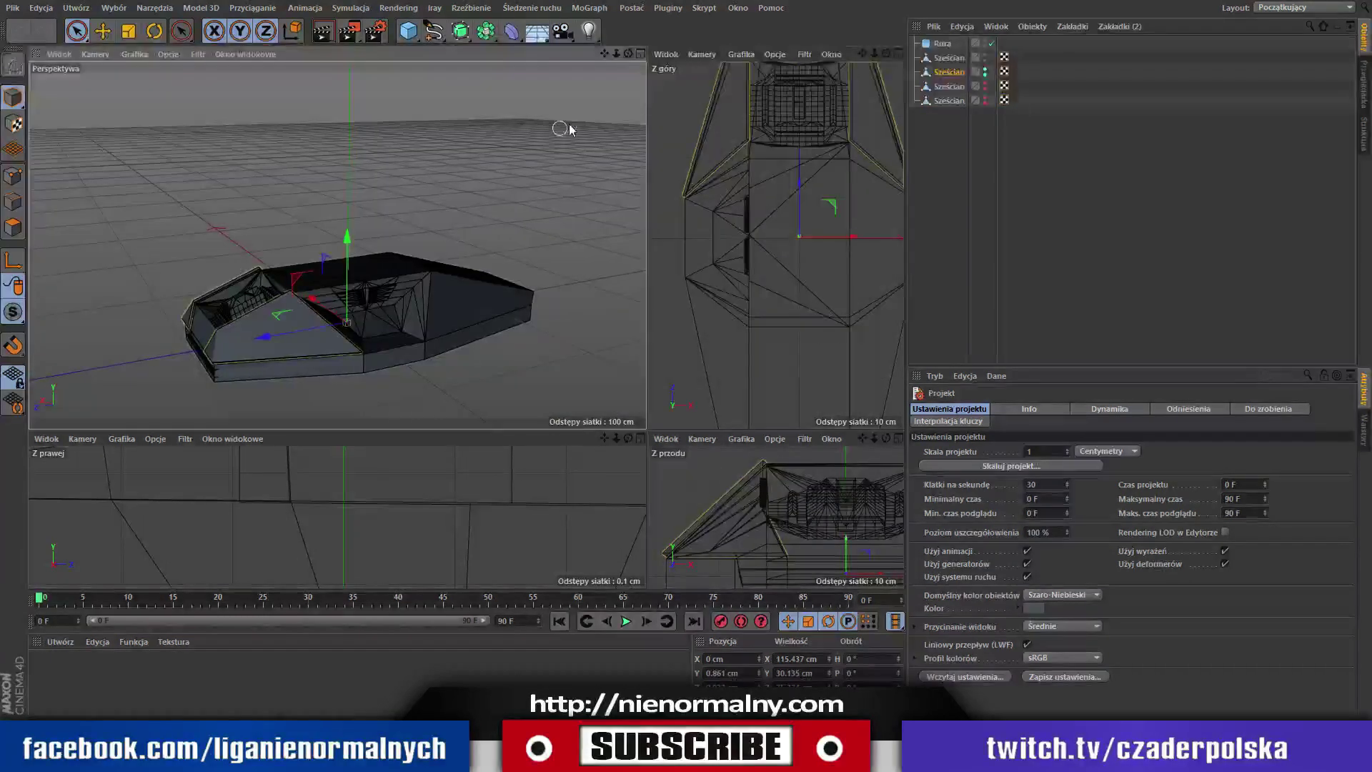
mouse_move(623, 58)
left_mouse_down()
mouse_move(626, 37)
mouse_move(647, 45)
mouse_move(748, 14)
left_mouse_up()
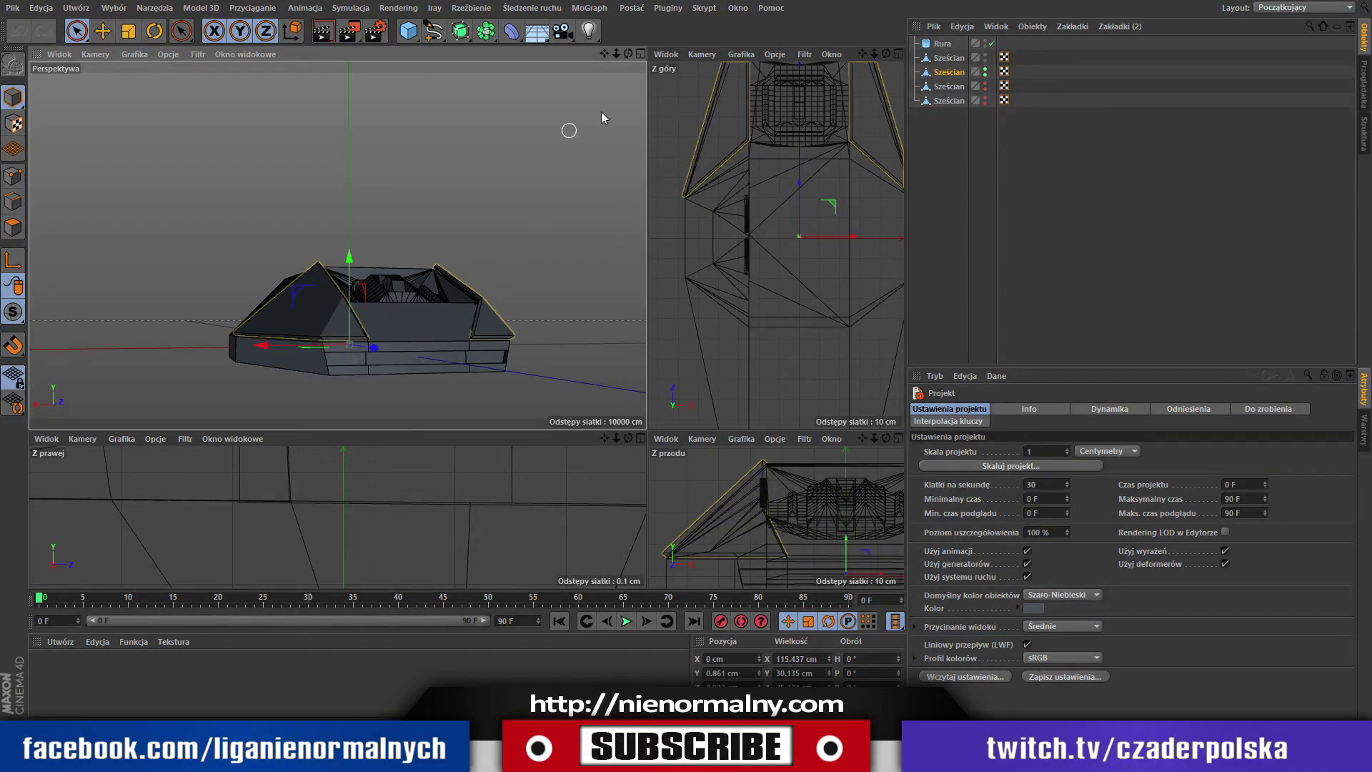
mouse_move(628, 54)
left_mouse_down()
mouse_move(613, 116)
mouse_move(595, 105)
mouse_move(417, 242)
left_mouse_up()
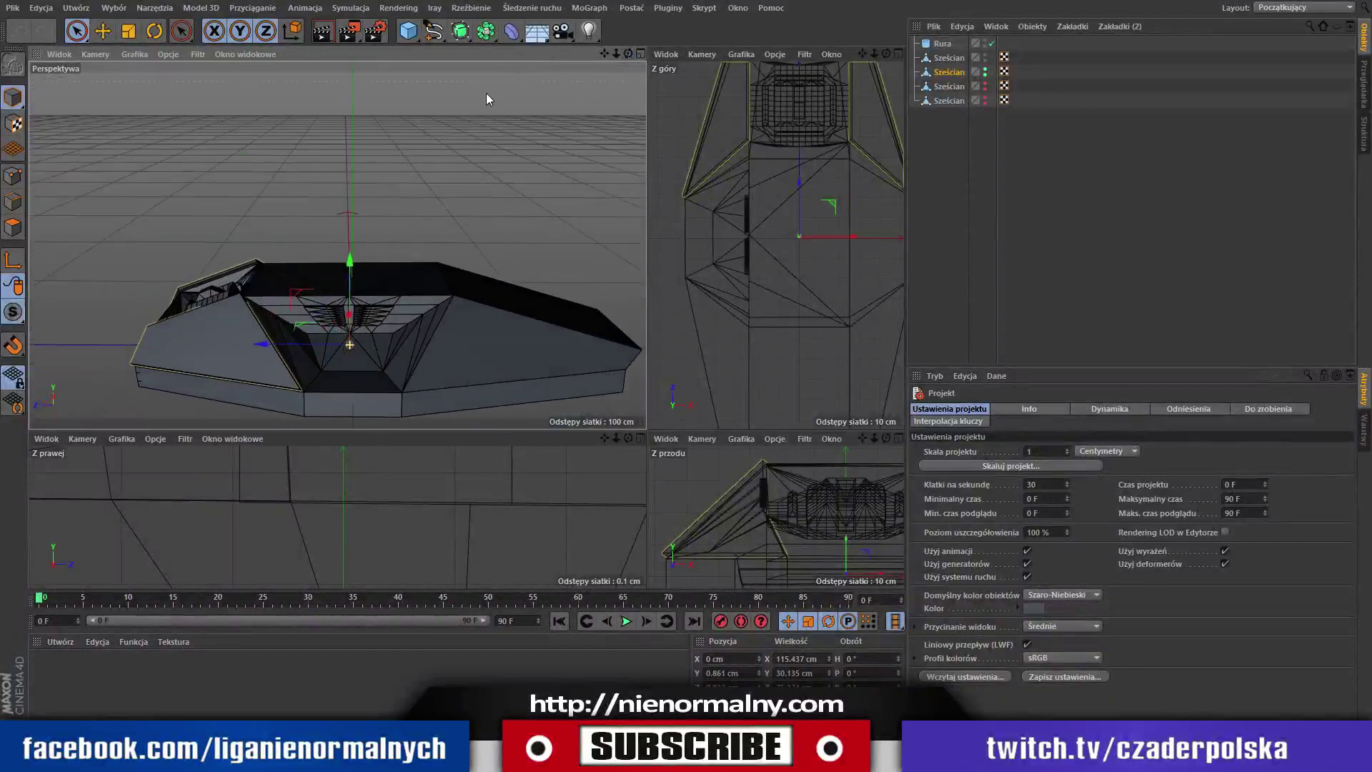
mouse_move(624, 57)
left_mouse_down()
mouse_move(2, 57)
mouse_move(271, 43)
left_mouse_up()
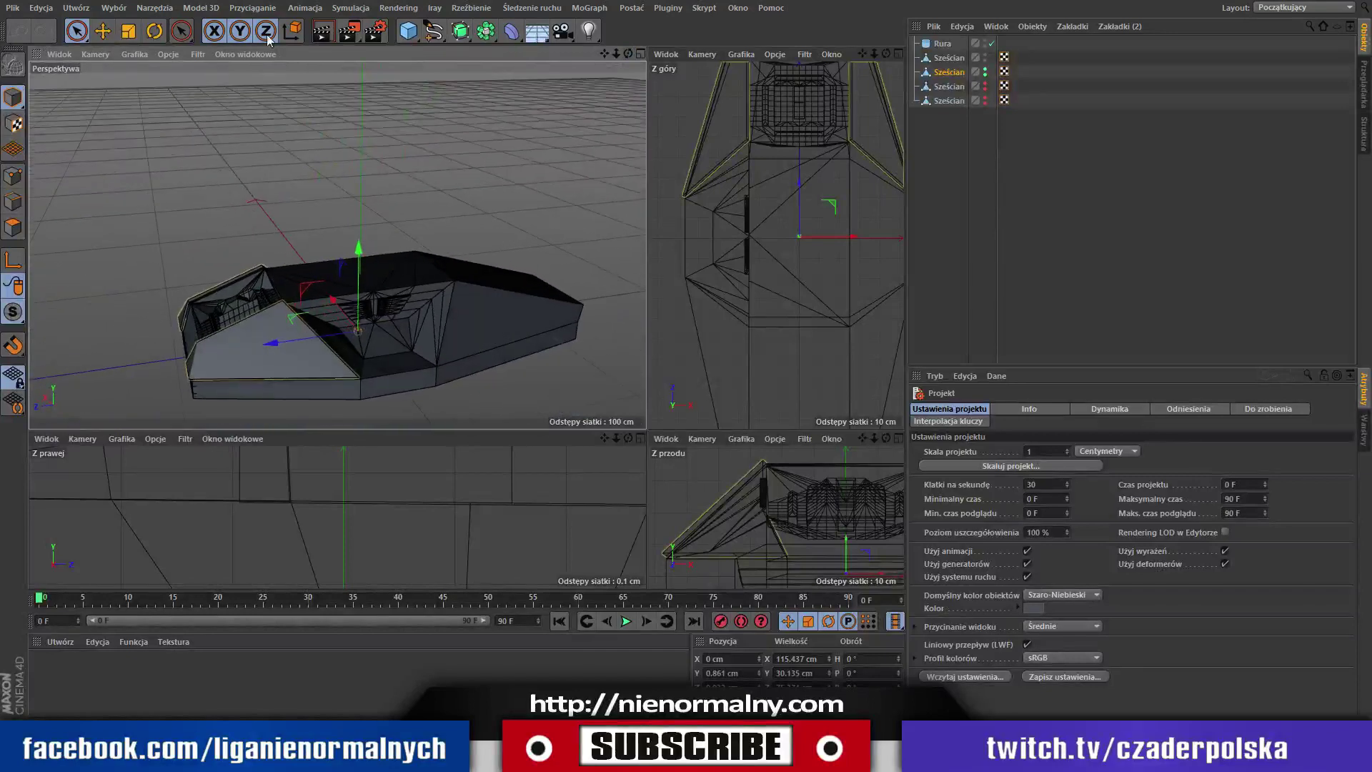
mouse_move(608, 51)
left_mouse_down()
mouse_move(524, 51)
mouse_move(543, 43)
left_mouse_up()
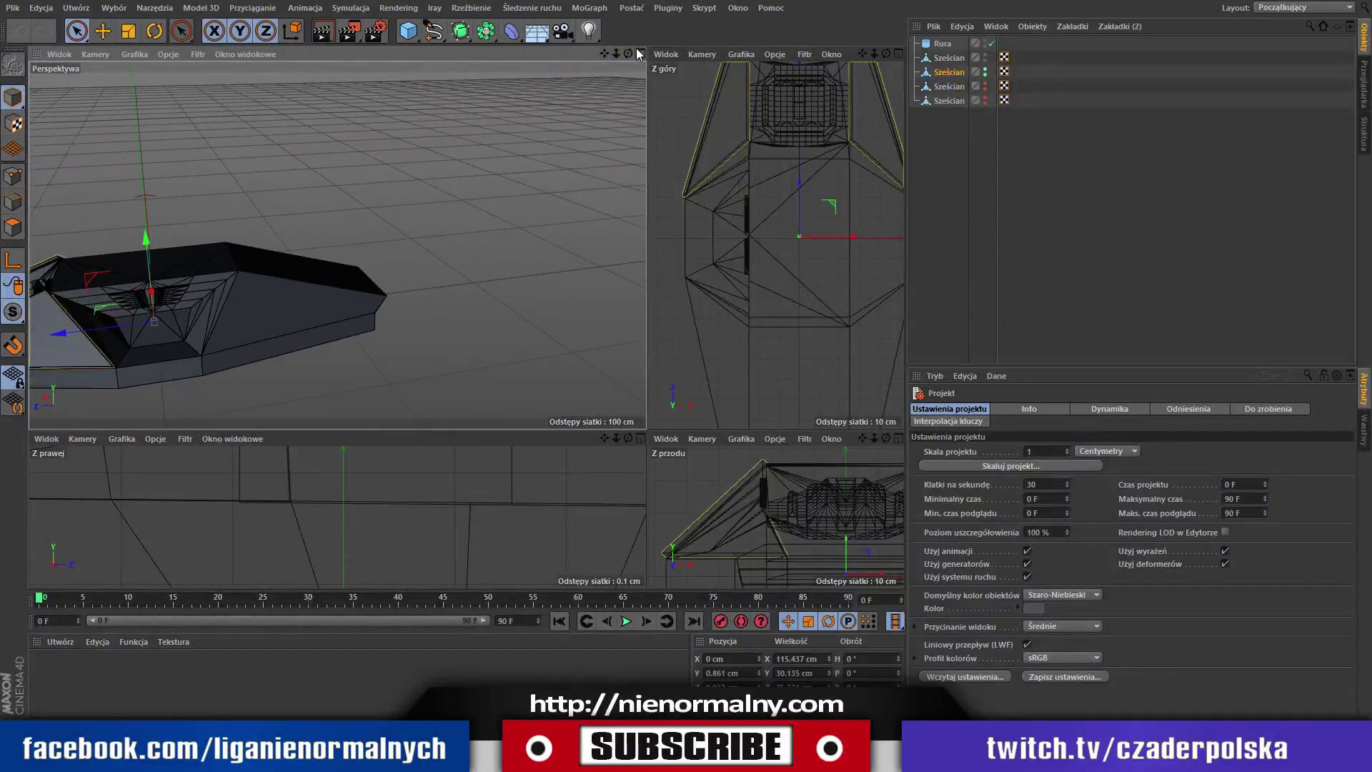
mouse_move(637, 52)
left_mouse_down()
mouse_move(404, 104)
mouse_move(762, 40)
mouse_move(553, 70)
mouse_move(486, 44)
mouse_move(701, 10)
mouse_move(796, 84)
left_mouse_up()
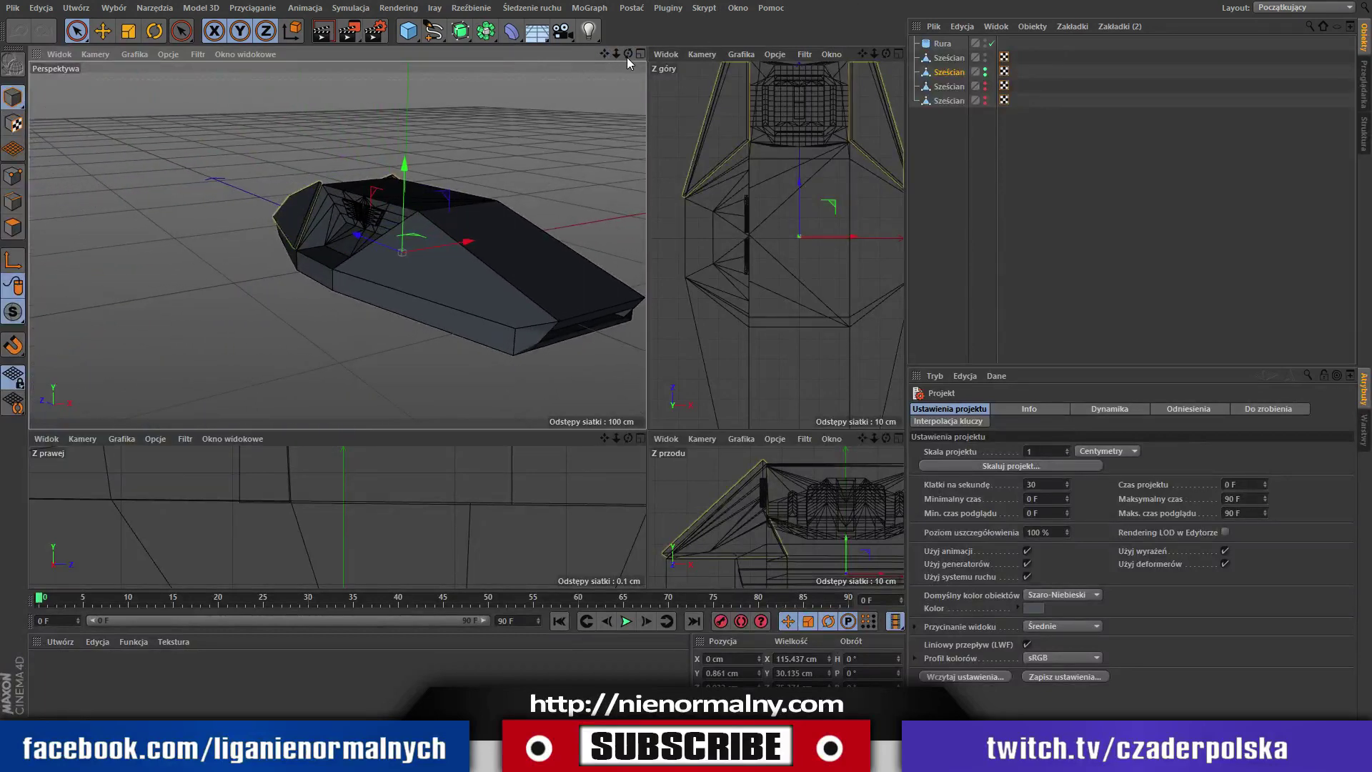
mouse_move(619, 55)
left_mouse_down()
mouse_move(419, 45)
mouse_move(615, 54)
mouse_move(555, 72)
mouse_move(1011, 109)
left_mouse_up()
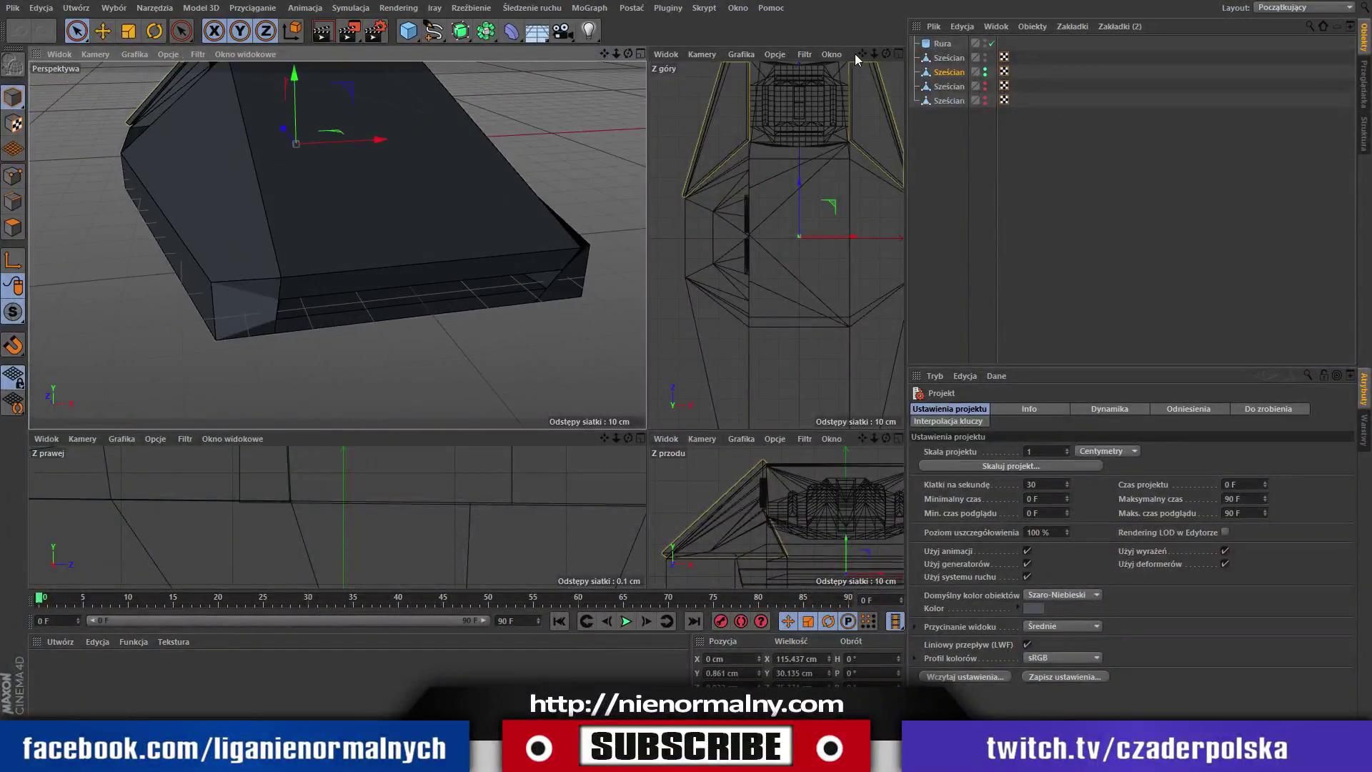
Select all polygons of the first Sześcian and extend it downward to about 40.8 cm tall.
left_click_drag(855, 55, 846, 22)
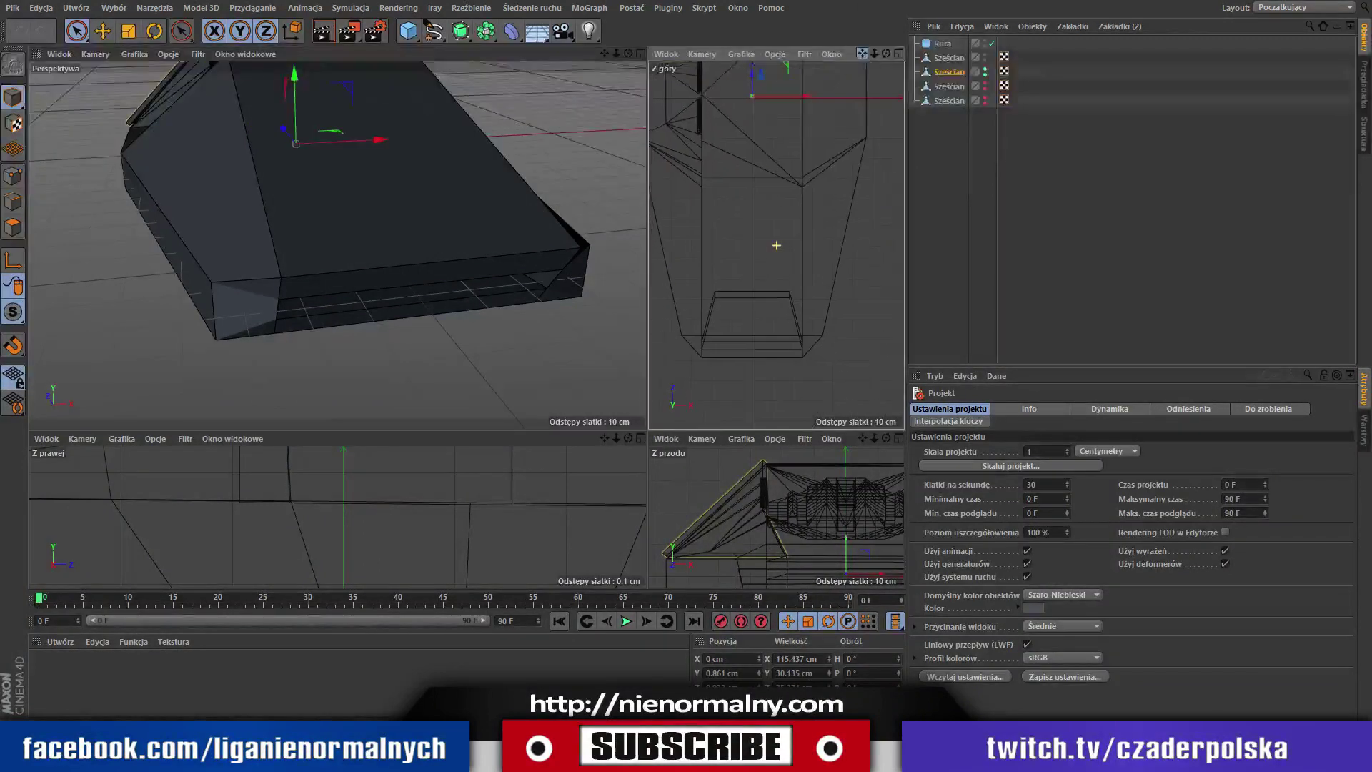
left_click(947, 60)
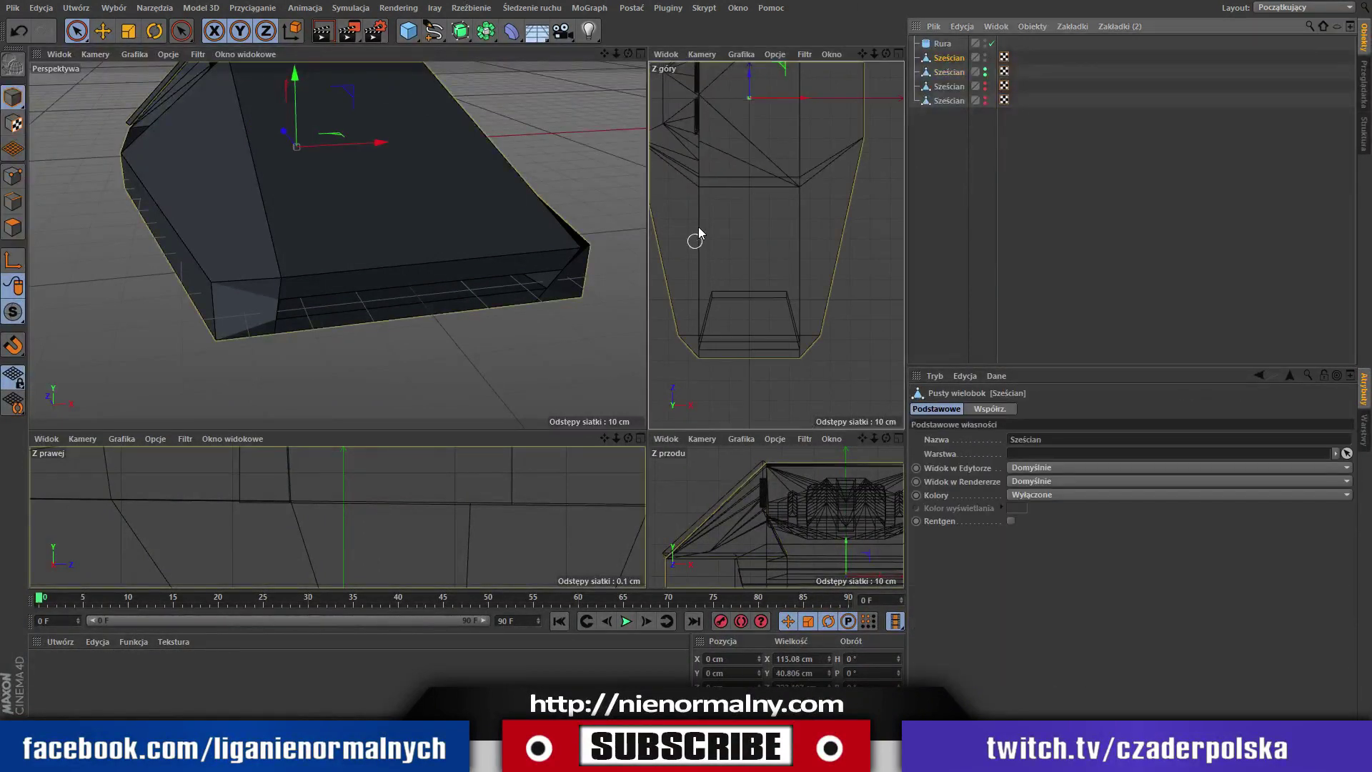
left_click_drag(864, 57, 902, 53)
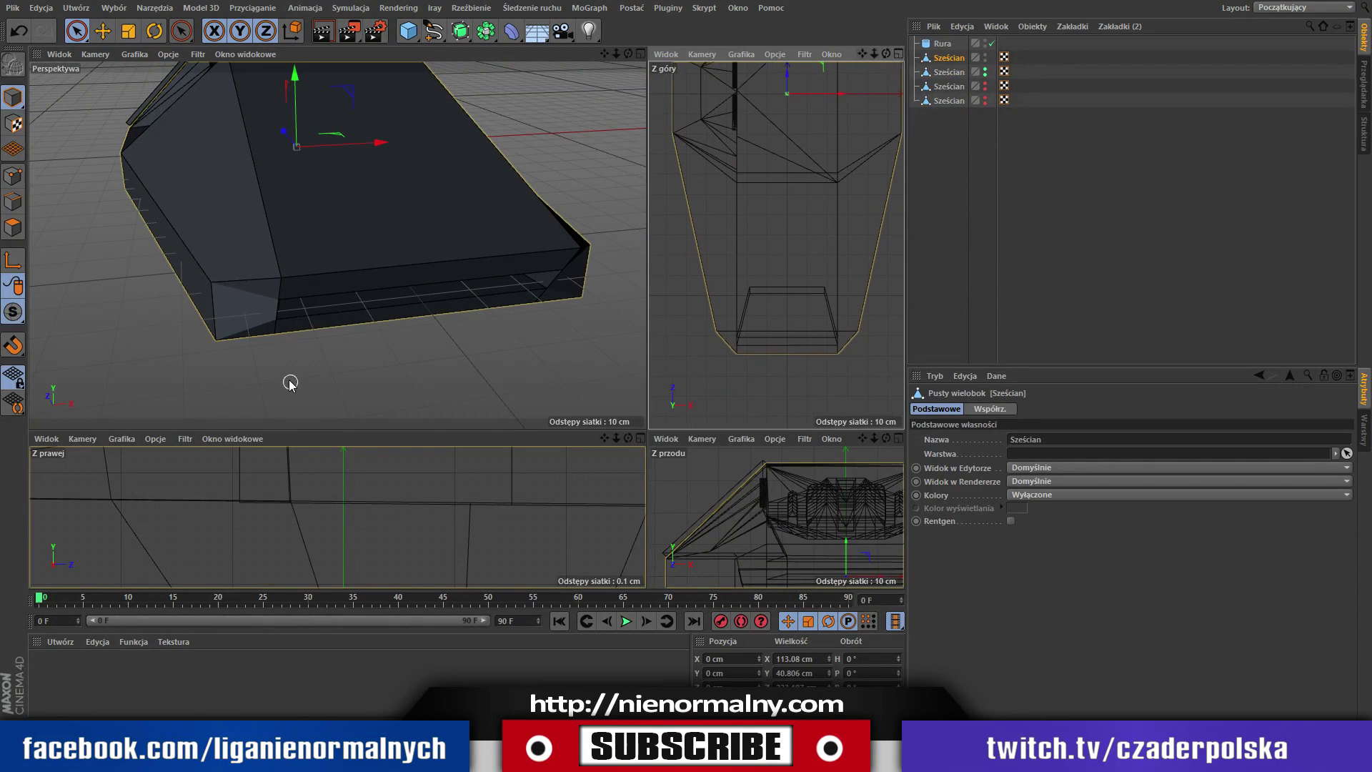
left_click(14, 228)
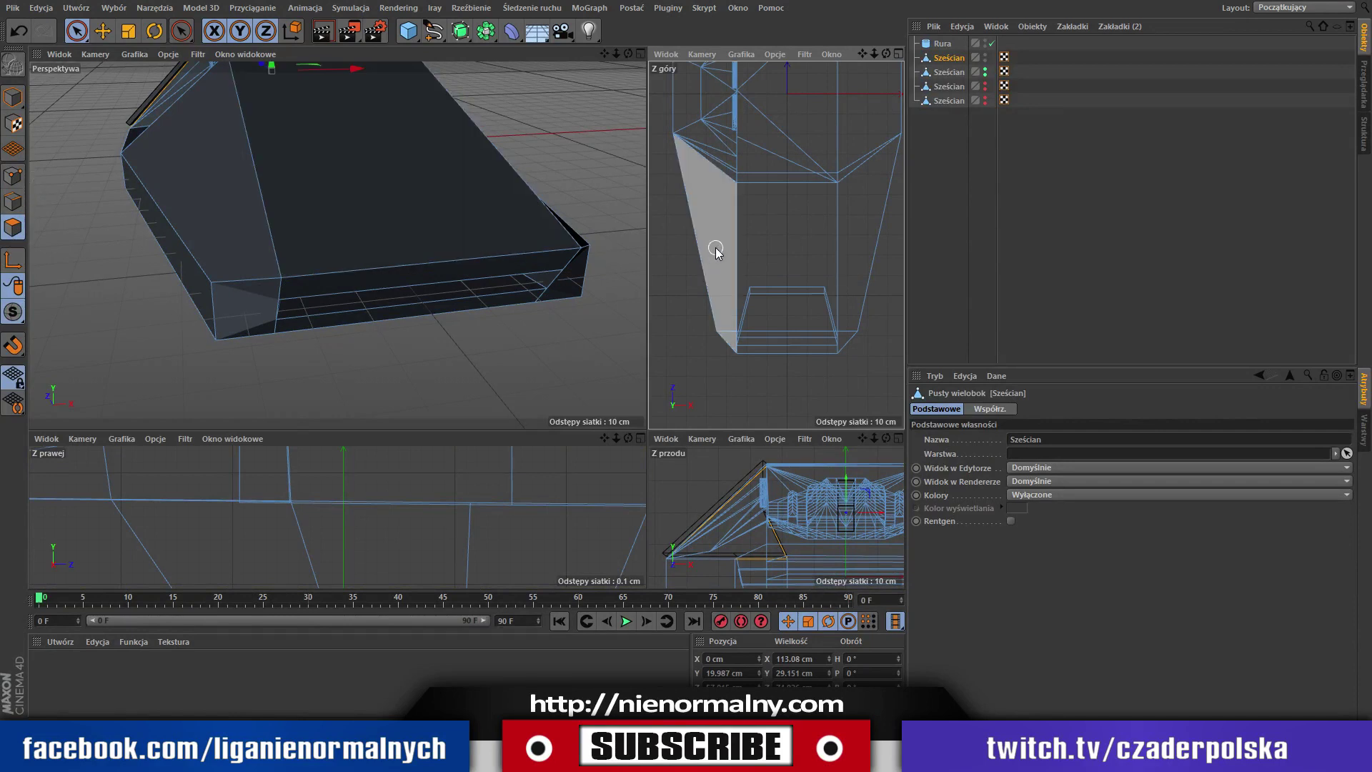
left_click(841, 268)
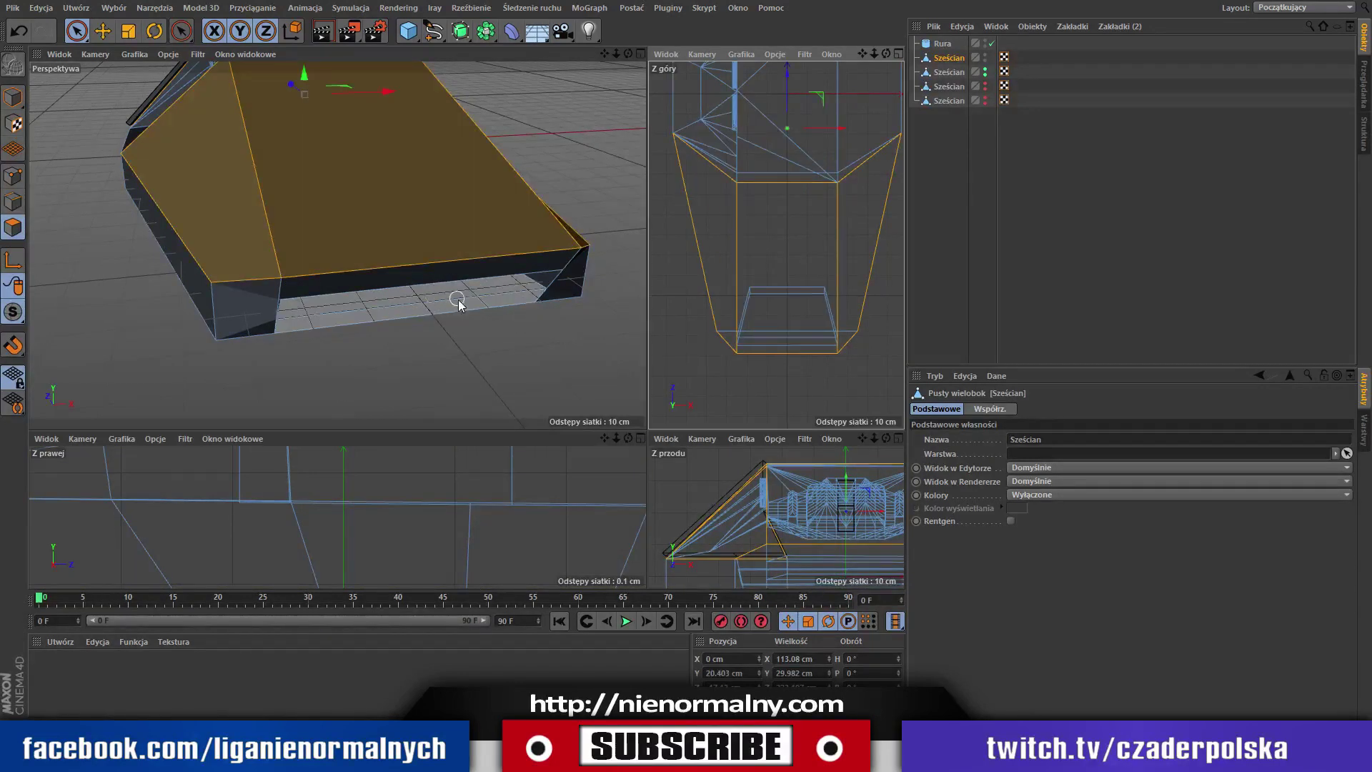
key("ctrl+a")
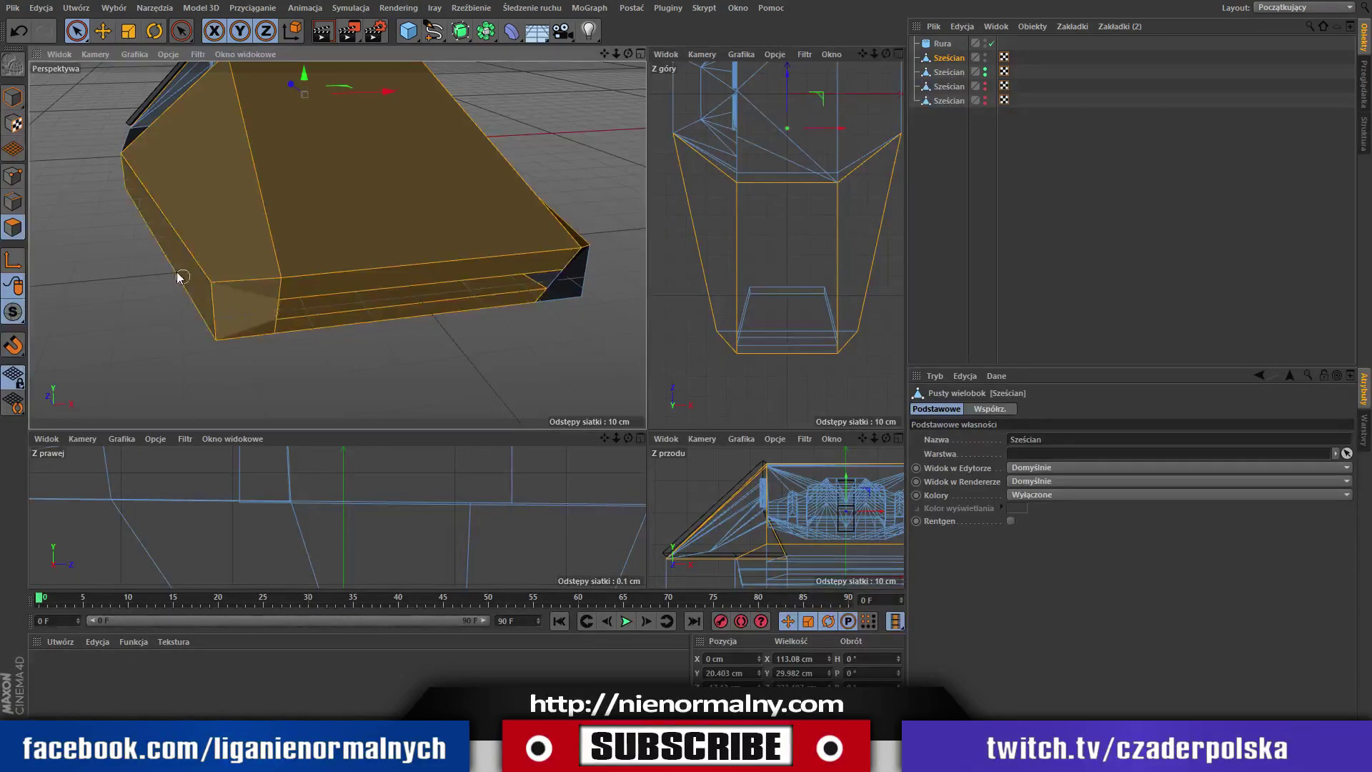
mouse_move(576, 248)
left_mouse_down()
mouse_move(631, 97)
mouse_move(306, 122)
left_mouse_up()
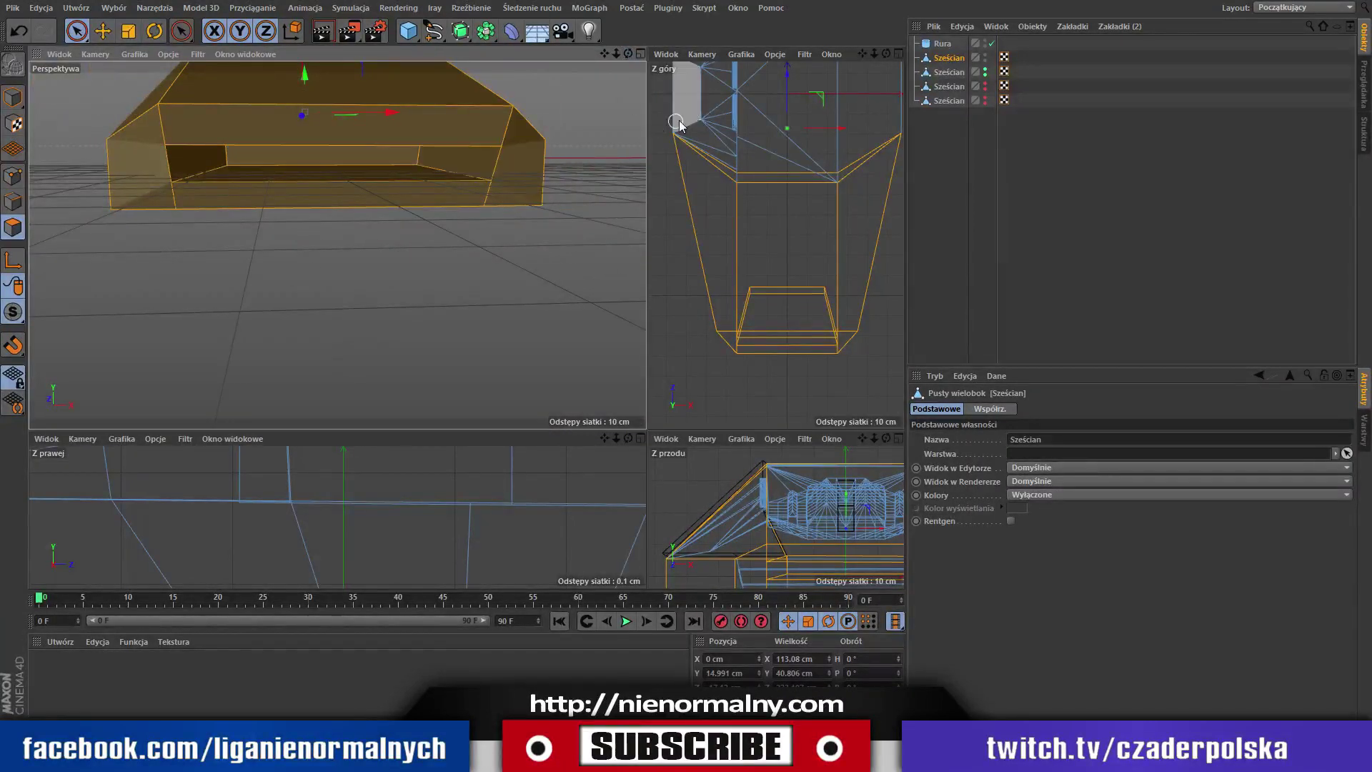
mouse_move(629, 55)
left_mouse_down()
mouse_move(577, 15)
mouse_move(624, 116)
left_mouse_up()
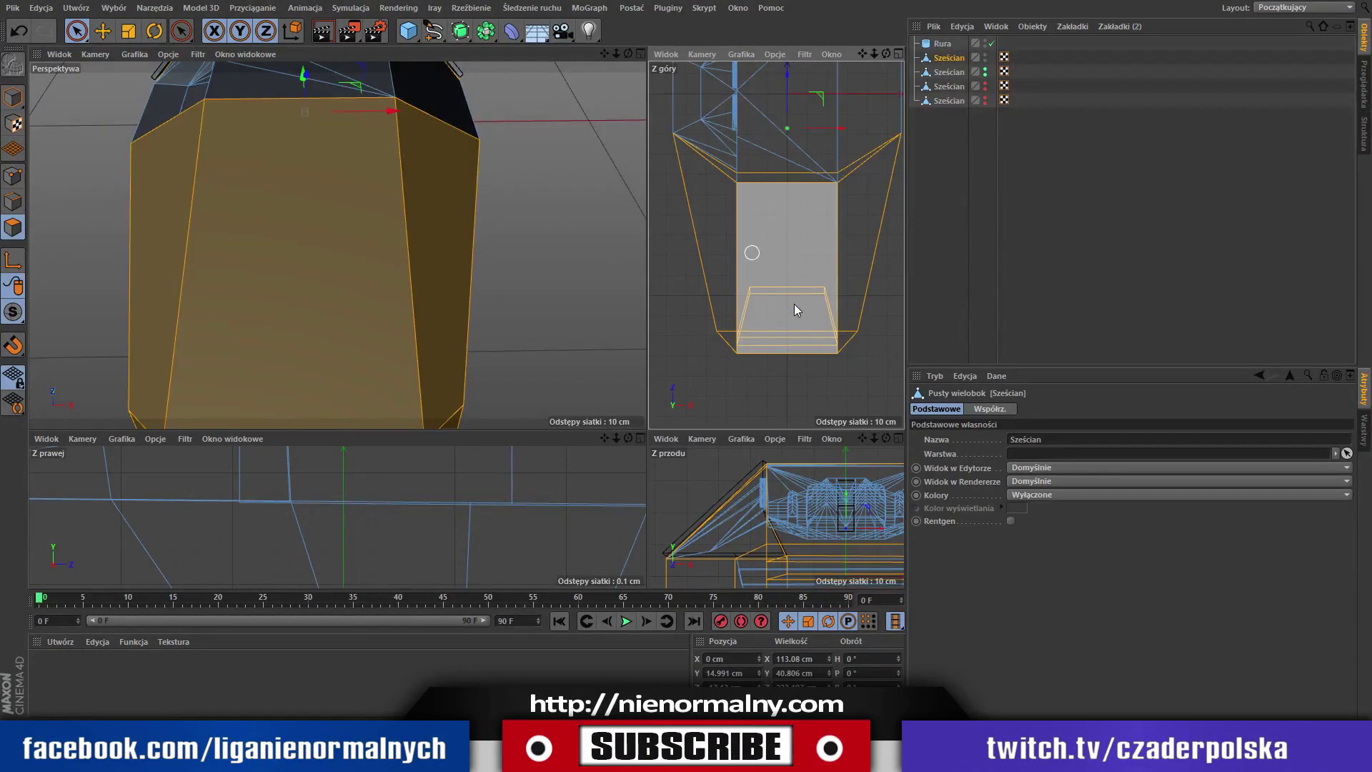
Knife-cut a horizontal loop across the front hull piece and keep only the lower band selected.
key("k")
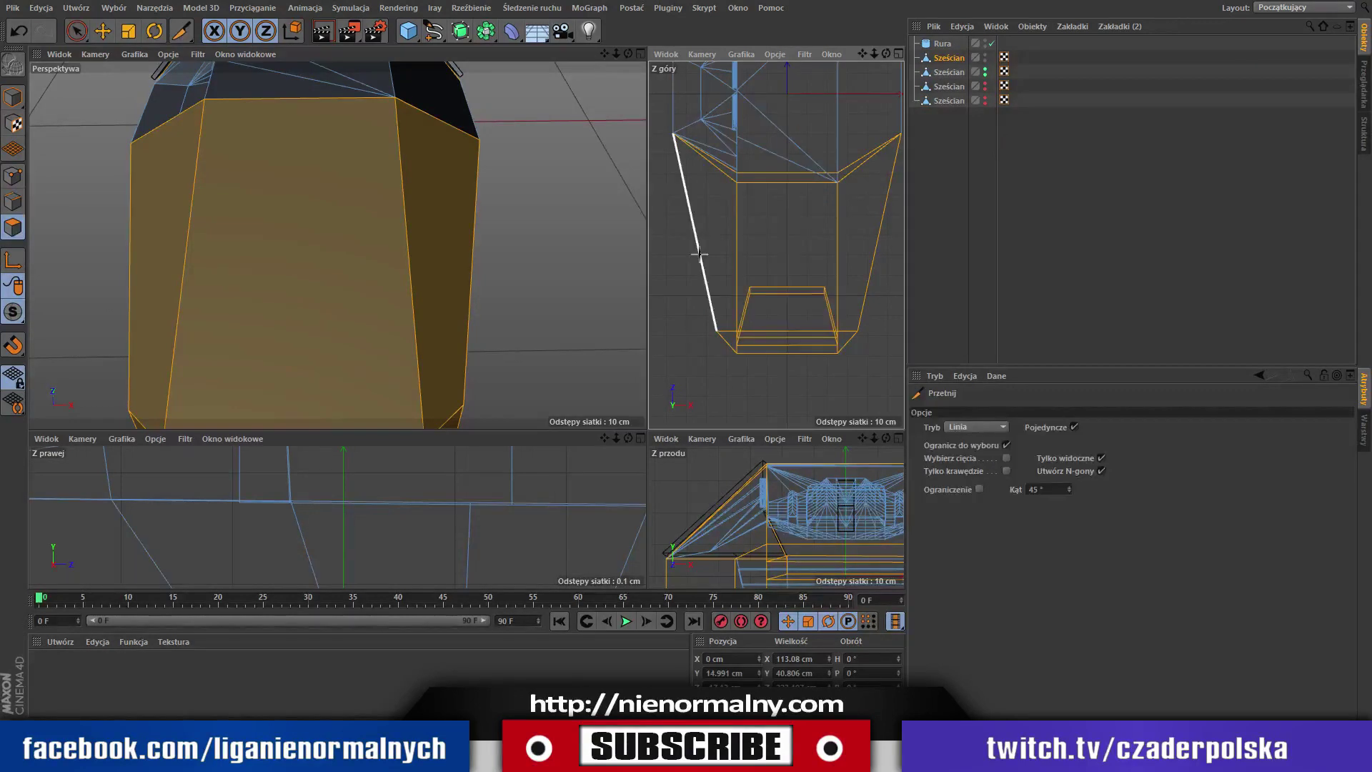
left_click_drag(700, 253, 875, 253)
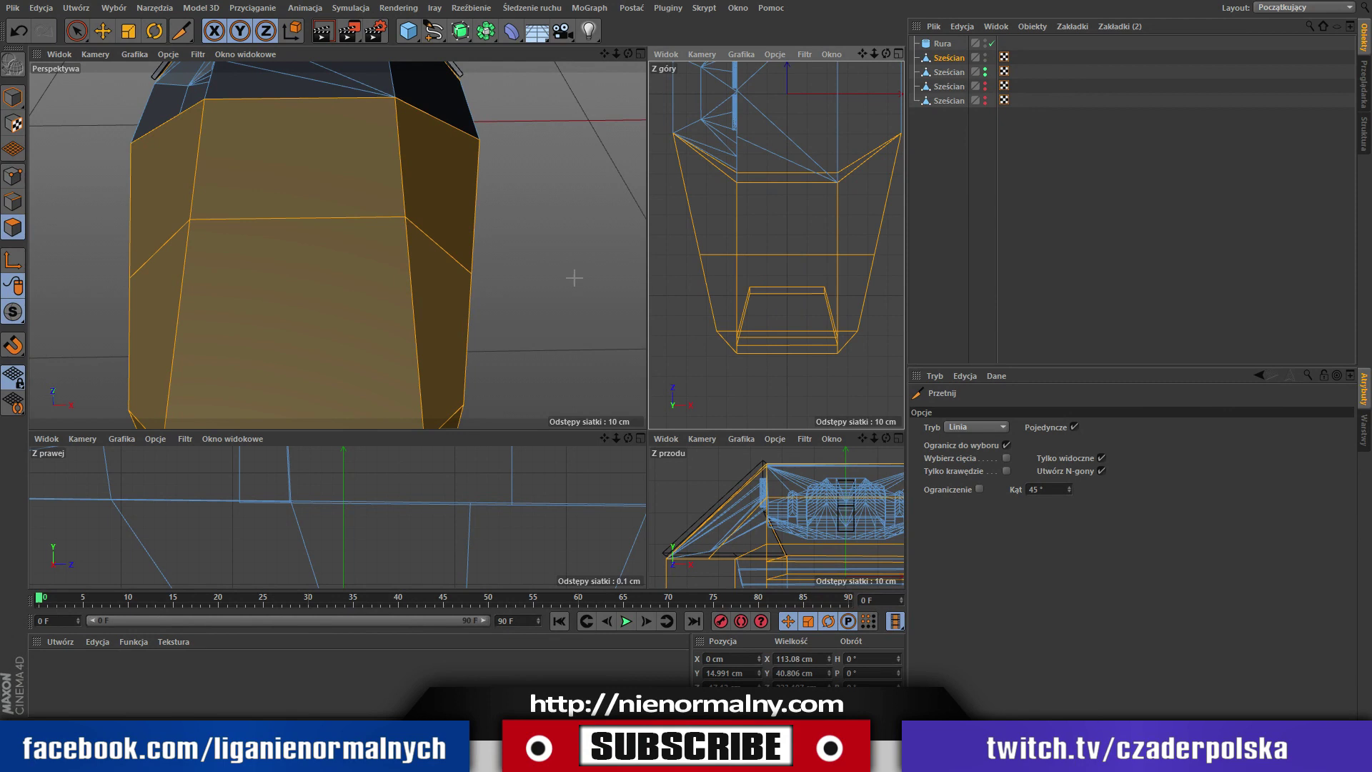
left_click(76, 31)
left_click(303, 173)
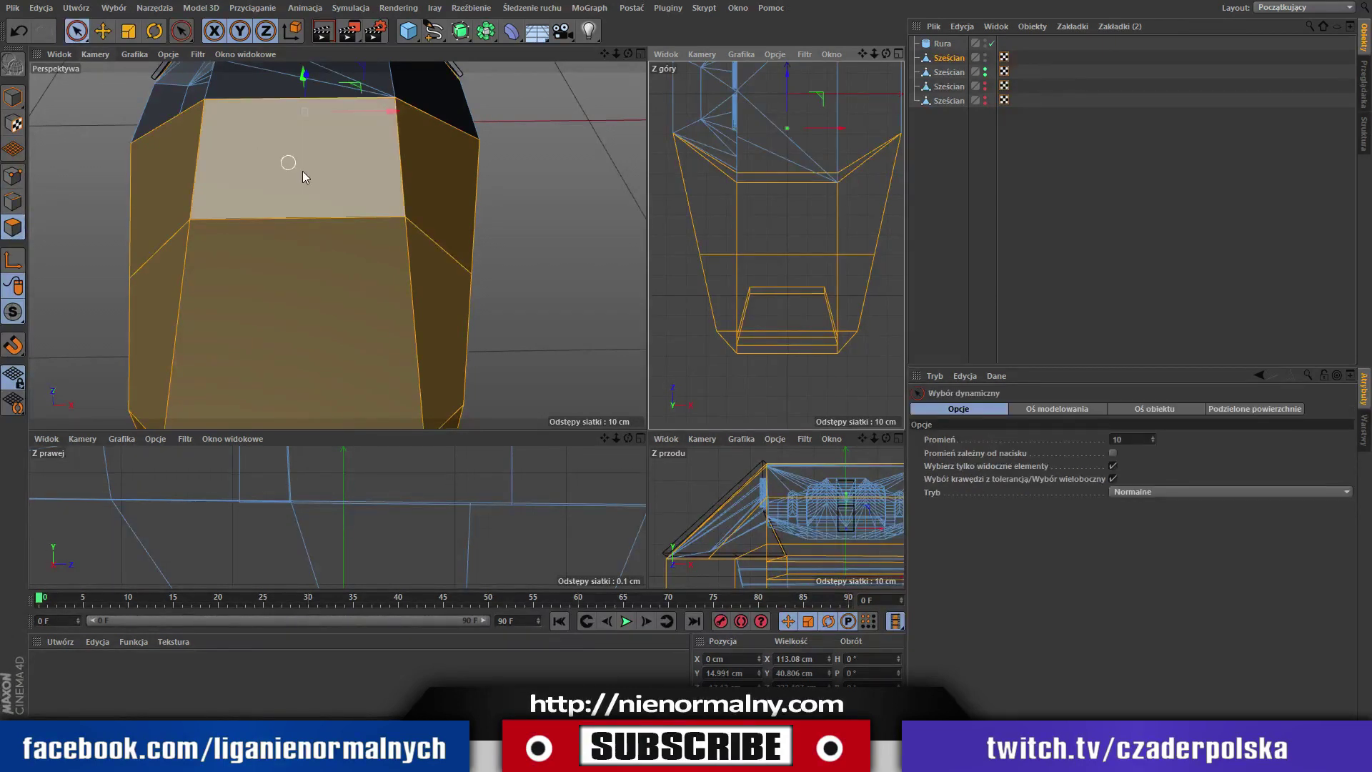
mouse_move(303, 177)
left_mouse_down("ctrl")
mouse_move(429, 175)
mouse_move(148, 187)
mouse_move(285, 211)
left_mouse_up("ctrl")
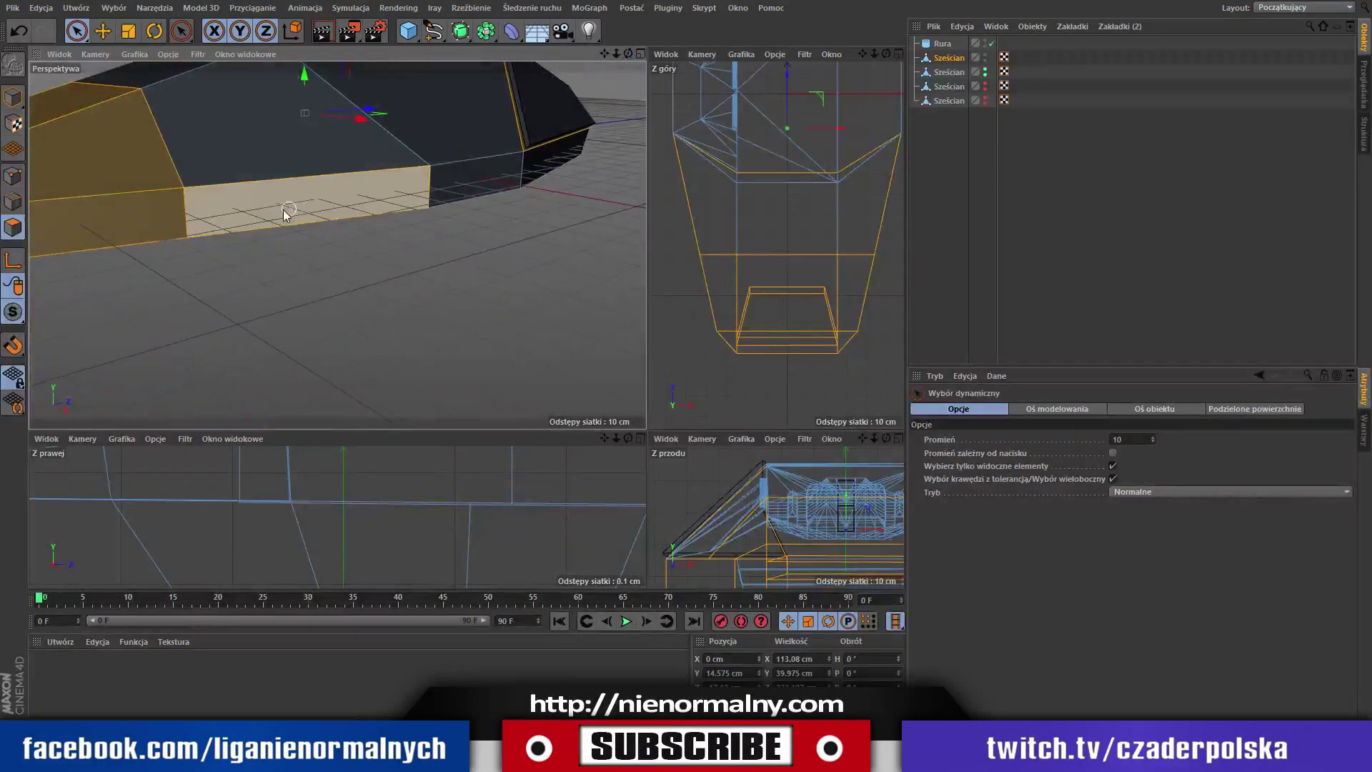
Trim the selection to the lower side strip and frame it in the side and front views.
left_click_drag(628, 53, 821, 43)
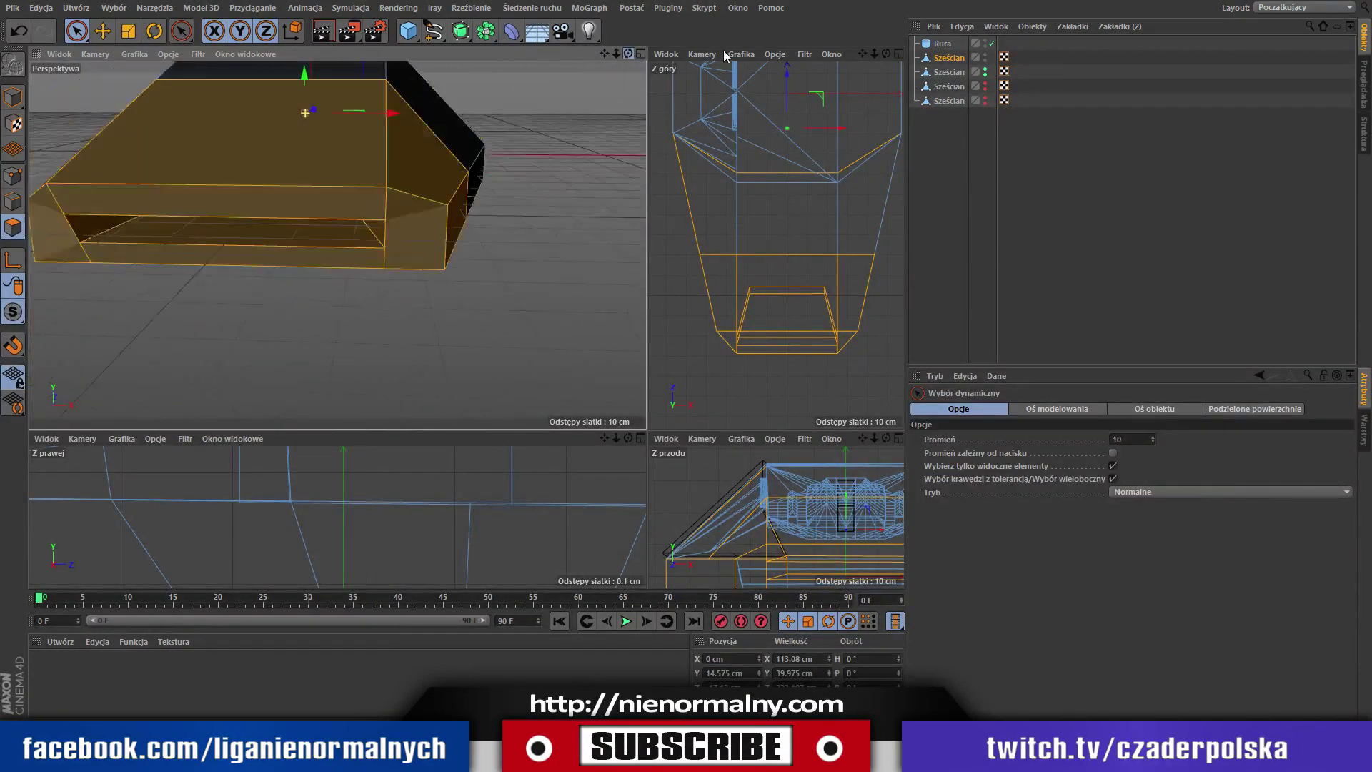
left_click(389, 182, "ctrl")
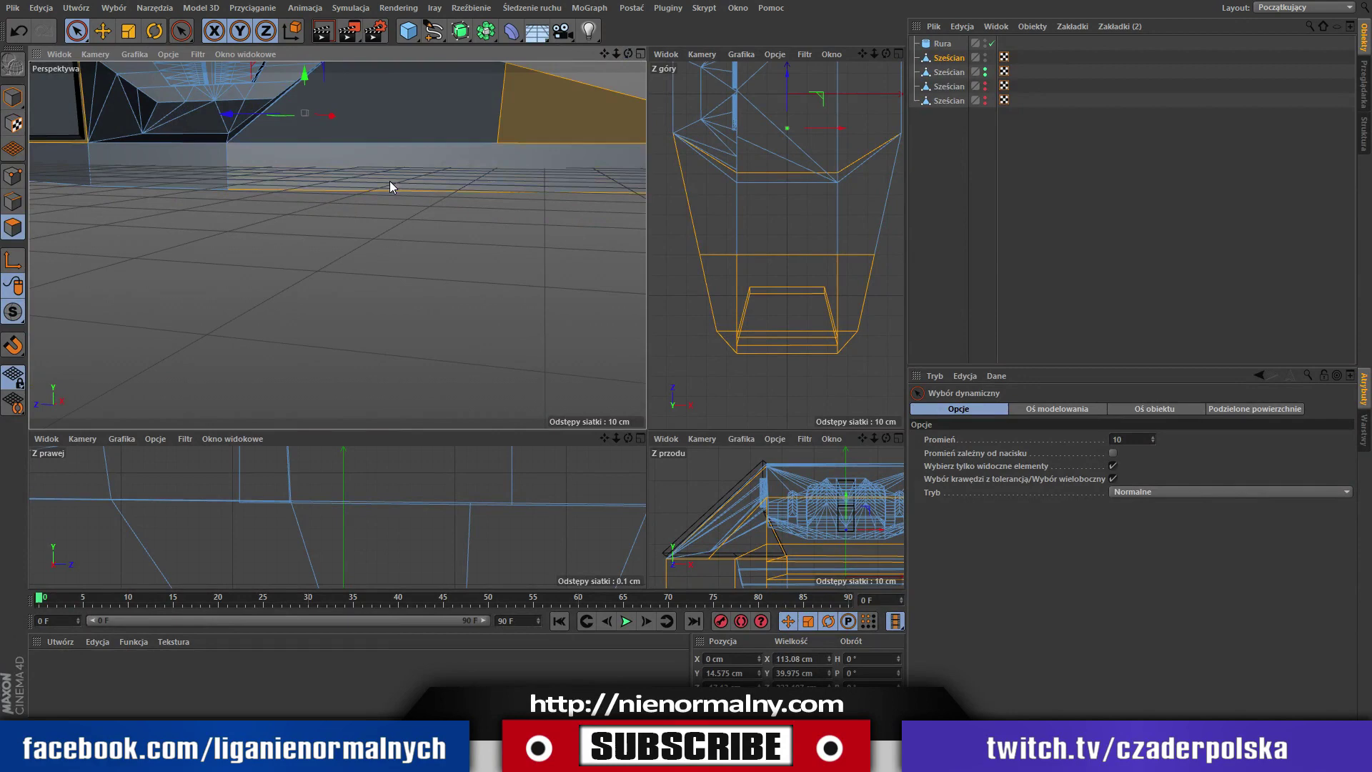
mouse_move(628, 53)
left_mouse_down()
mouse_move(507, 45)
mouse_move(574, 53)
left_mouse_up()
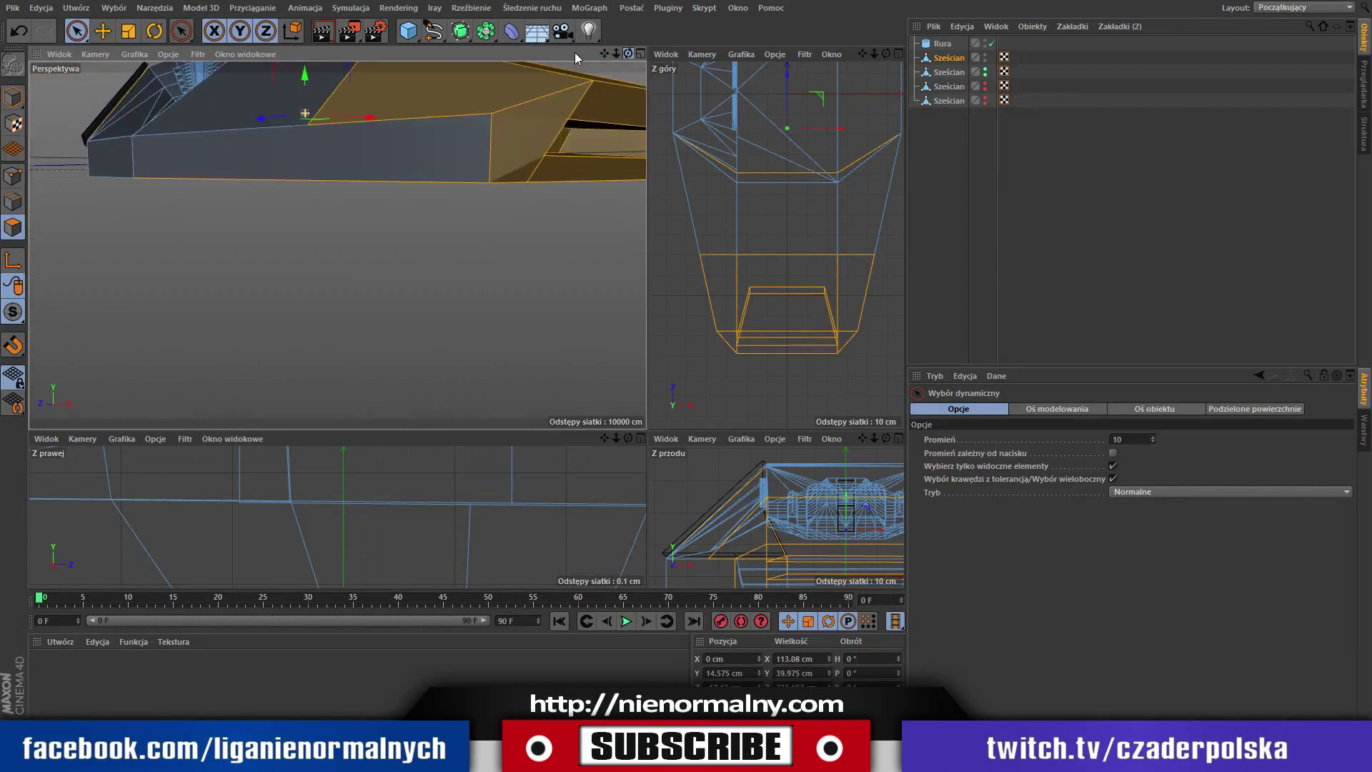
left_click_drag(575, 53, 589, 46)
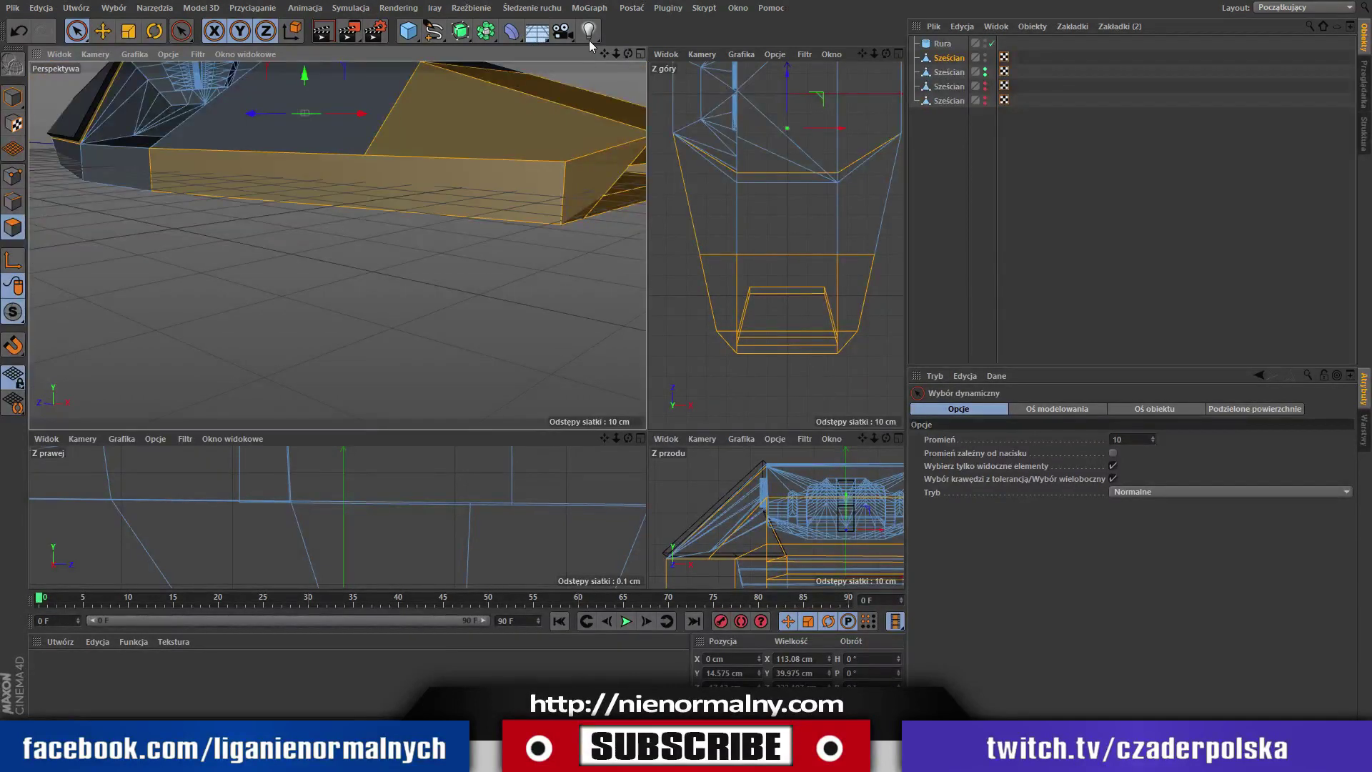
left_click_drag(590, 46, 523, 25)
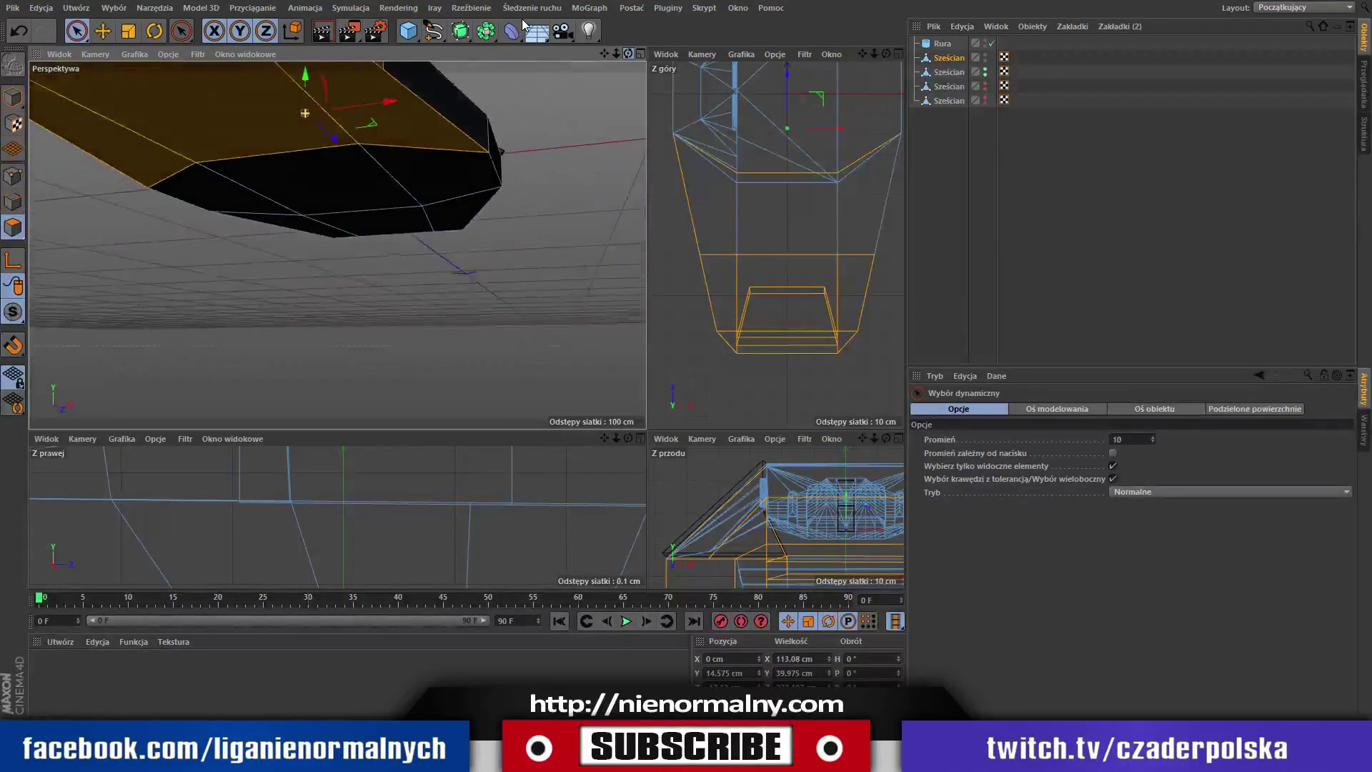
mouse_move(522, 25)
left_mouse_down()
mouse_move(576, 429)
mouse_move(338, 516)
left_mouse_up()
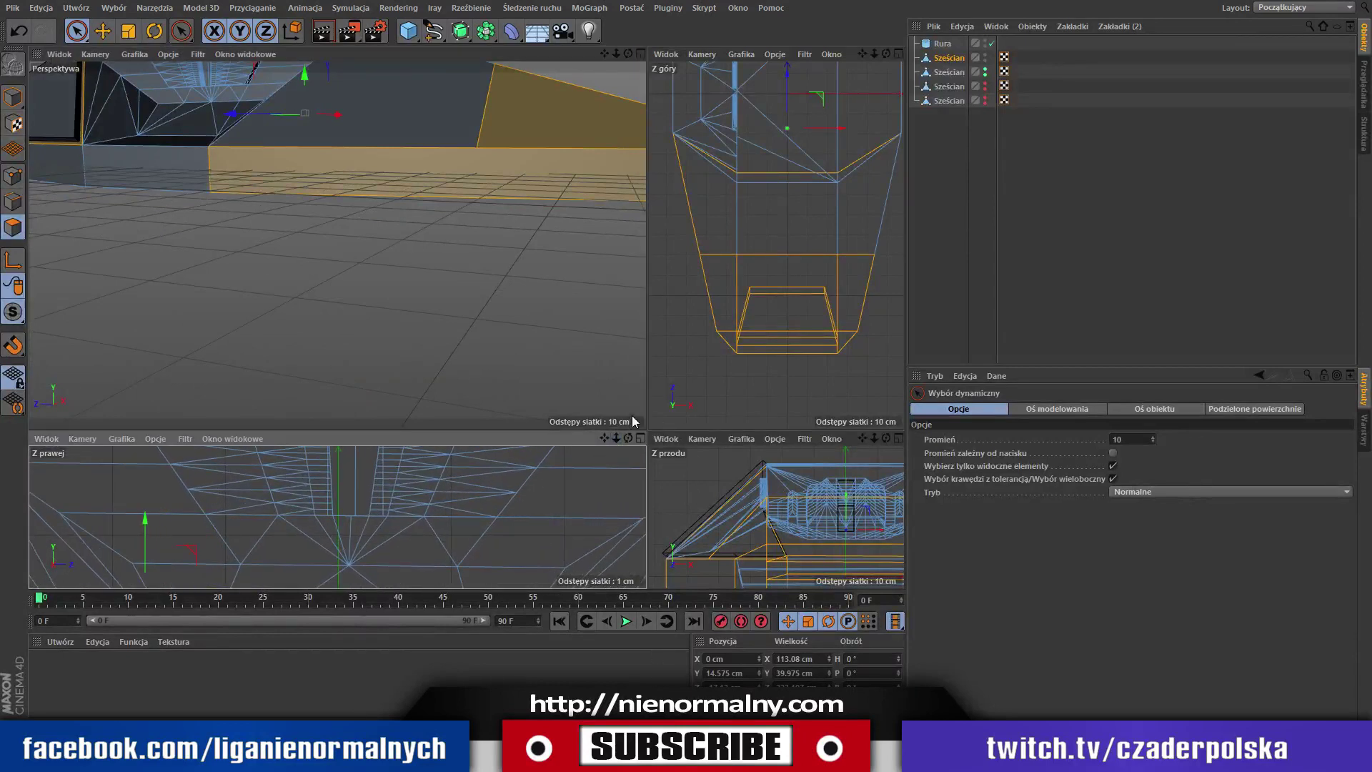
left_click_drag(615, 438, 646, 619)
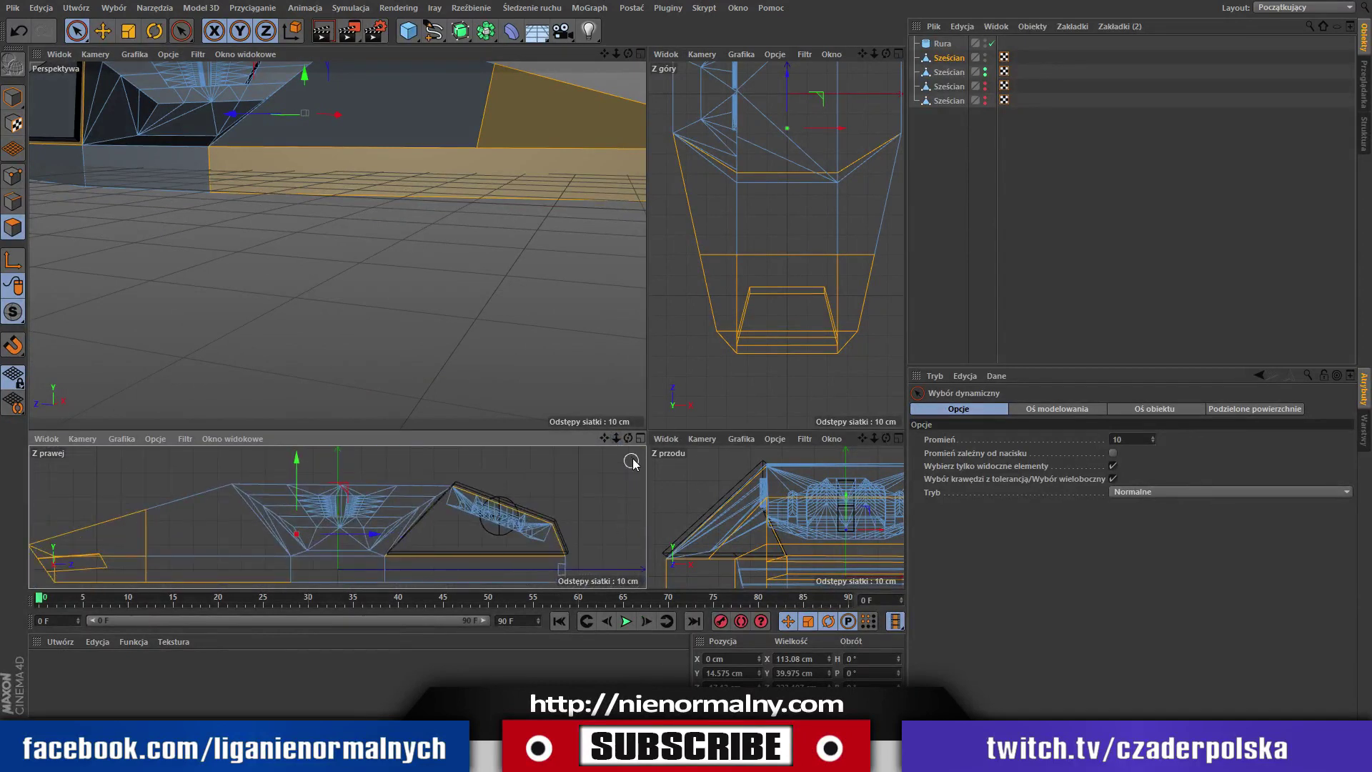
left_click_drag(605, 438, 843, 436)
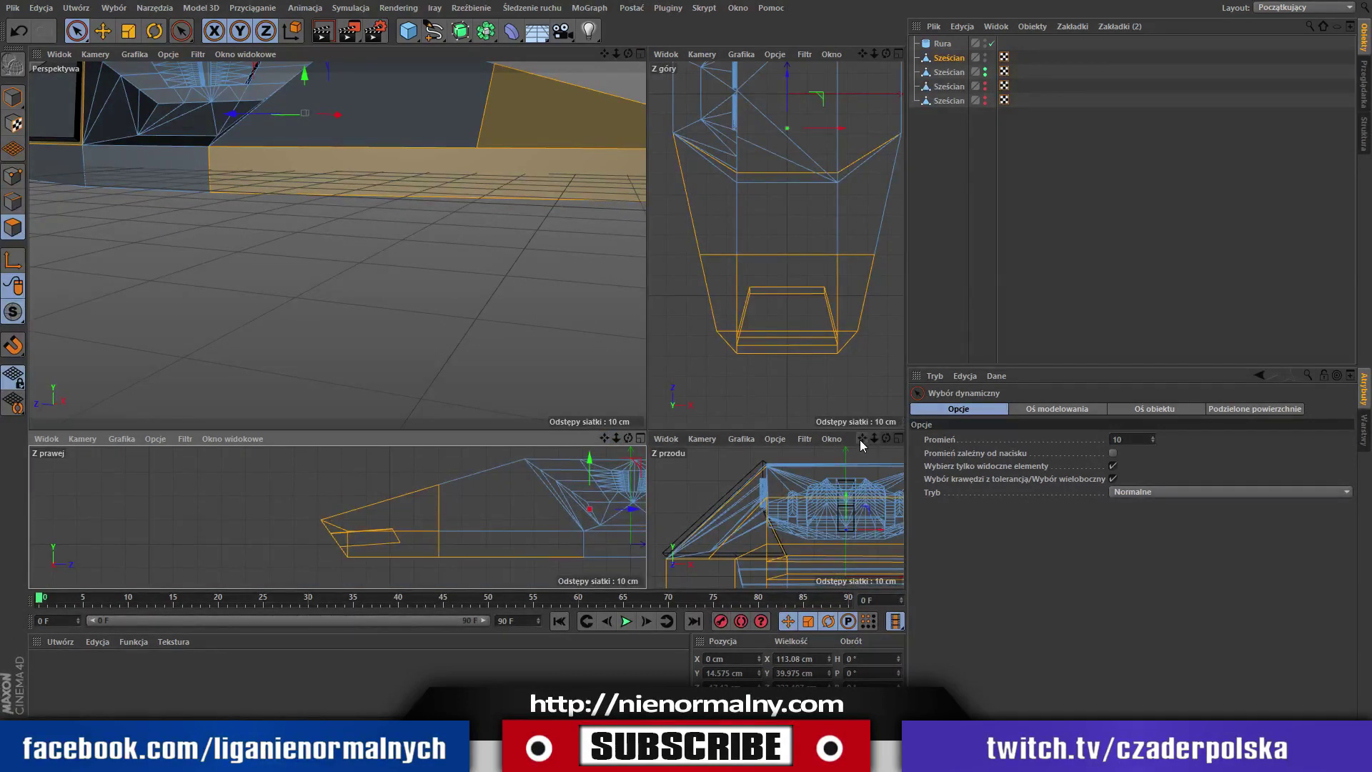
left_click_drag(861, 445, 847, 404)
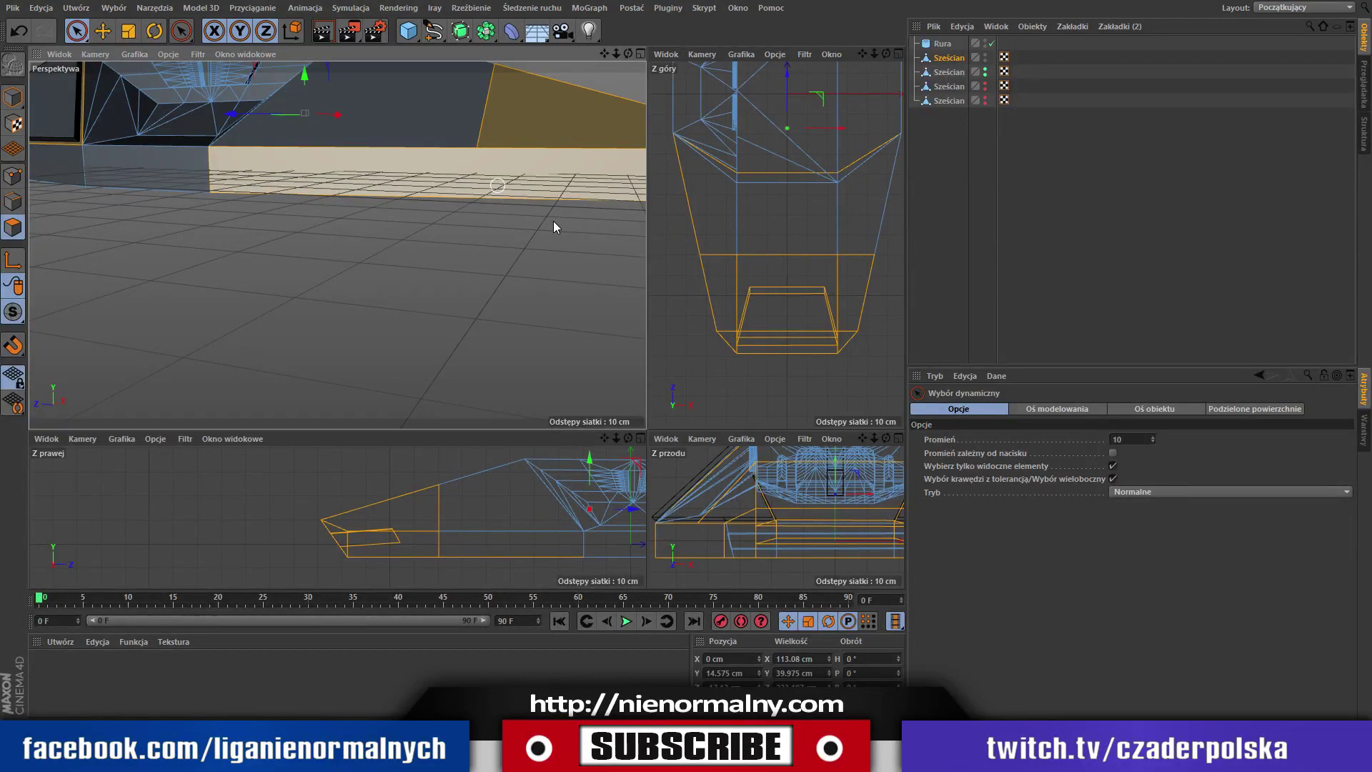
Orbit around the hull with the Knife, then return to Live Selection on the front polygons.
key("k")
key("k")
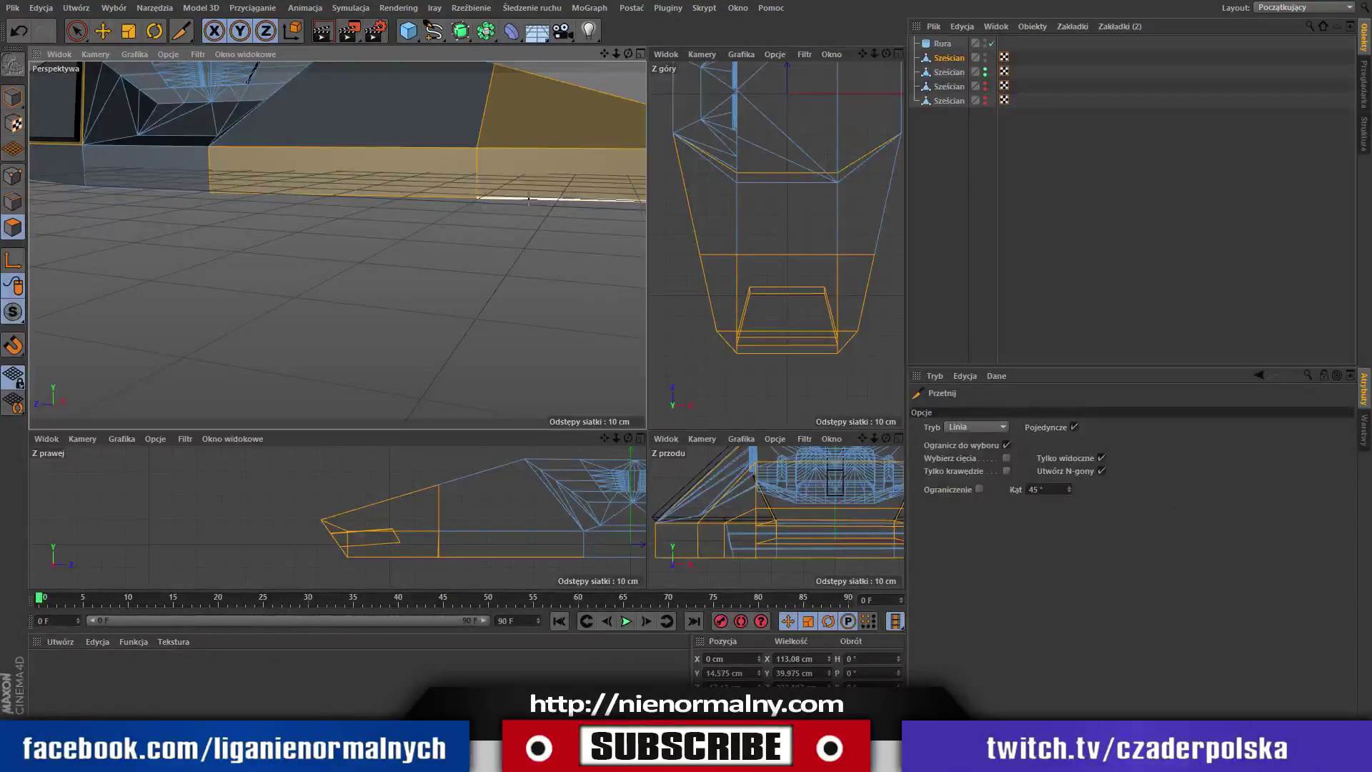
mouse_move(629, 54)
left_mouse_down()
mouse_move(536, 33)
mouse_move(263, 92)
mouse_move(457, 158)
mouse_move(565, 163)
left_mouse_up()
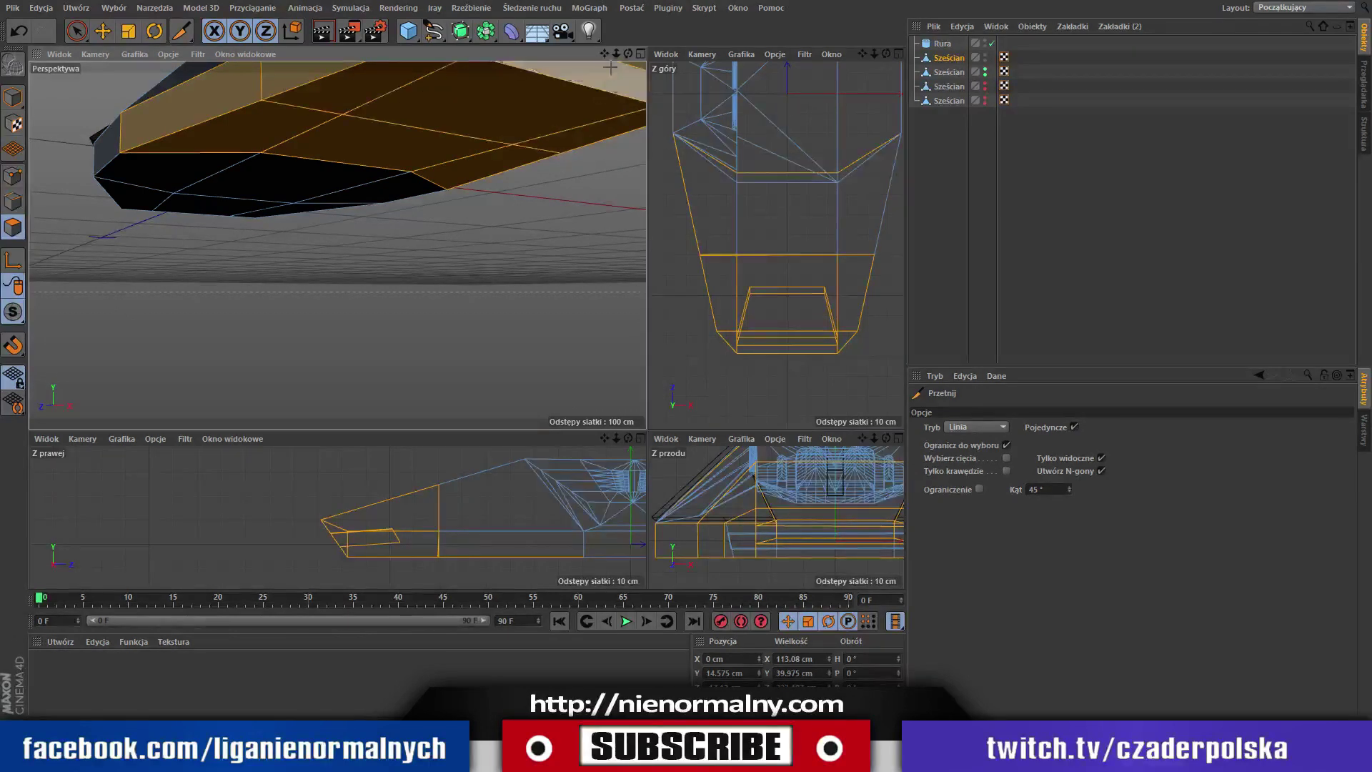
mouse_move(627, 53)
left_mouse_down()
mouse_move(508, 54)
mouse_move(501, 68)
mouse_move(643, 108)
mouse_move(894, 114)
mouse_move(786, 101)
left_mouse_up()
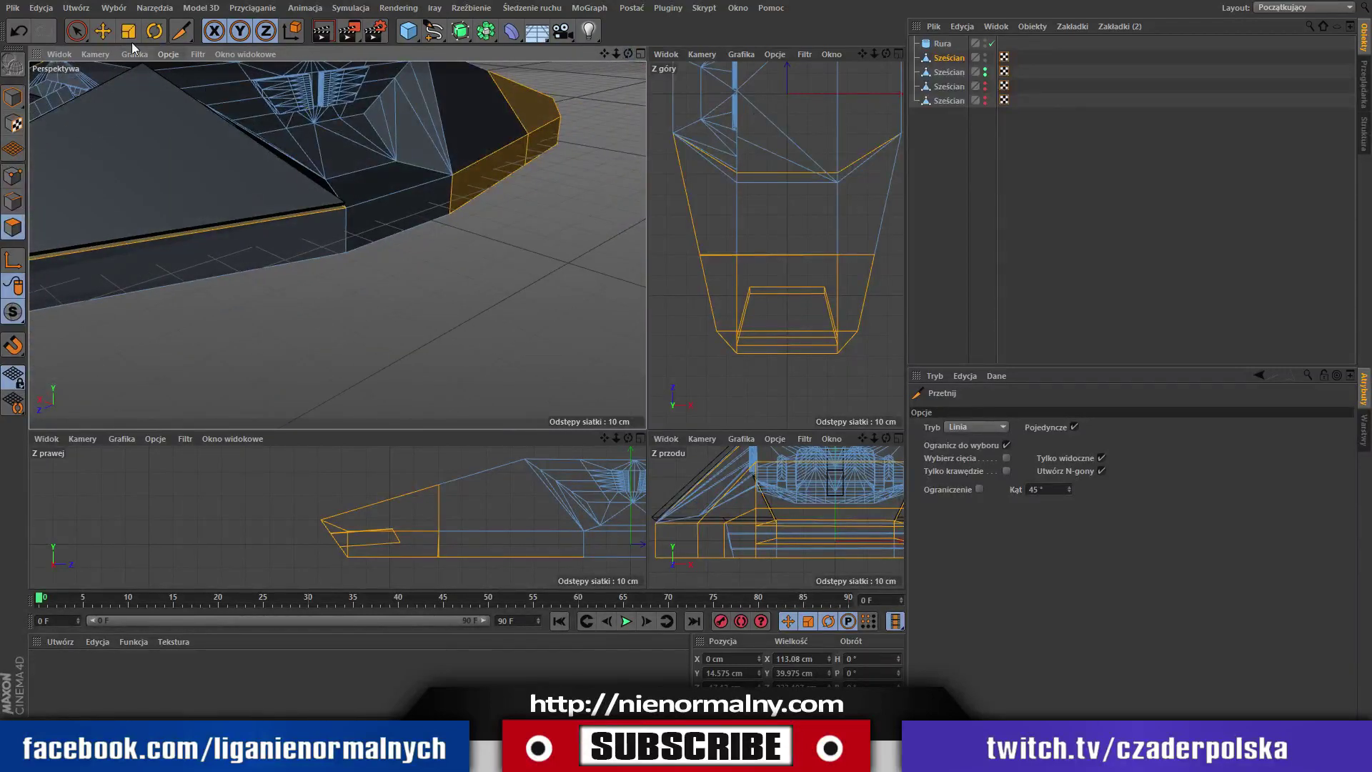
key("space")
mouse_move(627, 53)
left_mouse_down()
mouse_move(774, 72)
mouse_move(484, 216)
mouse_move(206, 138)
left_mouse_up()
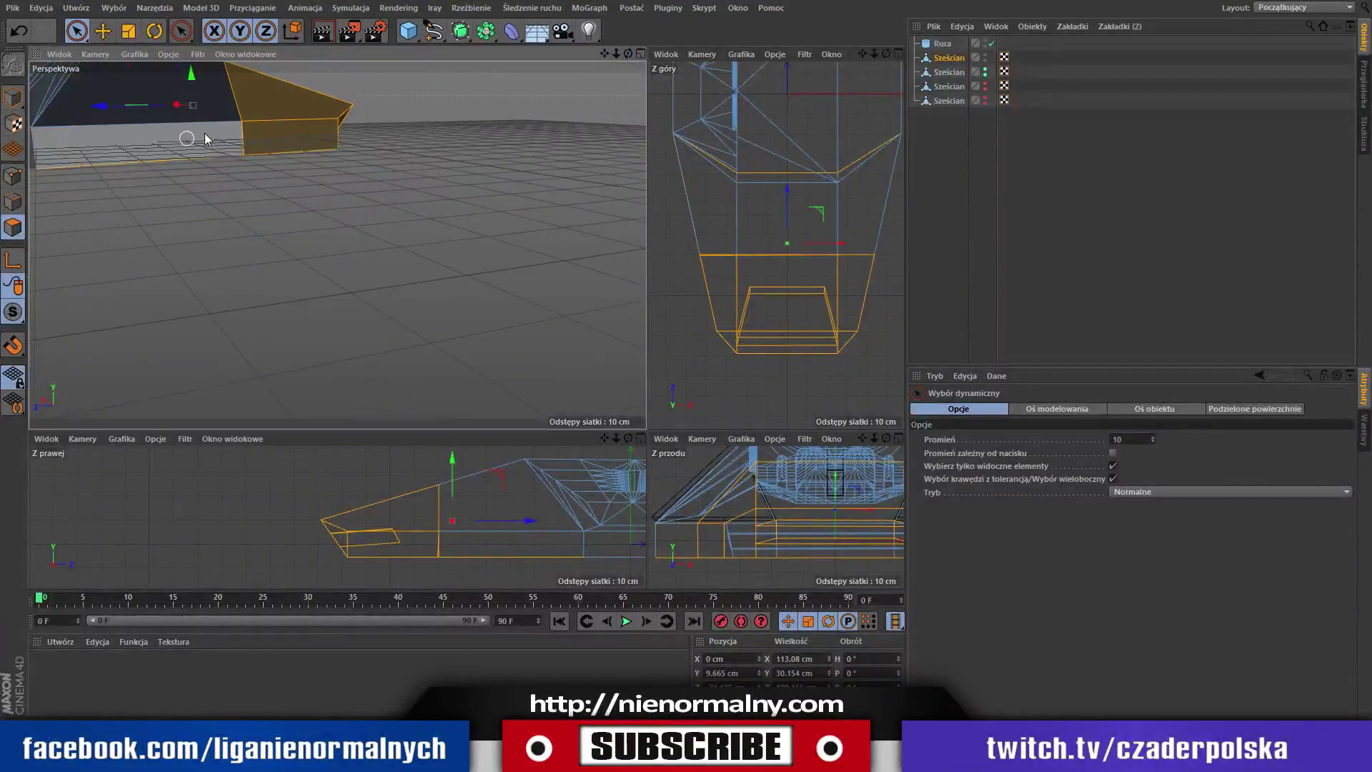
Reduce the selection to the front nose polygons and pull them about 9 cm forward along X.
left_click_drag(616, 54, 162, 111)
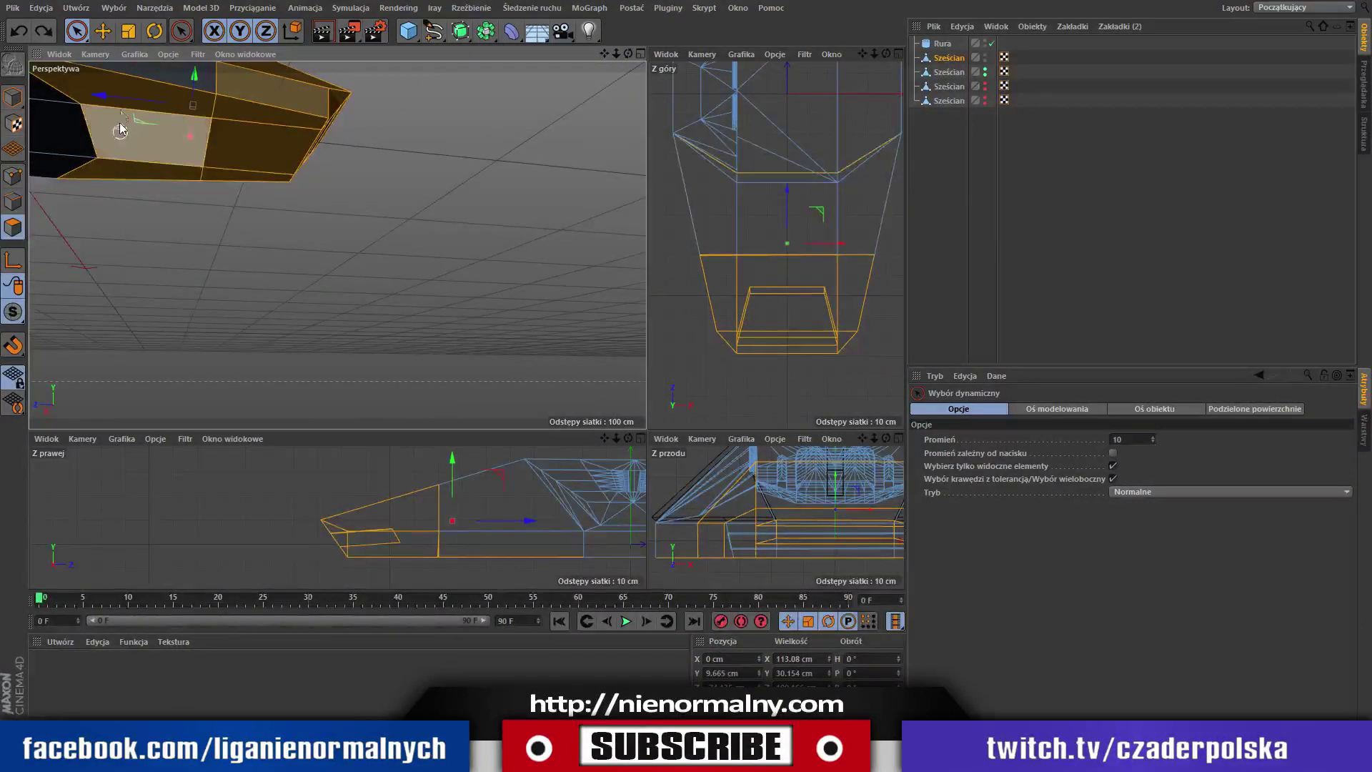
key("ctrl+z")
left_click(96, 177, "ctrl")
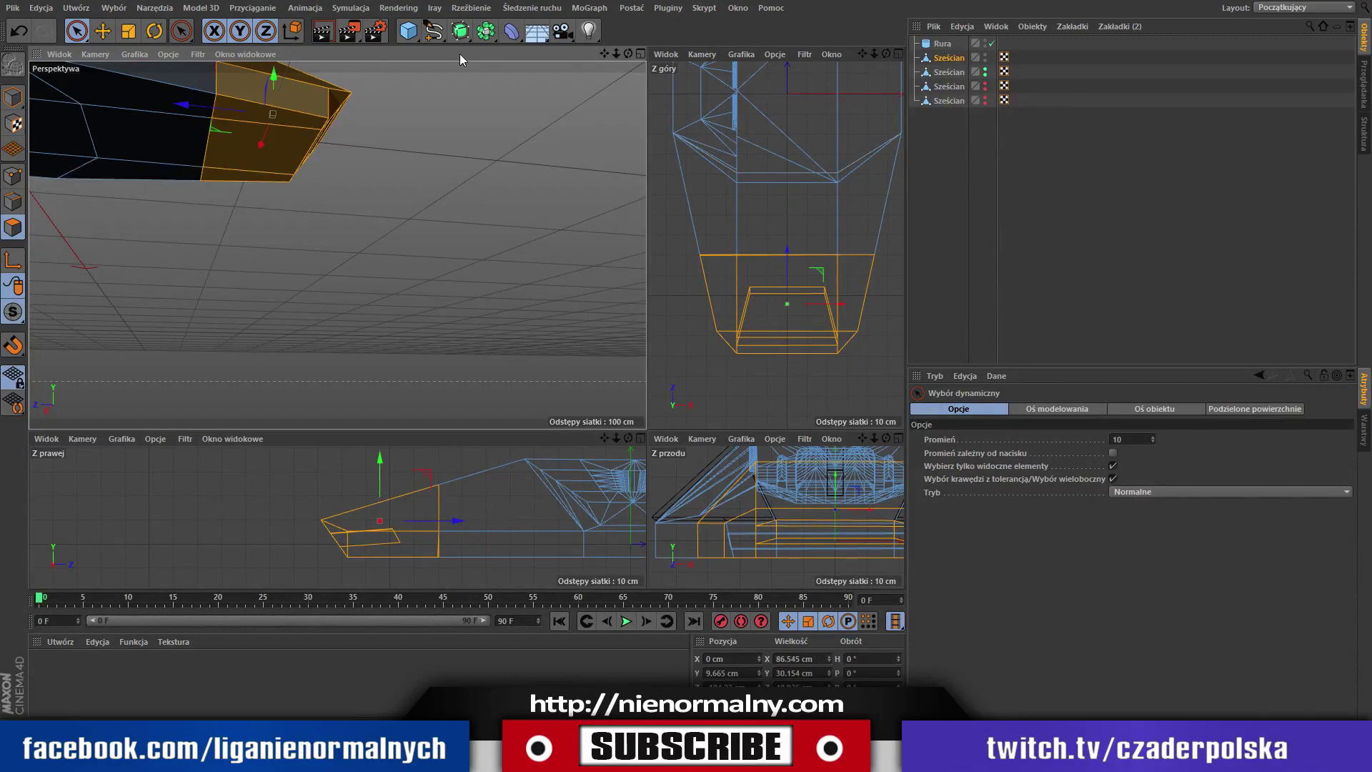
mouse_move(627, 54)
left_mouse_down()
mouse_move(331, 119)
mouse_move(611, 58)
mouse_move(603, 159)
left_mouse_up()
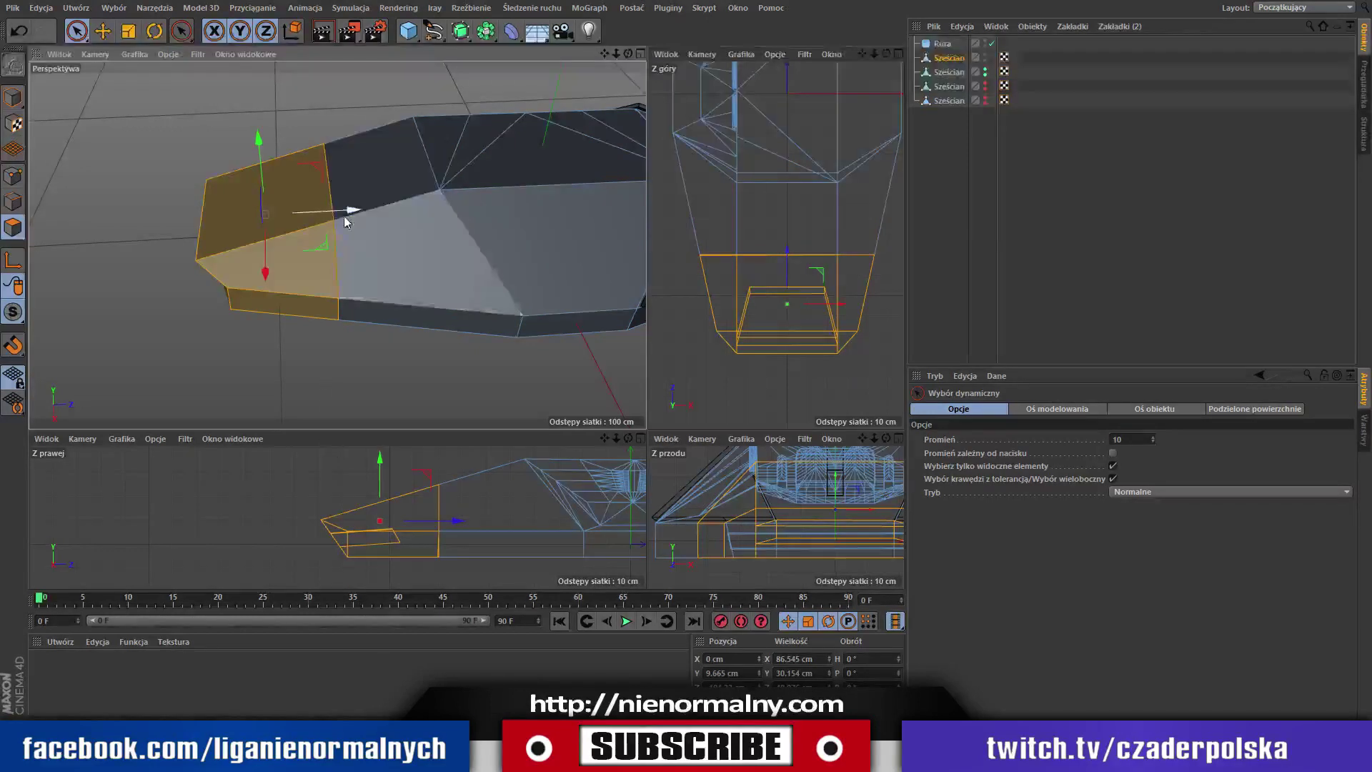
left_click_drag(345, 211, 323, 212)
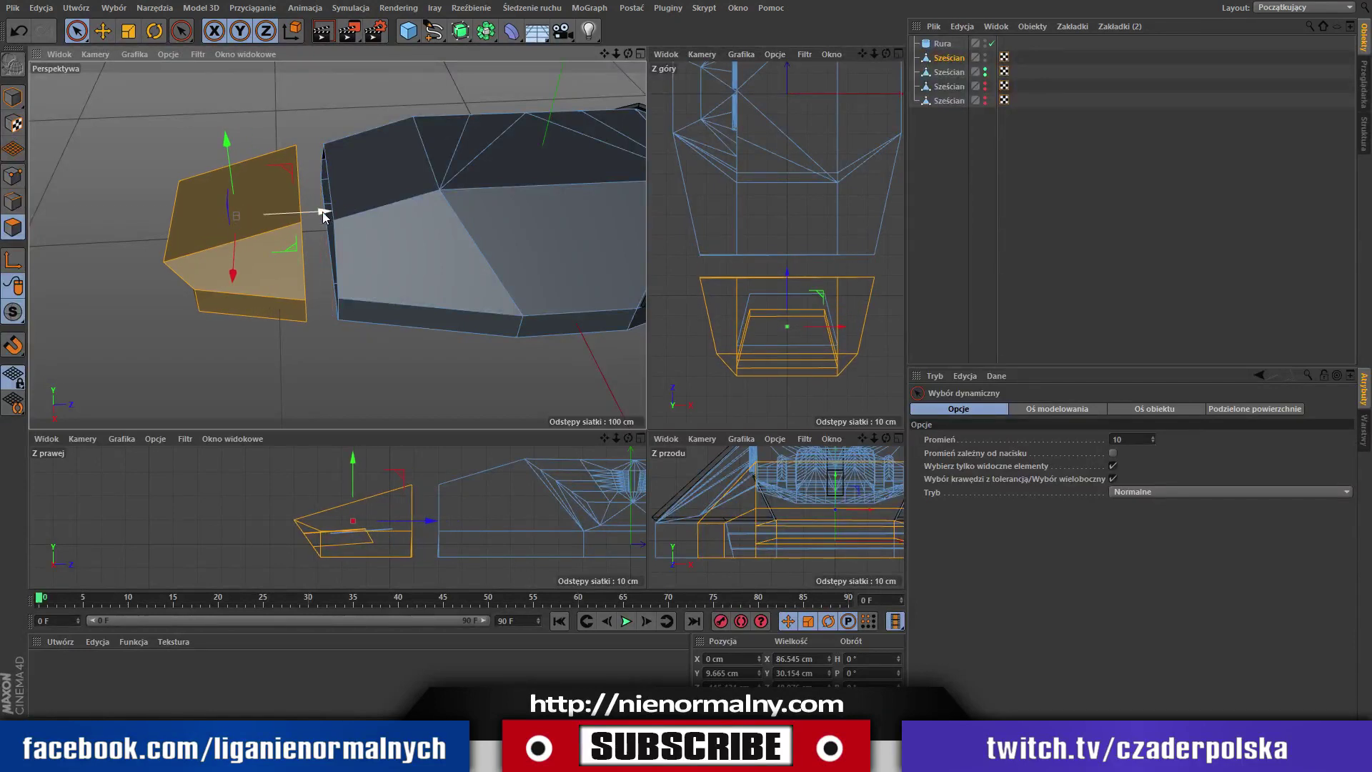
Scale the nose piece vertically to about 82% of its height.
left_click(127, 33)
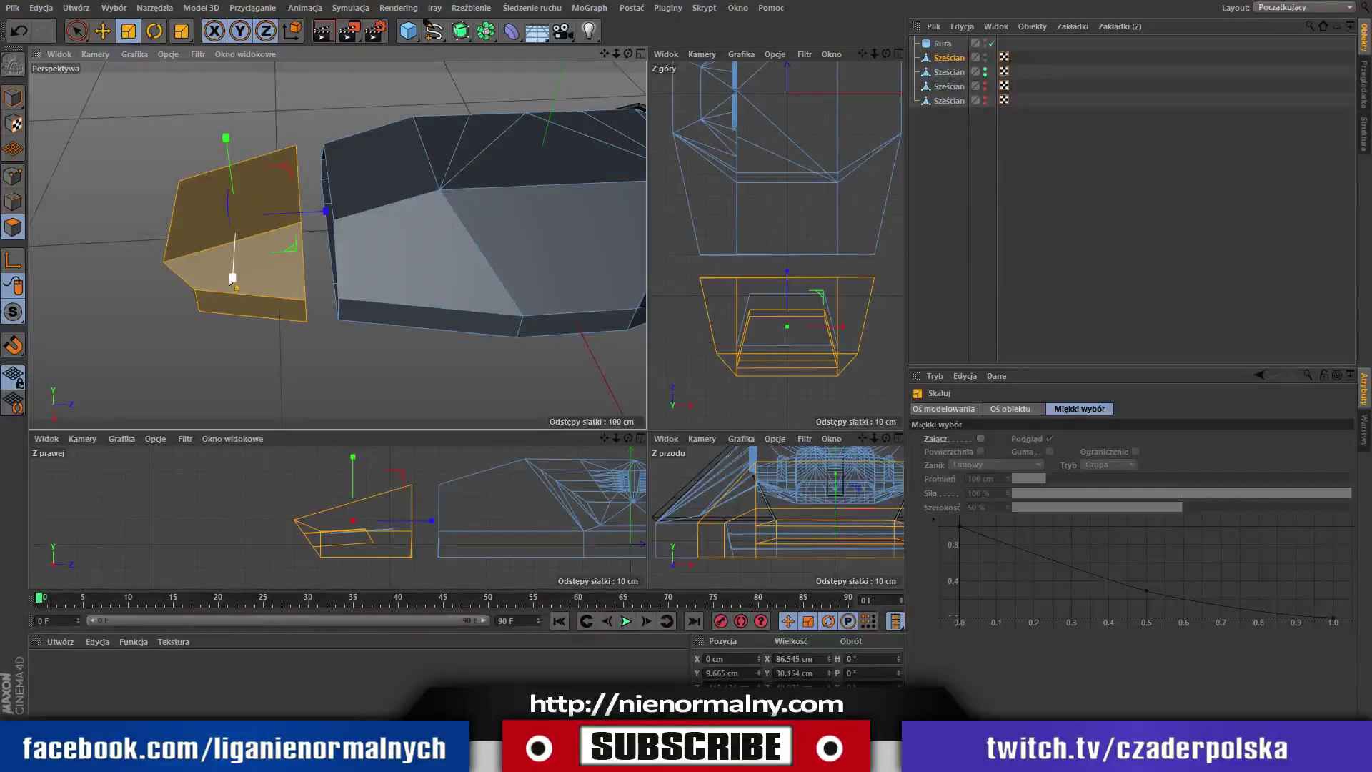
left_click_drag(627, 54, 477, 231)
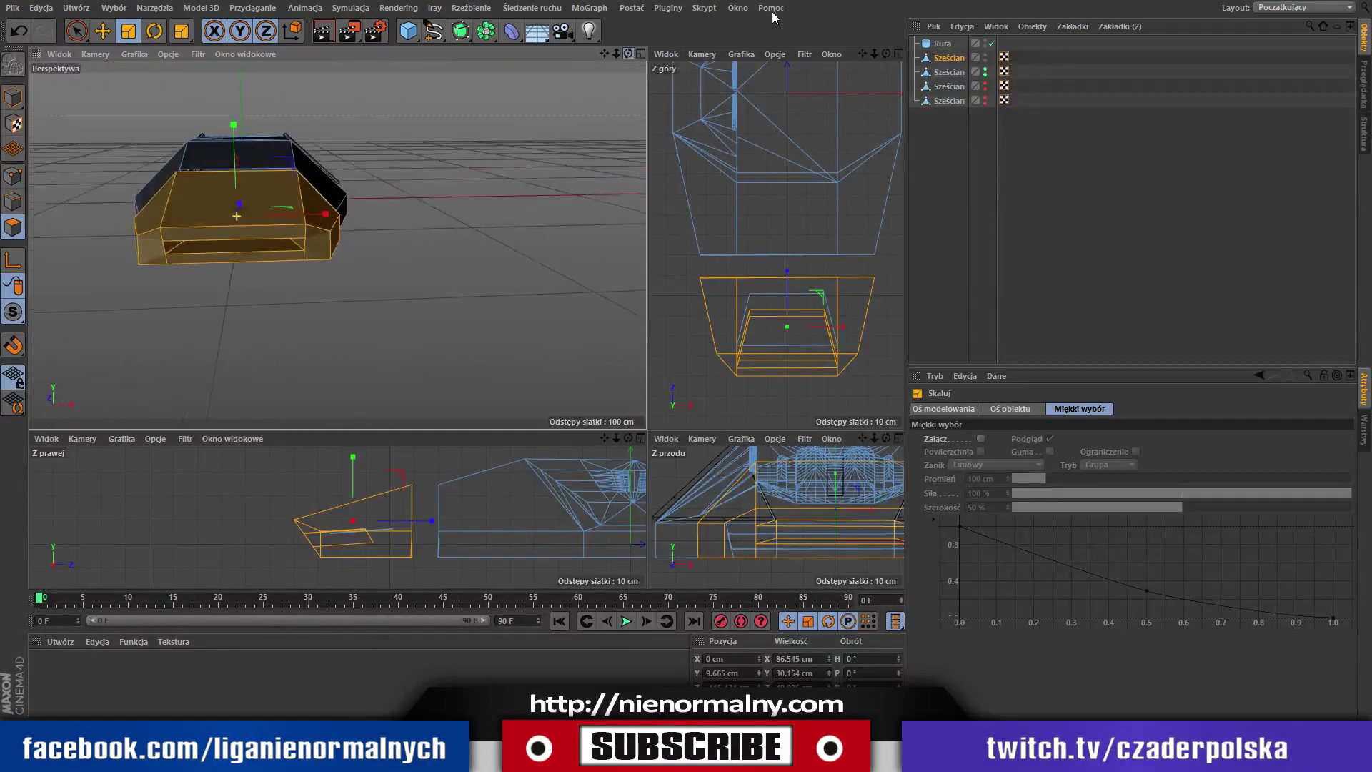
left_click_drag(326, 213, 315, 217)
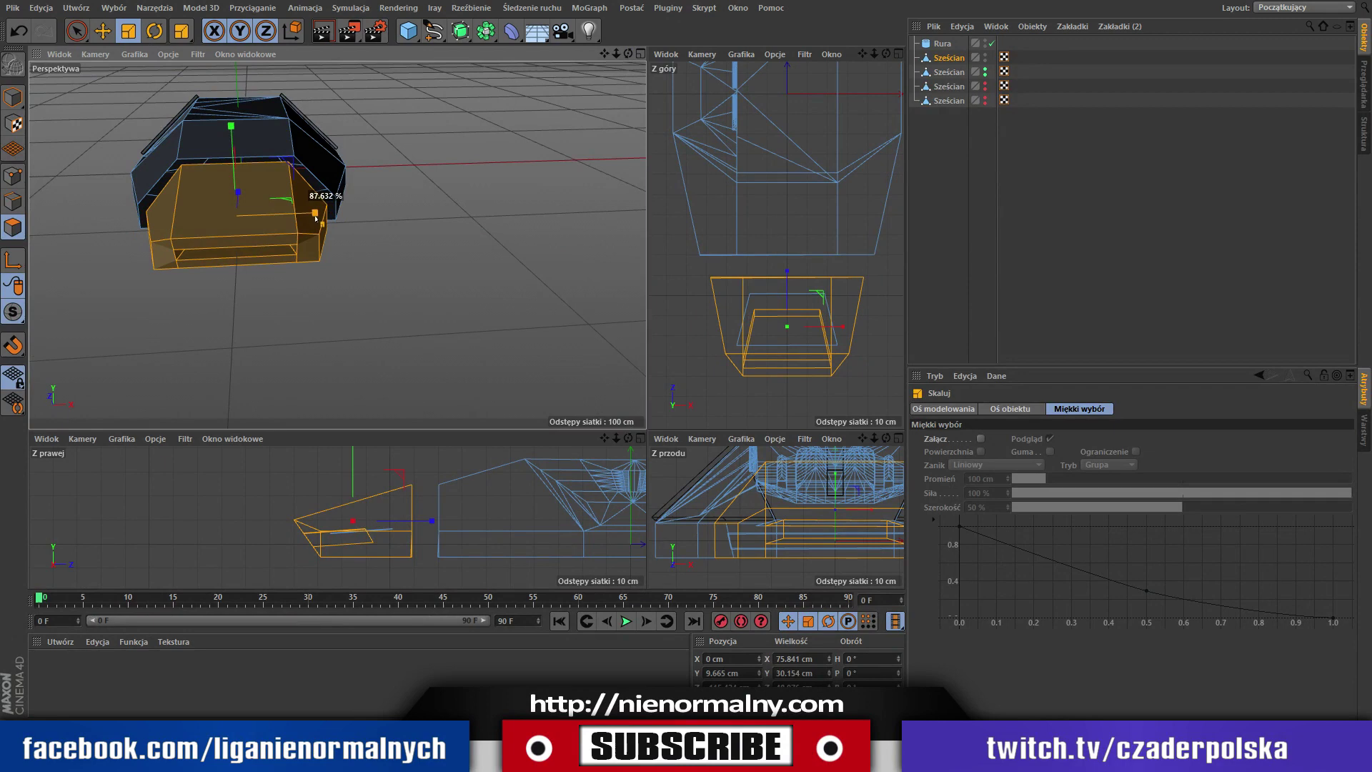
key("ctrl+z")
left_click_drag(628, 54, 471, 58)
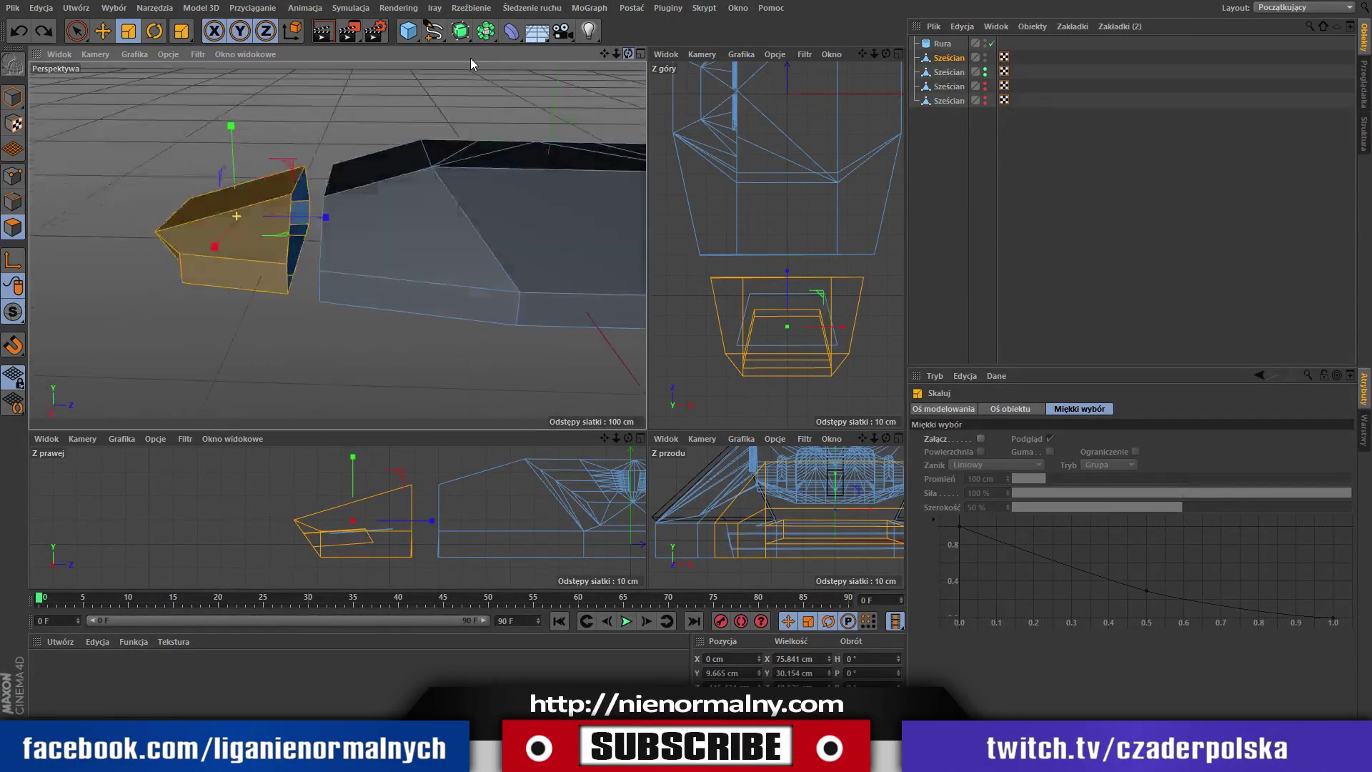
left_click_drag(230, 137, 318, 221)
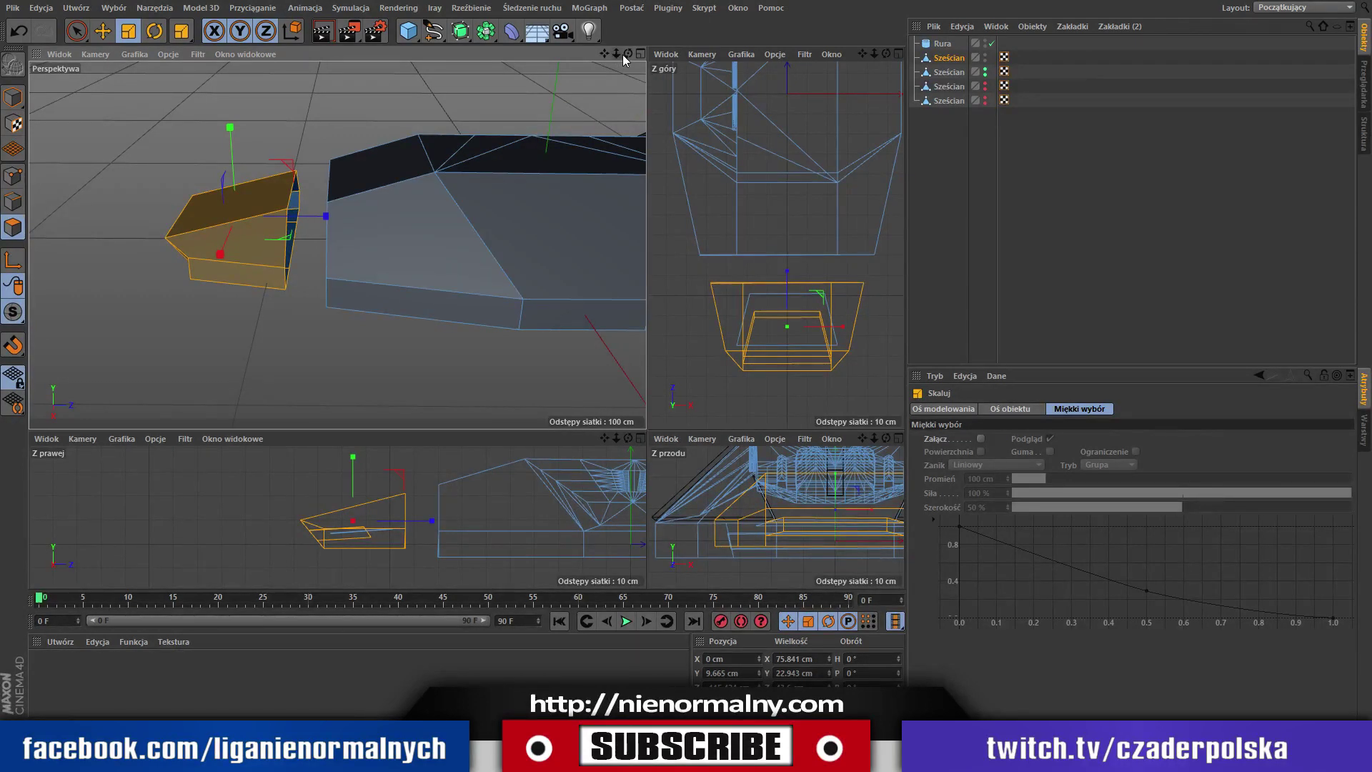
mouse_move(626, 55)
left_mouse_down()
mouse_move(607, 61)
mouse_move(782, 16)
mouse_move(568, 114)
mouse_move(528, 62)
mouse_move(693, 52)
mouse_move(774, 12)
mouse_move(955, 57)
mouse_move(837, 49)
mouse_move(809, 14)
mouse_move(663, 69)
mouse_move(606, 53)
mouse_move(637, 32)
left_mouse_up()
Lower the nose piece about 1.6 cm along Y and clear the selection.
left_click(102, 31)
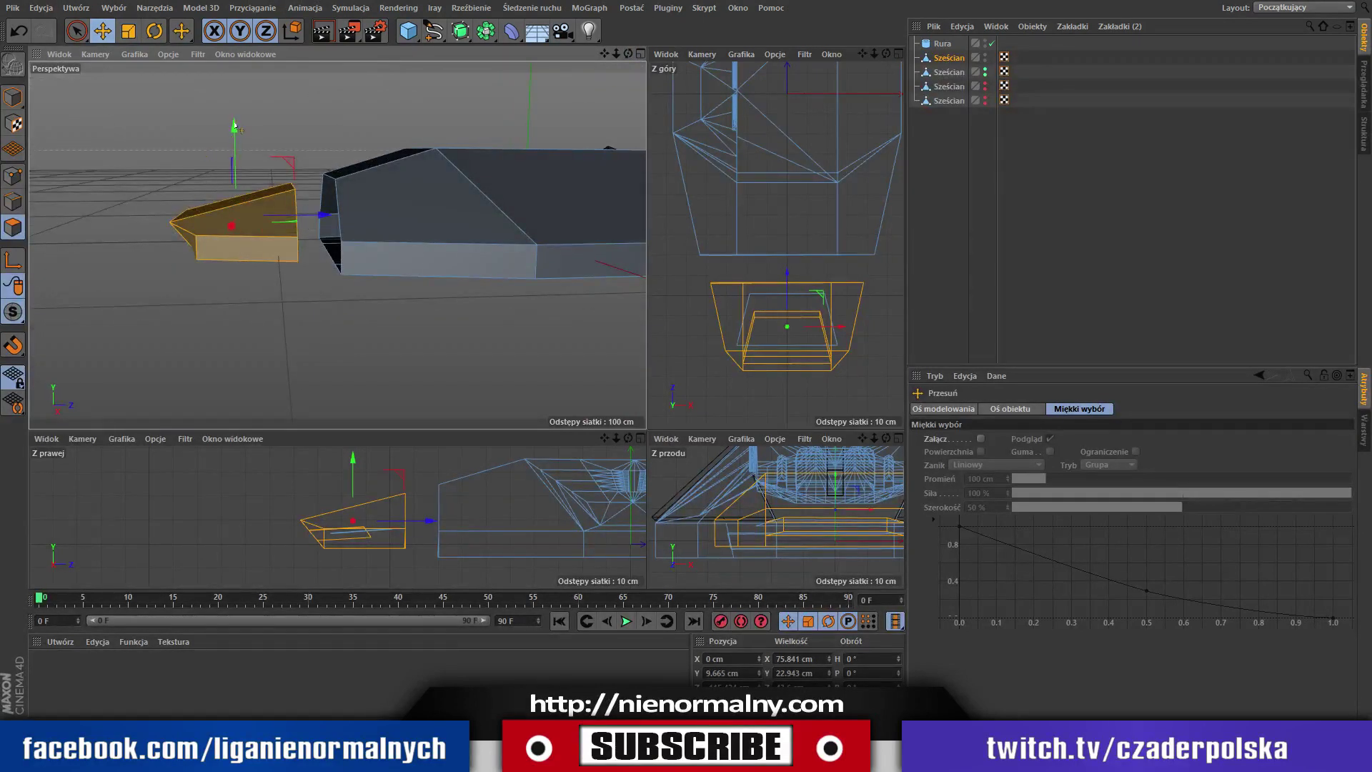
left_click_drag(233, 126, 247, 136)
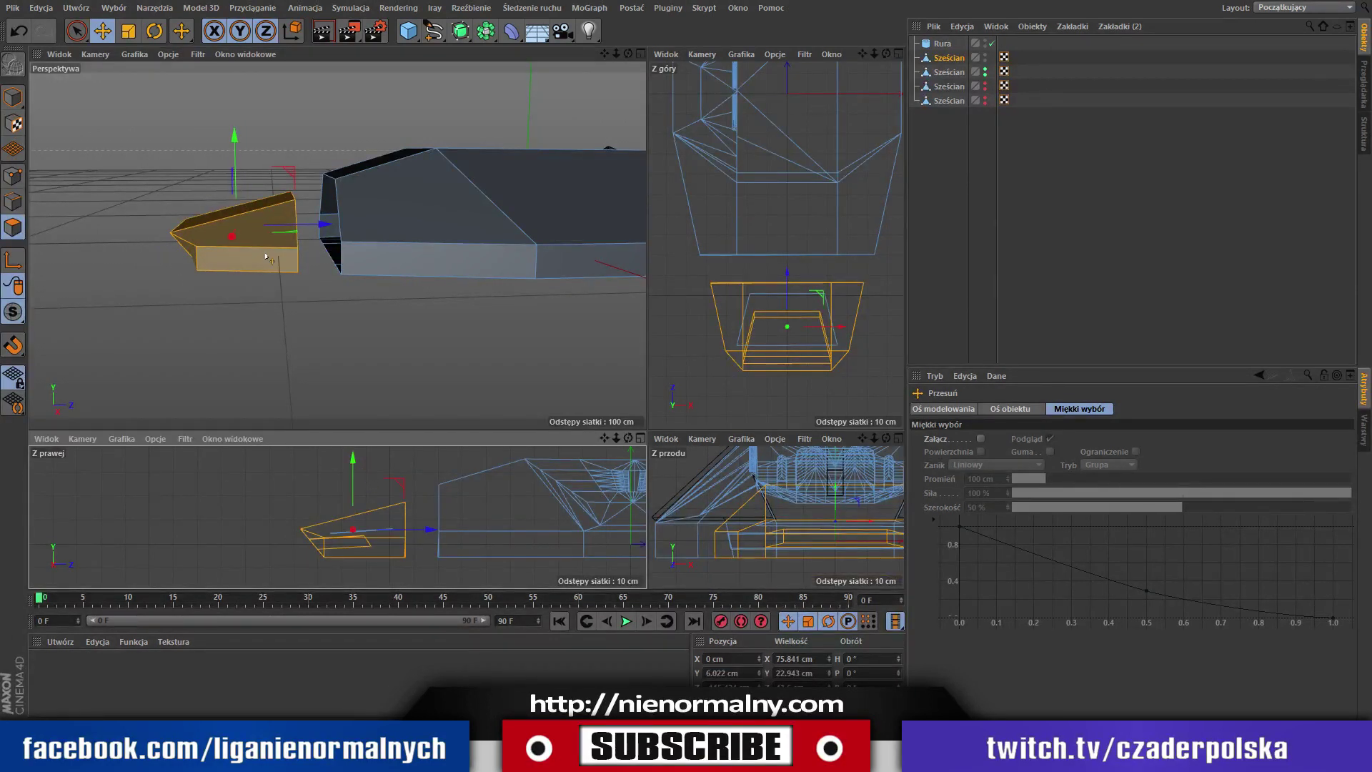
left_click_drag(265, 256, 274, 232, "alt")
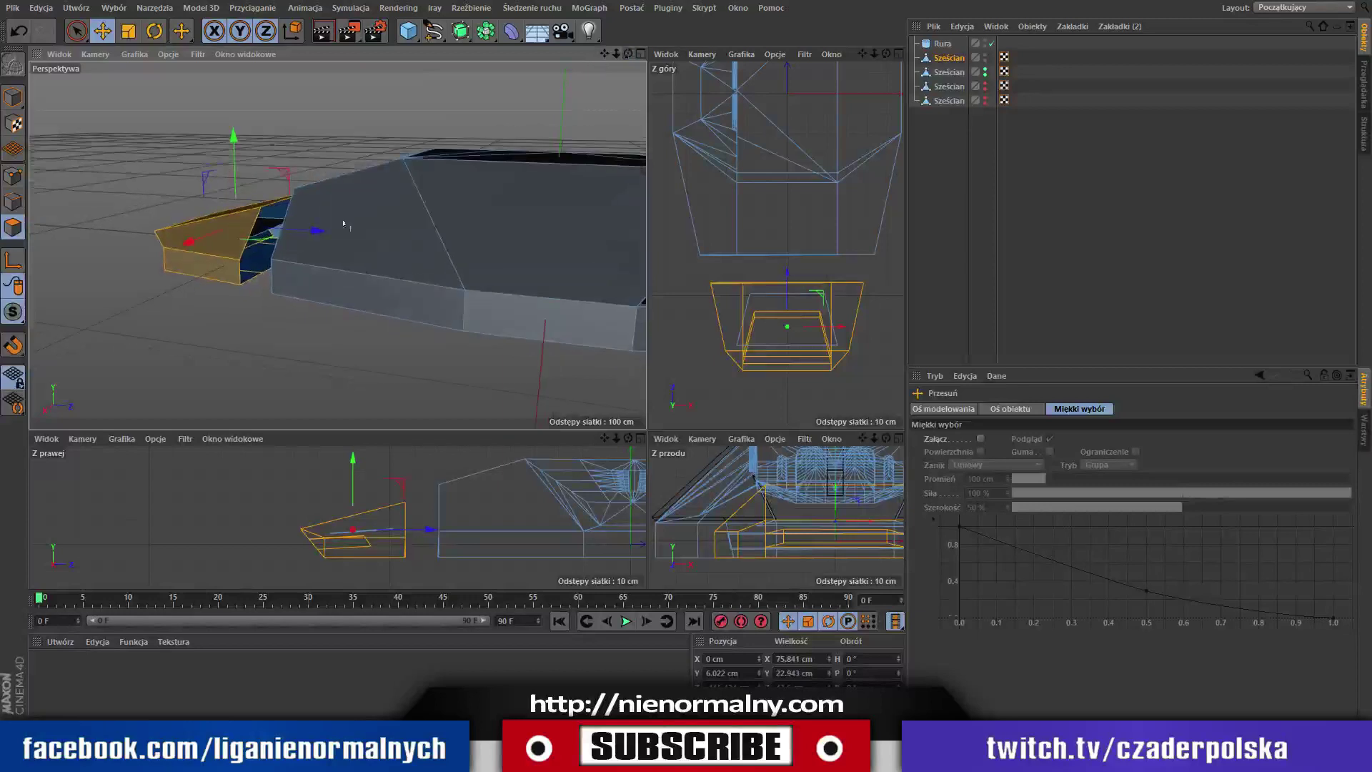
left_click(261, 236)
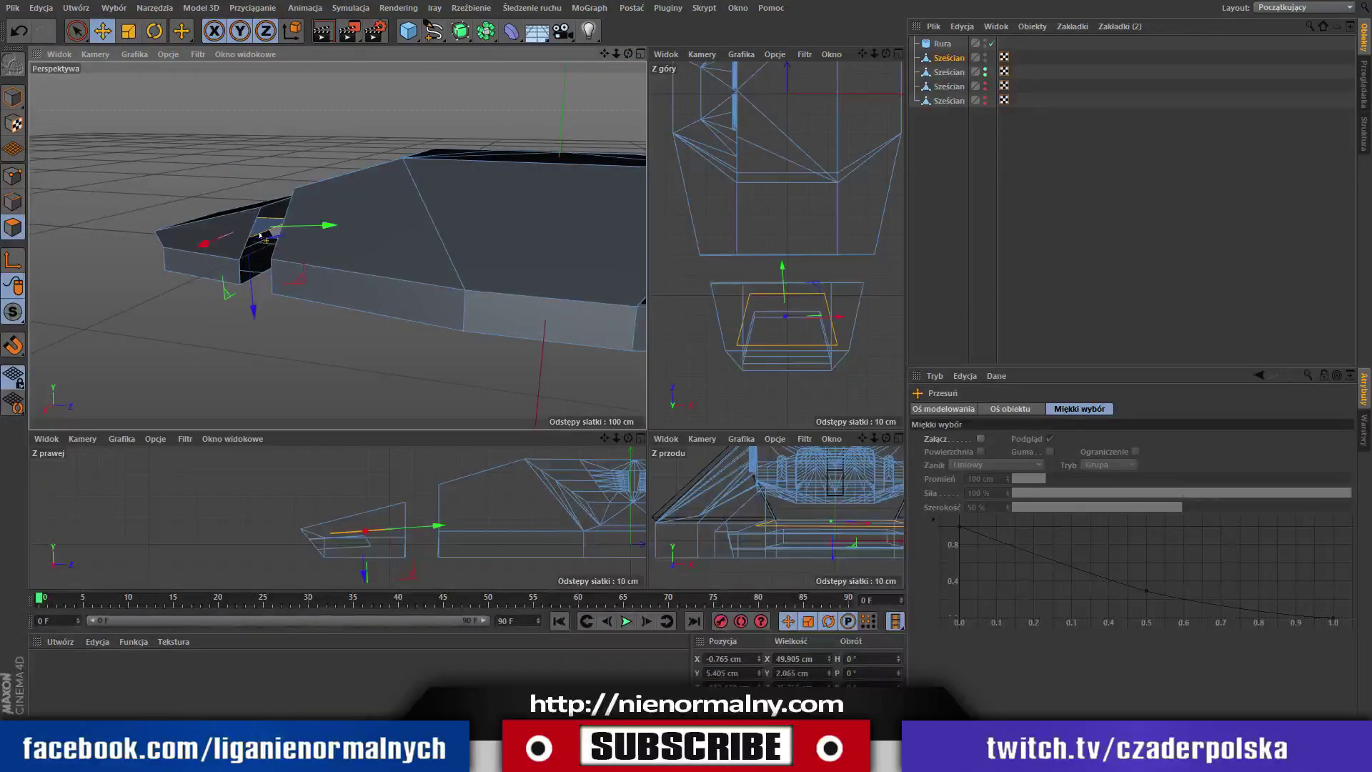
left_click(292, 248)
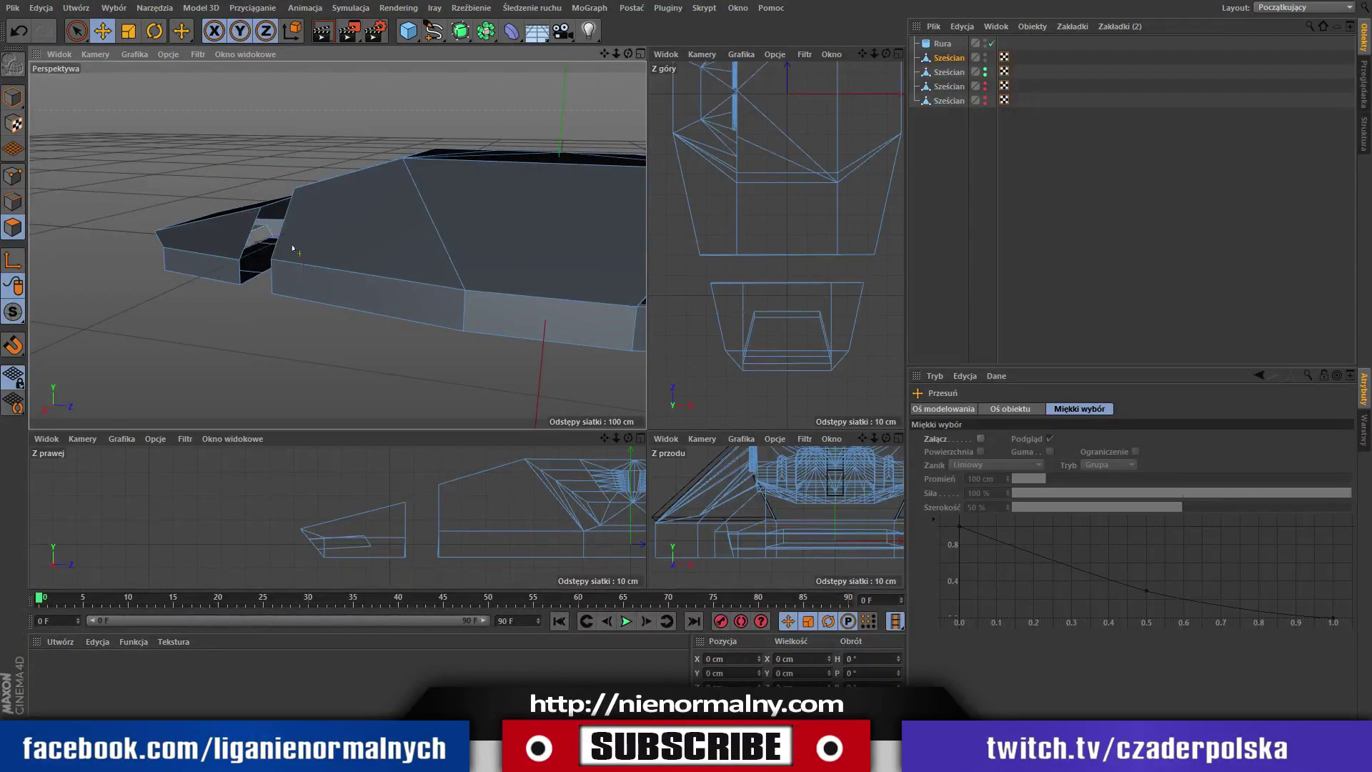
left_click_drag(292, 247, 754, 24, "alt")
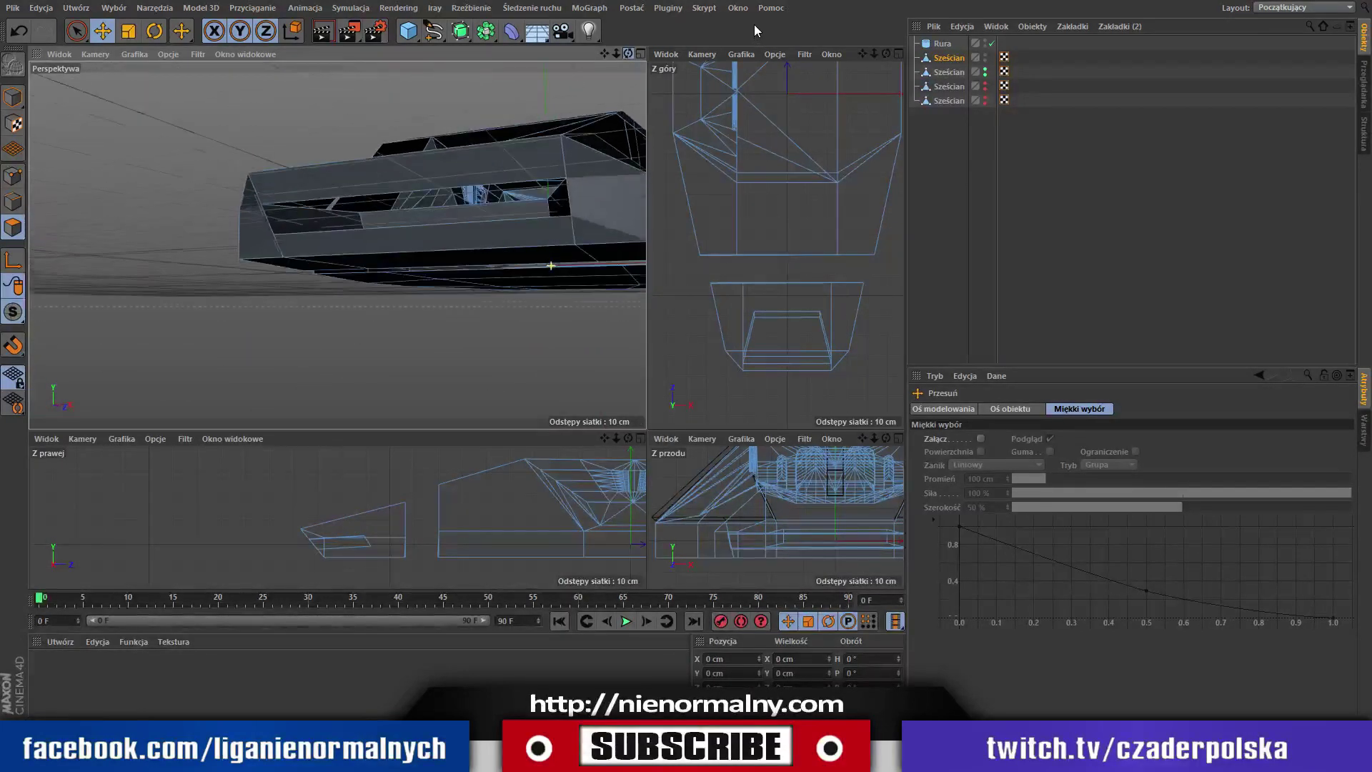
Select the full border edge loop of the open slot and activate Close Polygon Hole.
left_click(315, 211)
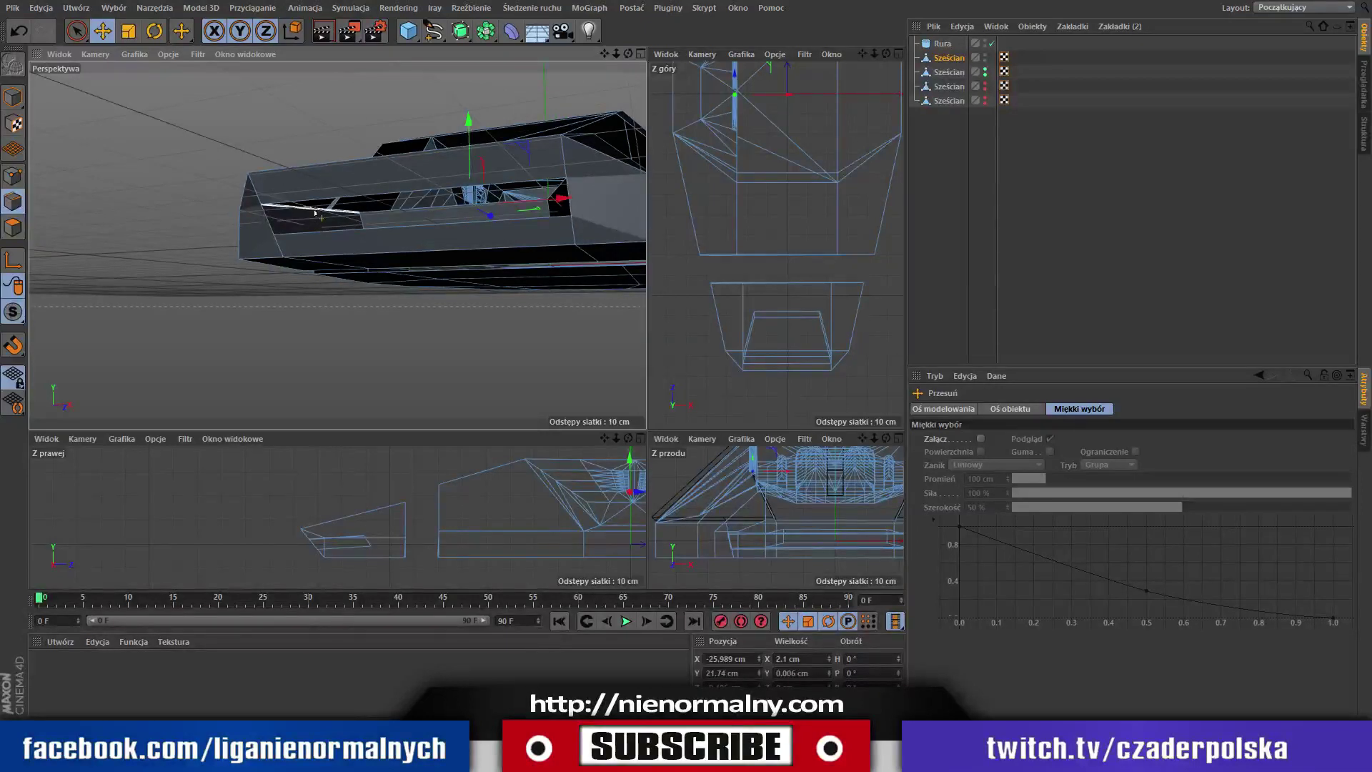
double_click(314, 212)
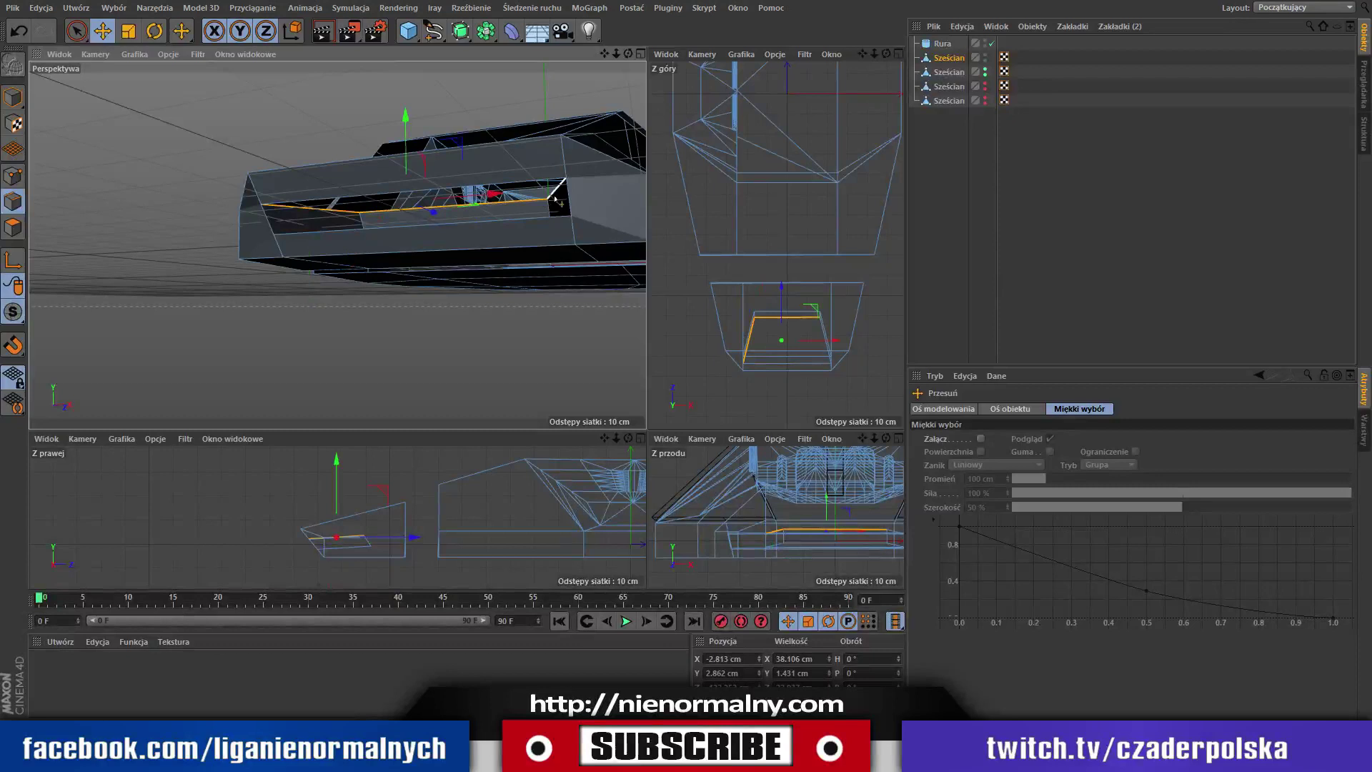
left_click_drag(555, 199, 351, 196, "alt")
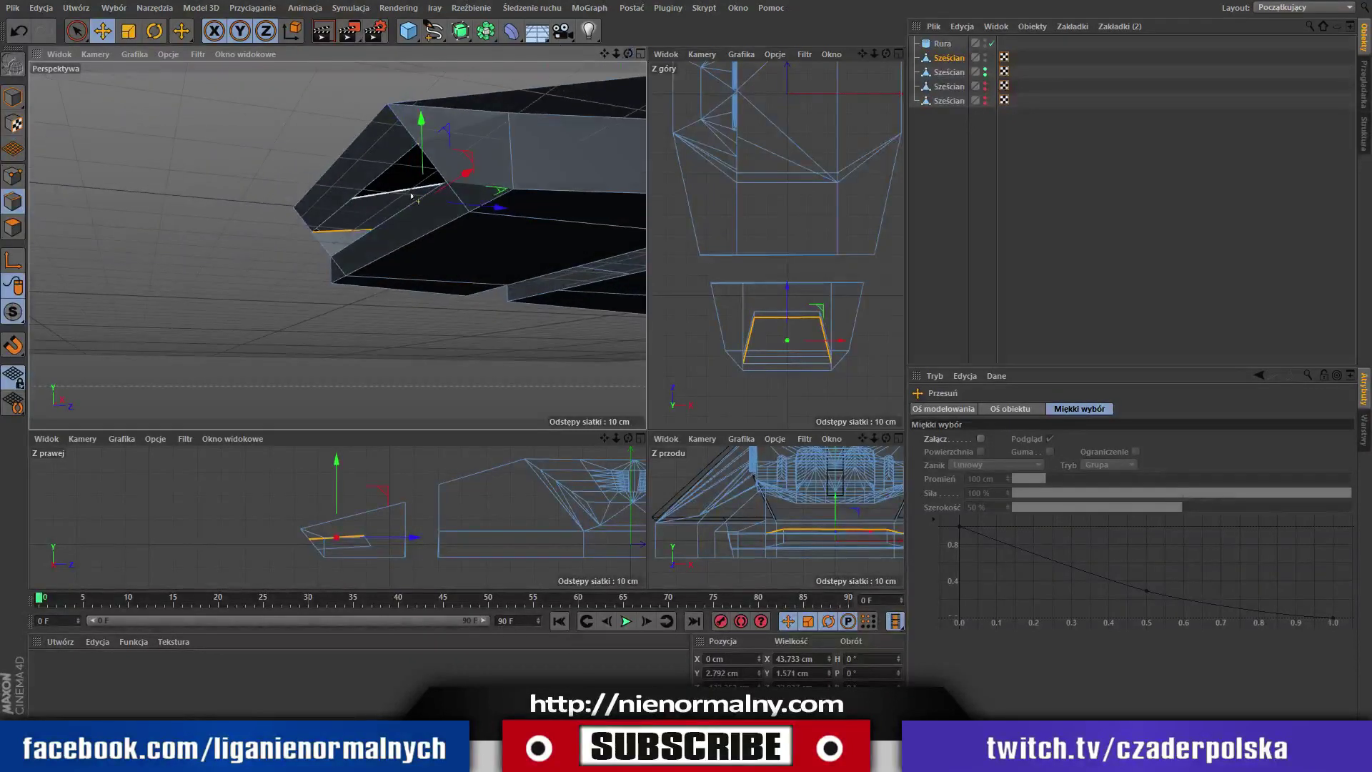
left_click(351, 196, "shift")
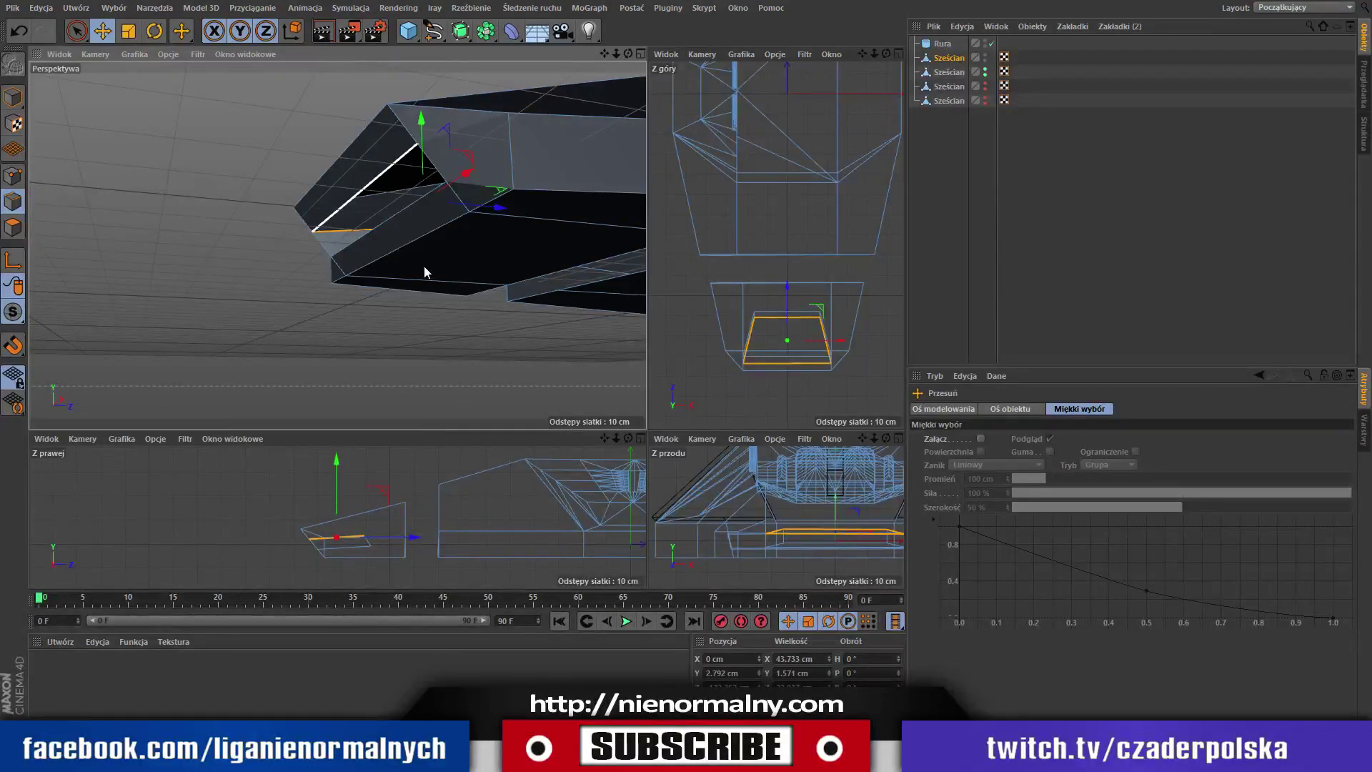
key("m")
key("d")
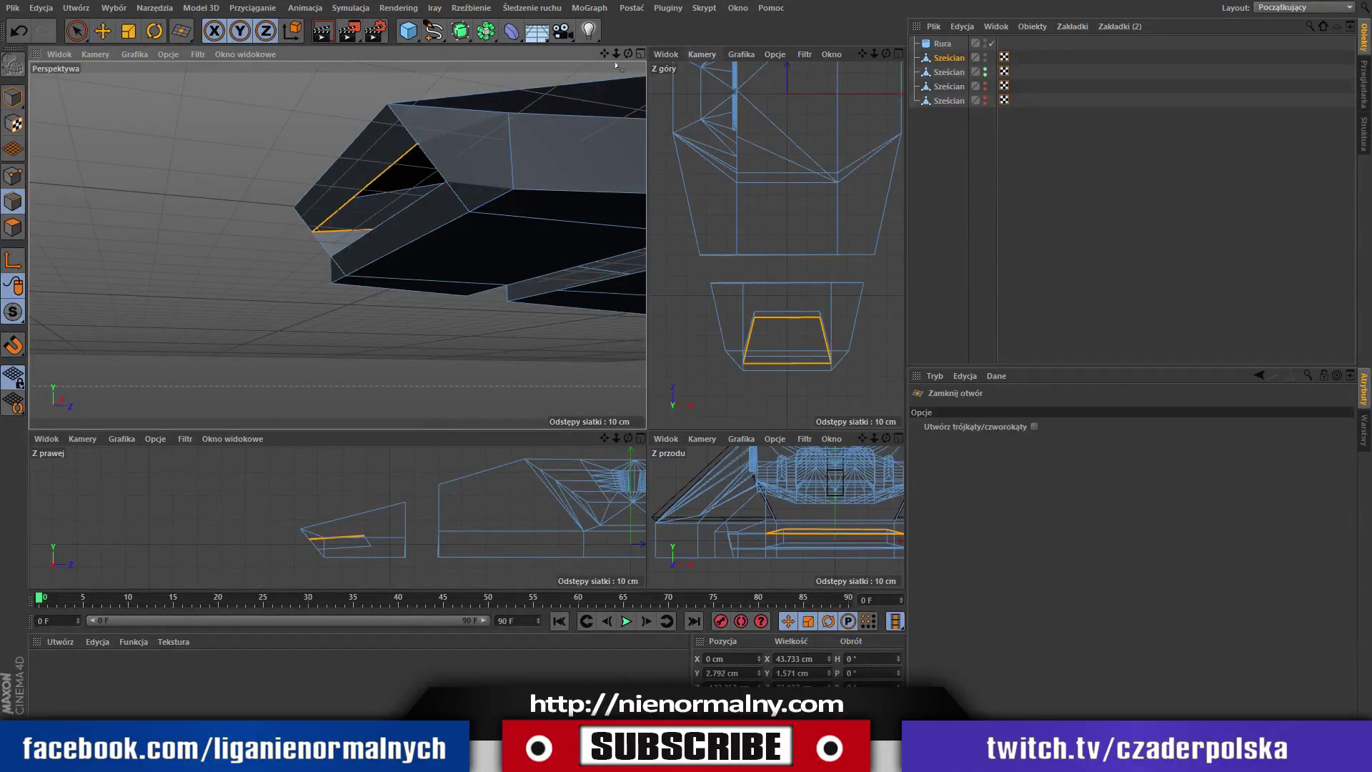
Cap the open gap under the nose block with a new polygon and check the result.
left_click_drag(628, 54, 707, 75)
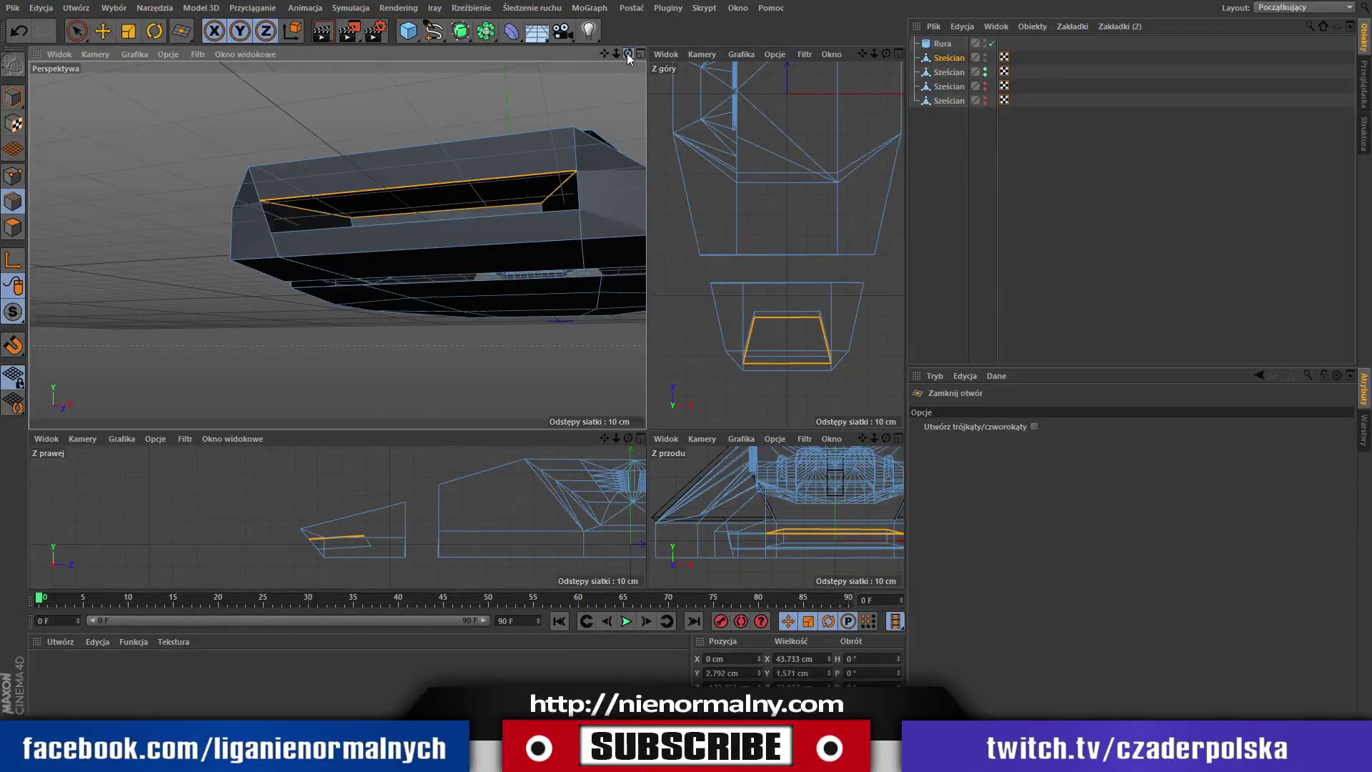
mouse_move(628, 54)
left_mouse_down()
mouse_move(385, 98)
mouse_move(386, 76)
mouse_move(436, 87)
left_mouse_up()
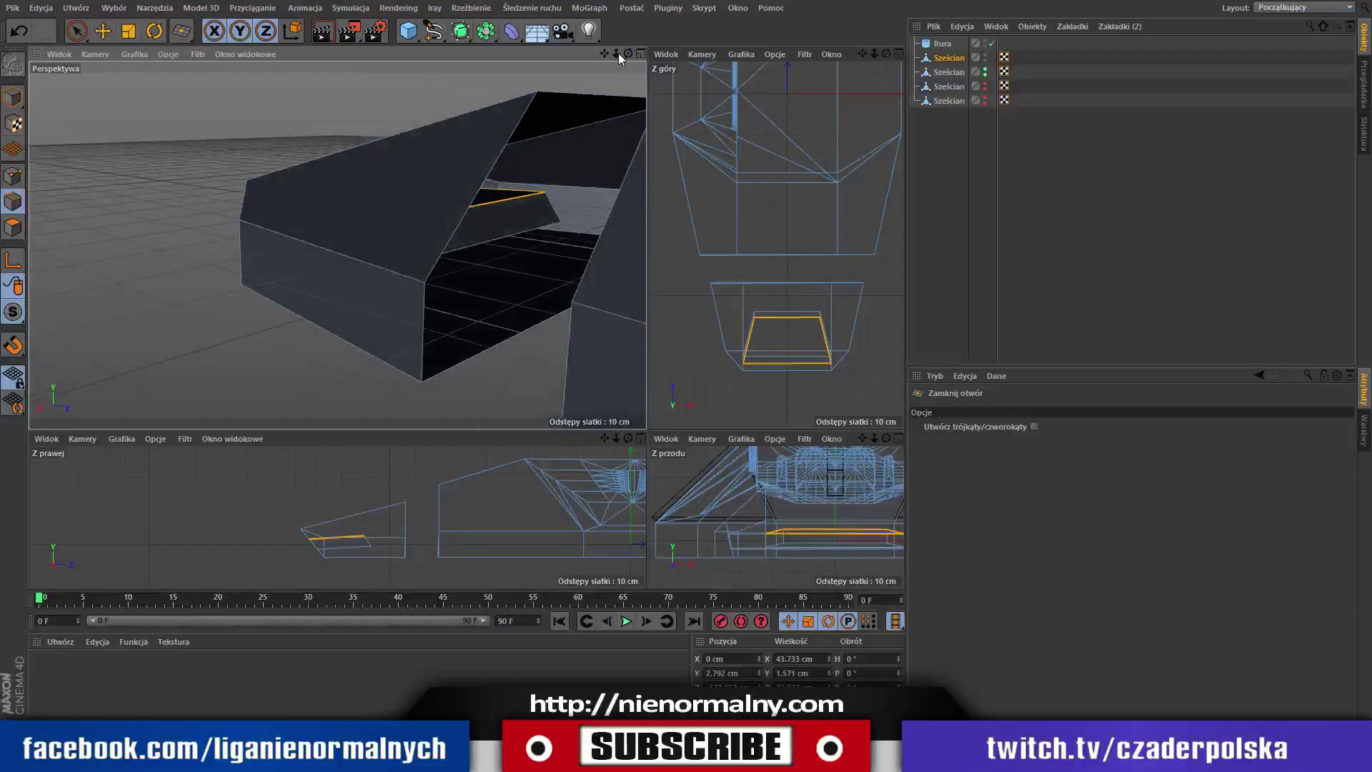
left_click(578, 95)
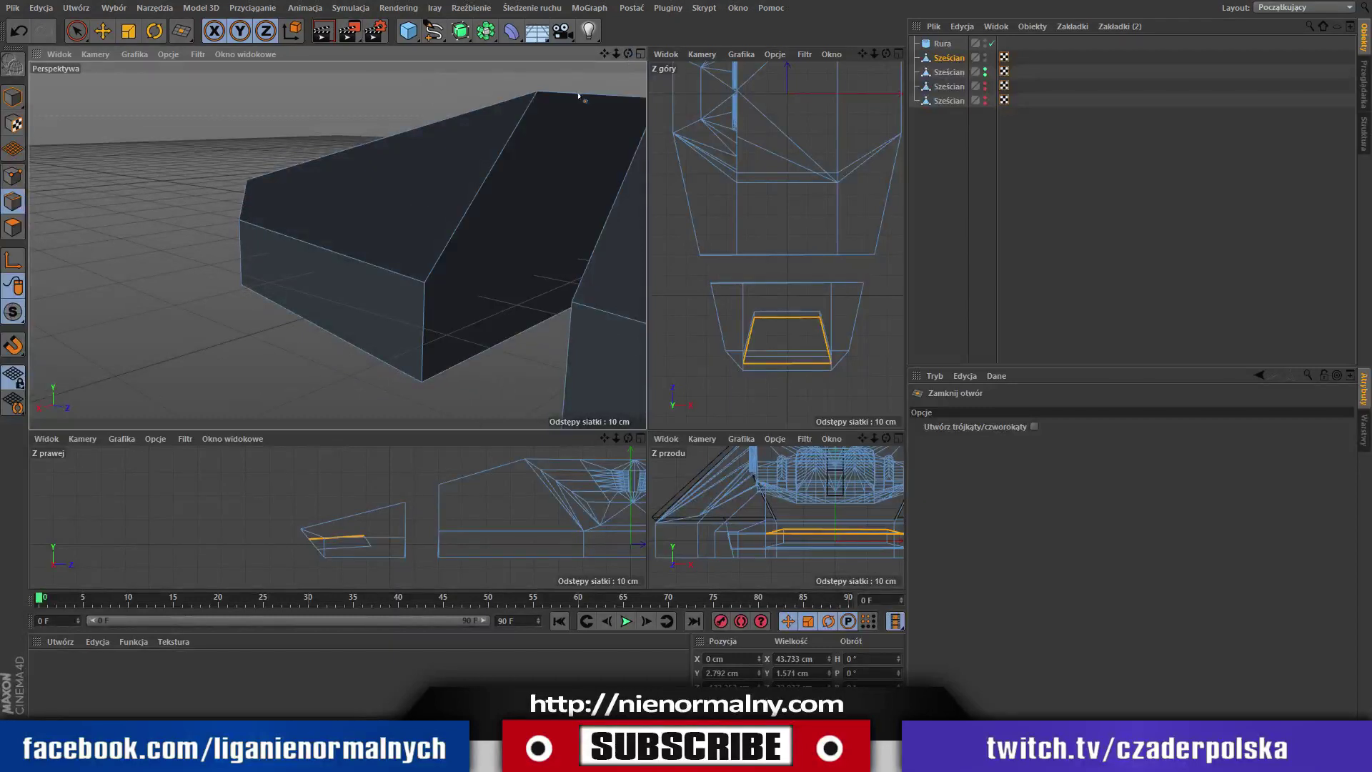
mouse_move(578, 95)
left_mouse_down("alt")
mouse_move(597, 57)
mouse_move(611, 61)
mouse_move(618, 113)
left_mouse_up("alt")
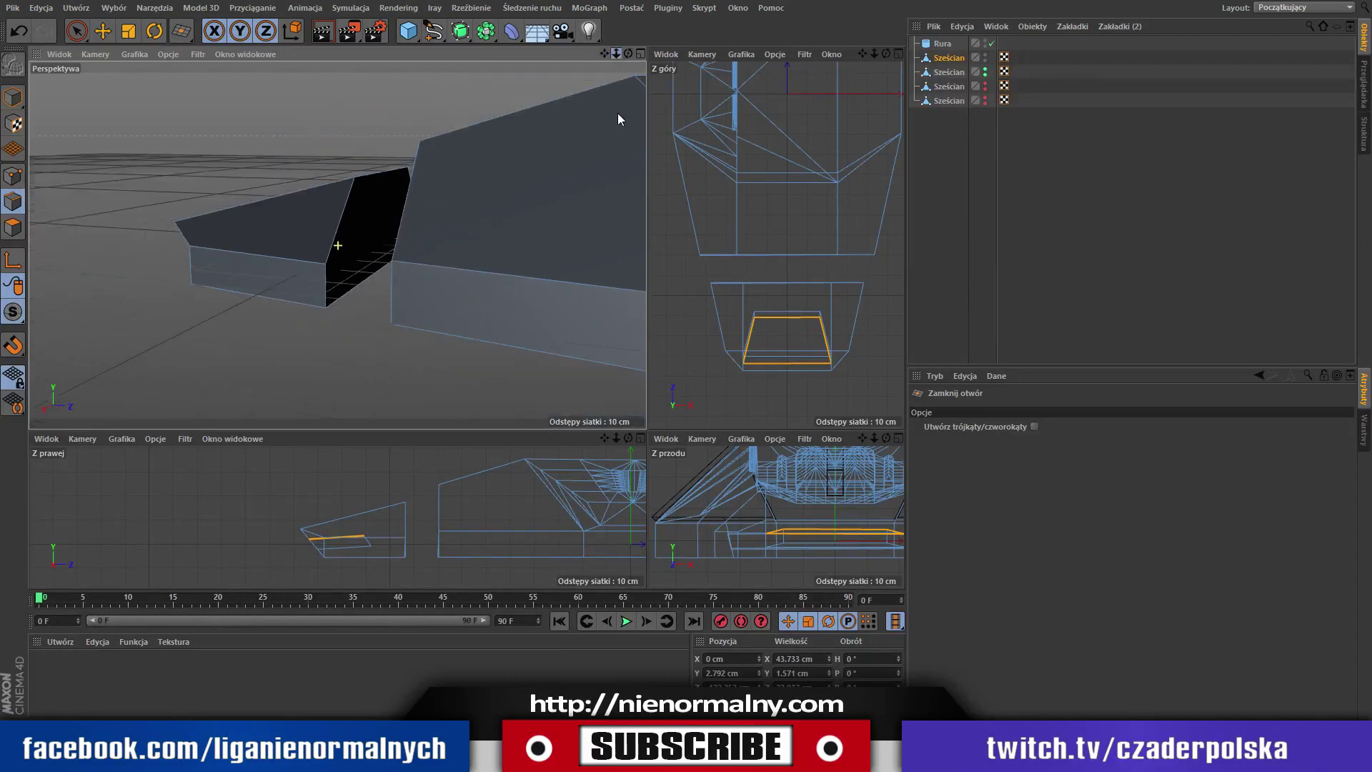
mouse_move(628, 54)
left_mouse_down()
mouse_move(682, 71)
mouse_move(588, 56)
mouse_move(663, 53)
mouse_move(749, 78)
mouse_move(609, 71)
mouse_move(626, 84)
mouse_move(646, 87)
mouse_move(571, 34)
mouse_move(592, 48)
left_mouse_up()
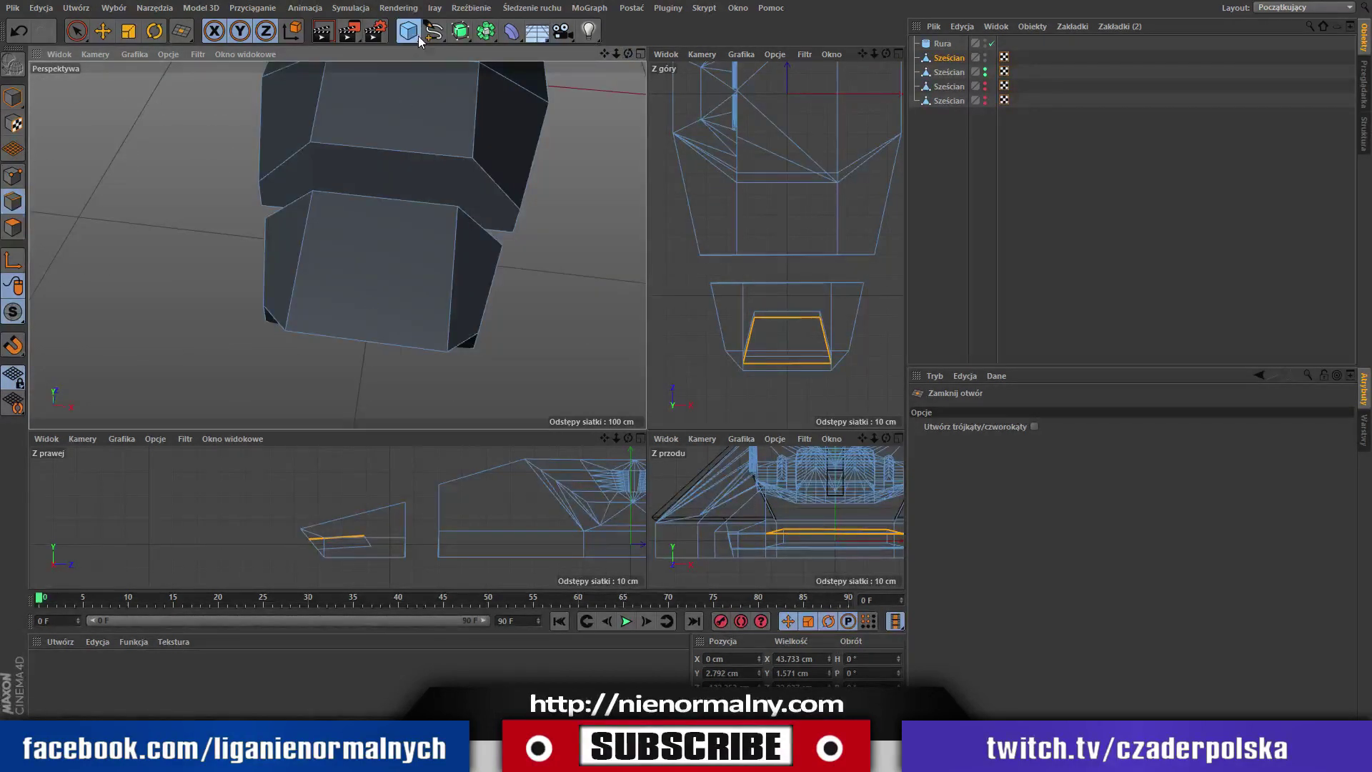
Add a Walec cylinder, delete its Phong tag, and set its radius to 4 cm.
left_click(652, 72)
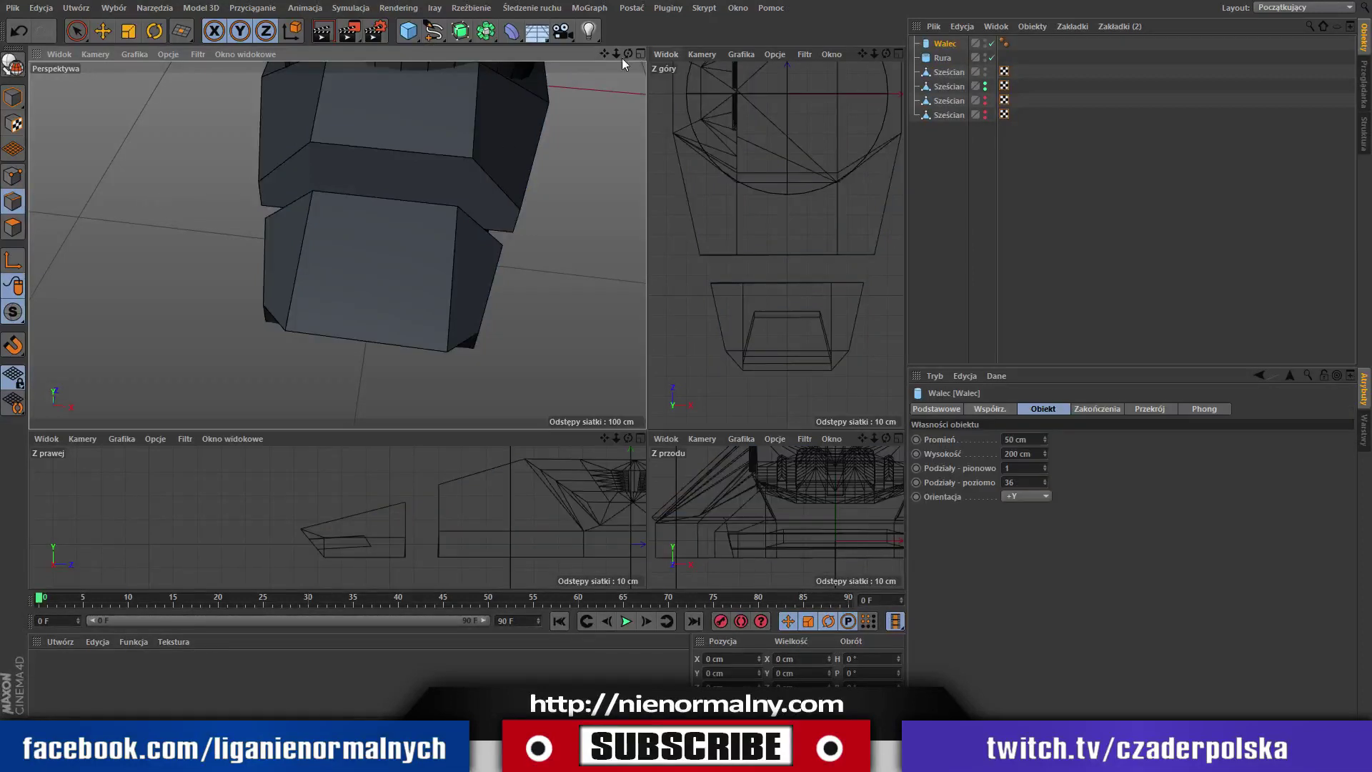
key("h")
left_click(72, 37)
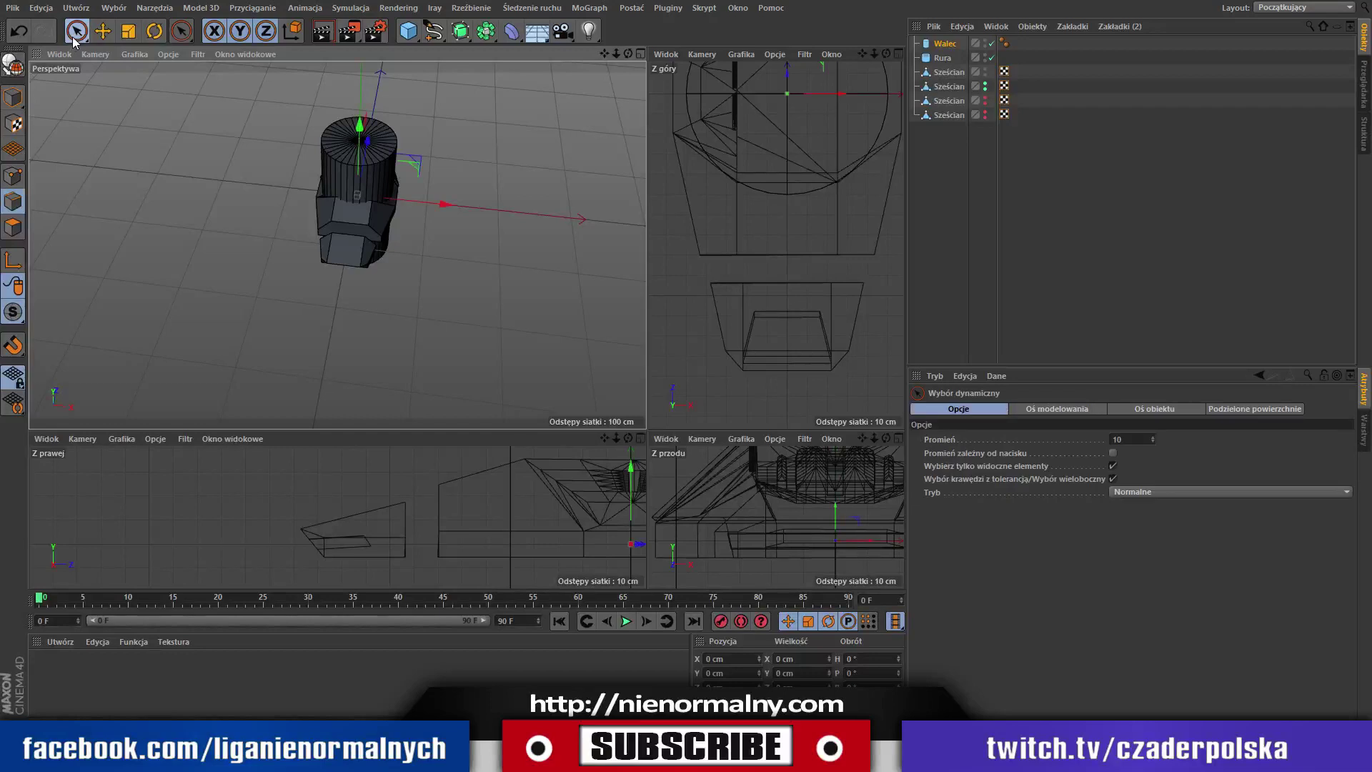
key("Return")
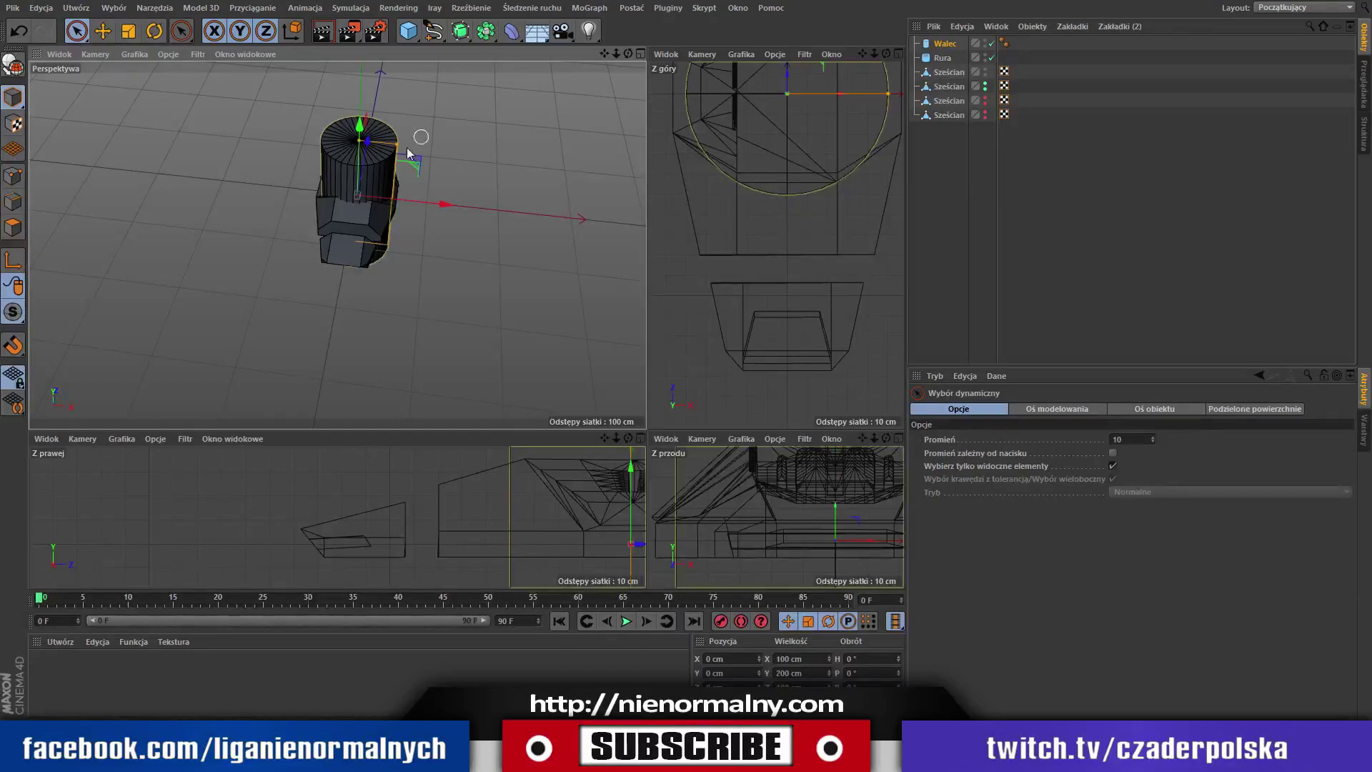
left_click_drag(397, 146, 369, 136)
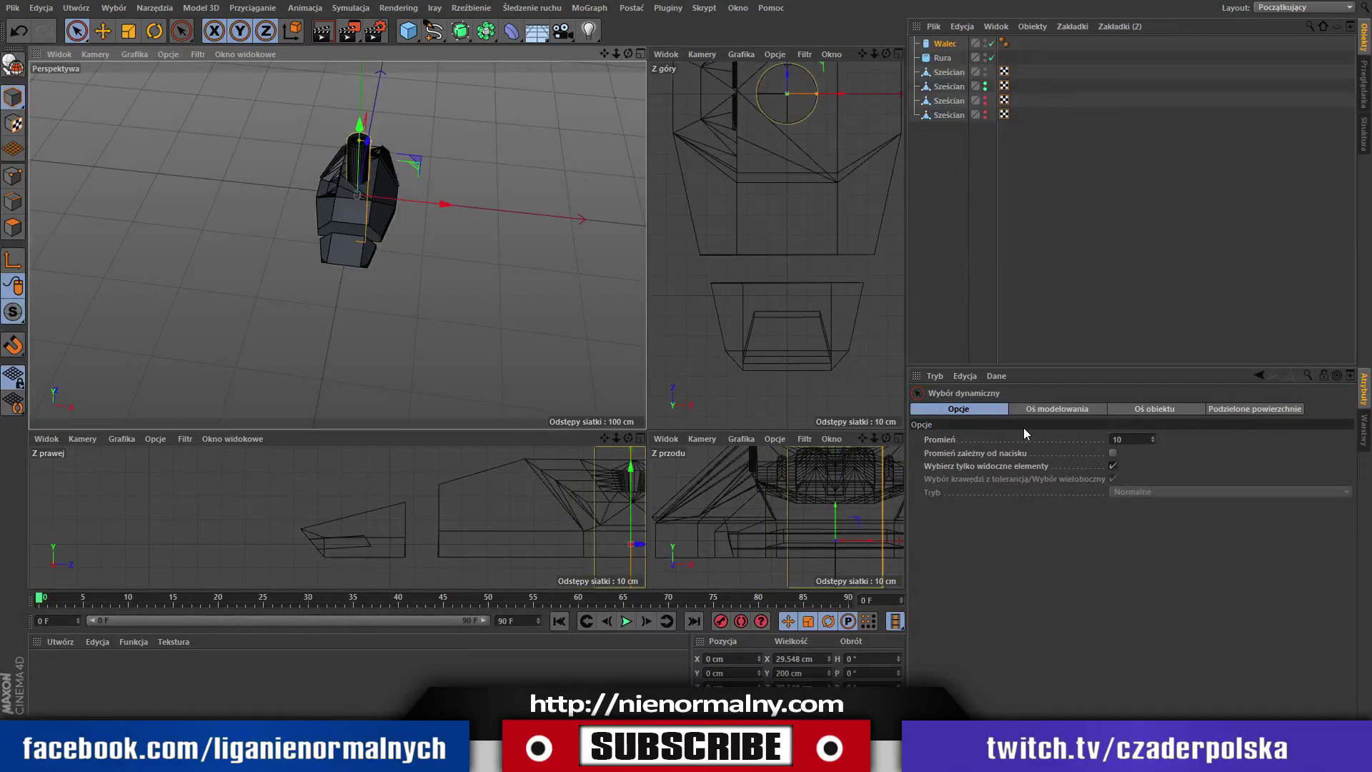
left_click(944, 43)
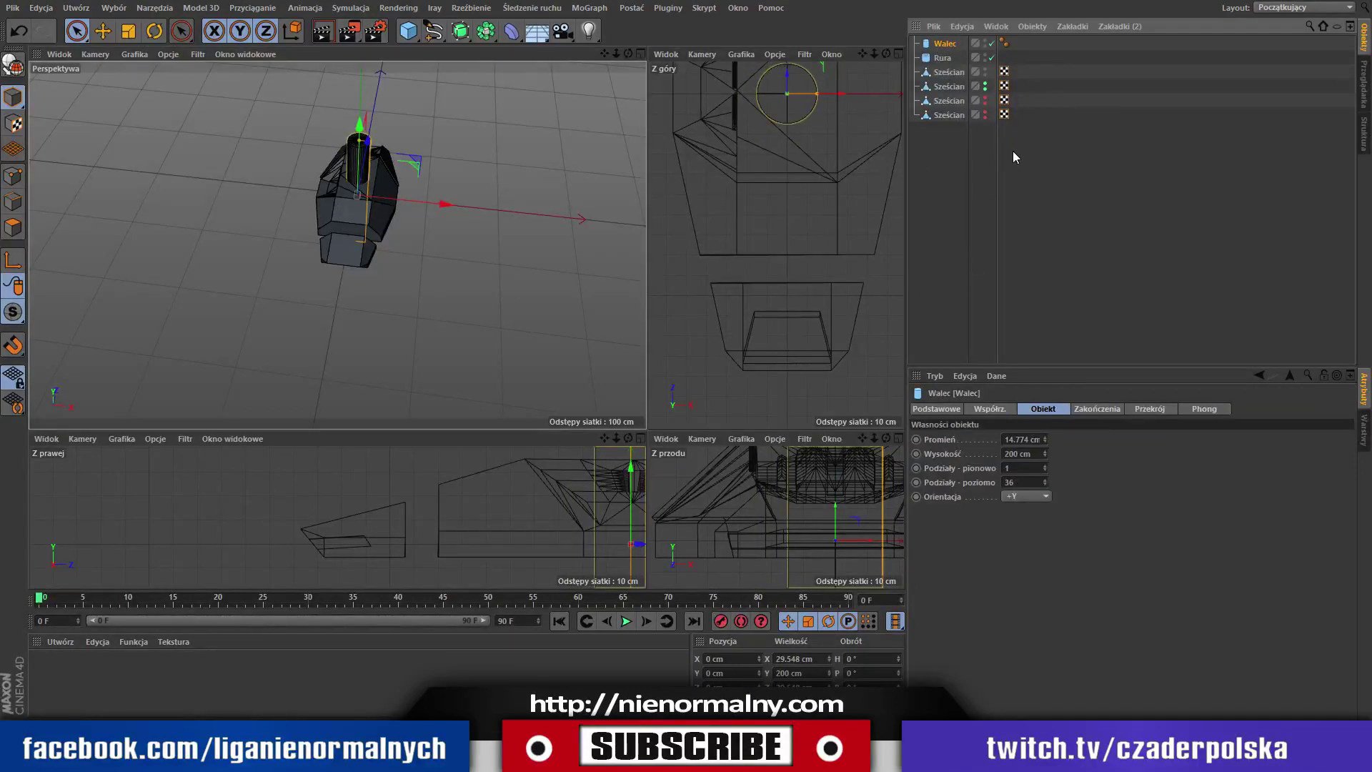
key("Delete")
left_click_drag(1044, 439, 1061, 586)
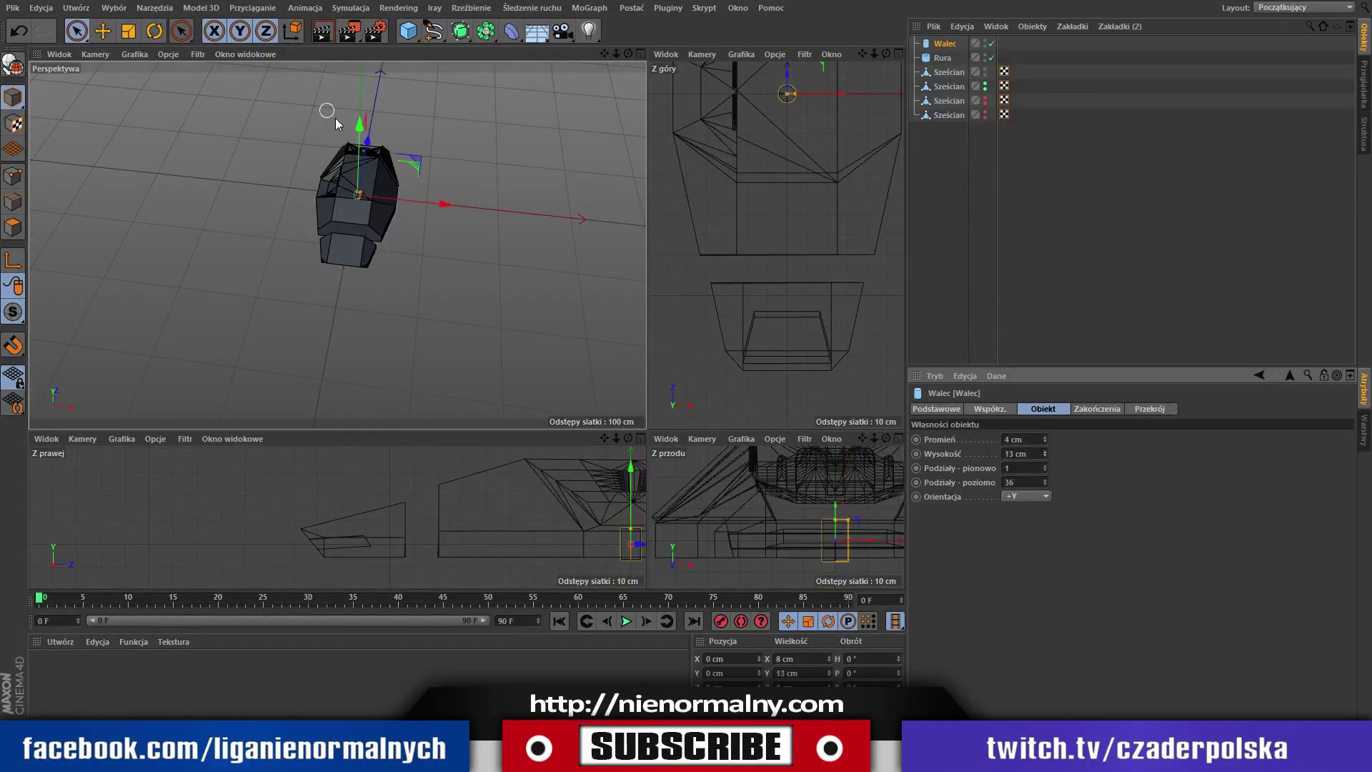
Raise the cylinder above the hull and set its orientation to +Z.
left_click_drag(335, 118, 615, 36)
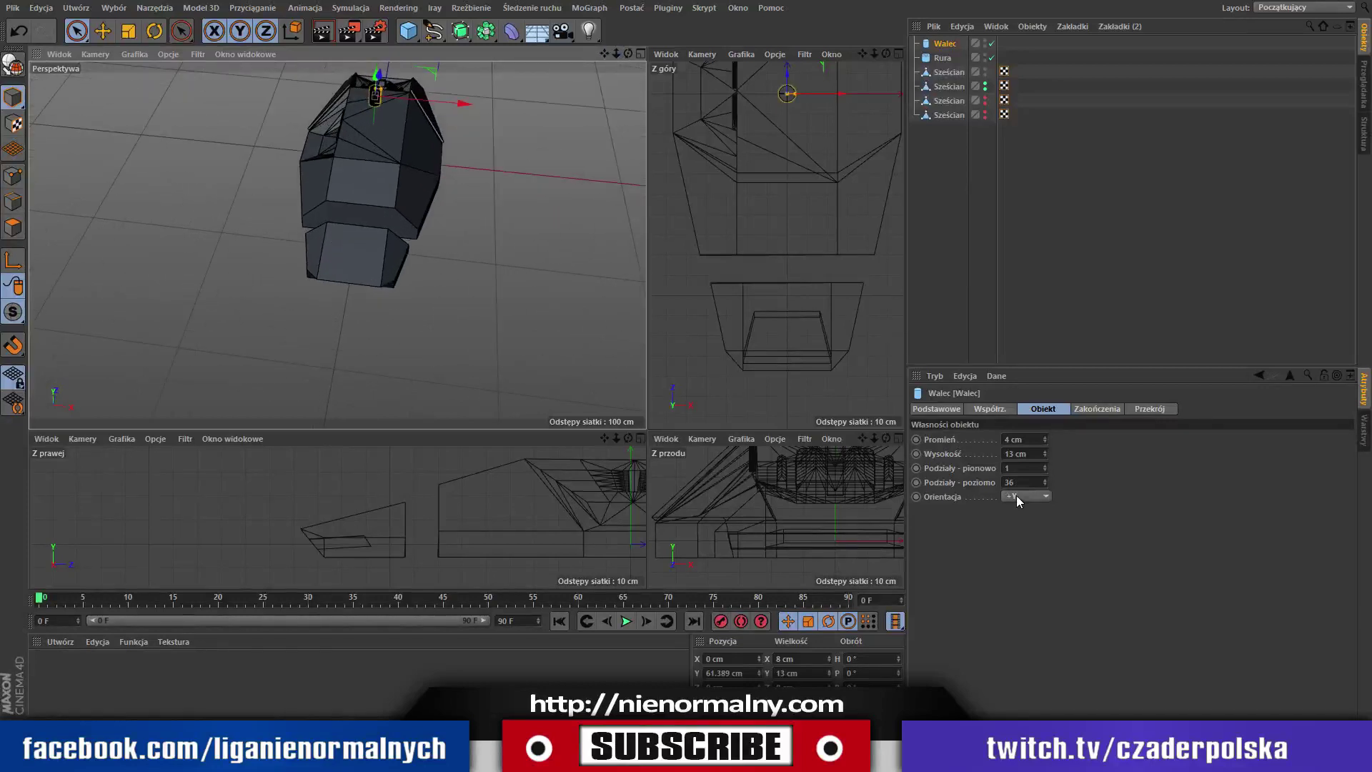
left_click(1018, 530)
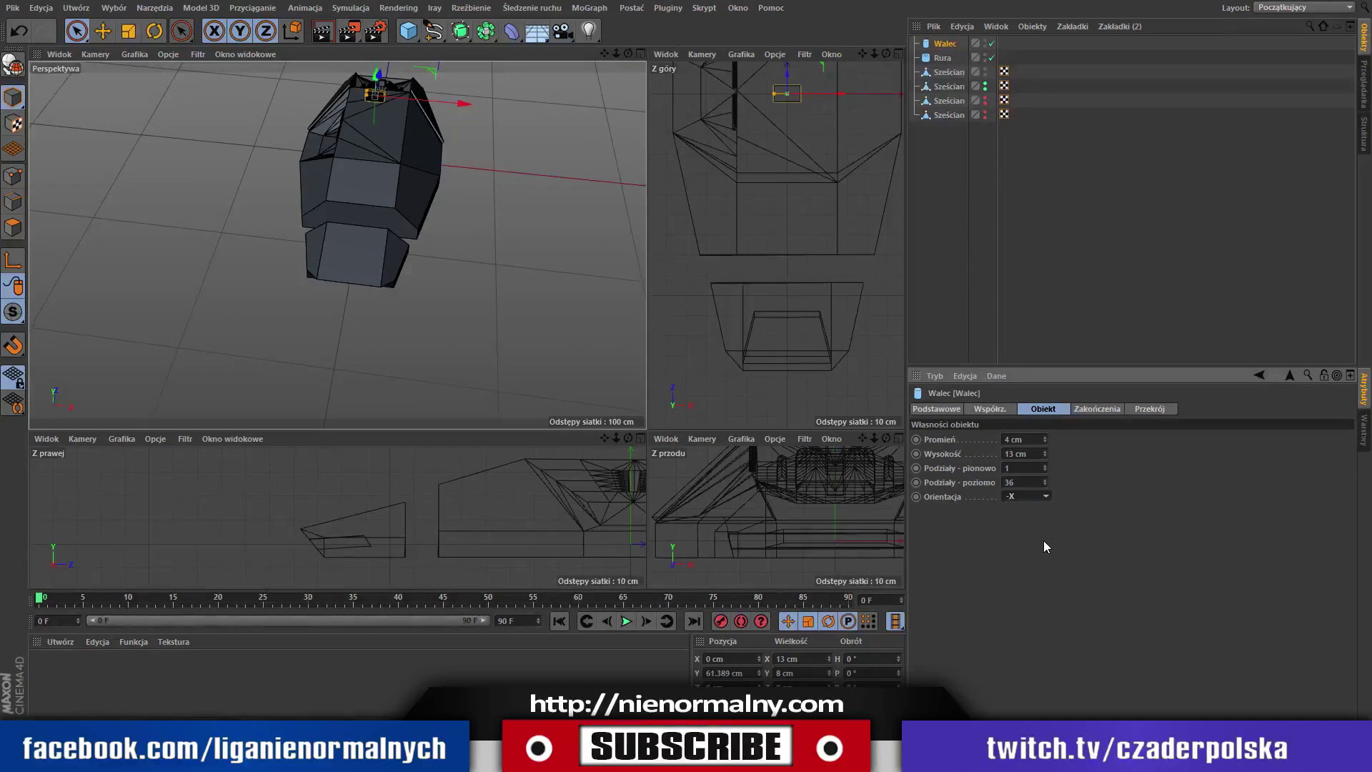
left_click(1029, 496)
left_click(1039, 518)
key("ctrl+z")
key("ctrl+z")
key("ctrl+z")
Move the cylinder toward the gap between the nose block and hull, zooming in on it.
mouse_move(626, 54)
left_mouse_down()
mouse_move(464, 110)
mouse_move(264, 75)
mouse_move(269, 138)
left_mouse_up()
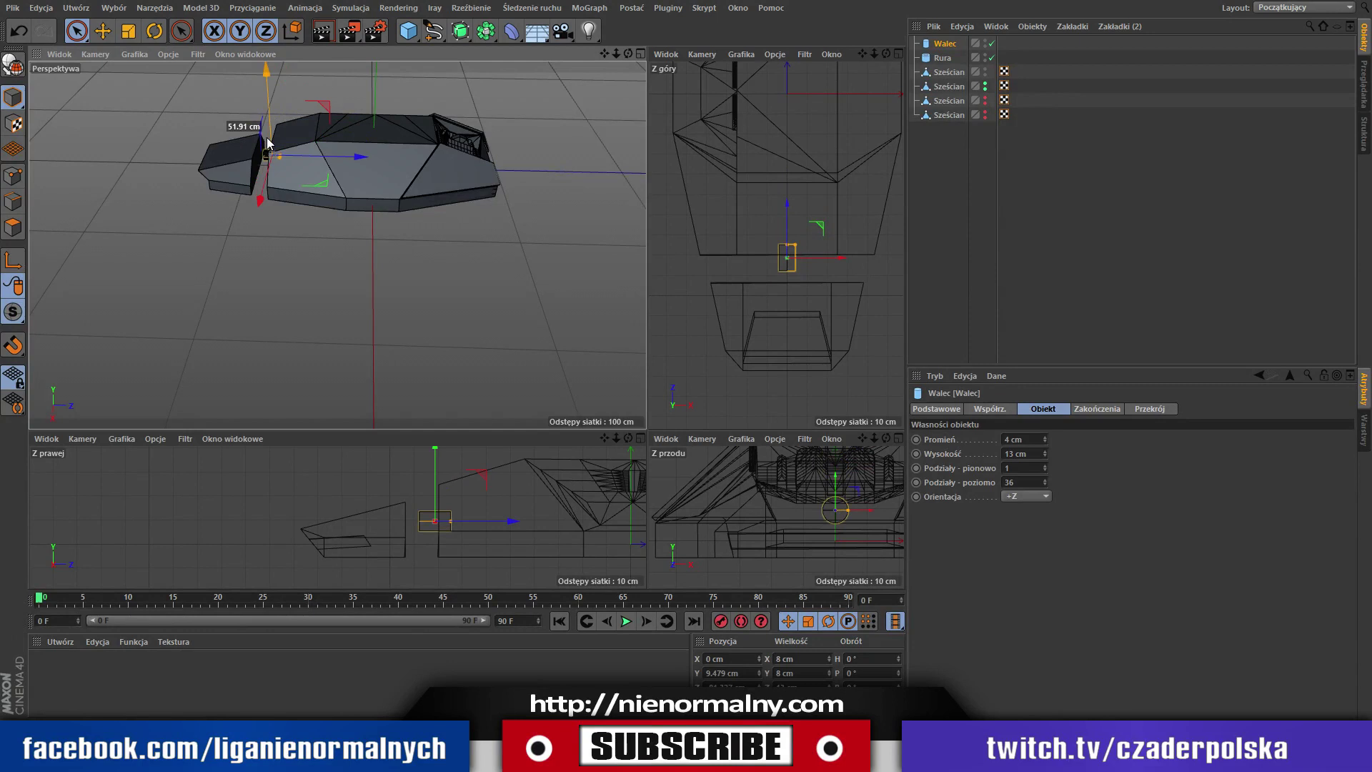
left_click_drag(269, 143, 270, 132)
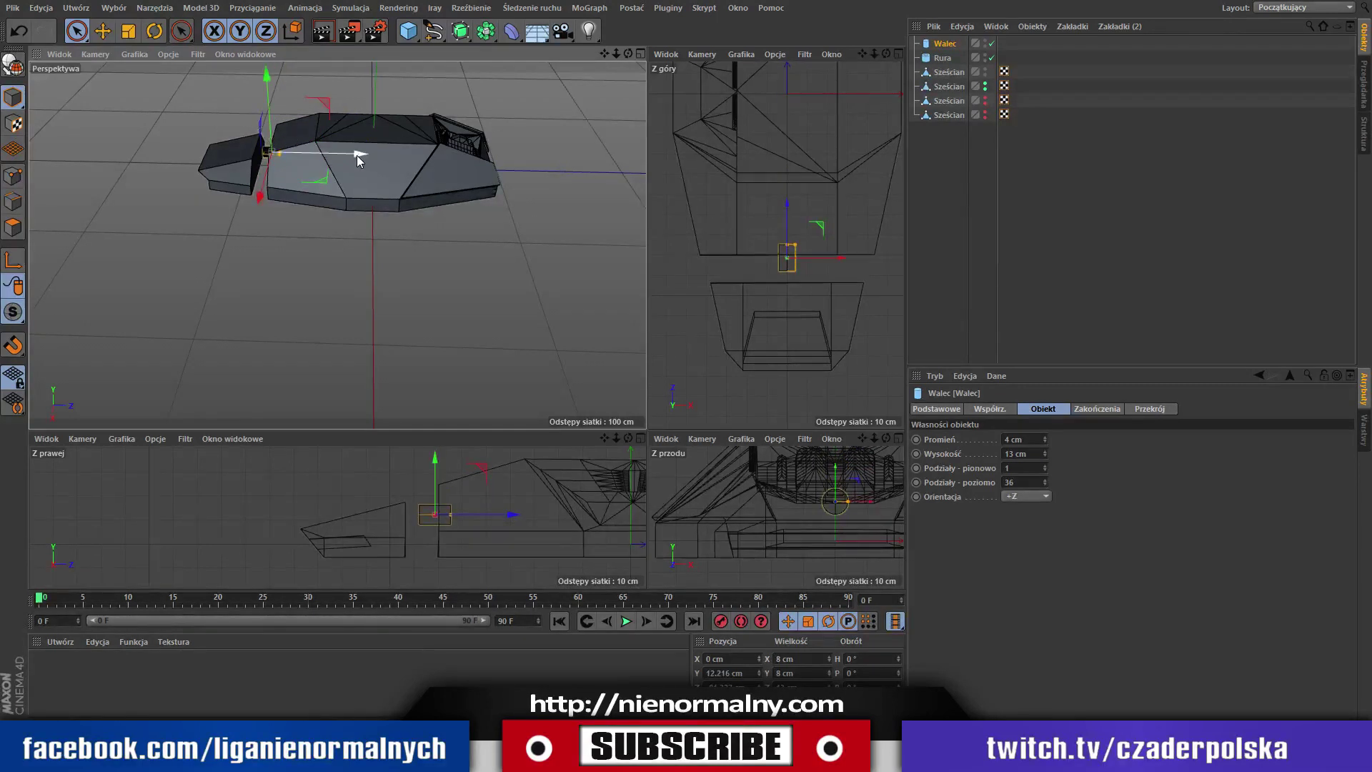
left_click_drag(357, 156, 352, 164)
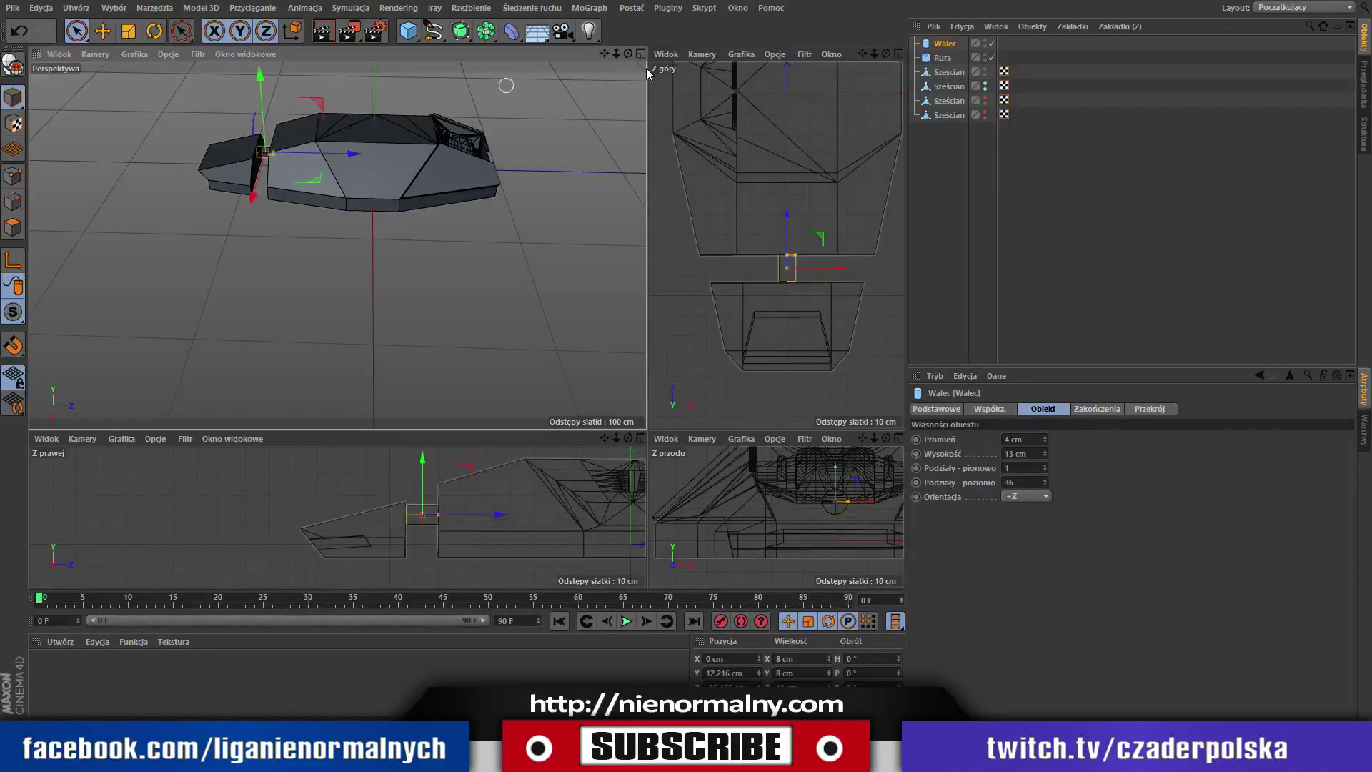
left_click_drag(604, 53, 733, 53)
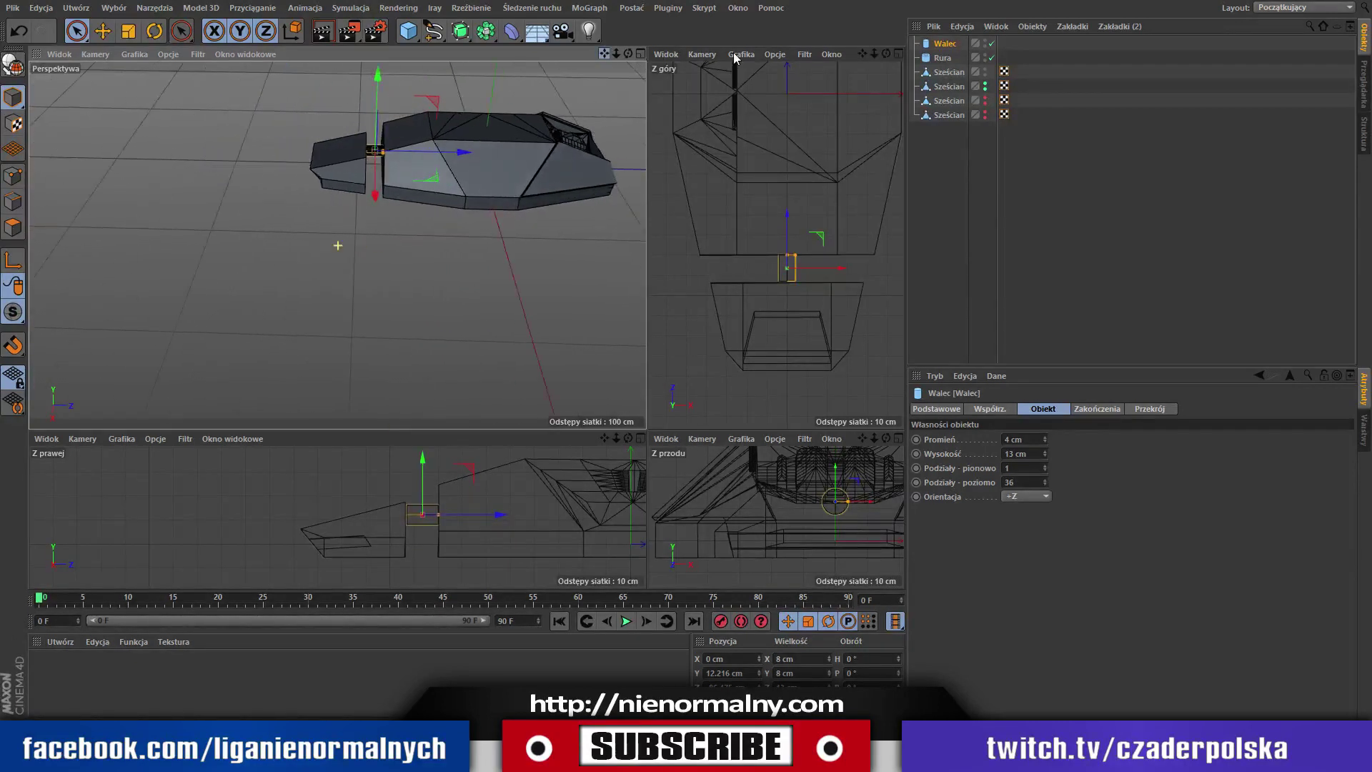
mouse_move(616, 53)
left_mouse_down()
mouse_move(398, 277)
mouse_move(338, 307)
left_mouse_up()
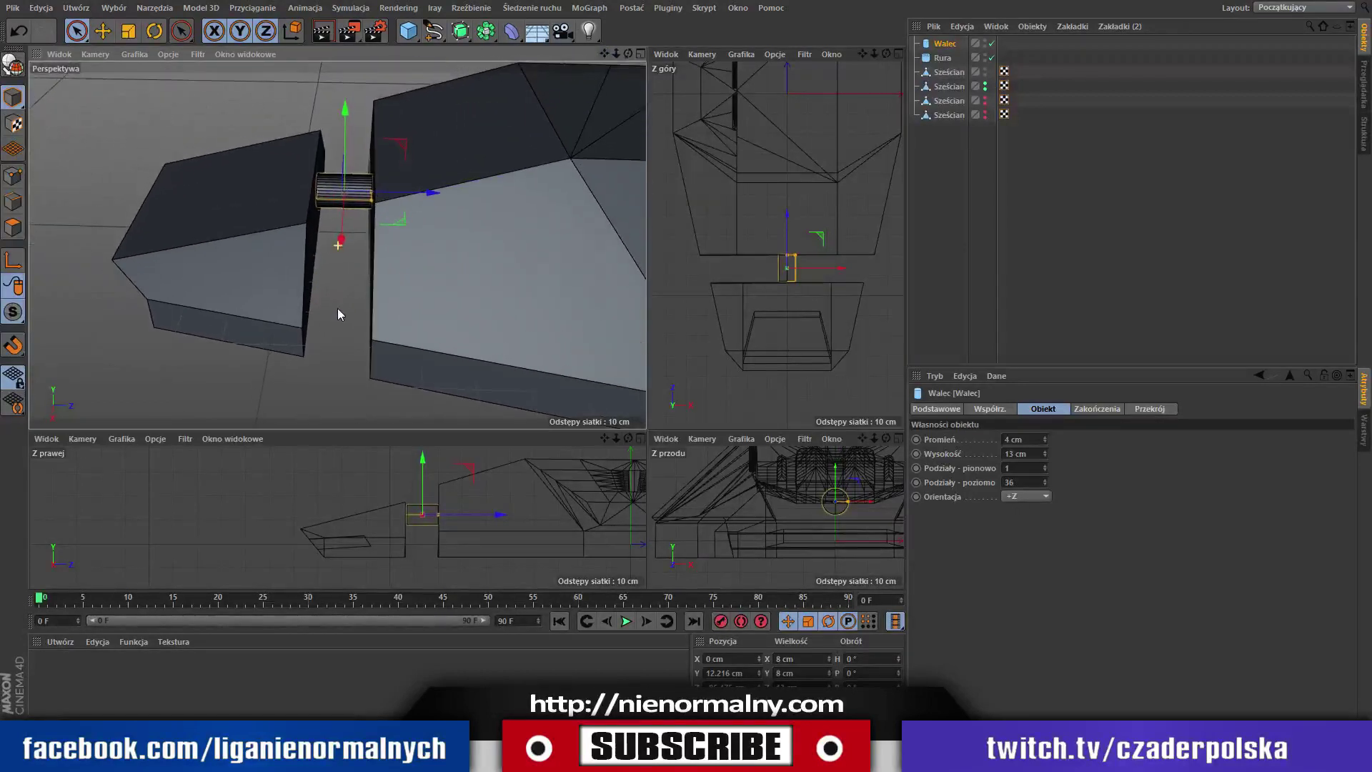
mouse_move(619, 62)
left_mouse_down()
mouse_move(621, 83)
mouse_move(476, 134)
mouse_move(360, 100)
mouse_move(213, 104)
left_mouse_up()
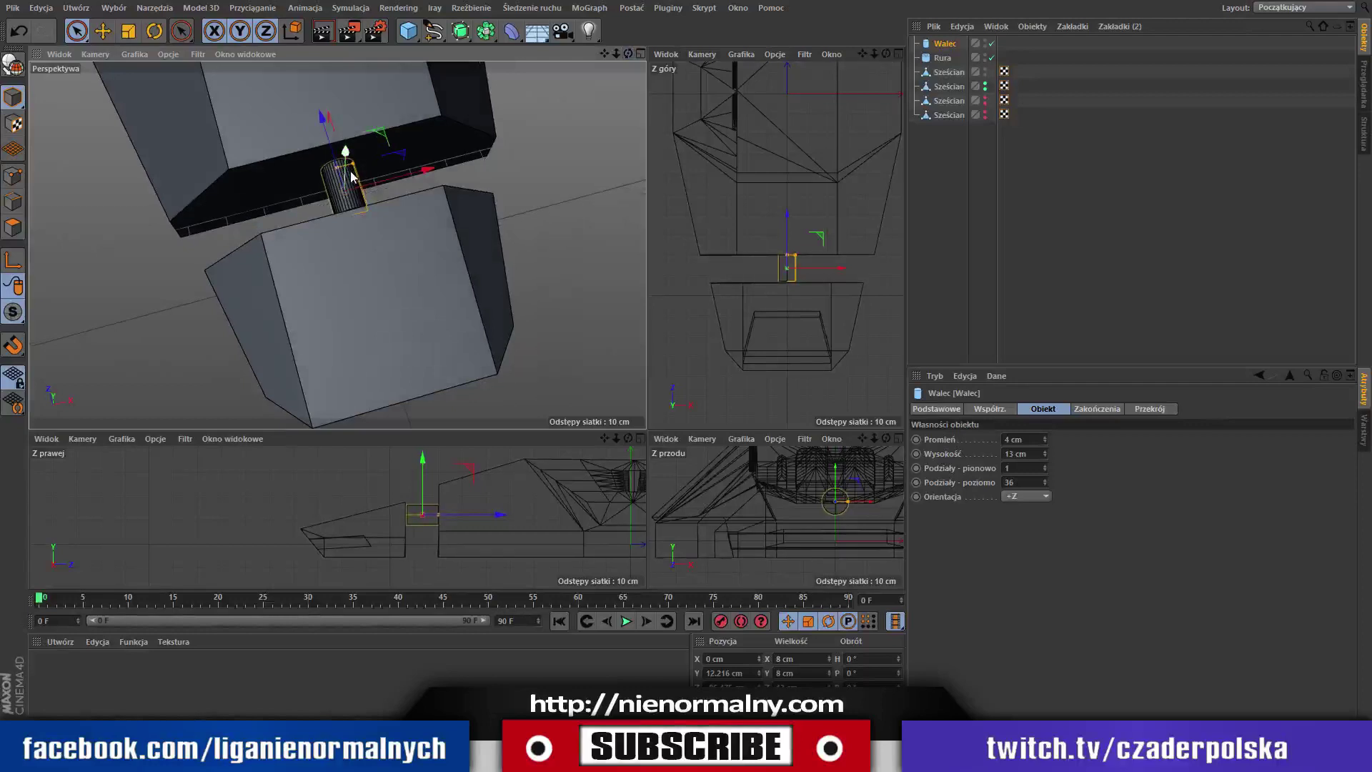
Set the cylinder radius to 2.647 cm and slide it into the gap as a strut.
left_click_drag(350, 168, 350, 172)
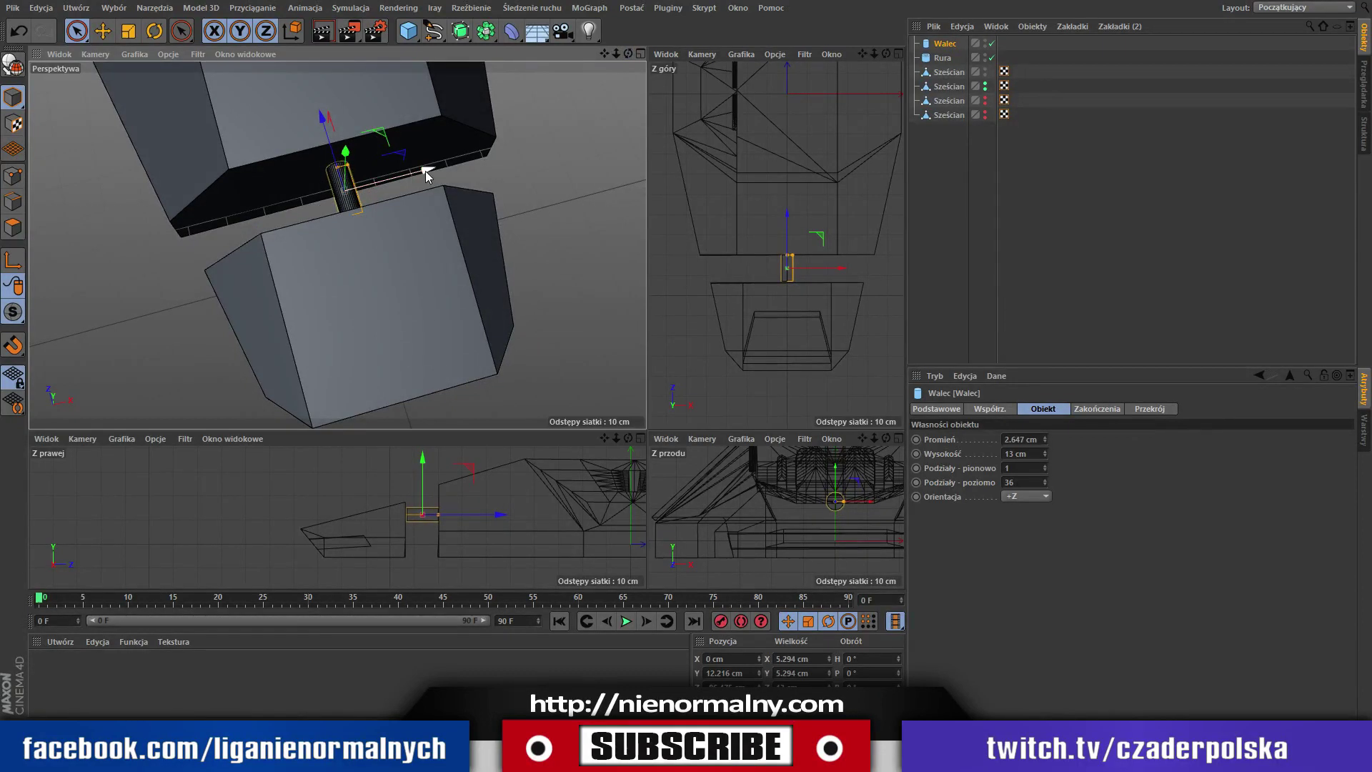
left_click_drag(426, 170, 512, 166)
left_click_drag(628, 54, 547, 42)
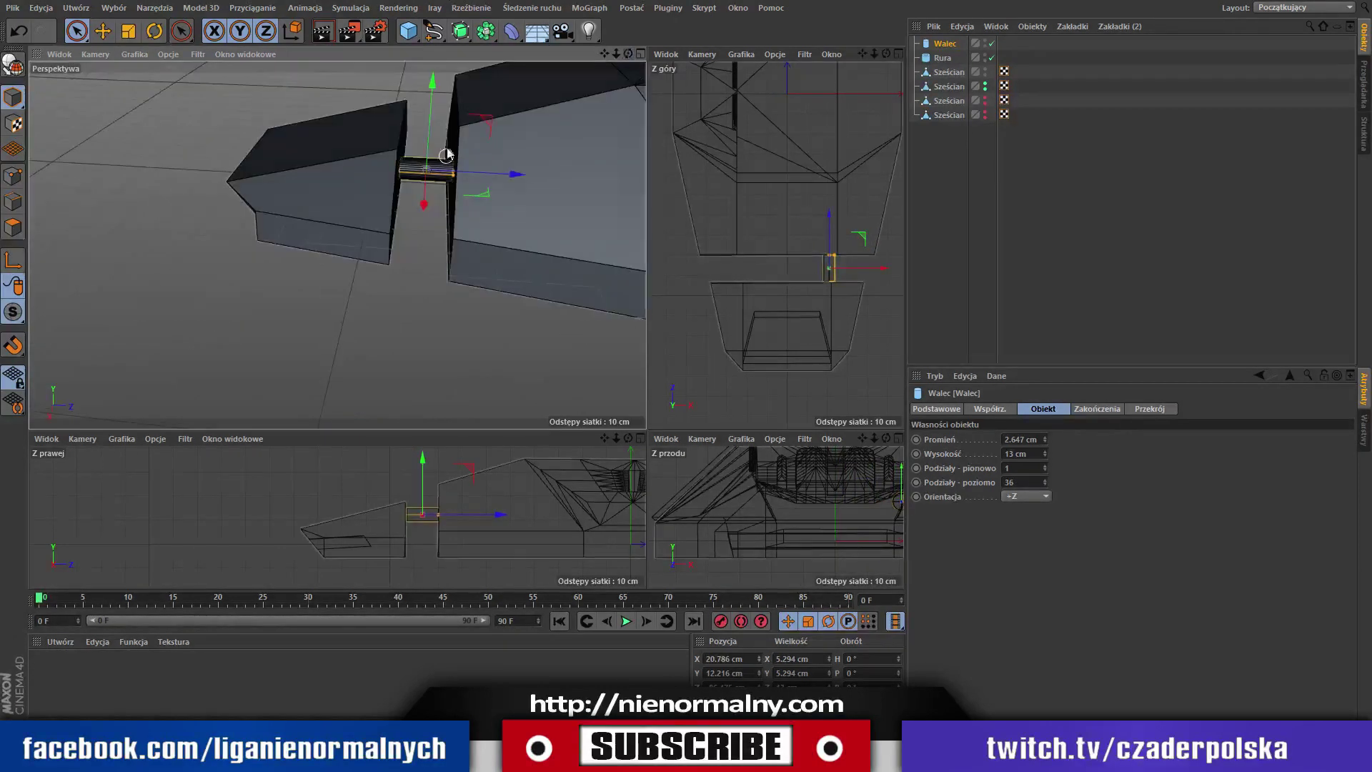
left_click_drag(435, 84, 432, 107)
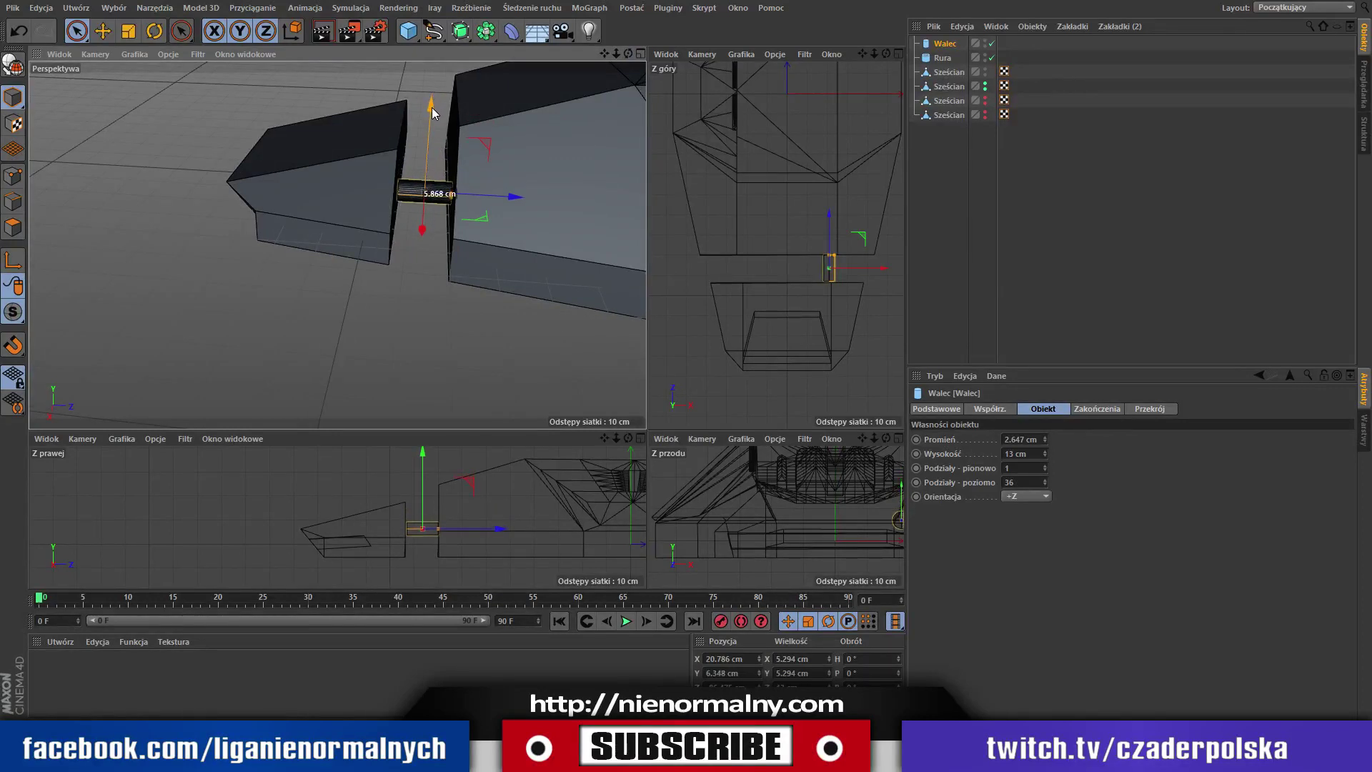
left_click(358, 182)
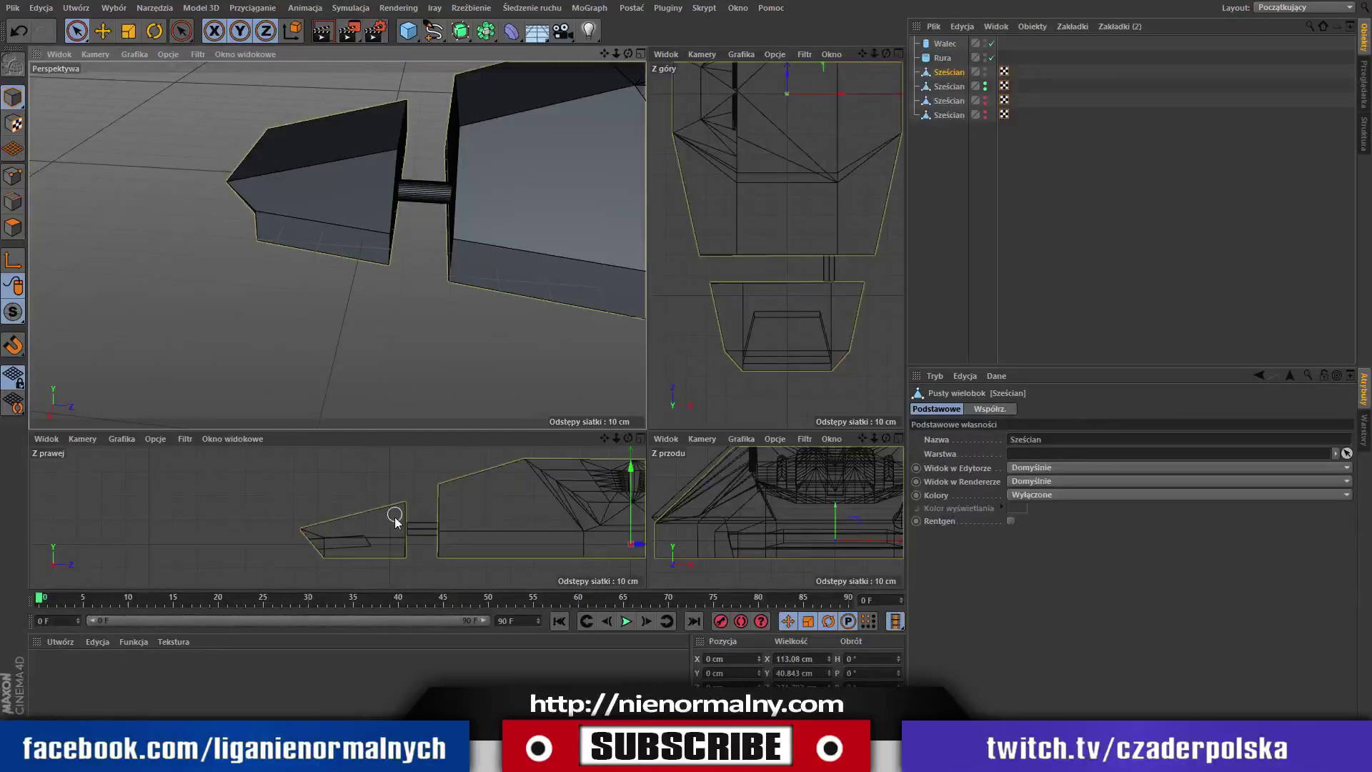
Frame the front Sześcian cube and select all its polygons in Polygon mode.
scroll(401, 538, "up", 5)
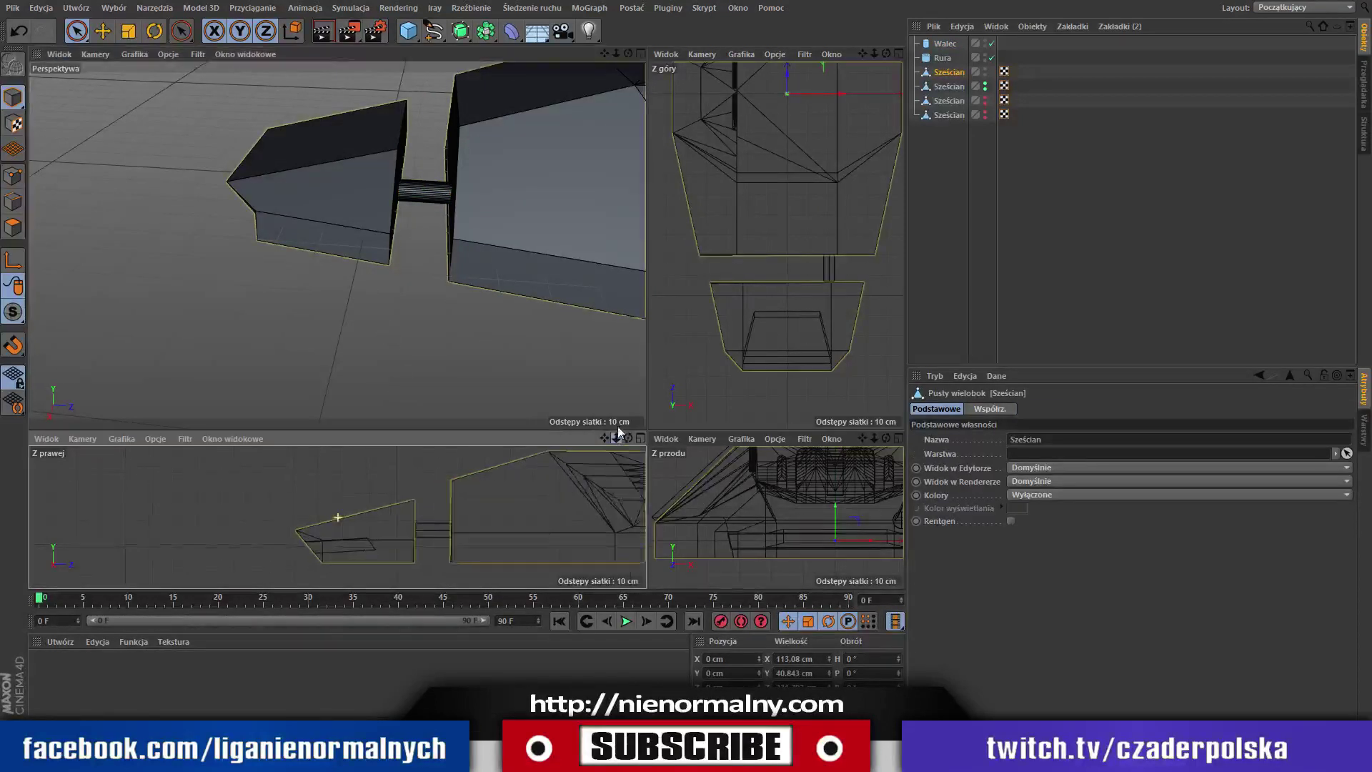
left_click_drag(608, 445, 525, 325)
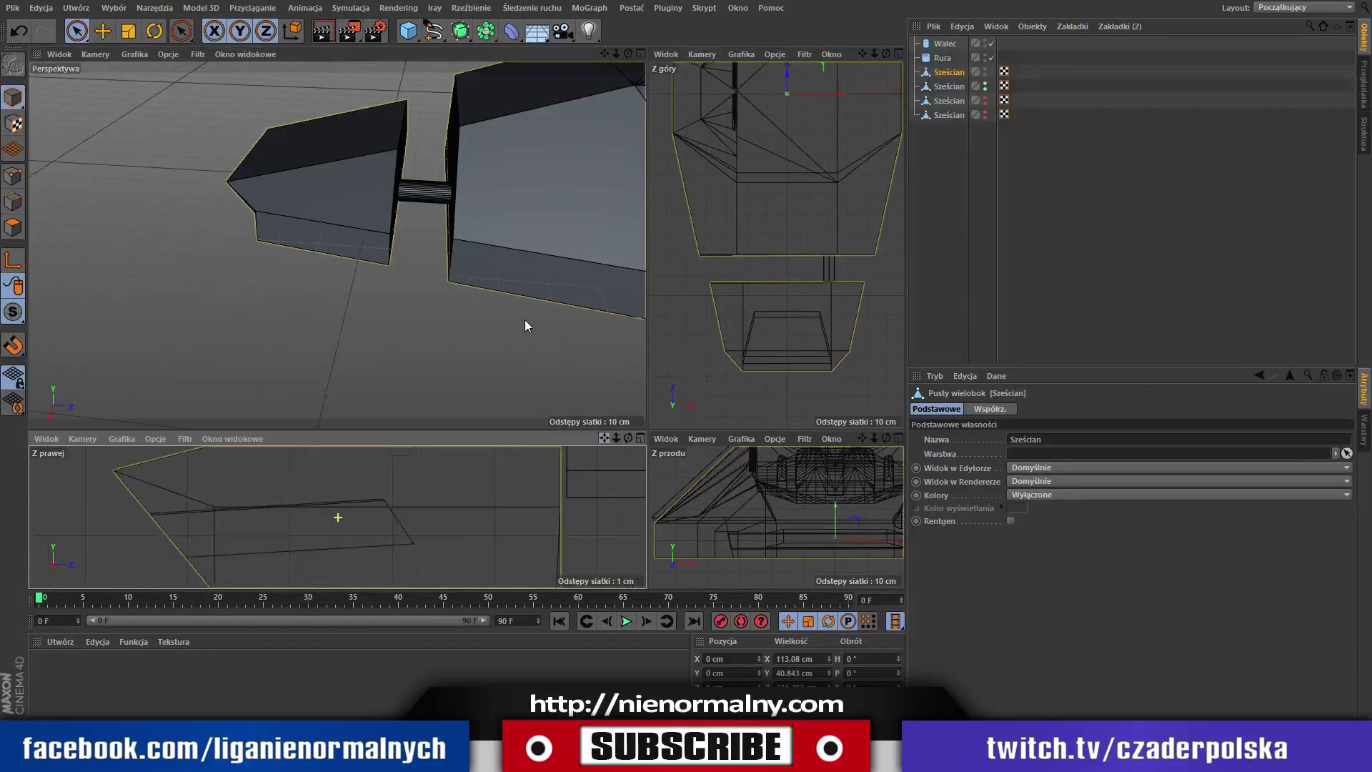
scroll(371, 510, "up", 3)
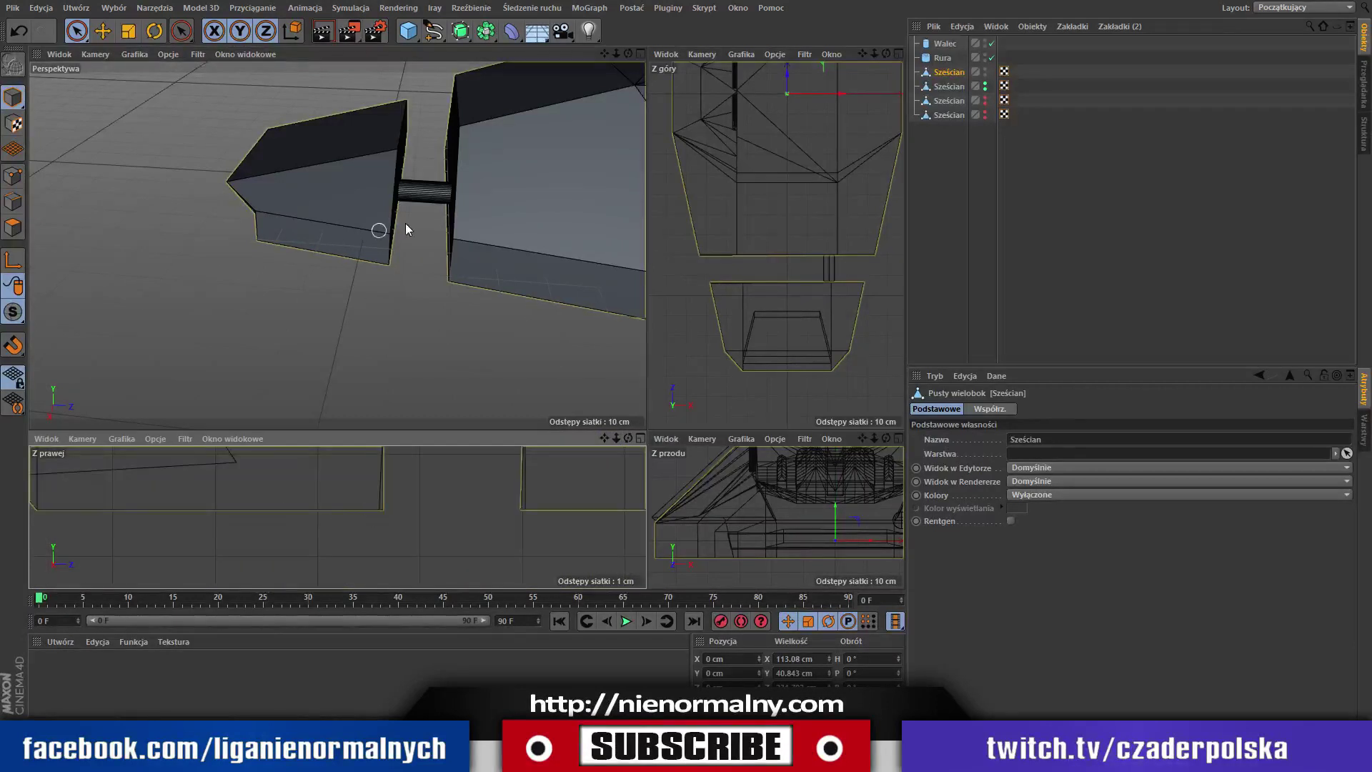
left_click_drag(405, 224, 397, 194, "alt")
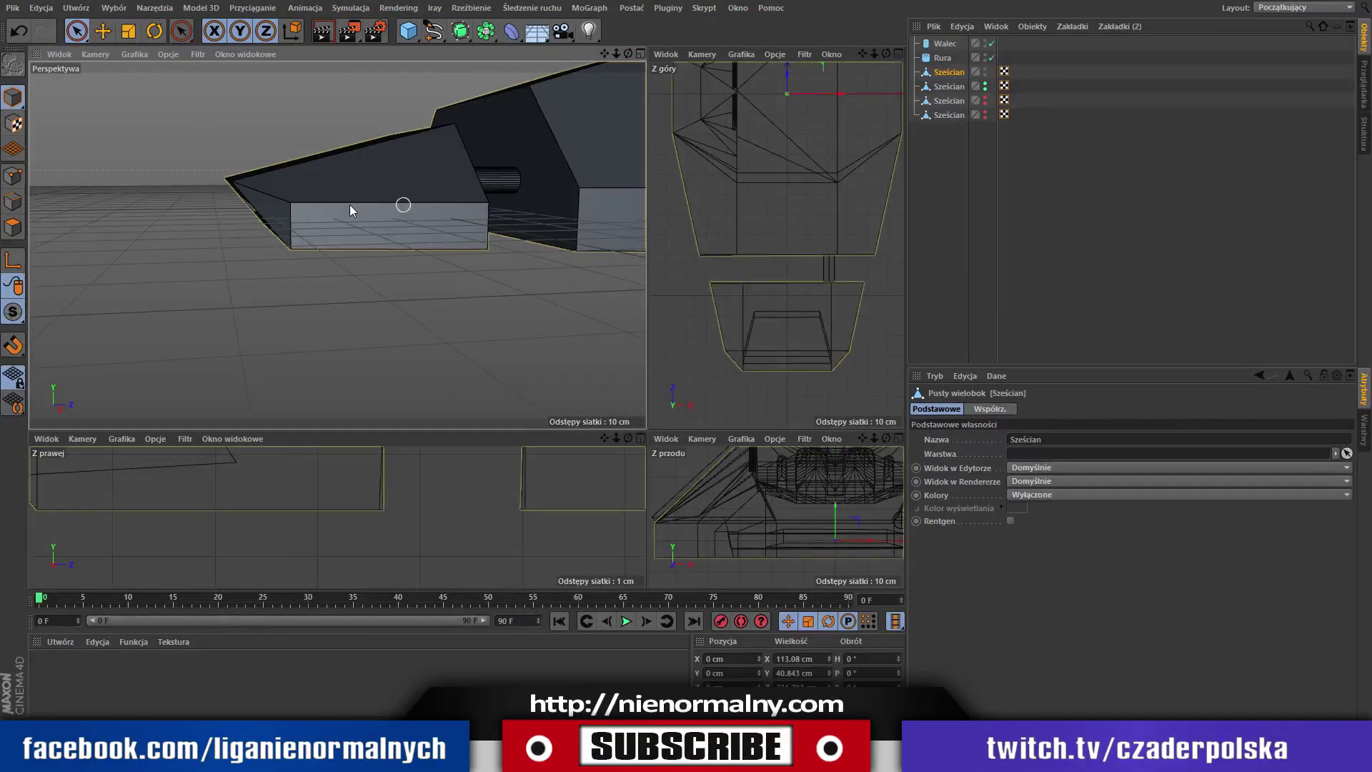
left_click(13, 227)
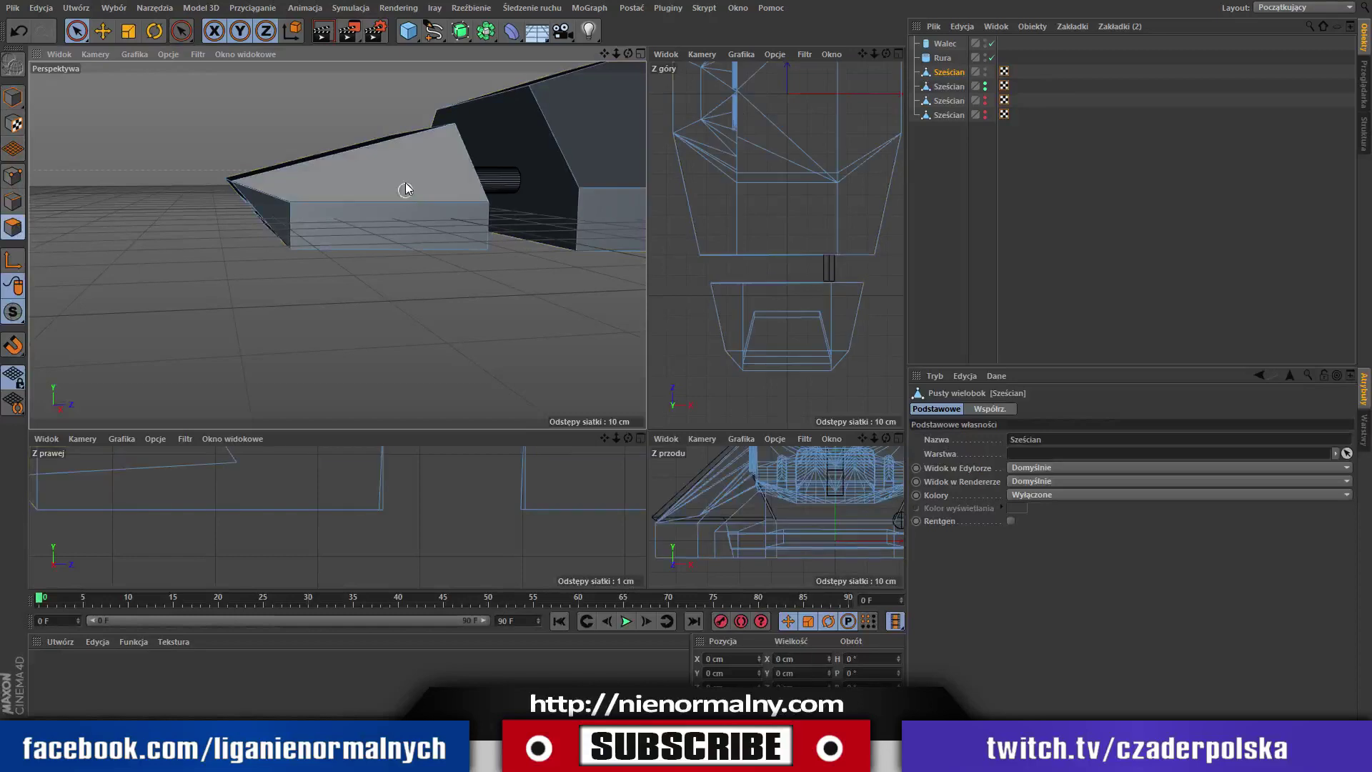
key("ctrl+a")
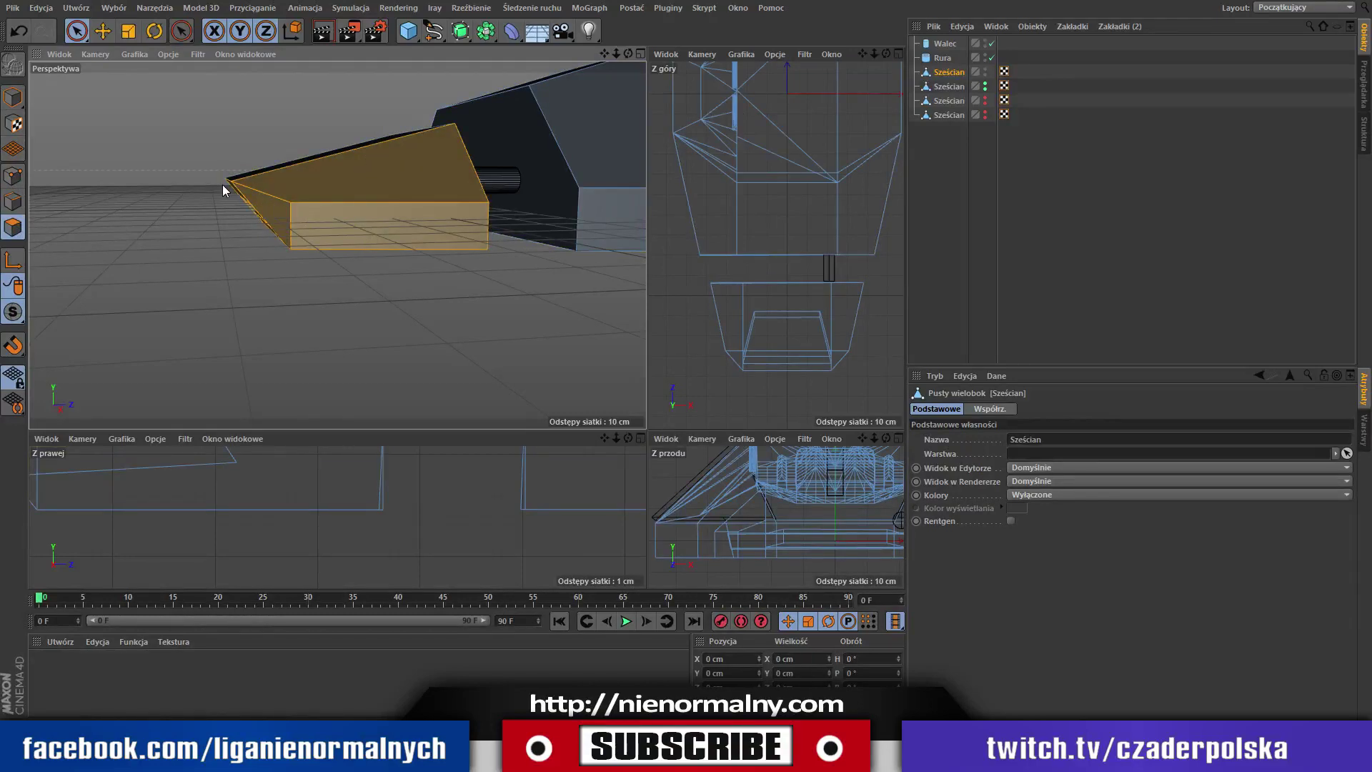
key("s")
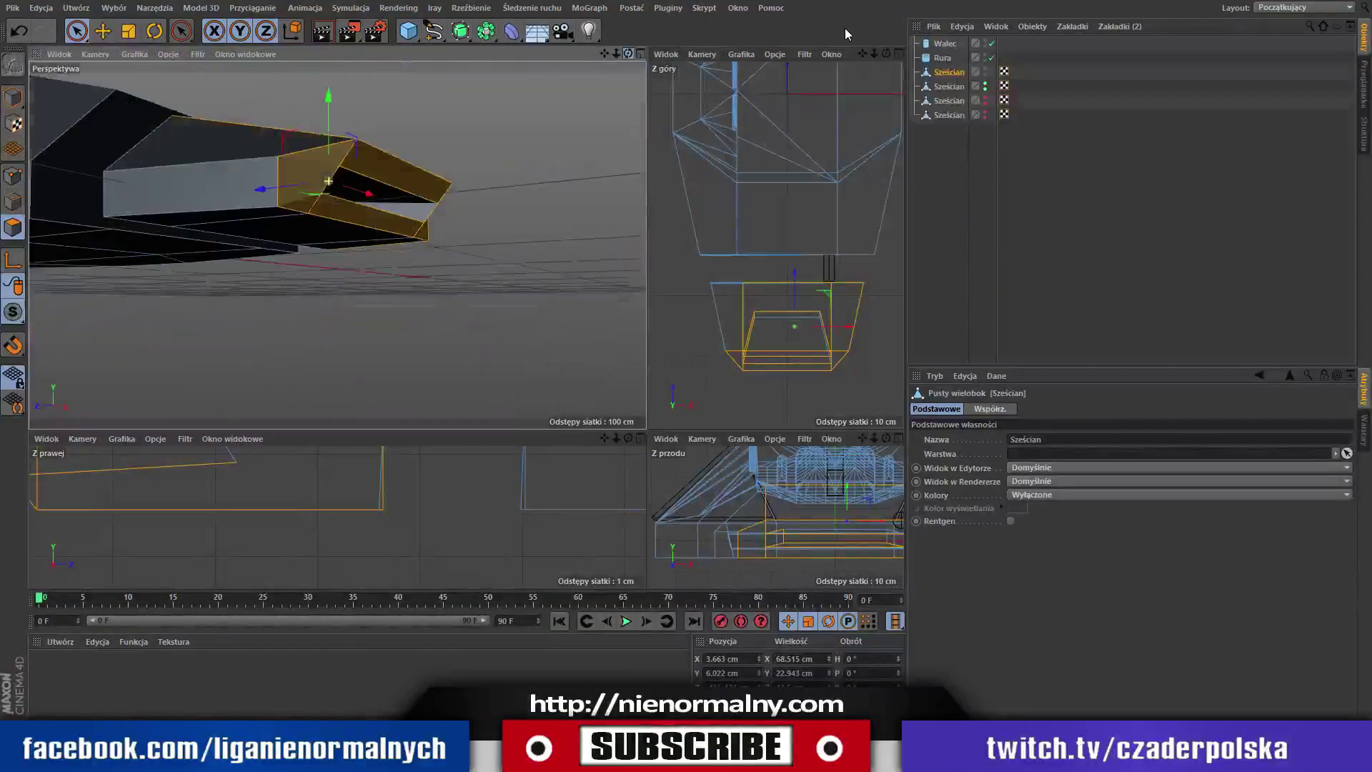
key("ctrl+a")
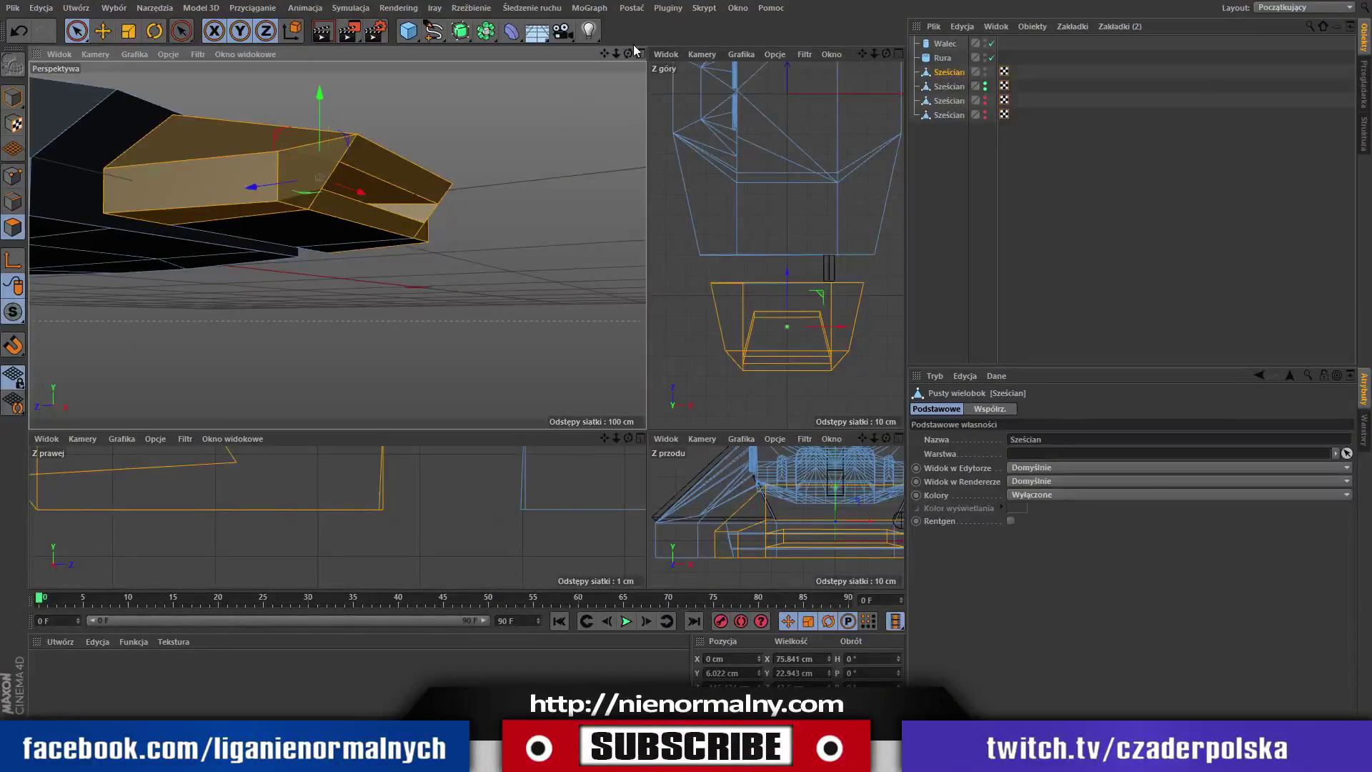
mouse_move(628, 54)
left_mouse_down()
mouse_move(227, 204)
mouse_move(325, 95)
mouse_move(331, 160)
left_mouse_up()
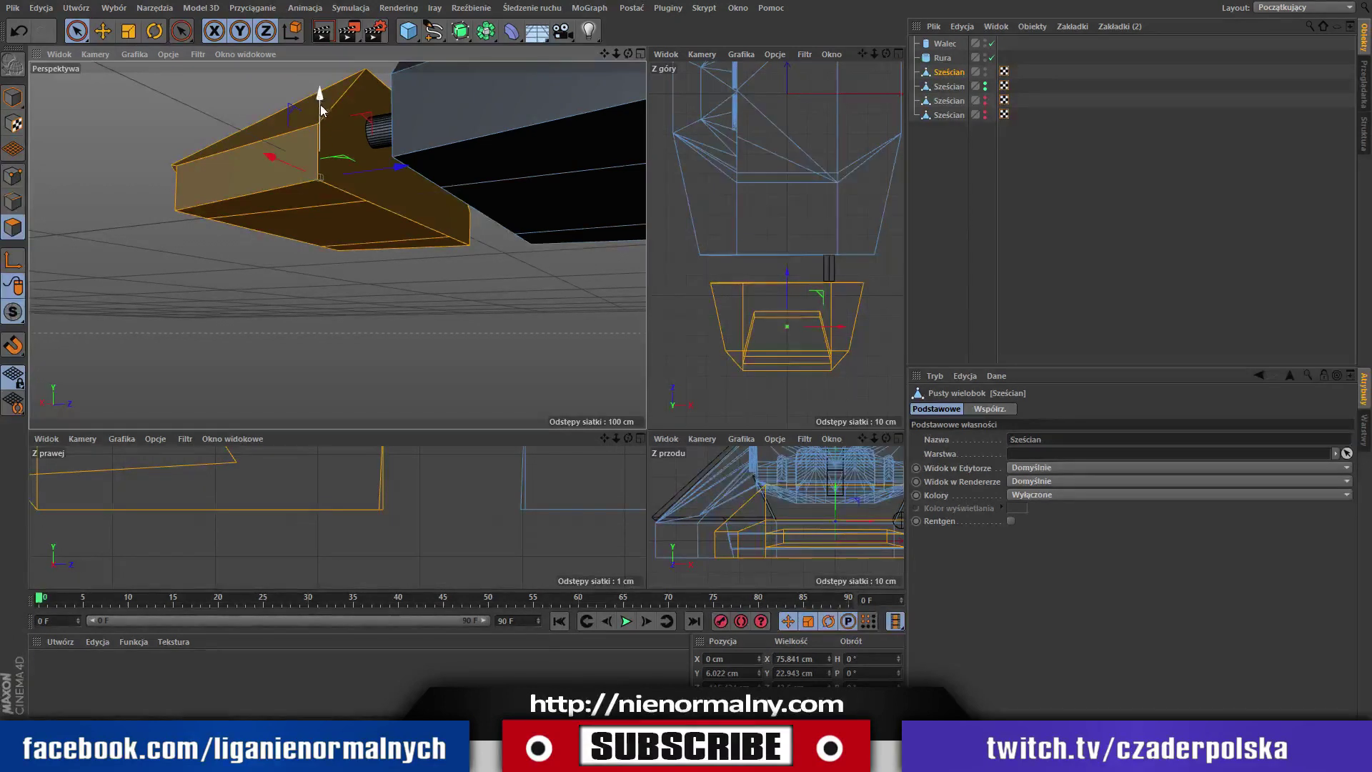
Raise the front block's polygons slightly along Y to about 6.185 cm.
left_click(107, 34)
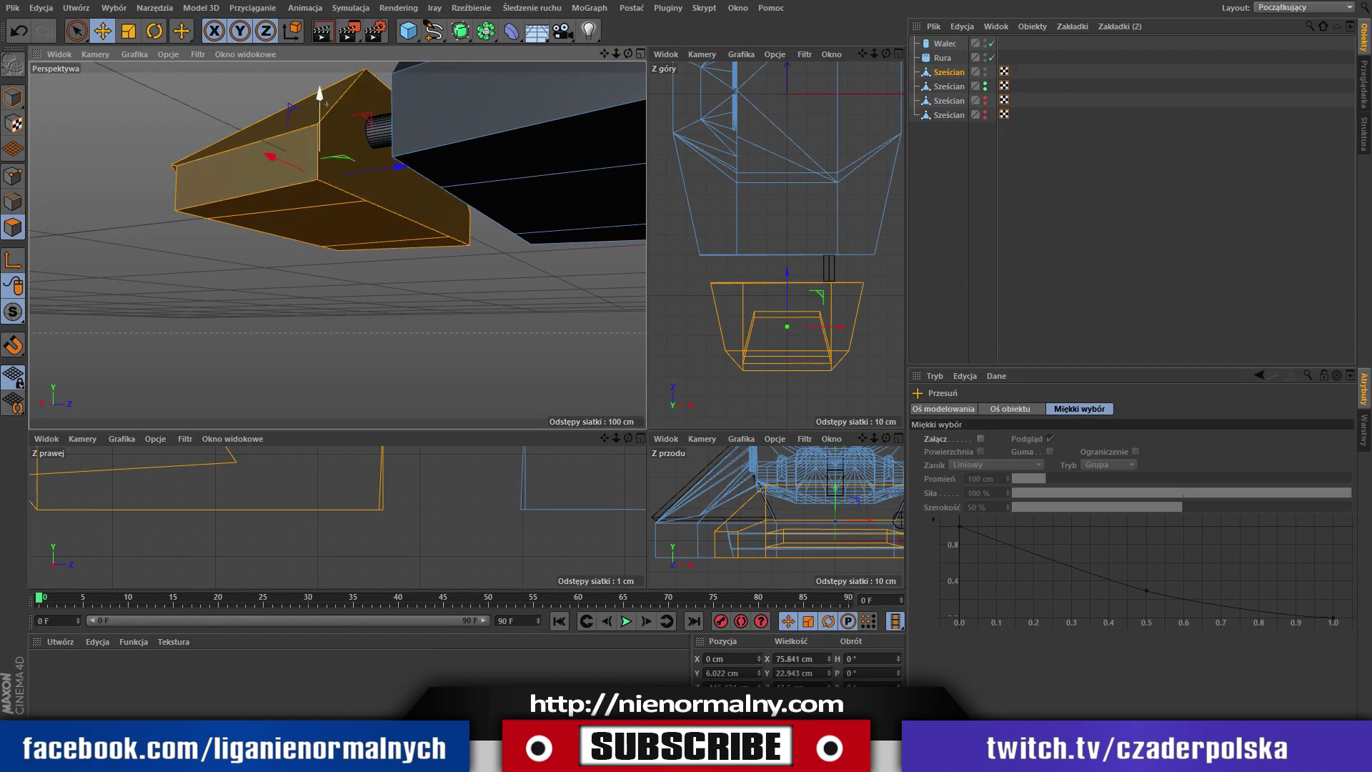
left_click_drag(325, 102, 333, 93)
mouse_move(628, 54)
left_mouse_down()
mouse_move(641, 60)
mouse_move(529, 209)
left_mouse_up()
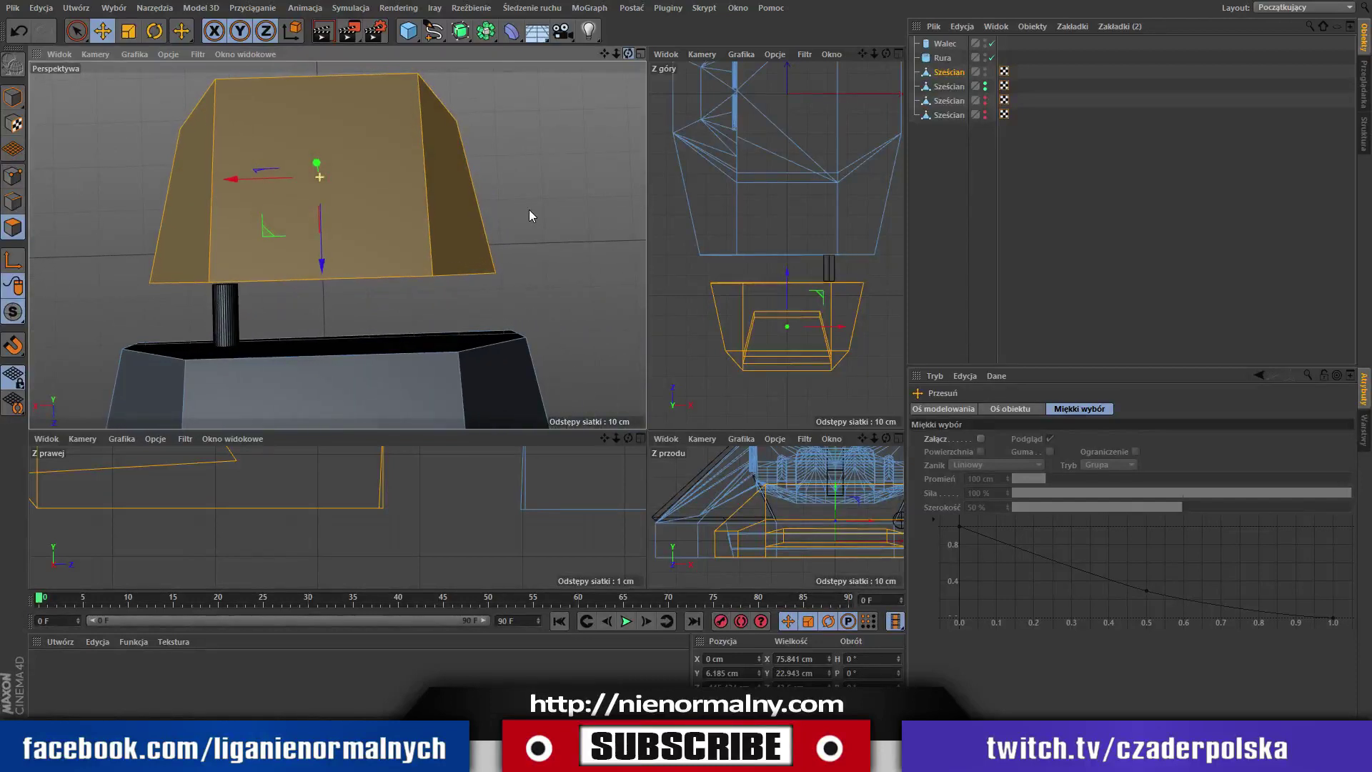
mouse_move(874, 54)
left_mouse_down()
mouse_move(886, 43)
mouse_move(816, 32)
left_mouse_up()
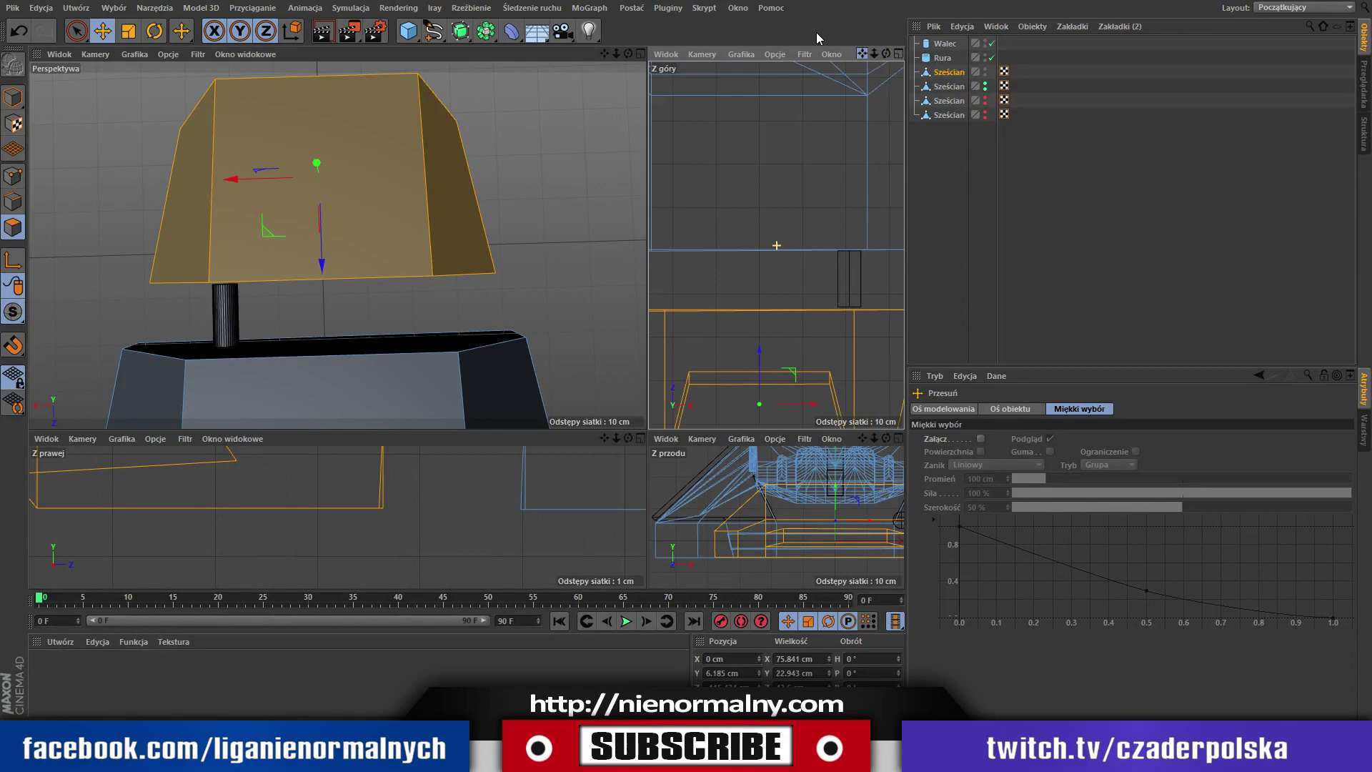
left_click(854, 282)
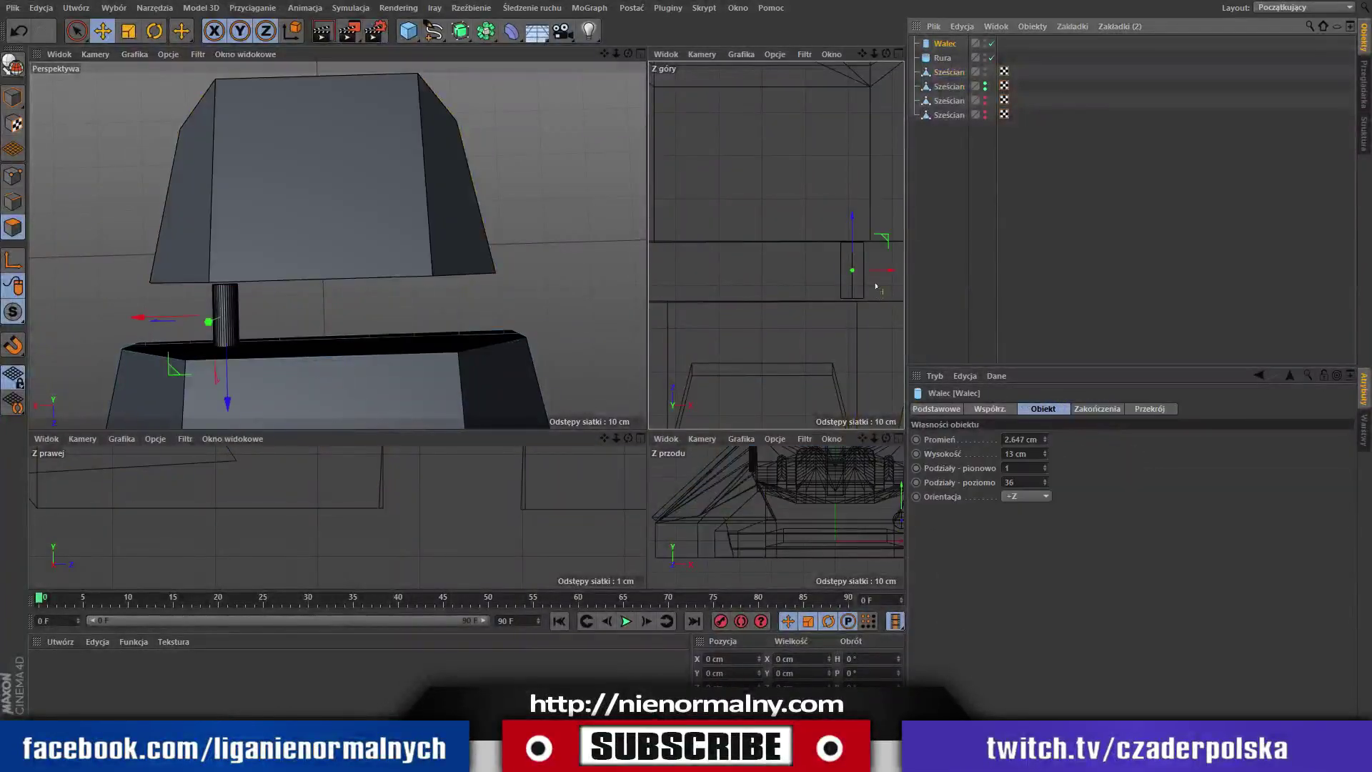
Give the Walec strut a 1.647 cm radius, 14 cm height and 9 segments, nudging its position.
left_click_drag(886, 270, 889, 271)
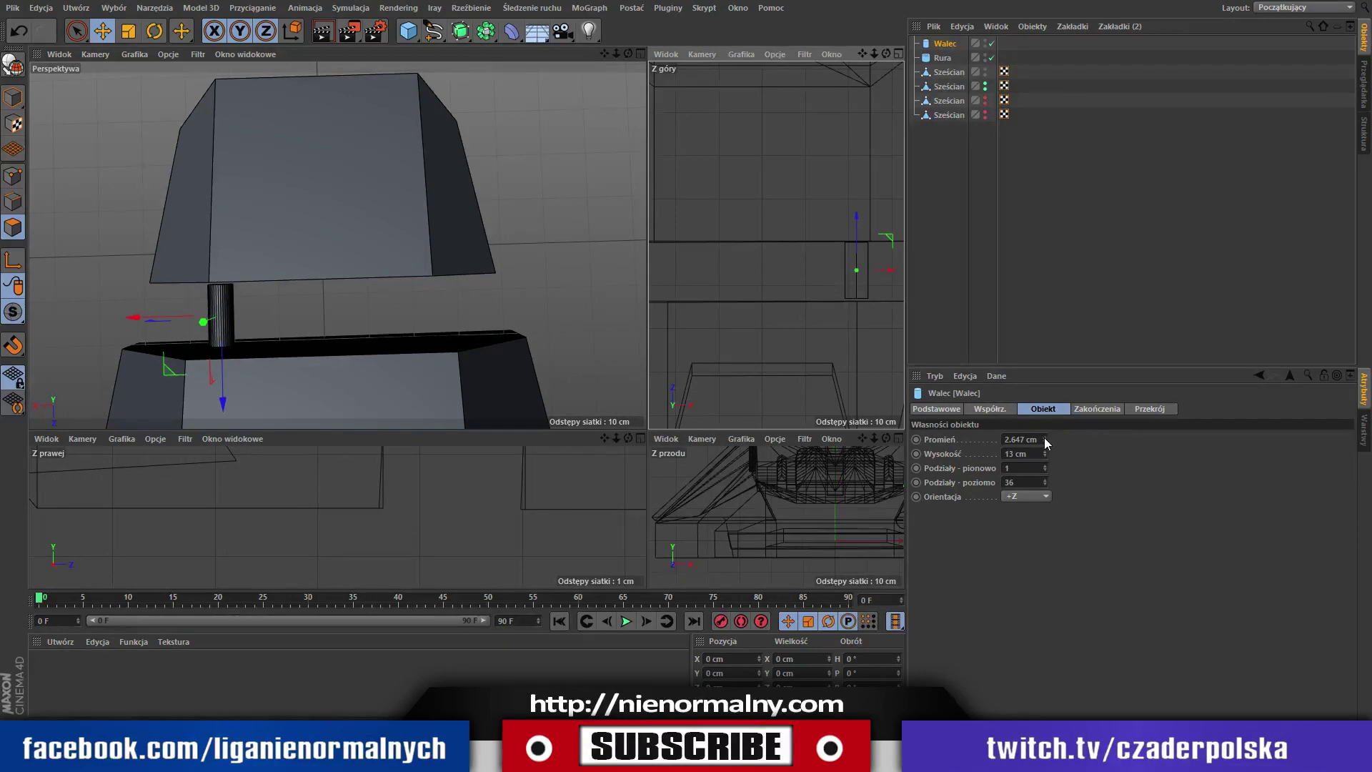
left_click_drag(1044, 437, 1044, 438)
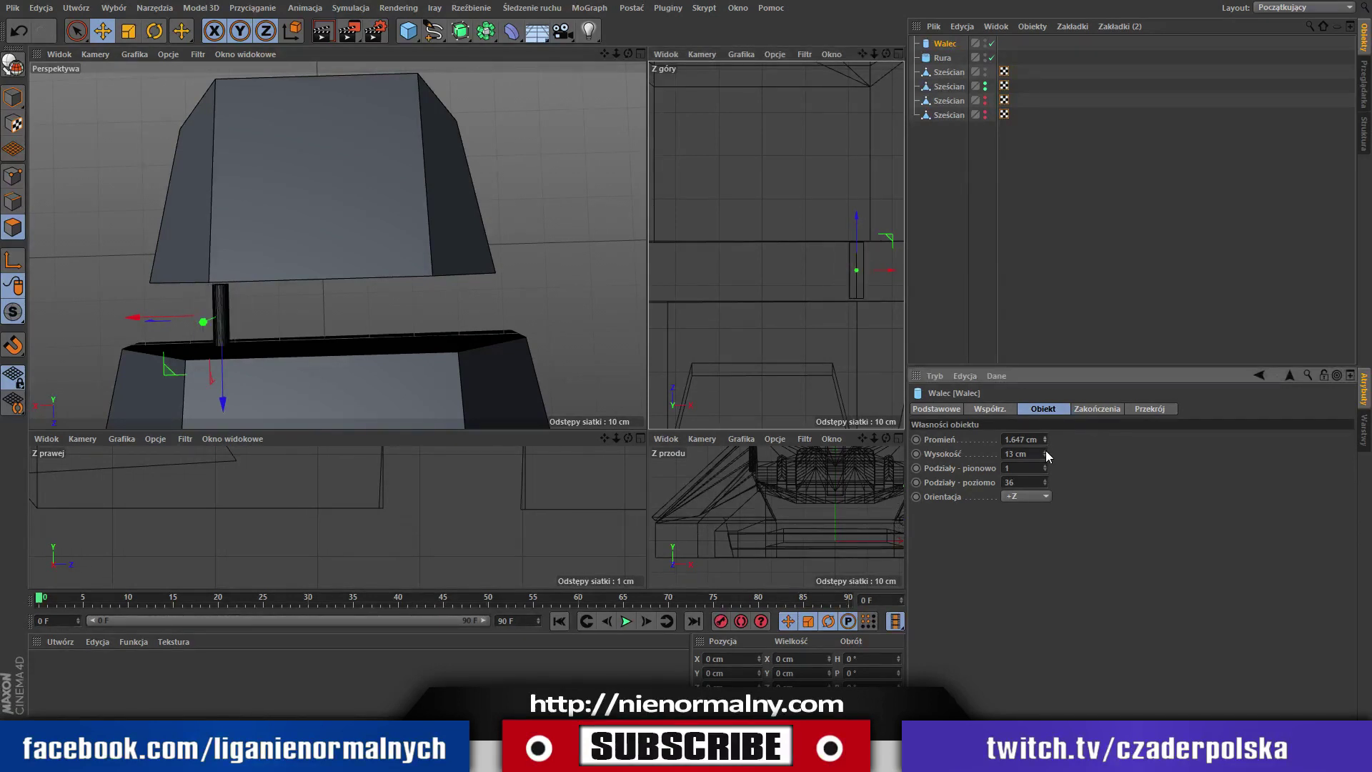
left_click(1045, 451)
left_click_drag(856, 216, 856, 219)
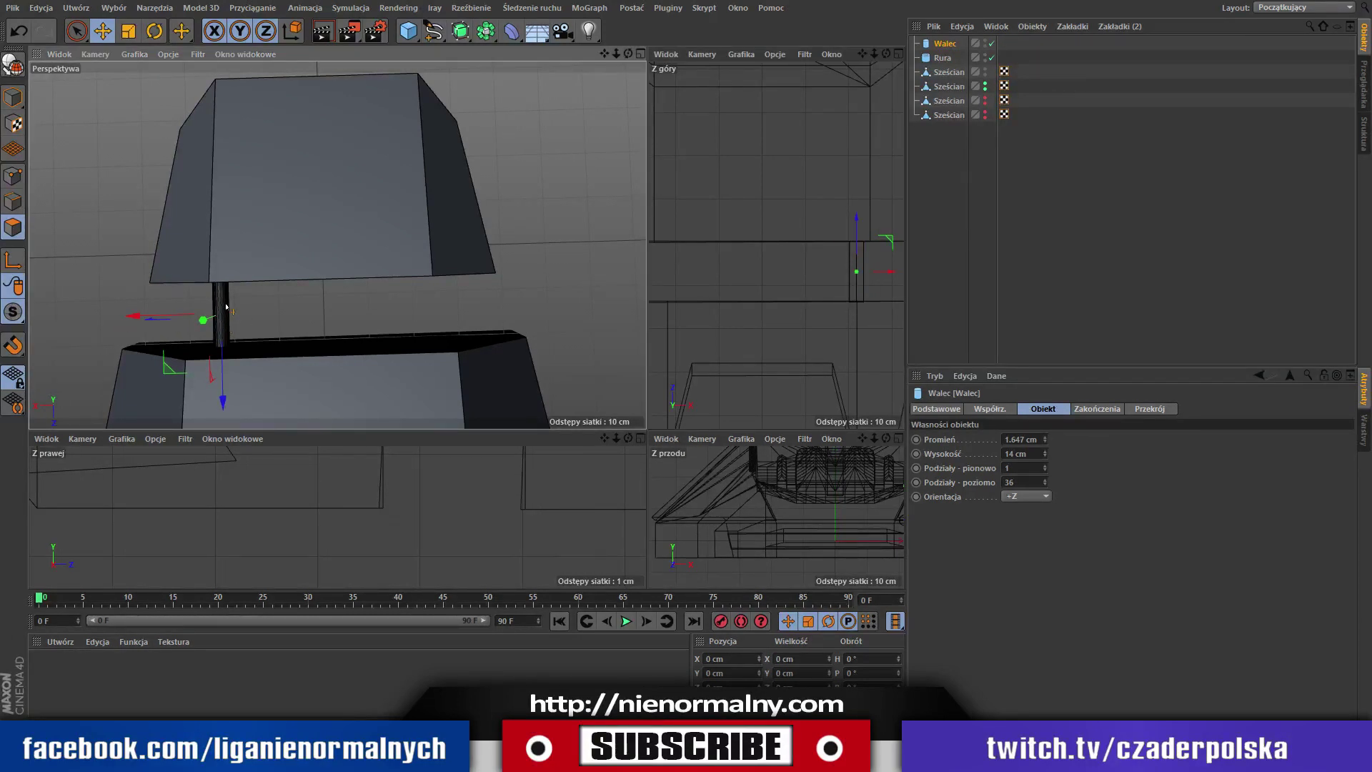
left_click_drag(1045, 482, 1045, 505)
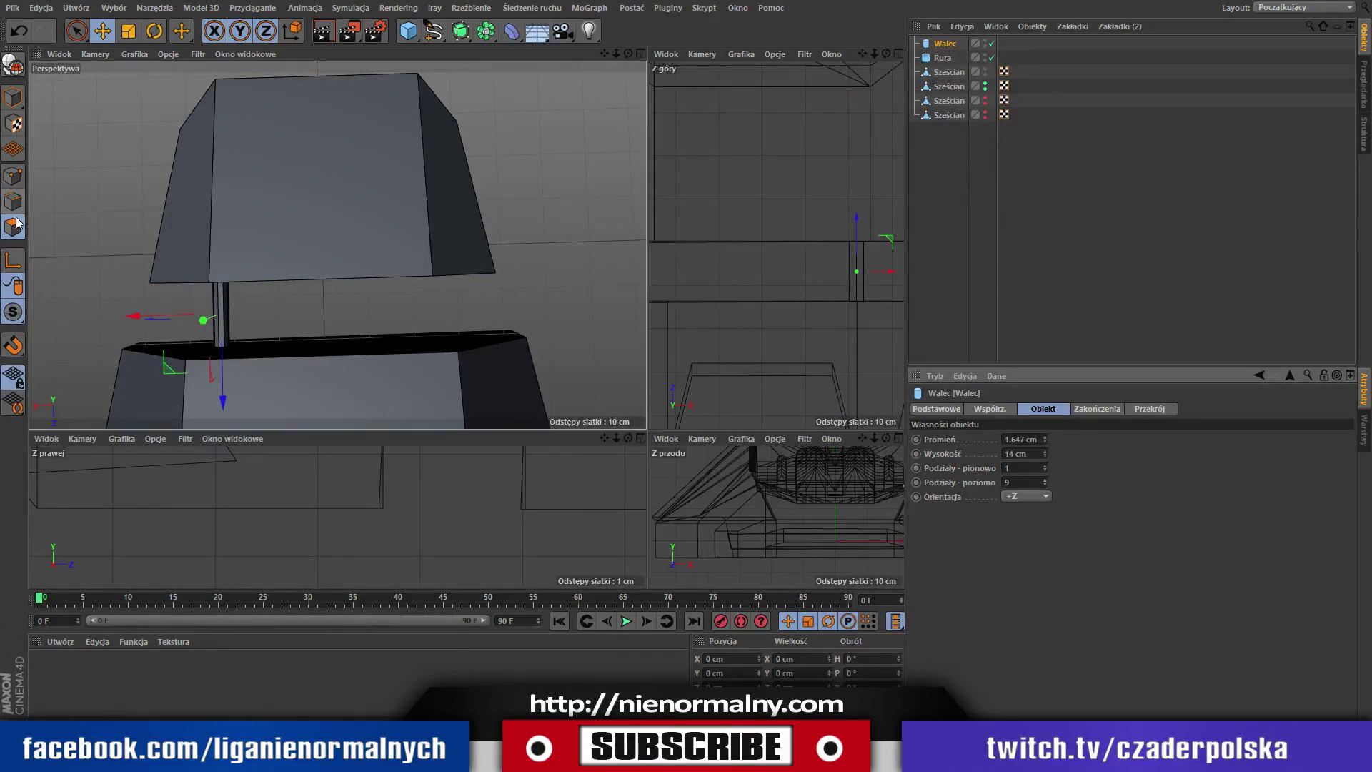
left_click(14, 104)
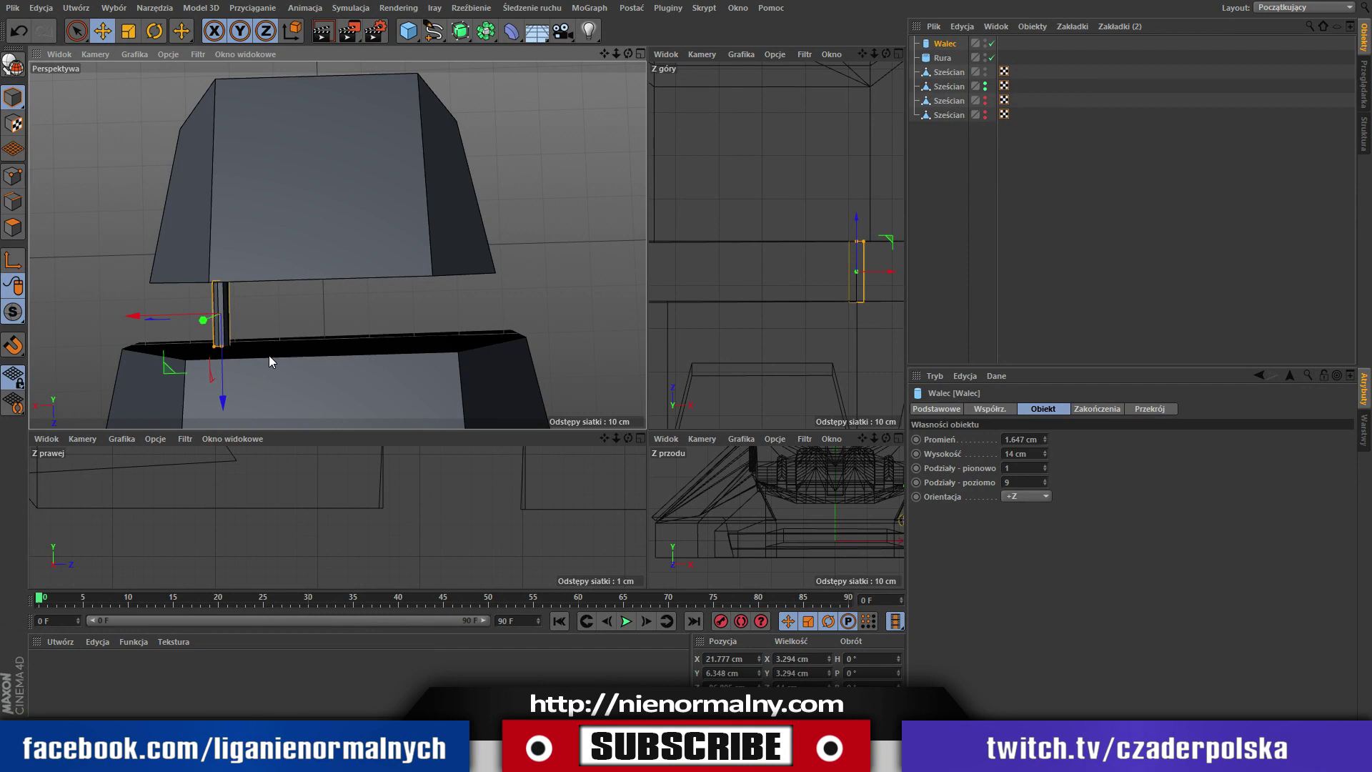
Make the strut editable, select all its polygons and activate the Mirror tool.
key("c")
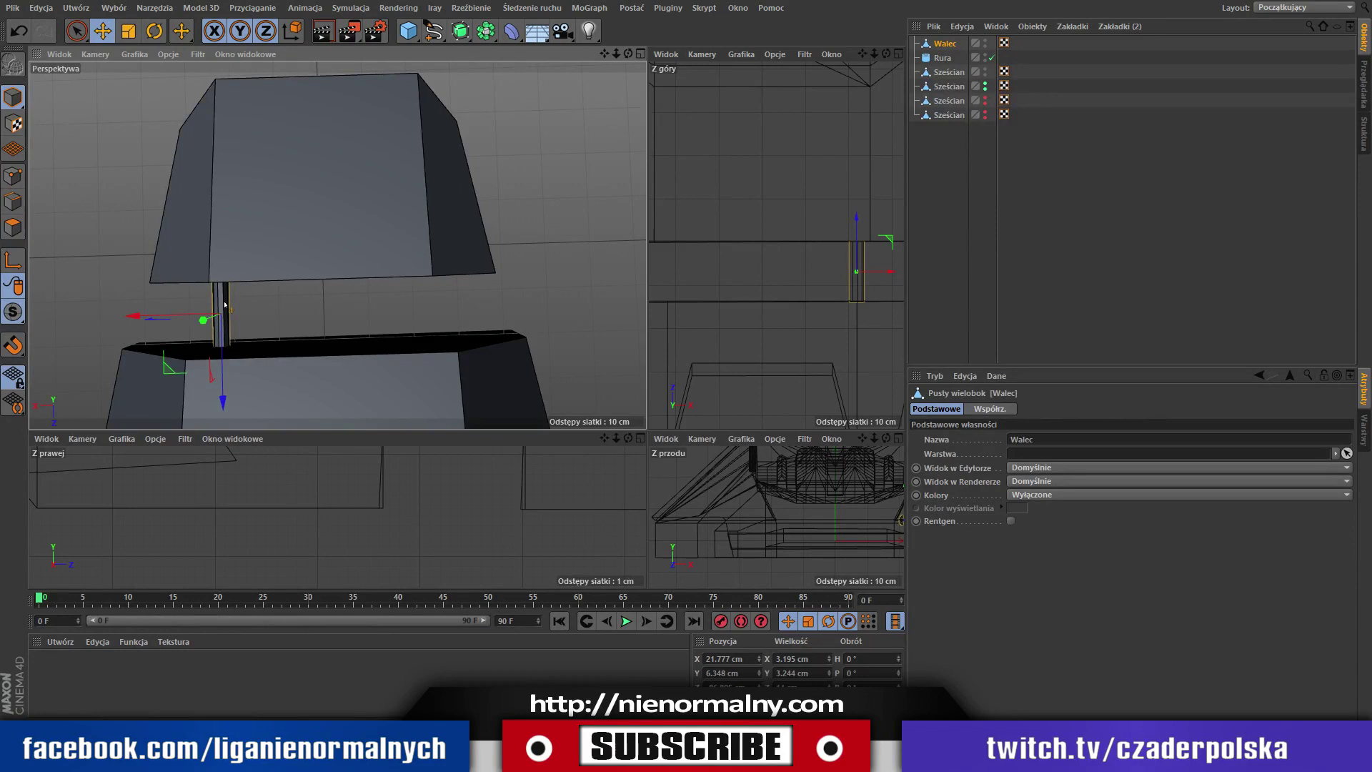
left_click(13, 227)
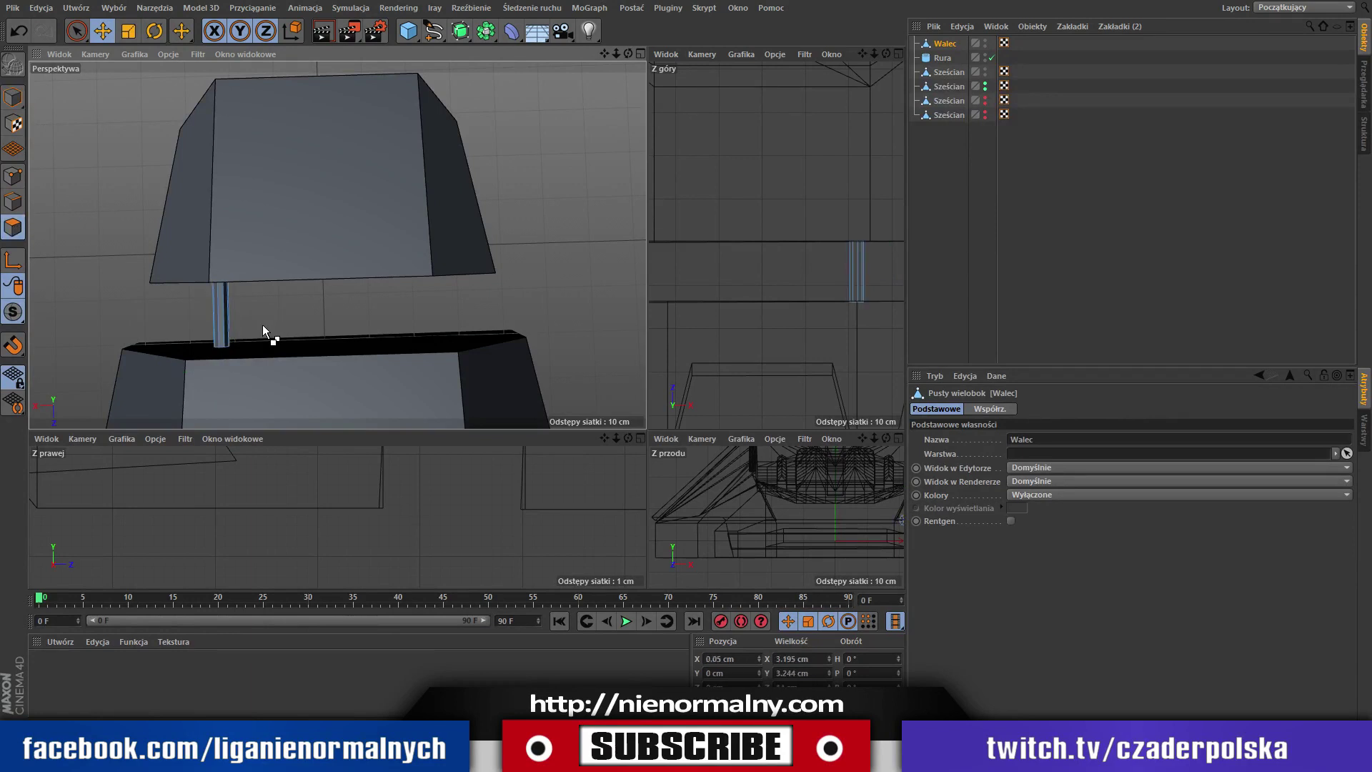
key("ctrl+a")
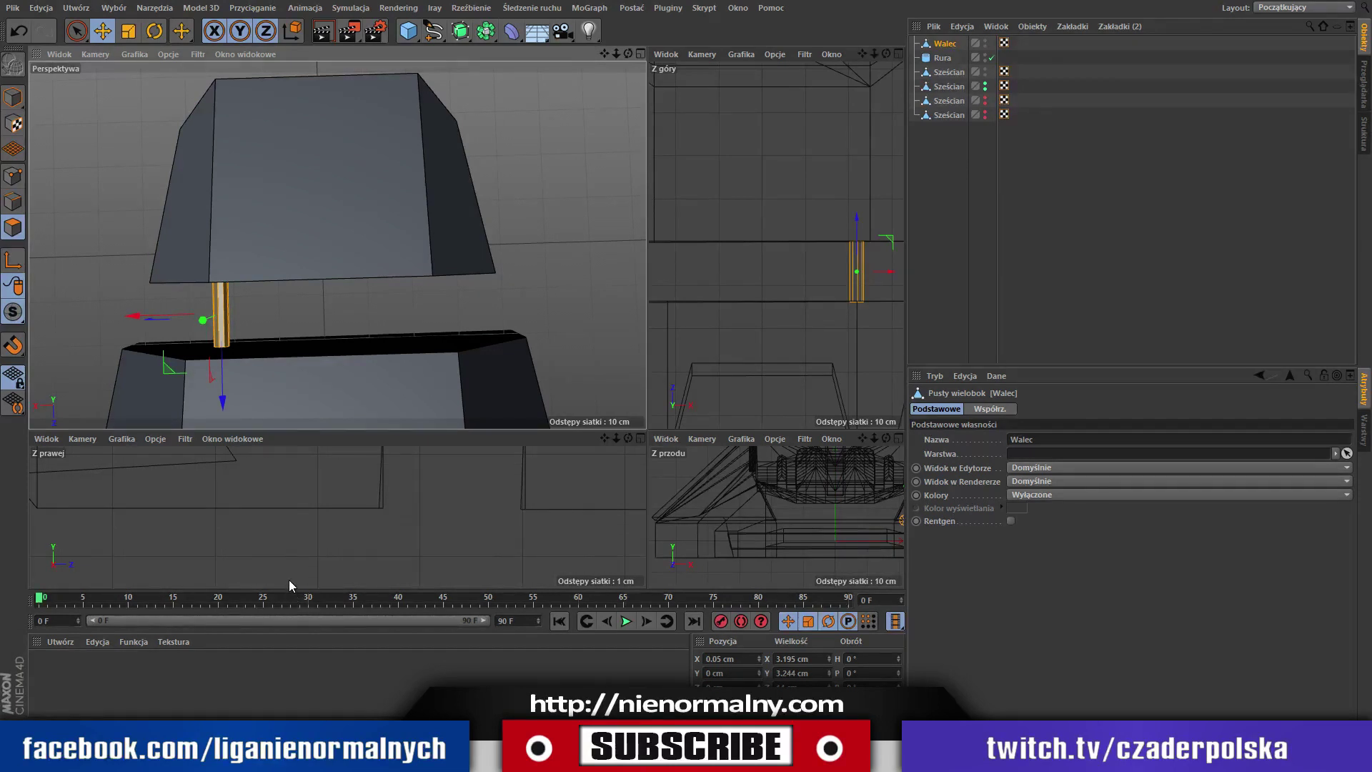
key("d")
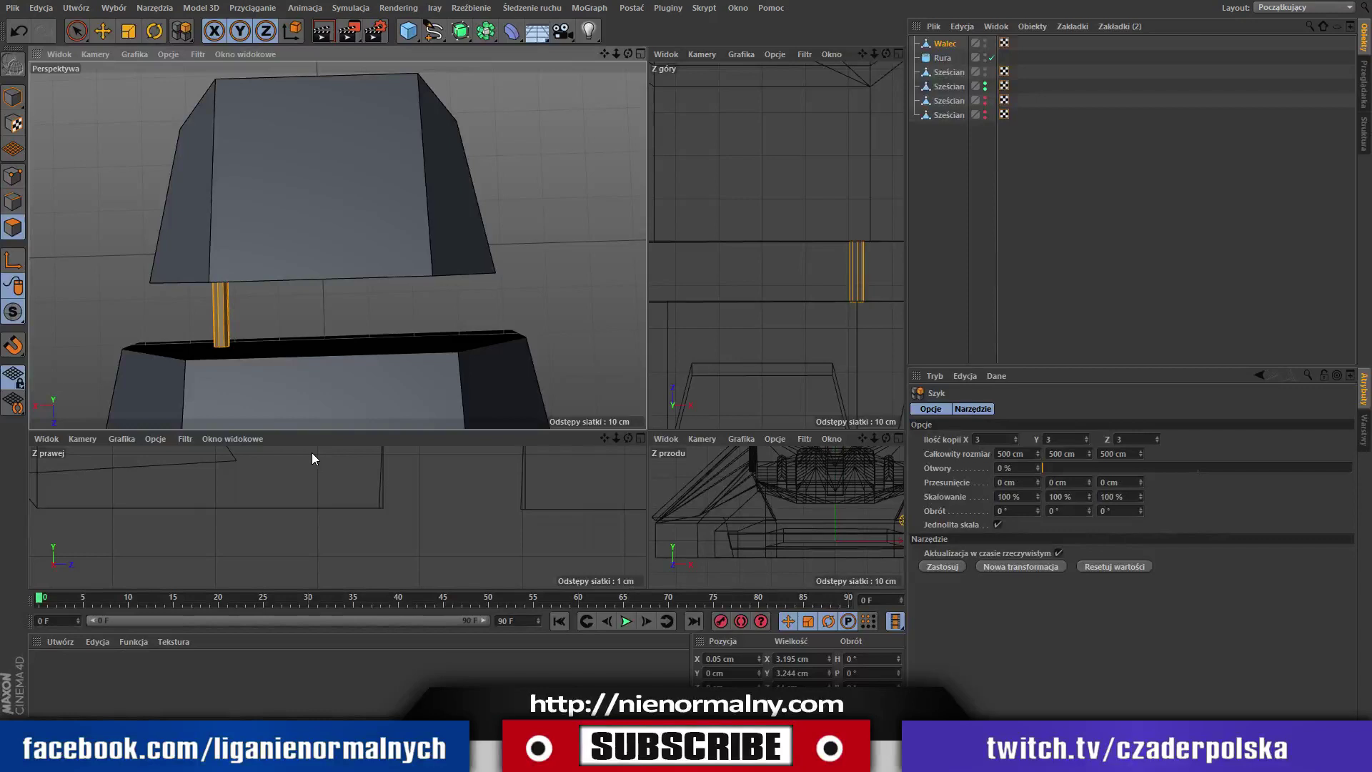
key("m")
key("h")
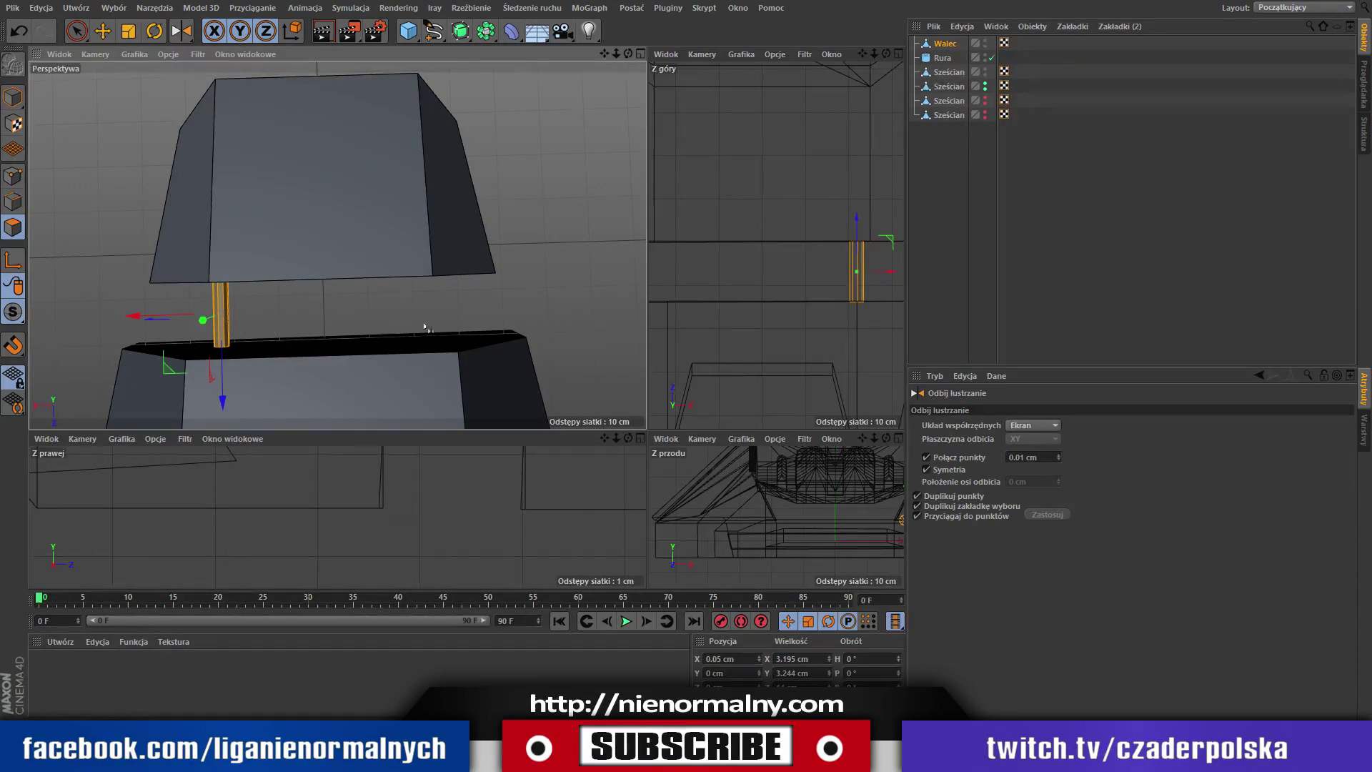
Undo a misplaced mirror, mirror the strut to the left, and orbit to check it.
left_click(479, 338)
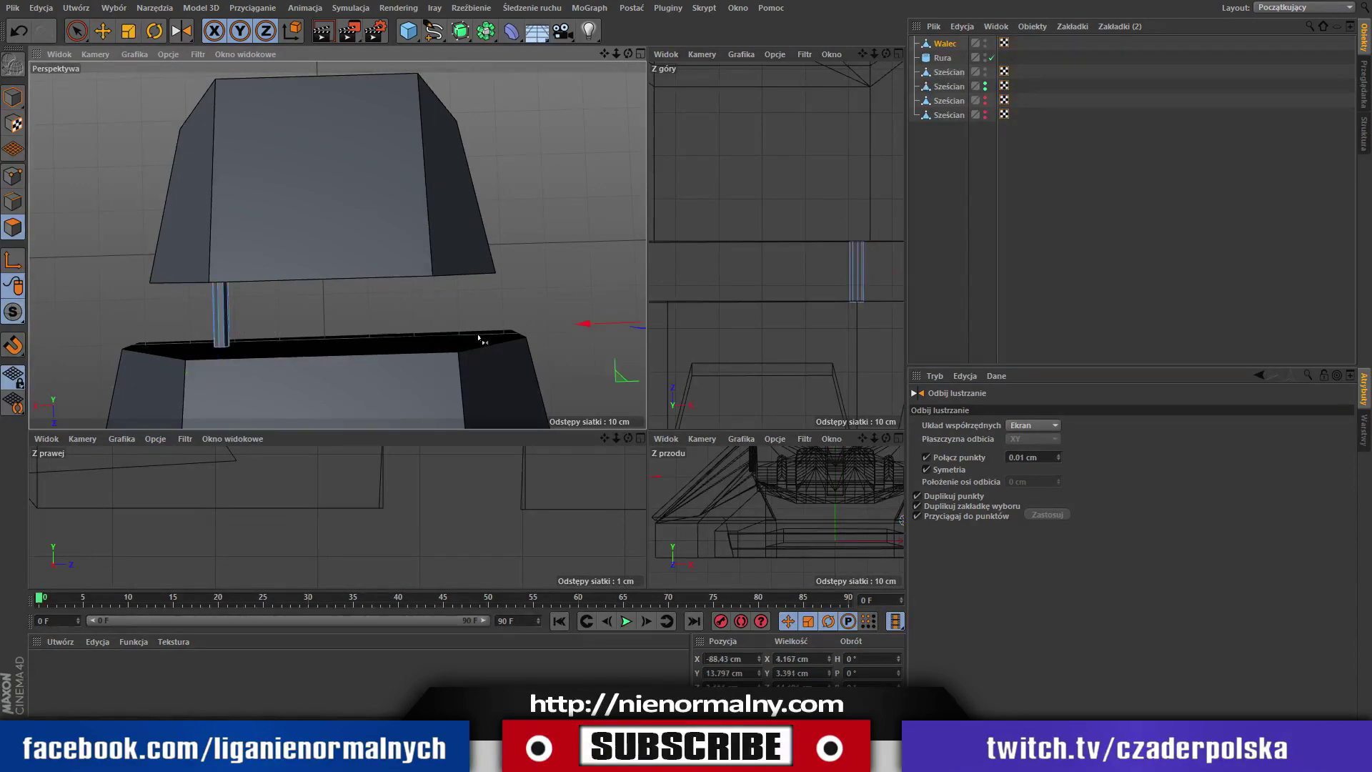
key("ctrl+z")
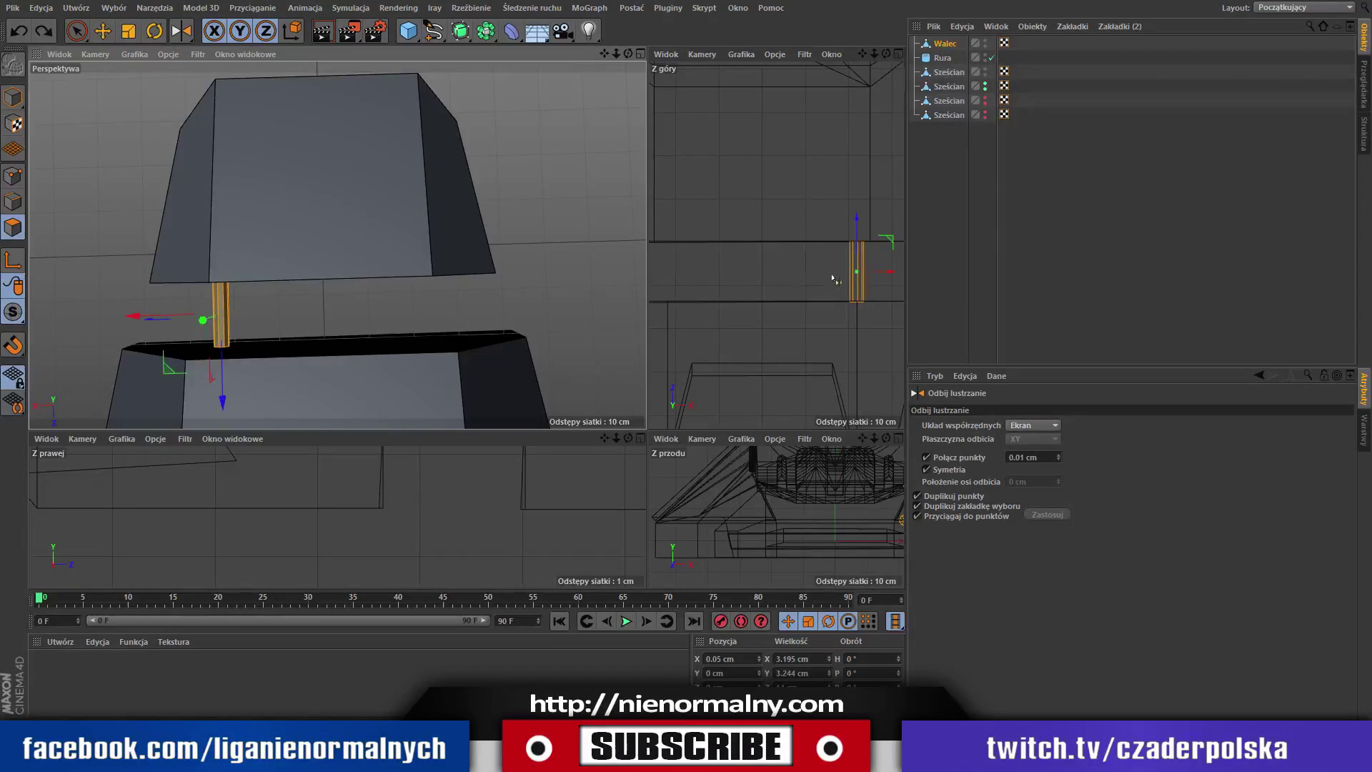
left_click(763, 285)
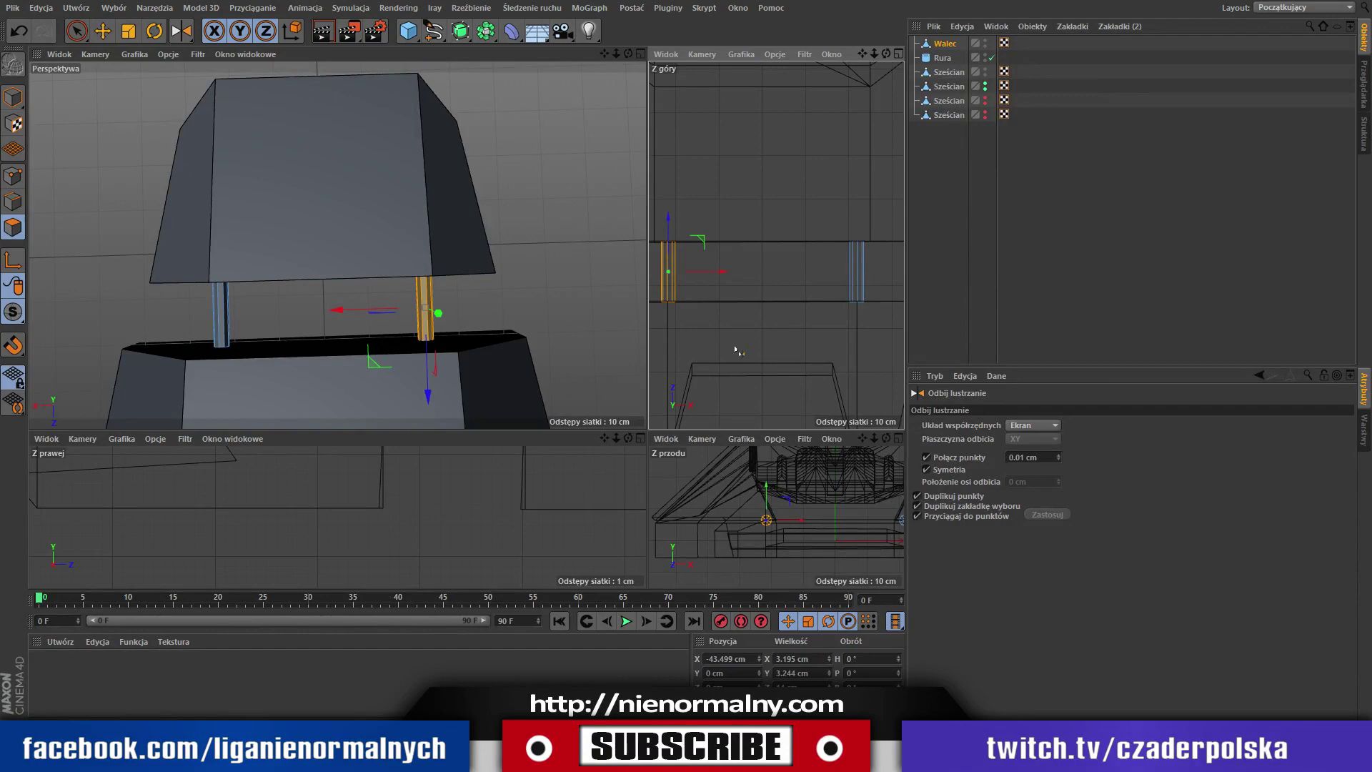
left_click_drag(628, 53, 854, 98)
left_click_drag(357, 250, 279, 257, "alt")
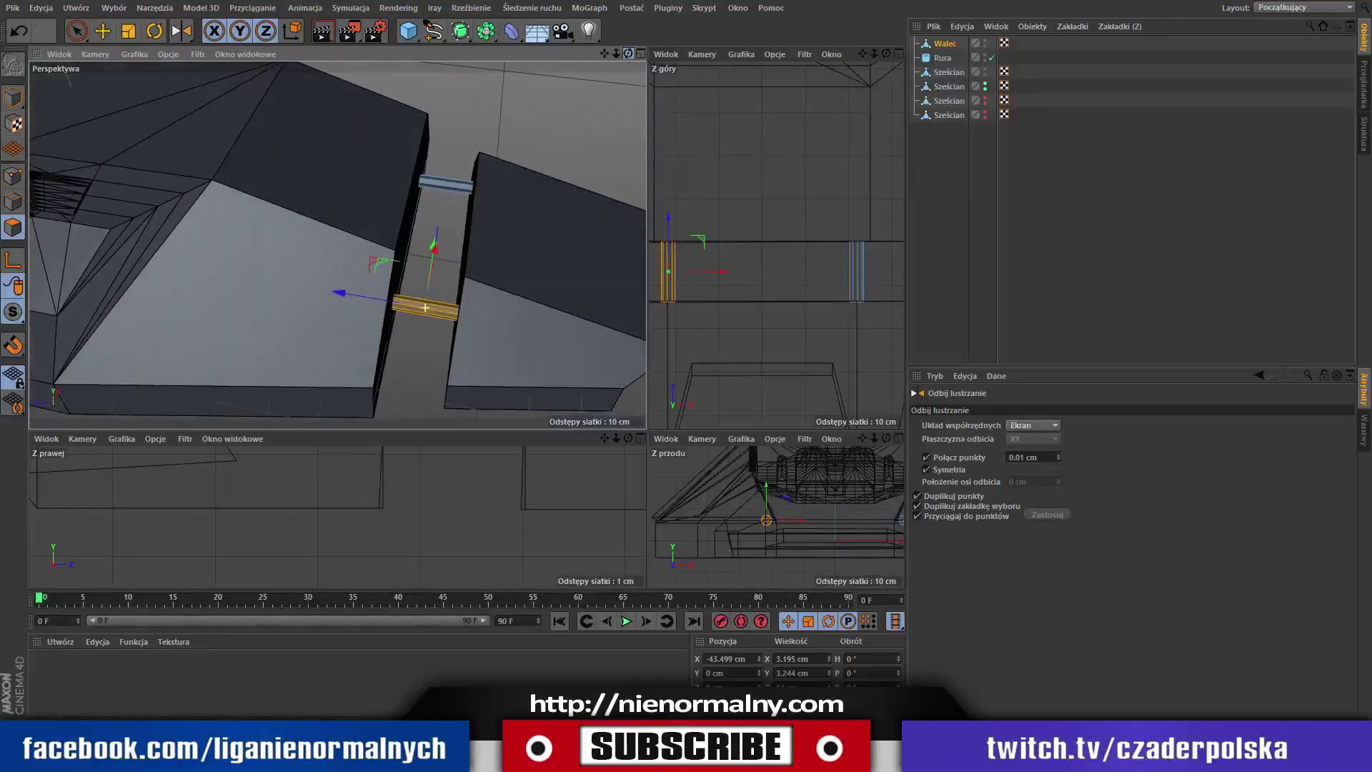
left_click_drag(627, 54, 658, 25)
mouse_move(543, 100)
left_mouse_down("alt")
mouse_move(530, 80)
mouse_move(509, 118)
left_mouse_up("alt")
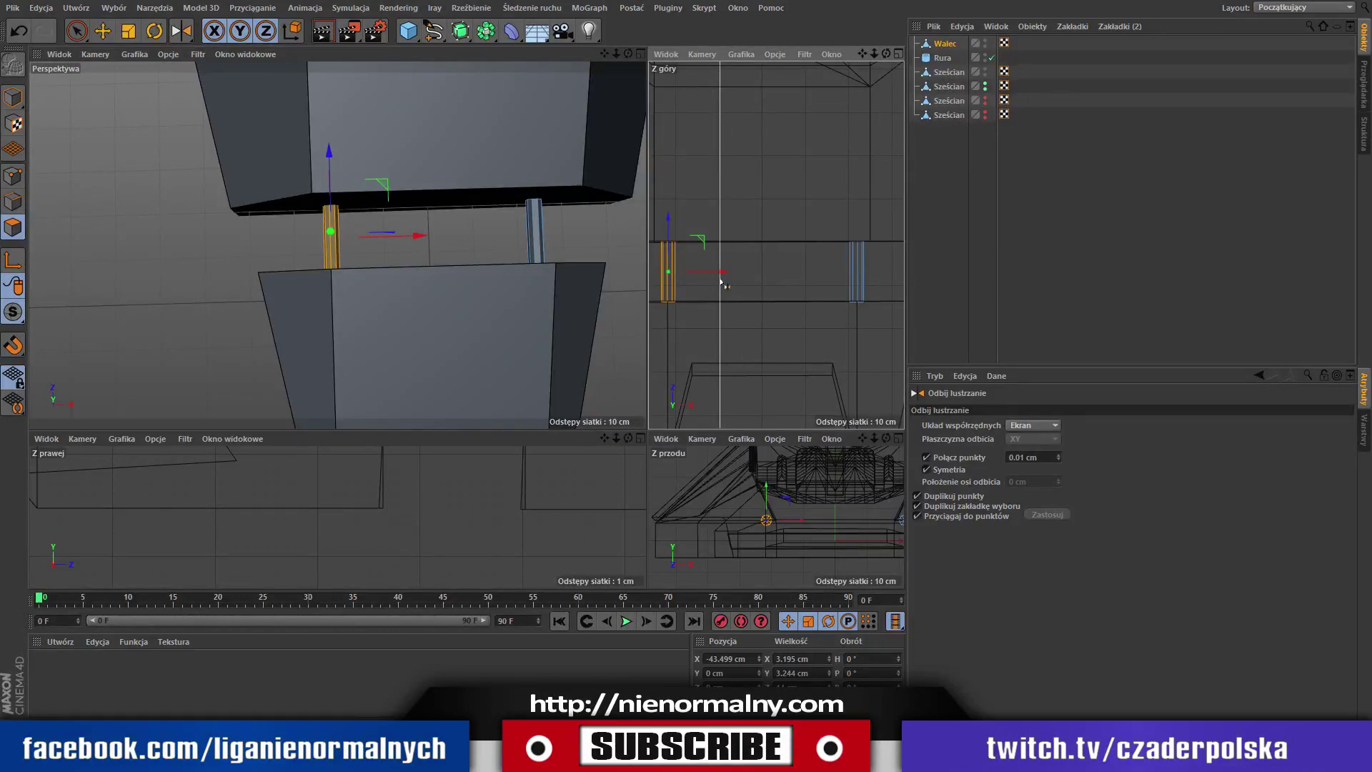
Mirror further strut copies toward the centre and left, undoing the wrong flips.
left_click(722, 282)
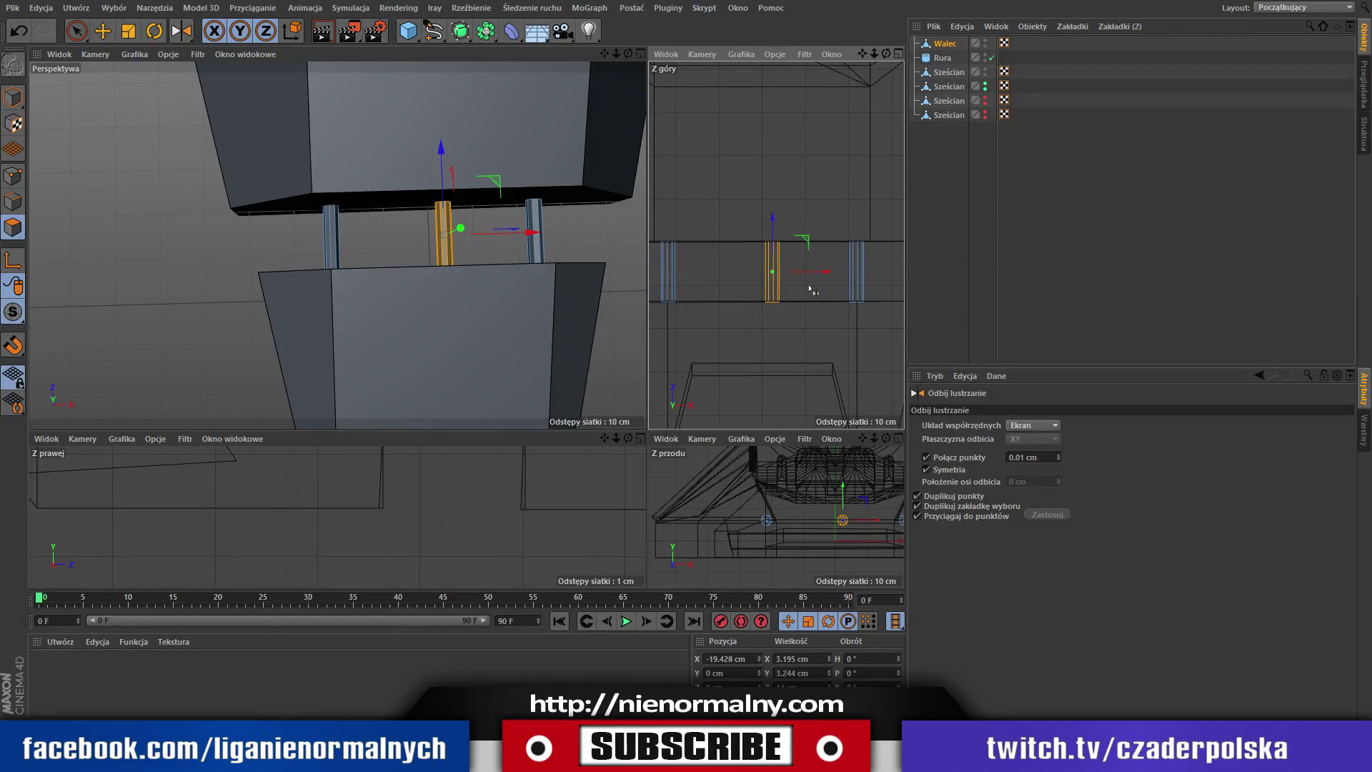
left_click(726, 289)
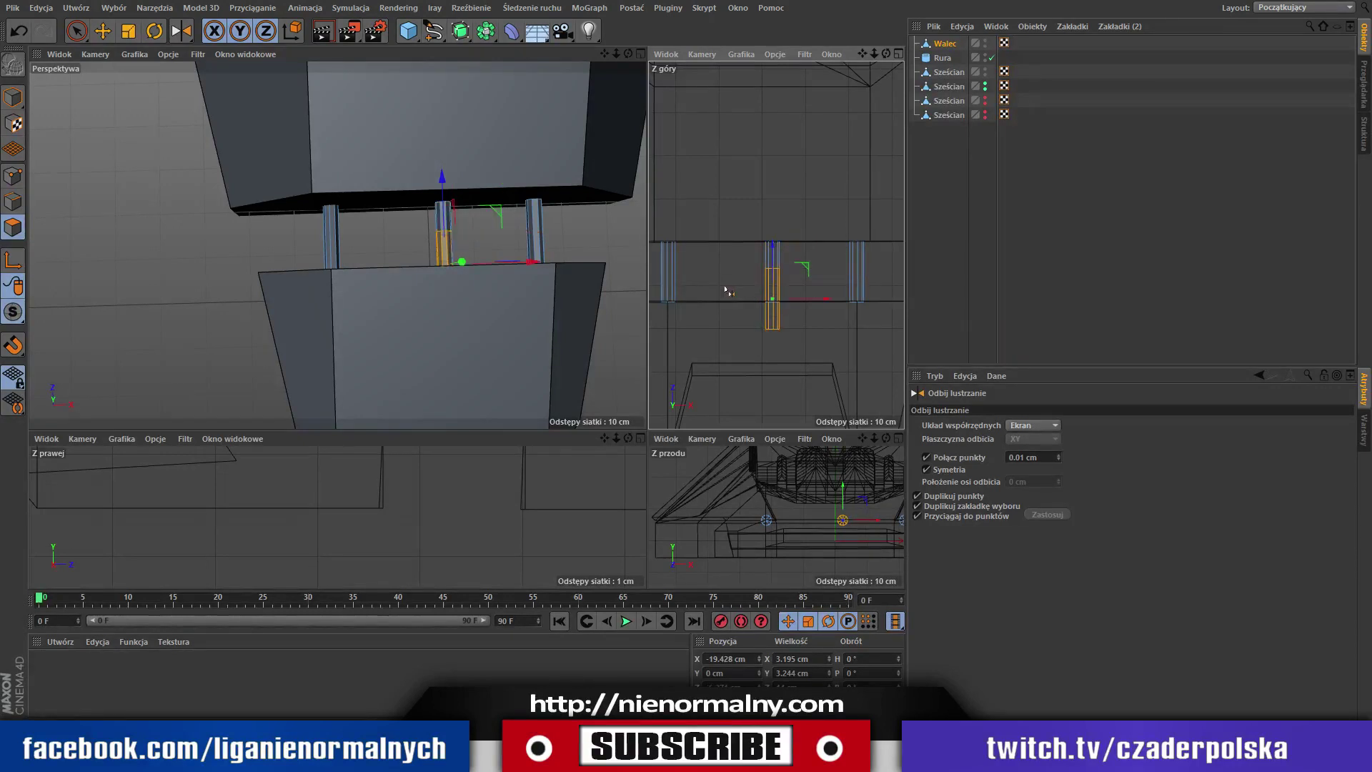
key("ctrl+z")
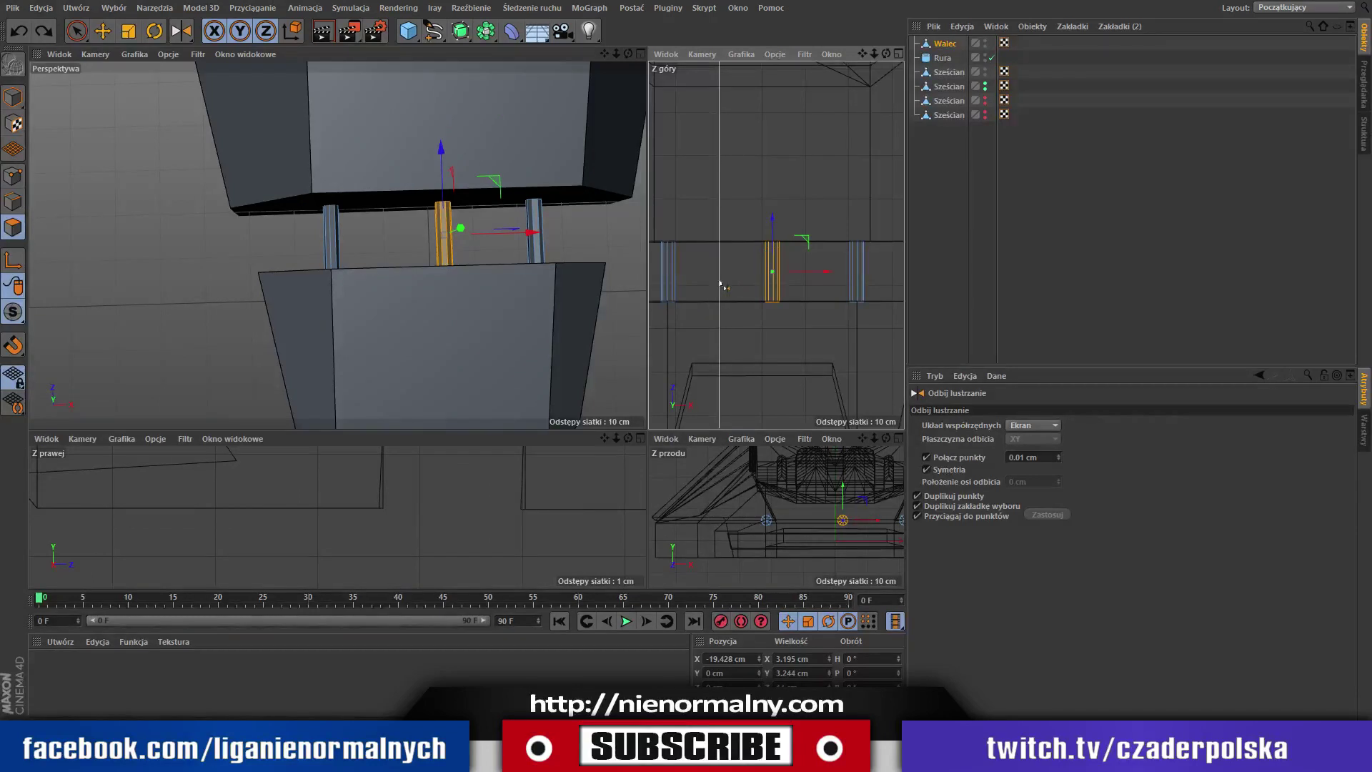
left_click(718, 283)
key("ctrl+z")
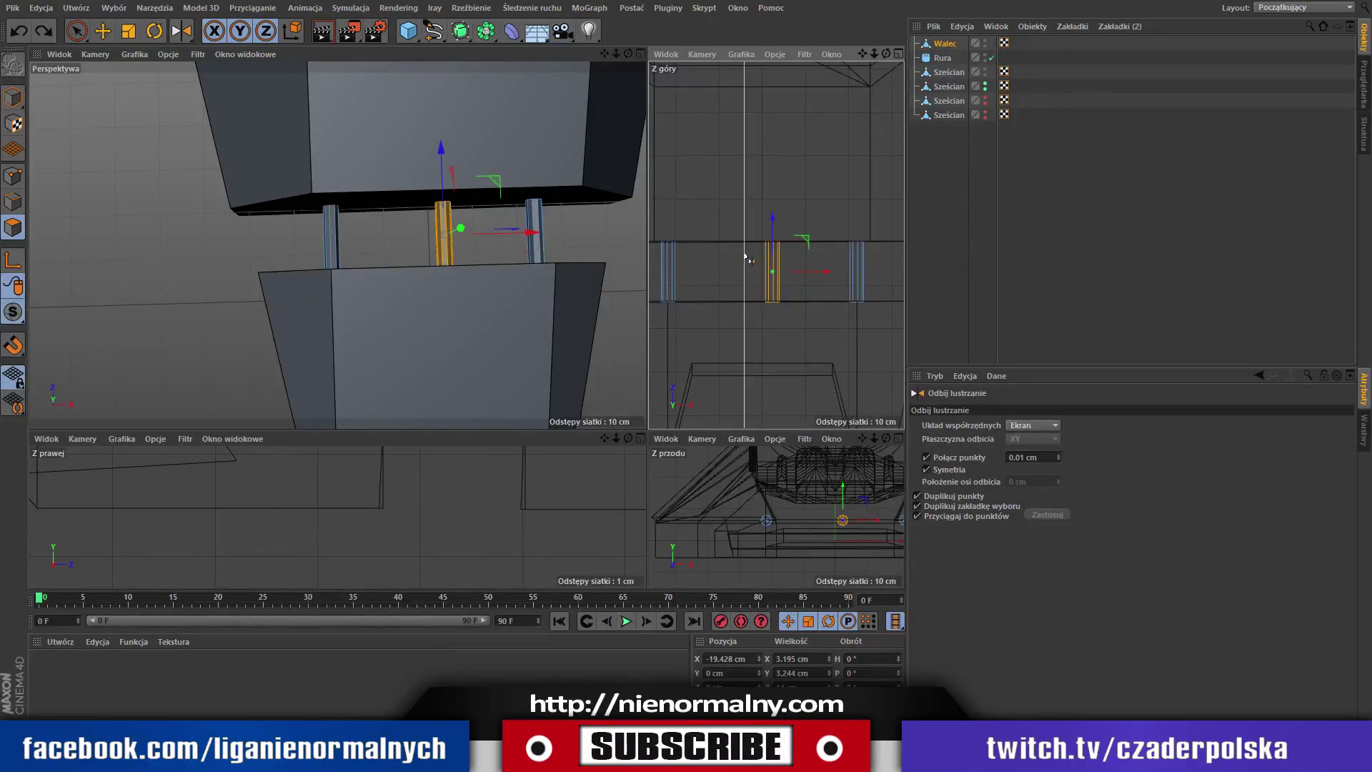
left_click(745, 258)
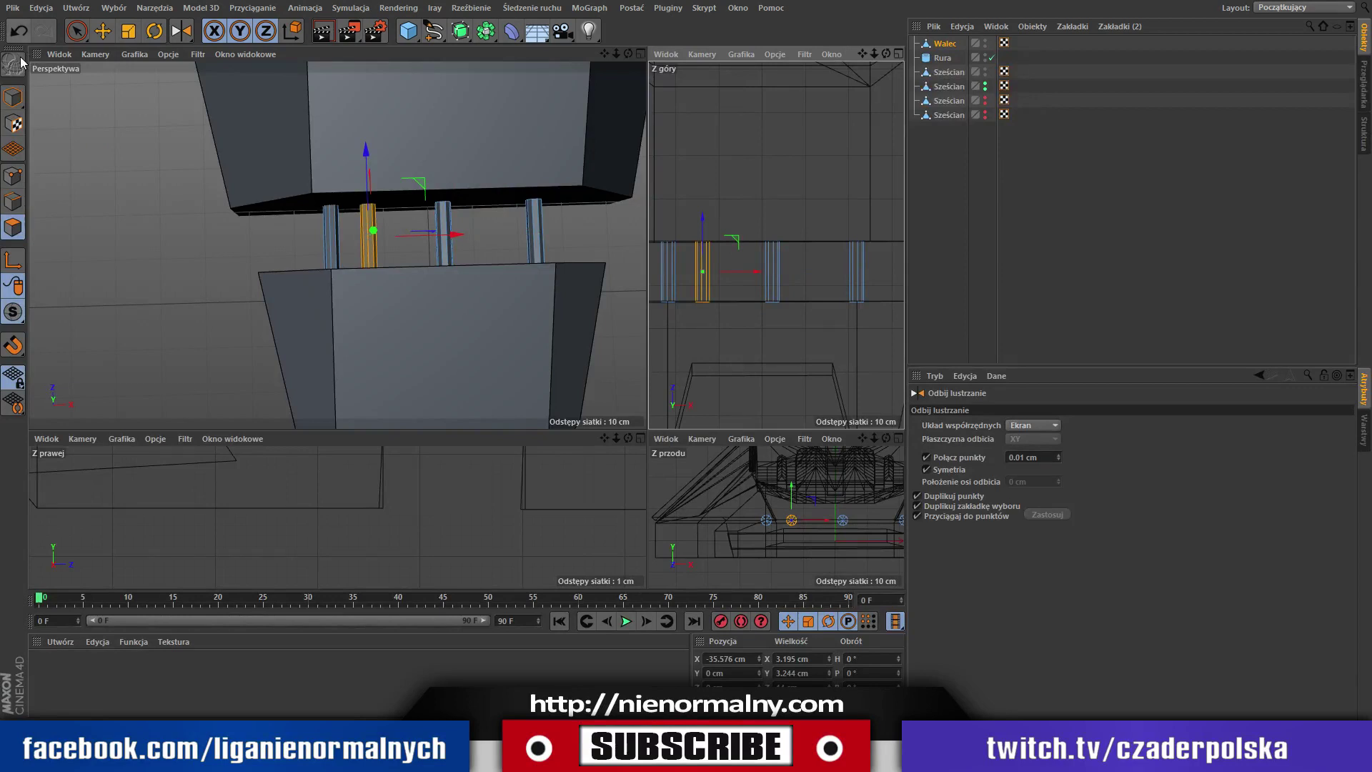
Slide and raise the struts slightly, selecting each one and orbiting to inspect them.
key("space")
left_click_drag(750, 272, 759, 279)
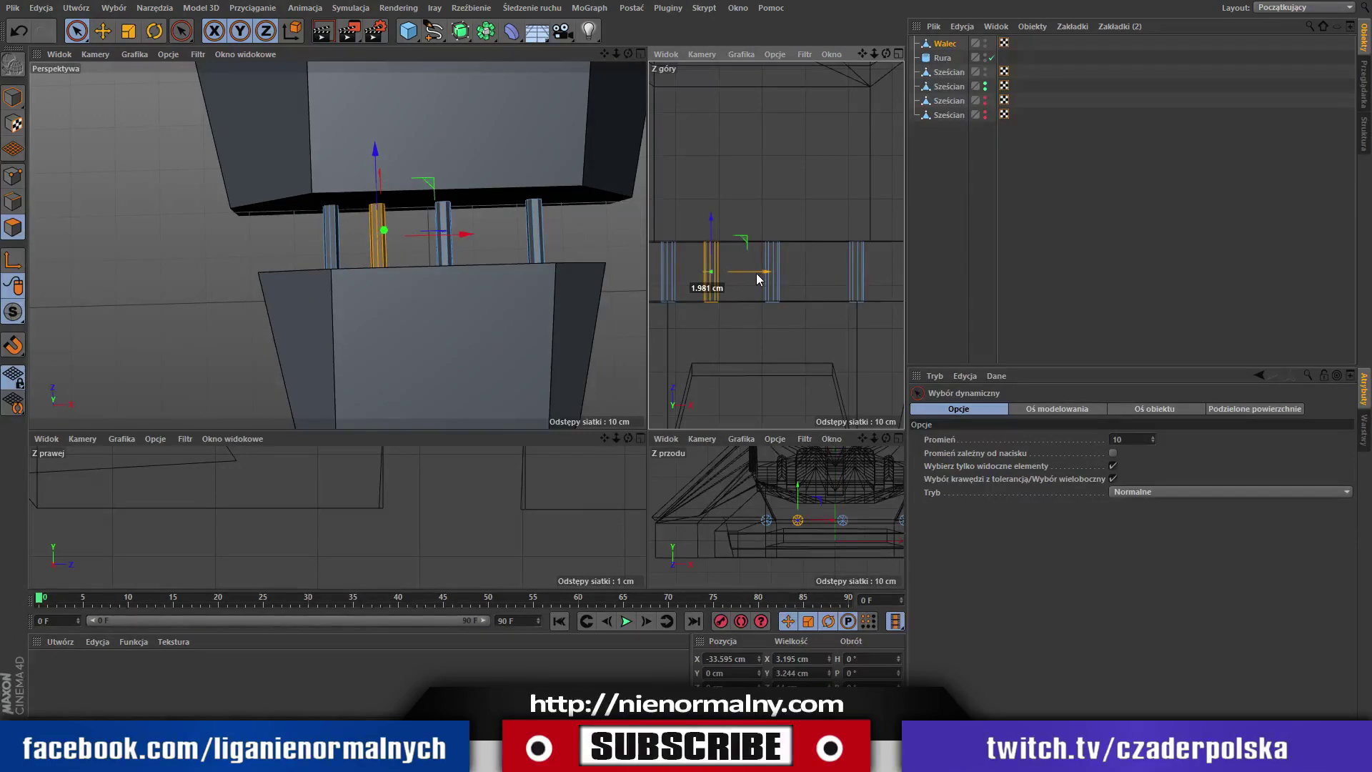
left_click_drag(758, 278, 766, 277)
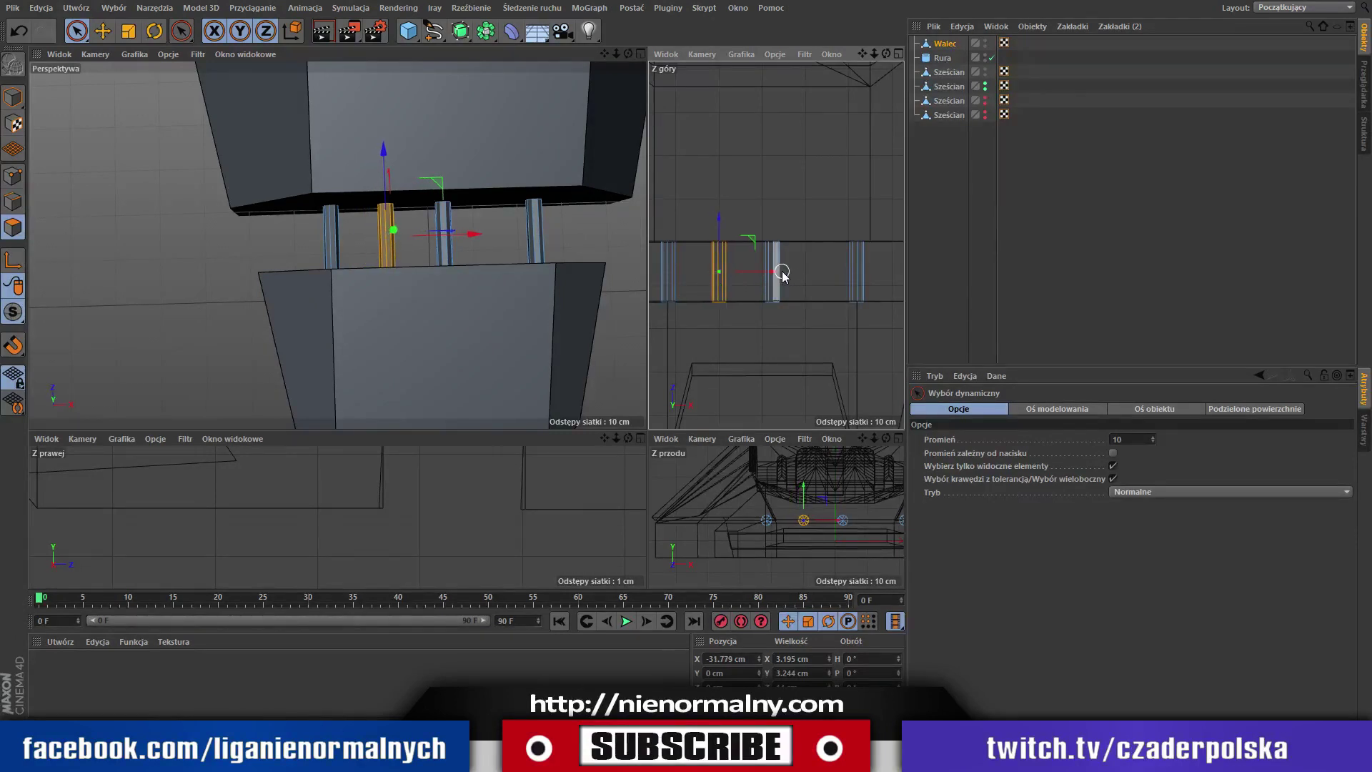
left_click(779, 266)
left_click(766, 262)
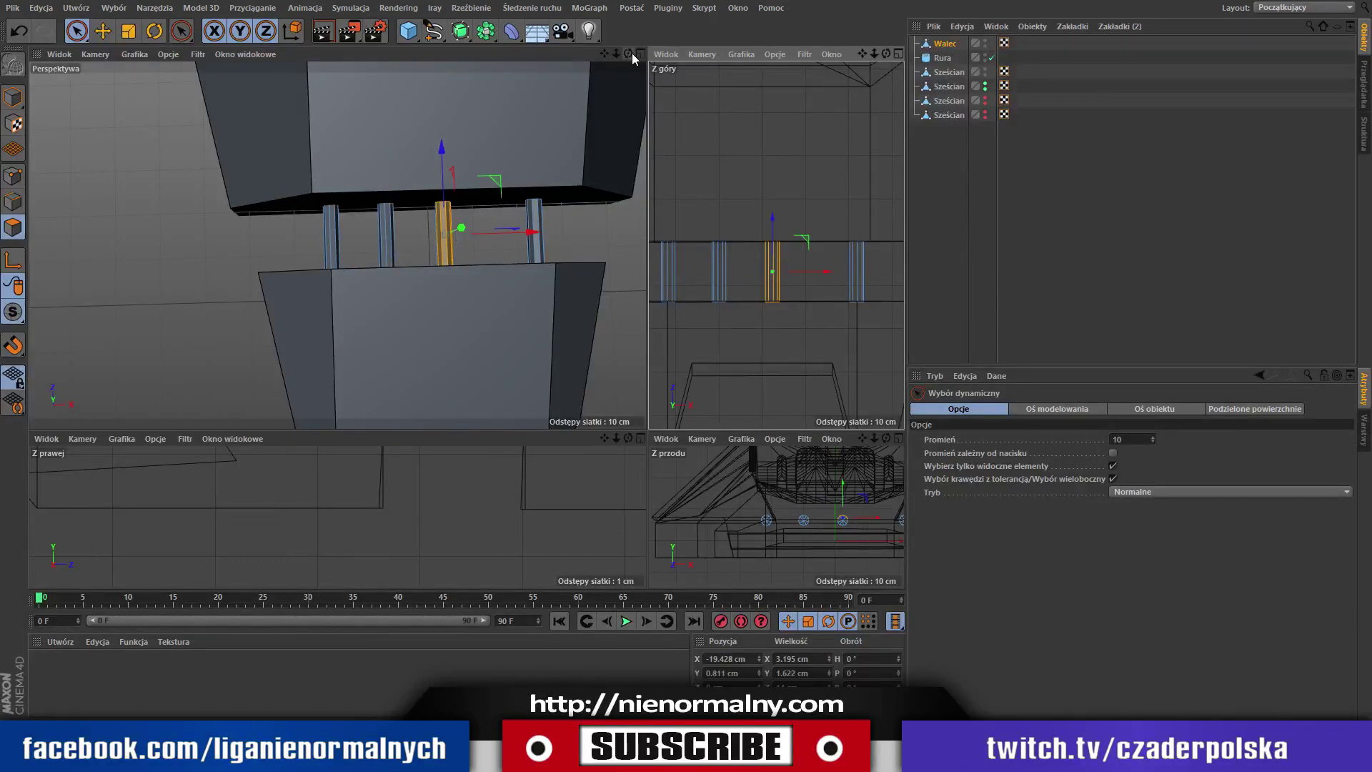
left_click_drag(631, 53, 641, 57)
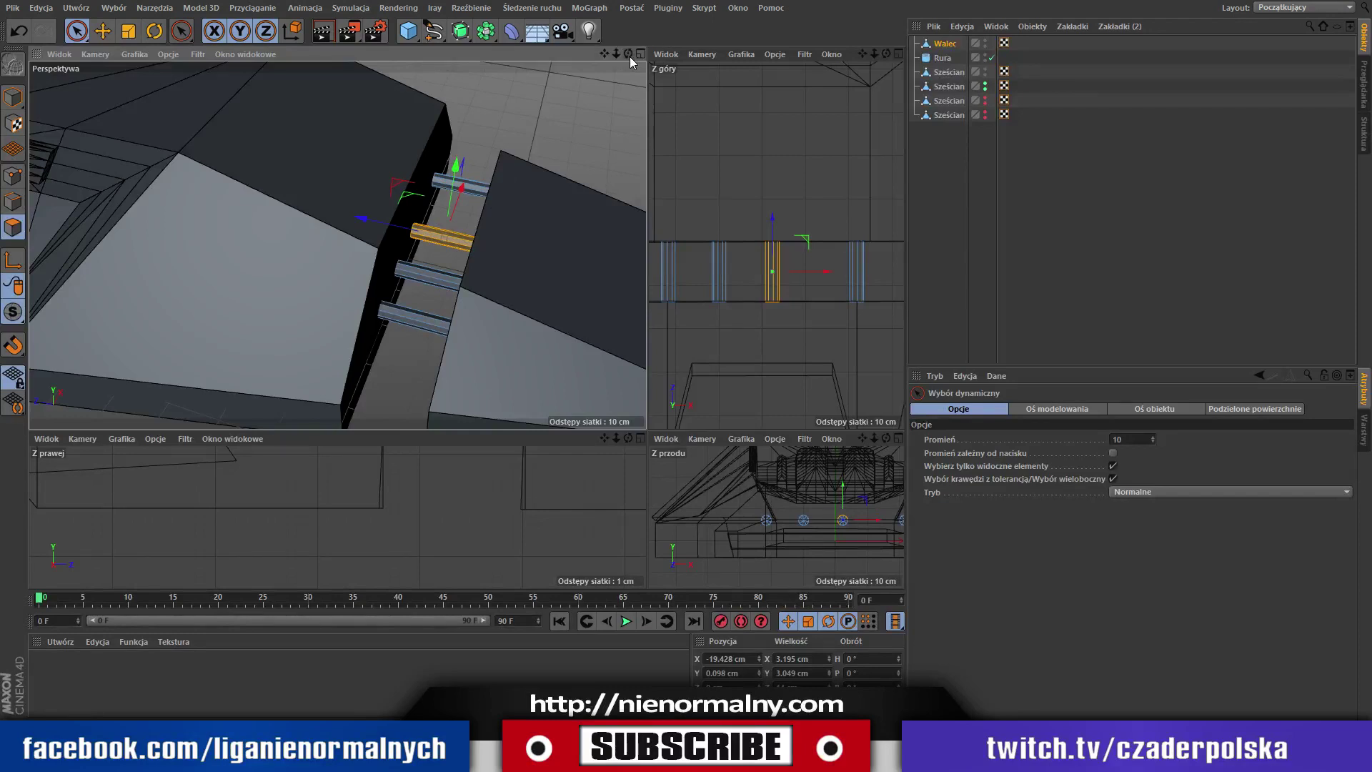
left_click_drag(629, 57, 621, 64)
left_click_drag(843, 525, 845, 524)
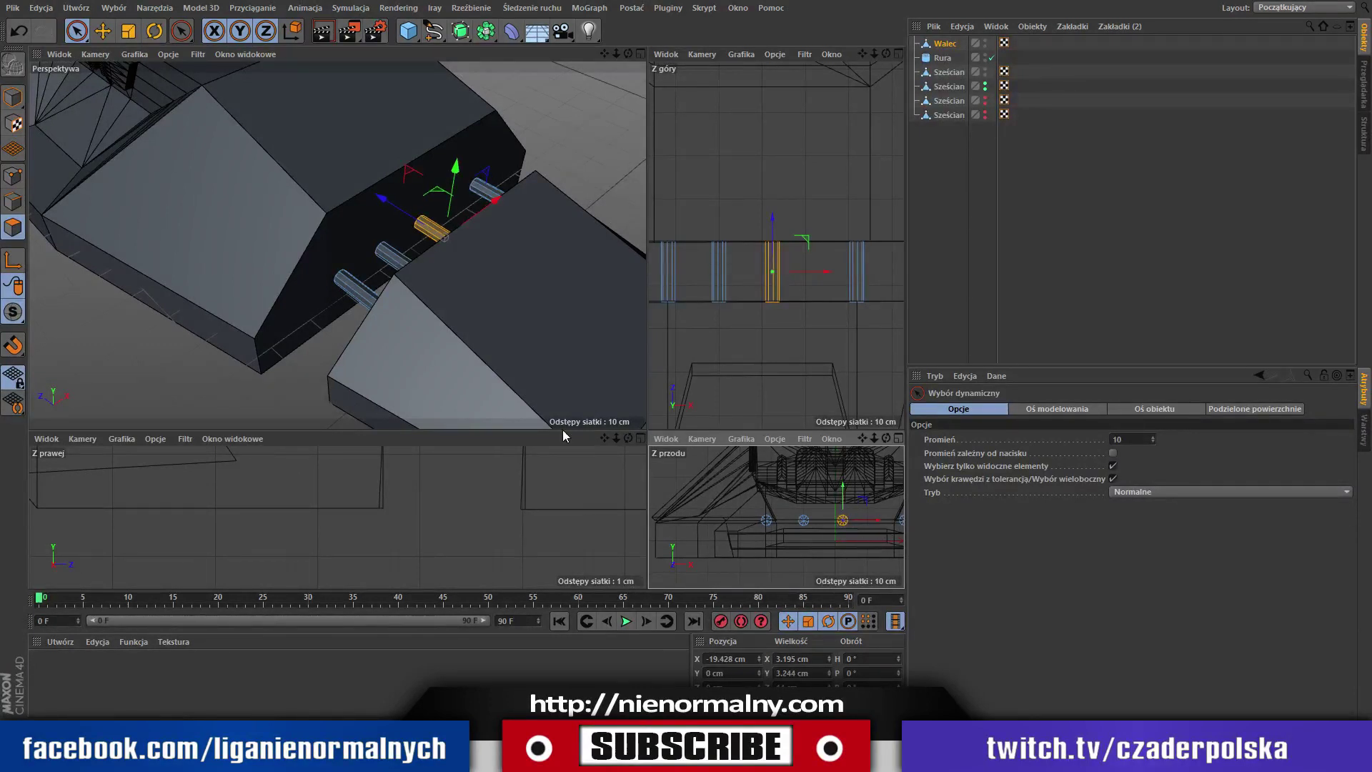
mouse_move(627, 54)
left_mouse_down()
mouse_move(585, 65)
mouse_move(607, 79)
left_mouse_up()
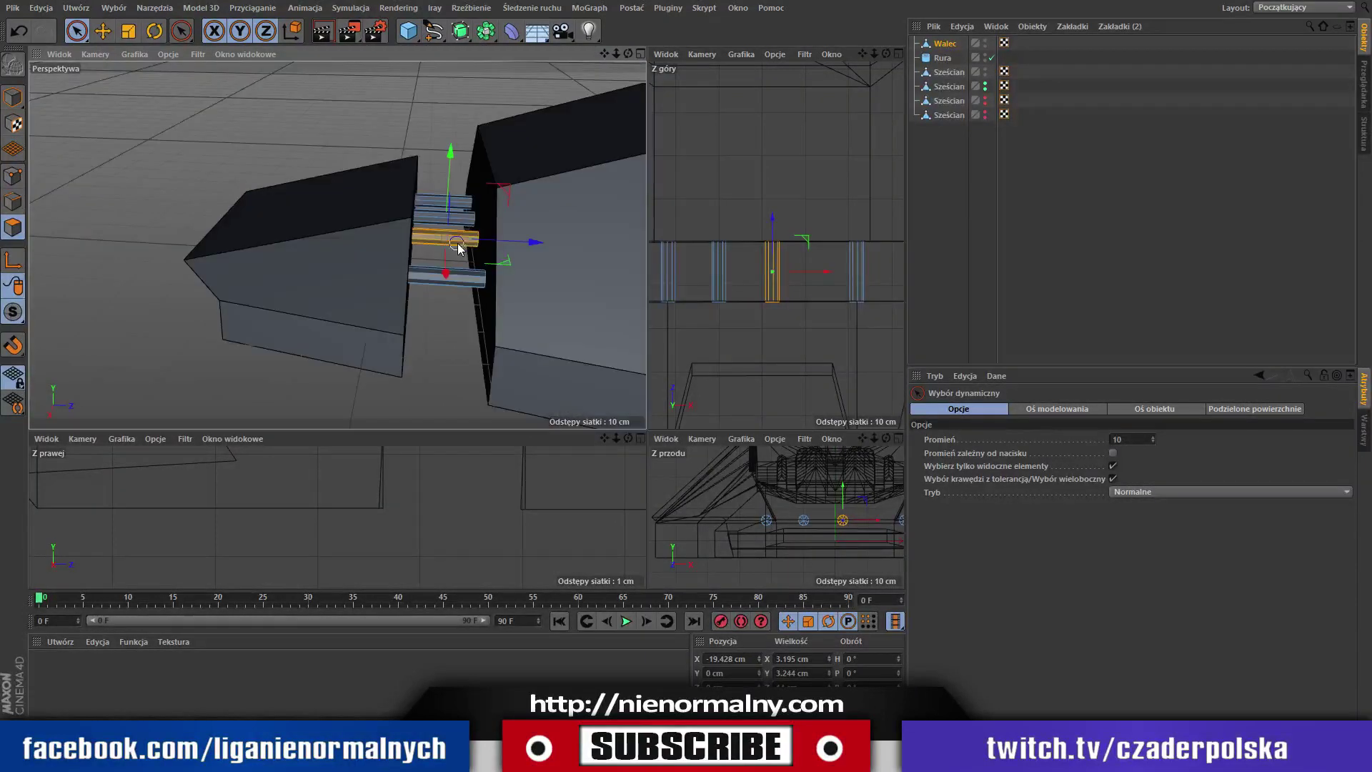
left_click(470, 222, "shift")
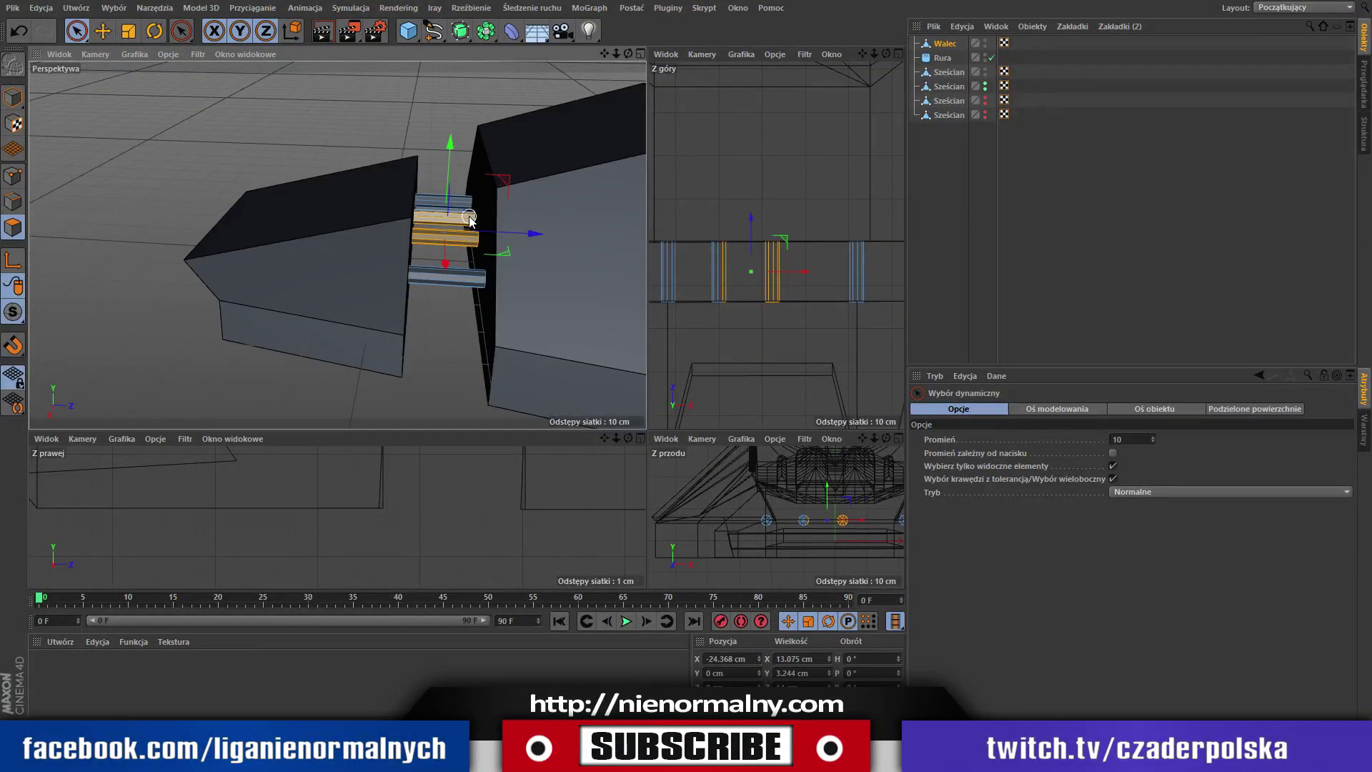
left_click(470, 218)
left_click_drag(628, 53, 704, 146)
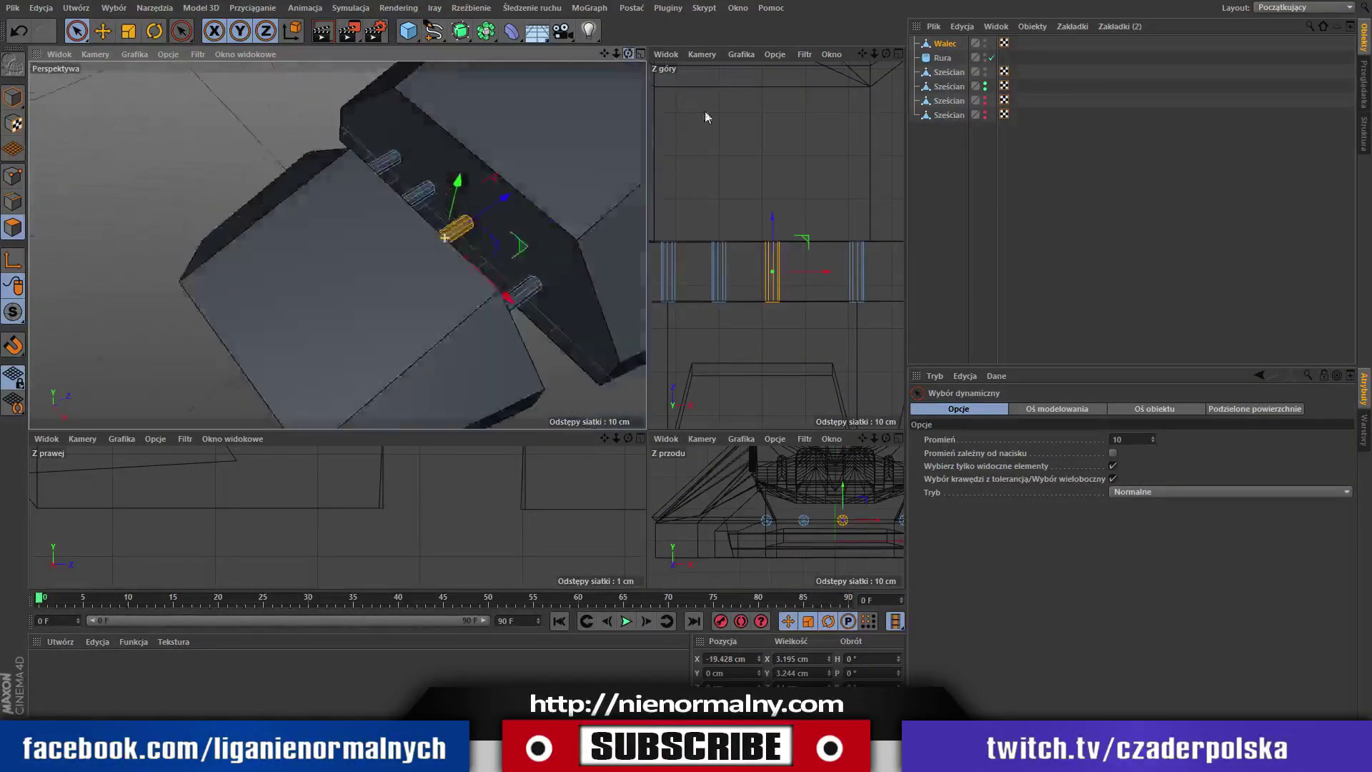
Undo back to two struts, straighten the top view, and select Walec to show its properties.
key("ctrl+z")
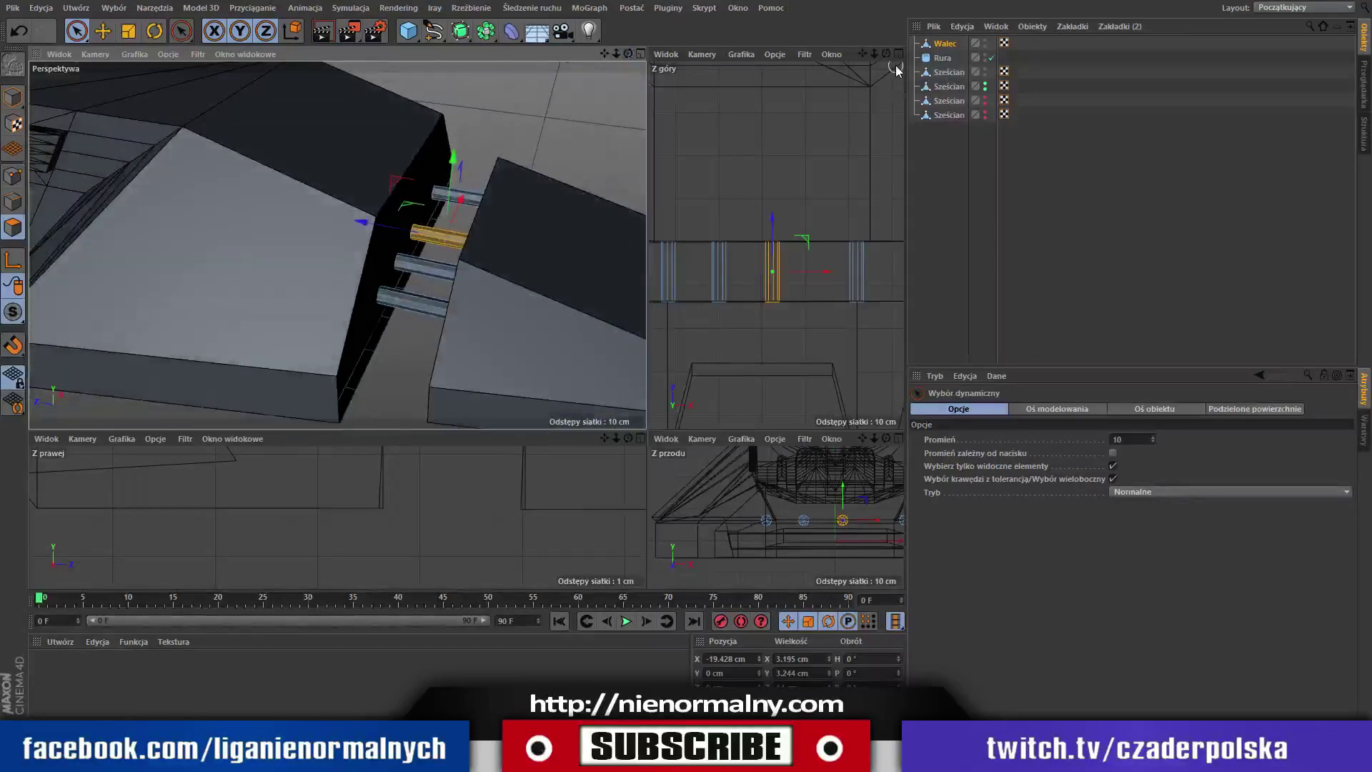
key("ctrl+z")
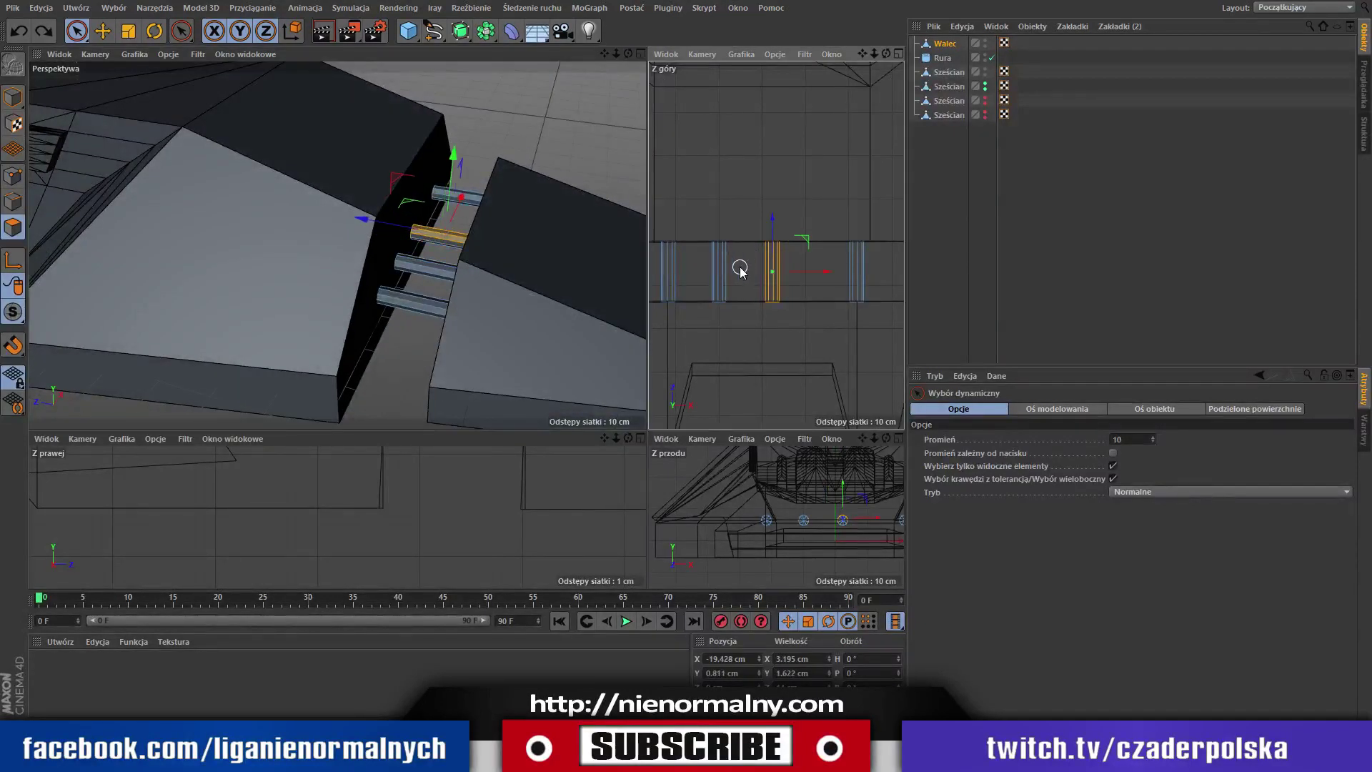
key("ctrl+z")
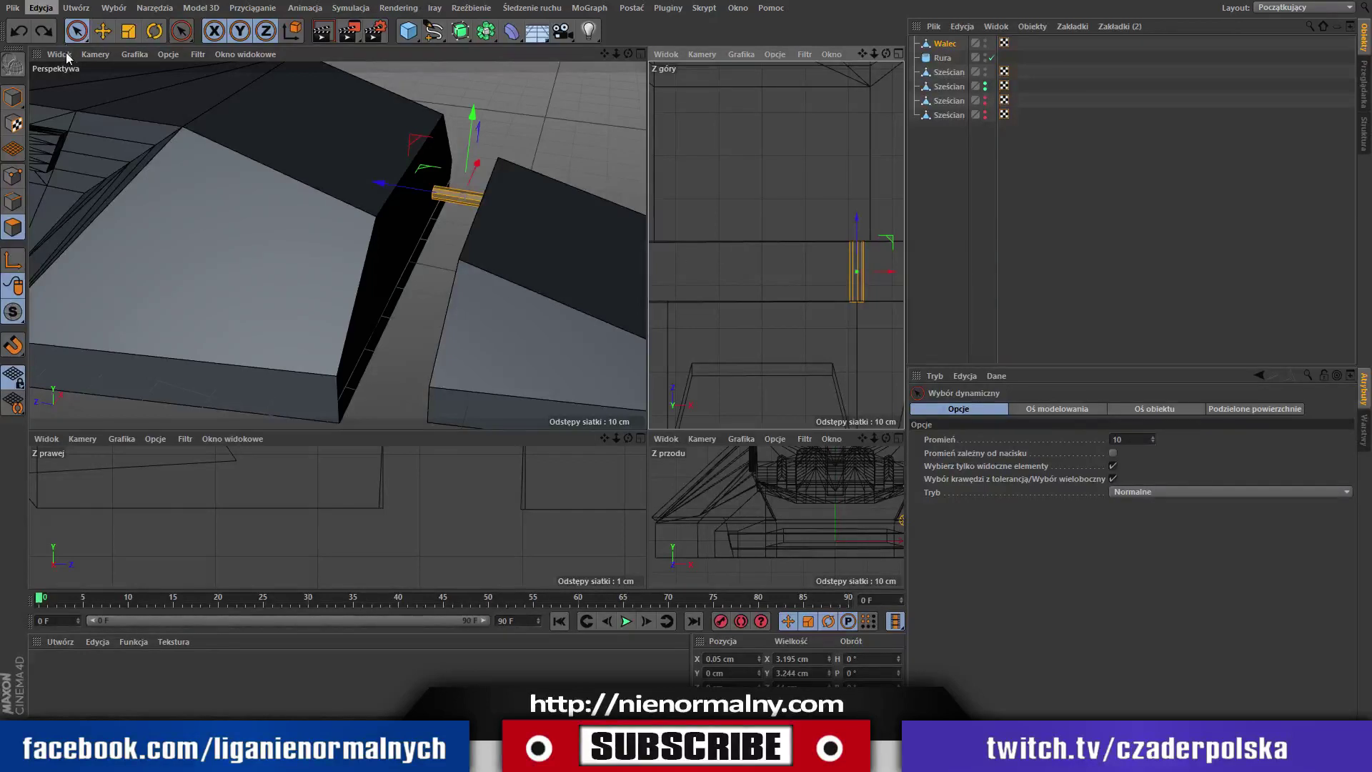
key("ctrl+y")
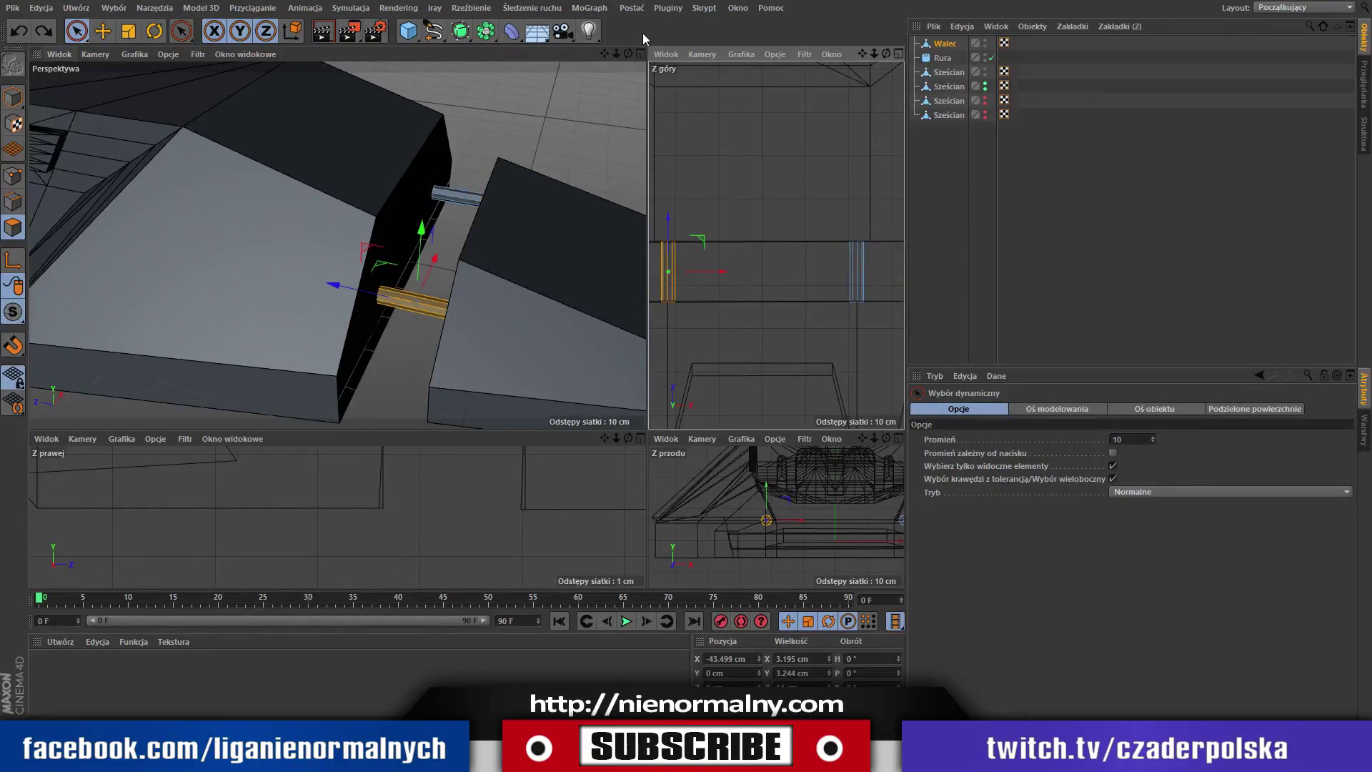
key("o")
mouse_move(522, 108)
left_mouse_down("alt")
mouse_move(548, 136)
mouse_move(533, 135)
mouse_move(615, 58)
left_mouse_up("alt")
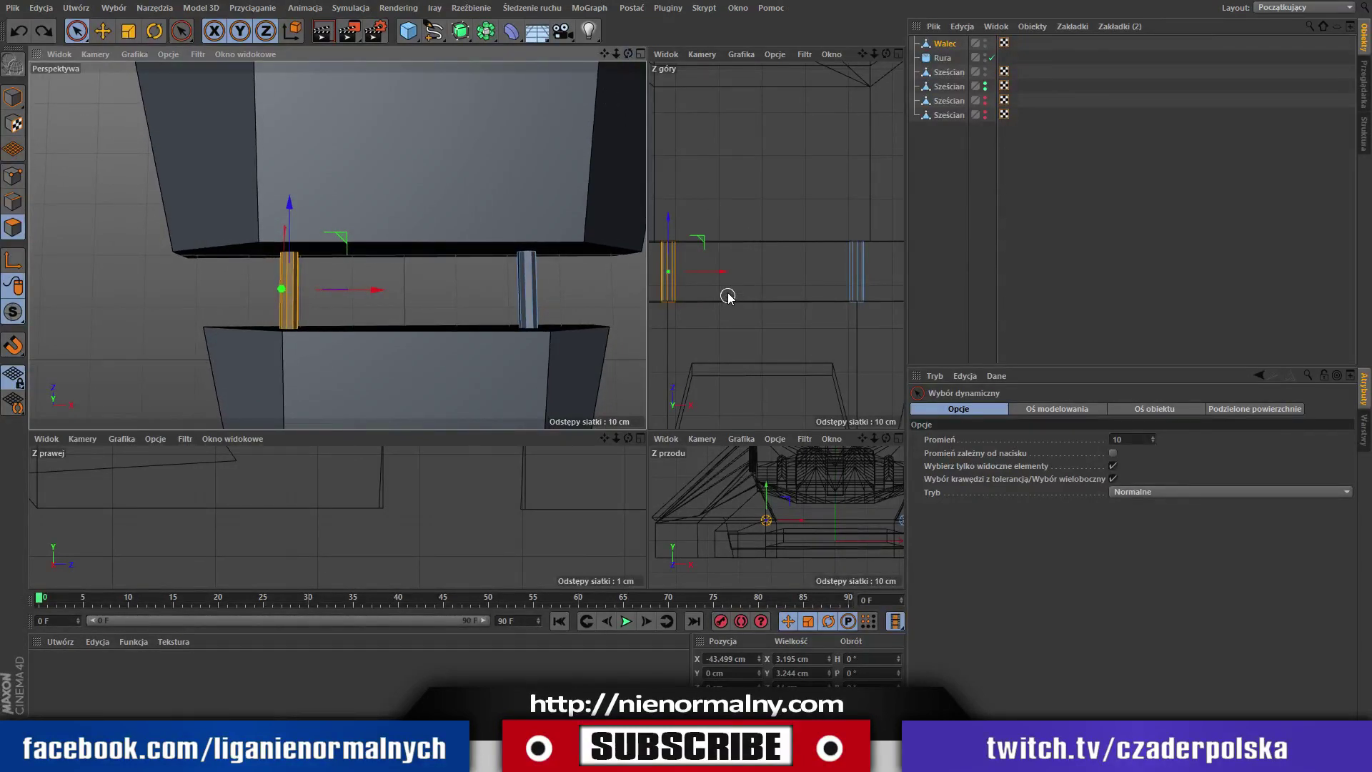
left_click_drag(728, 296, 899, 40)
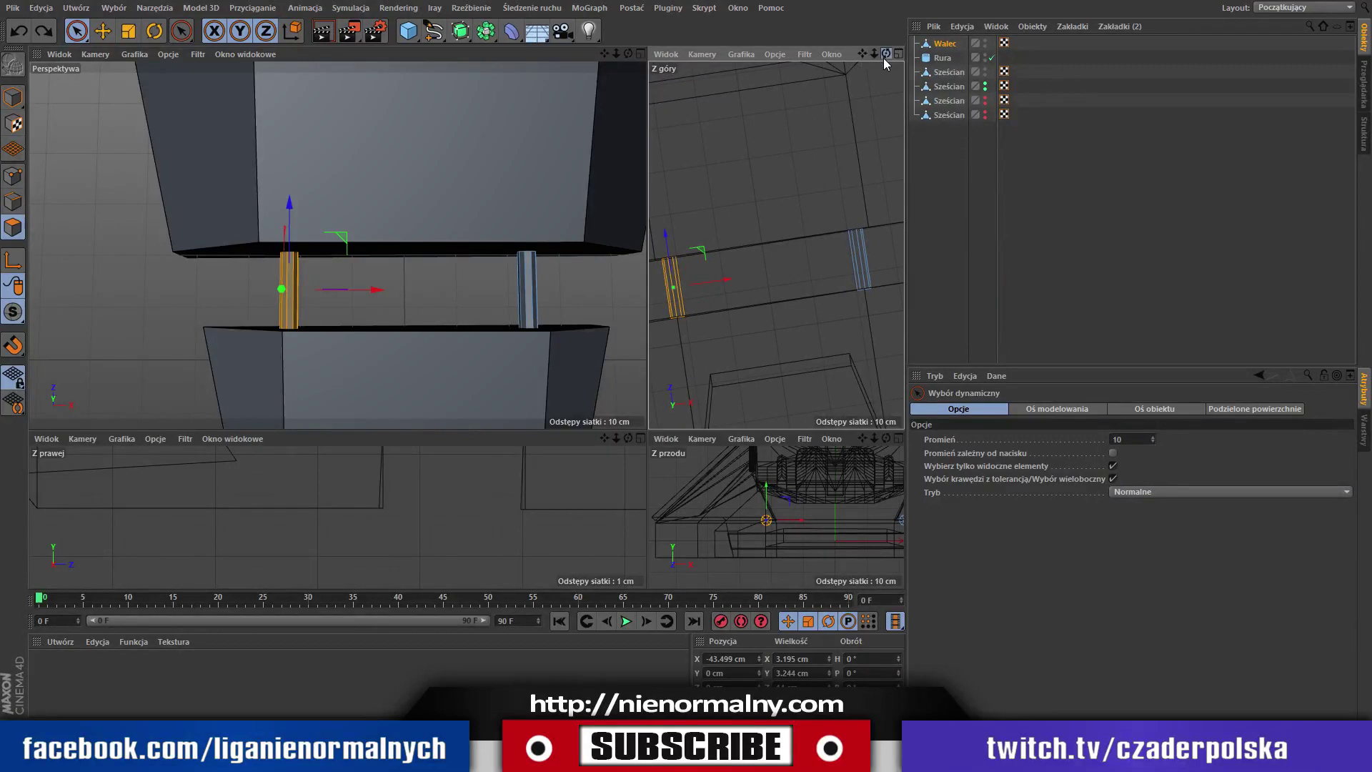
key("ctrl+shift+z")
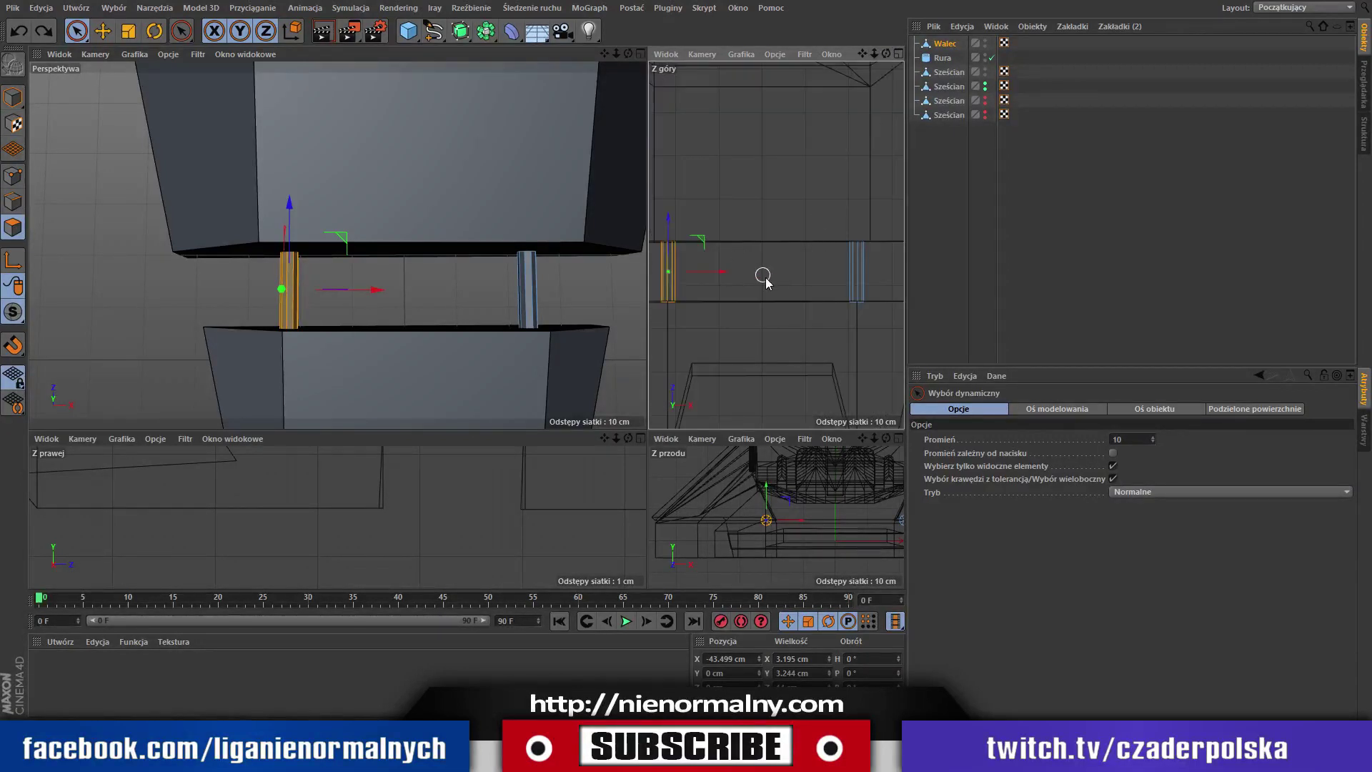
left_click(951, 43)
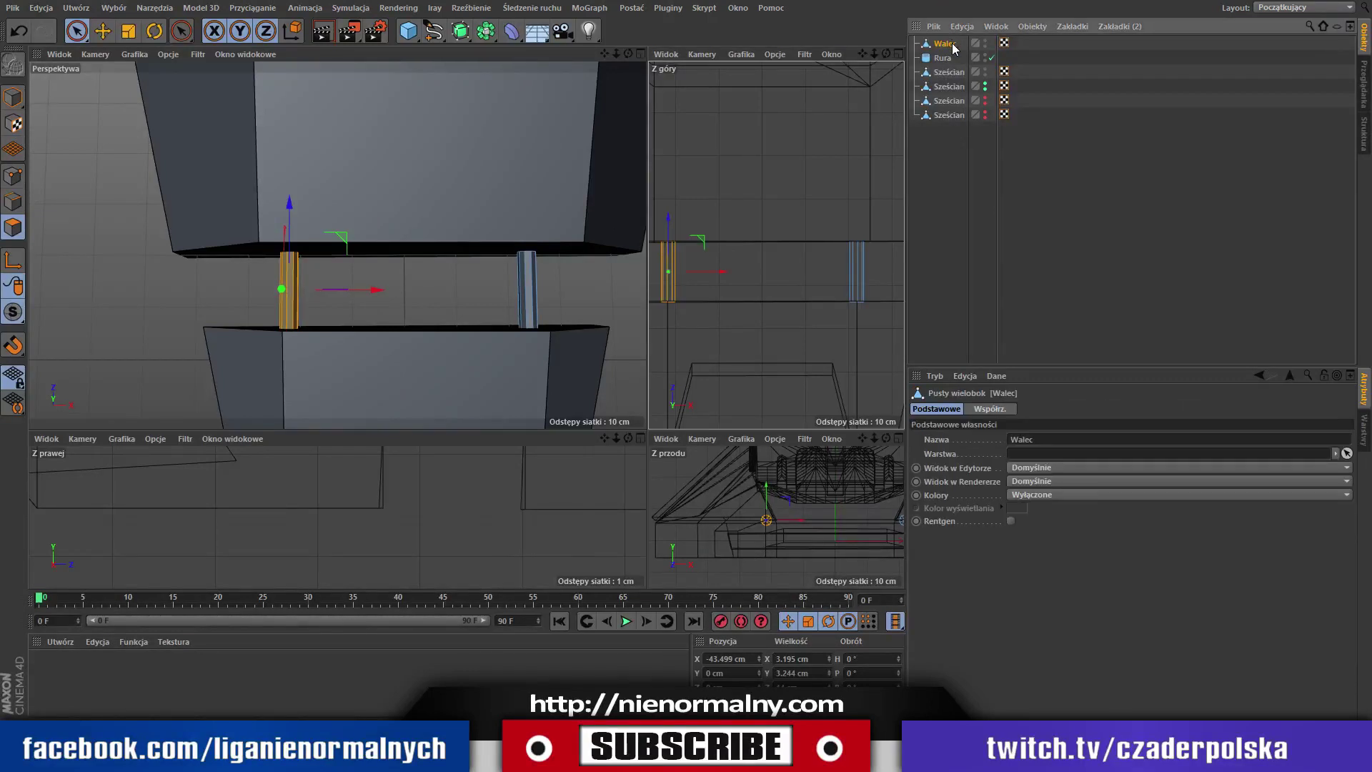
Duplicate the Walec strut as Walec.1 and slide the copy right toward the centre.
key("ctrl+c")
key("ctrl+v")
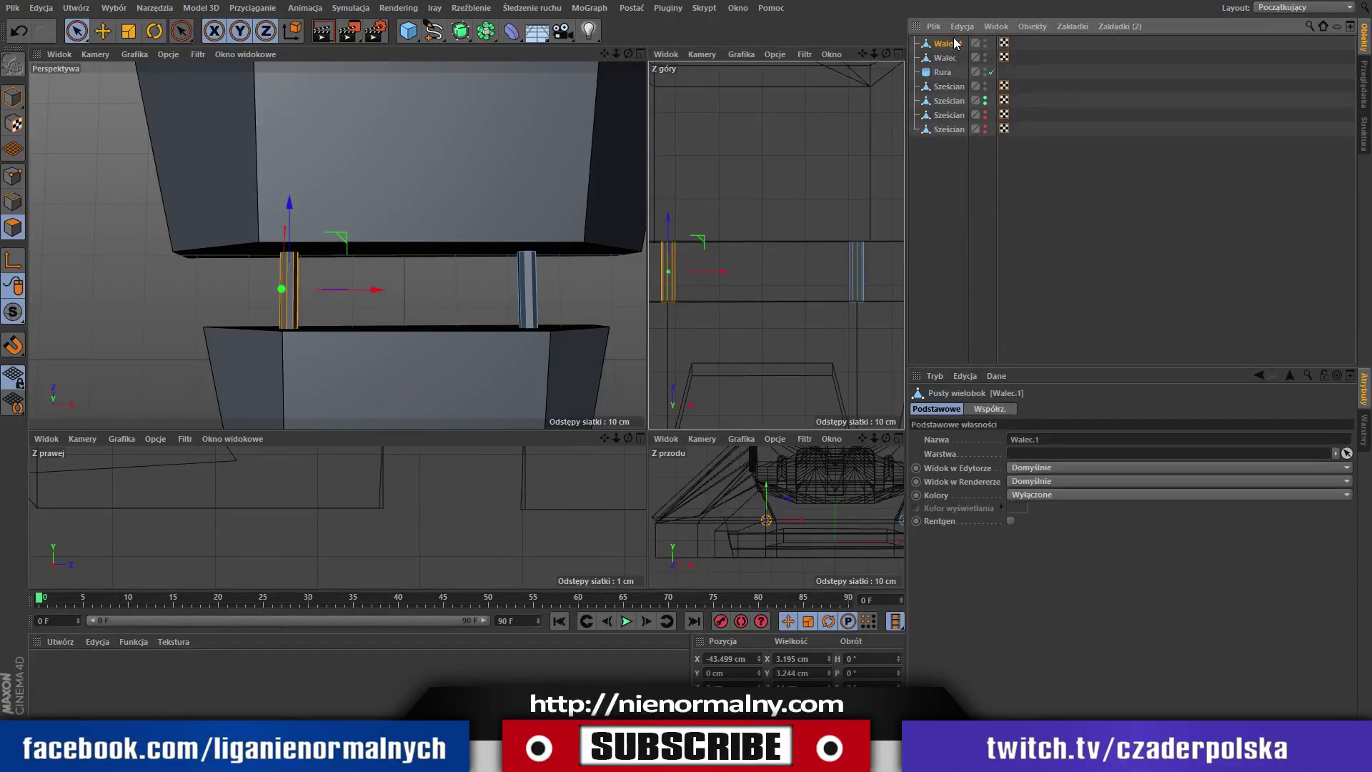
left_click_drag(373, 295, 487, 298)
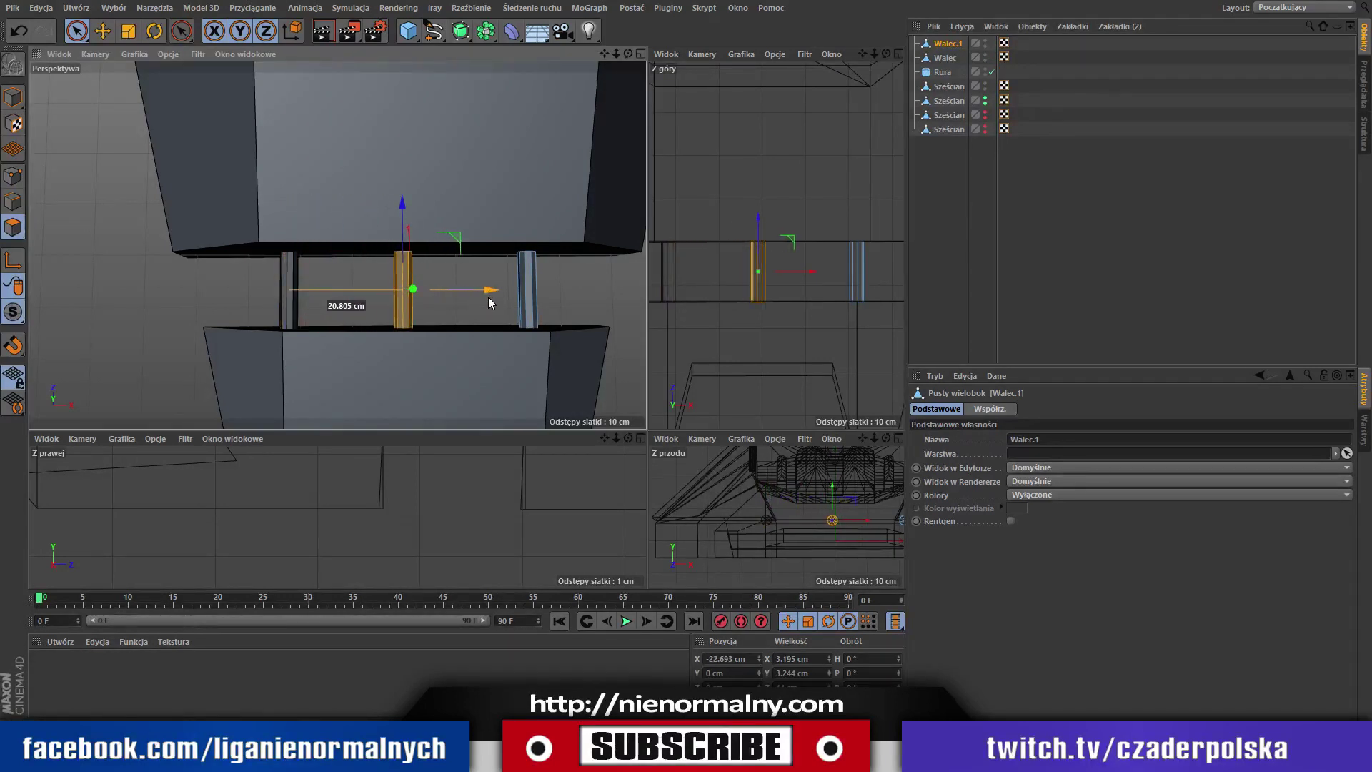
left_click_drag(488, 298, 495, 302)
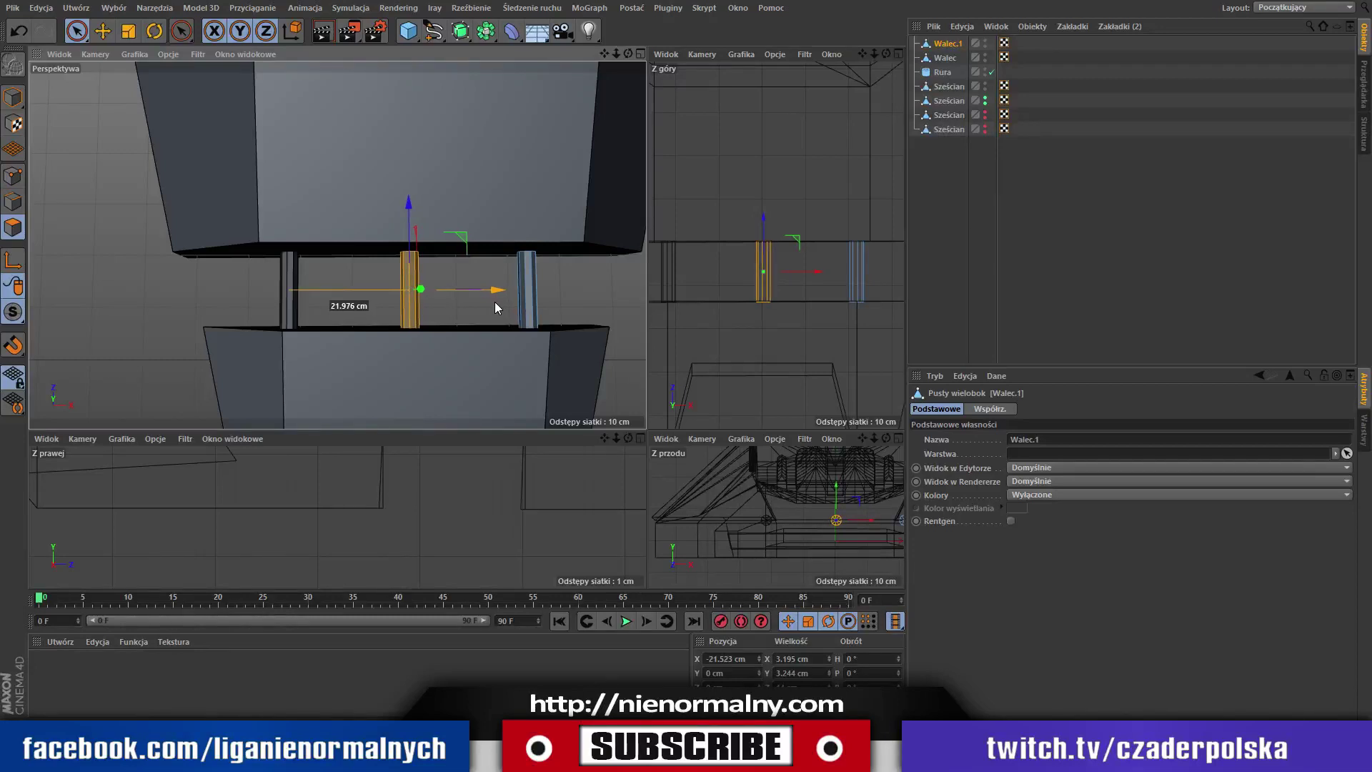
left_click_drag(494, 302, 492, 301)
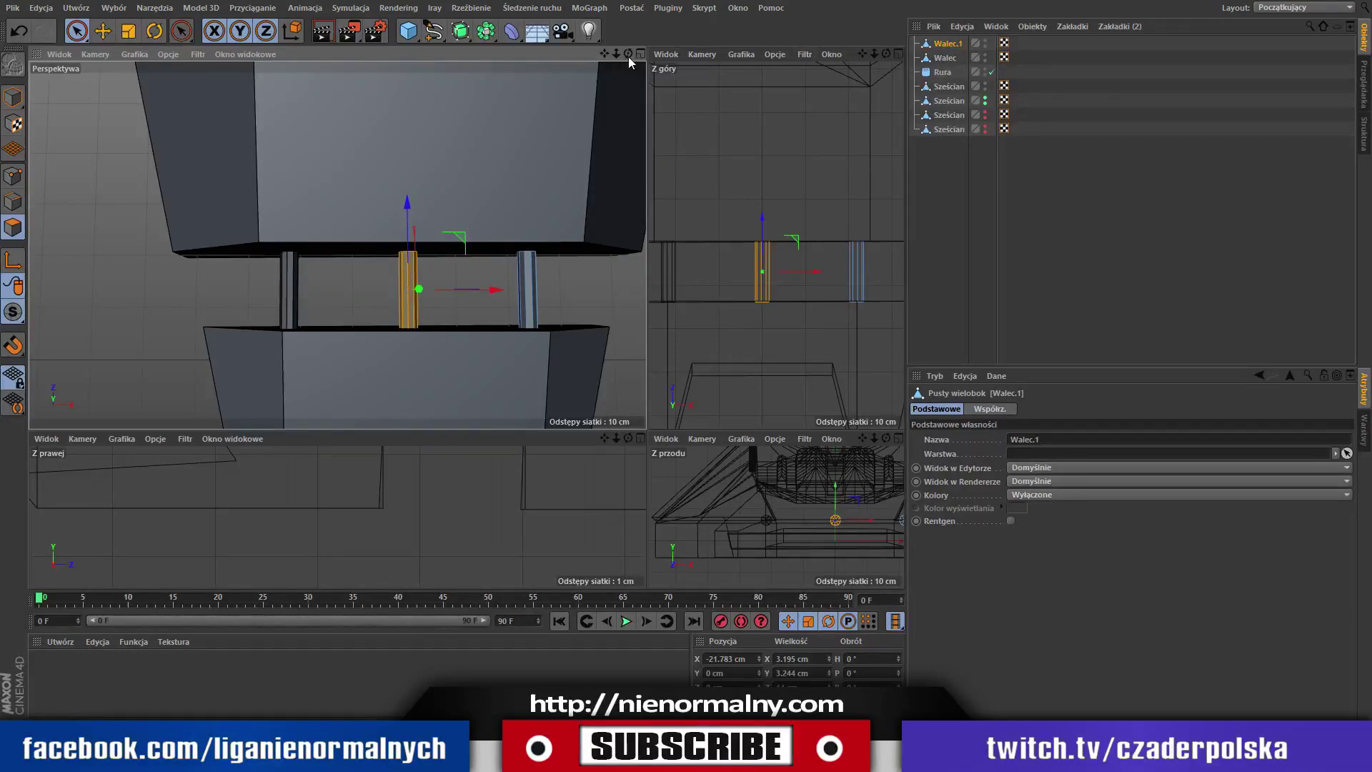
Orbit to a low side view of the ship, select Walec and frame it.
left_click_drag(628, 57, 529, 39)
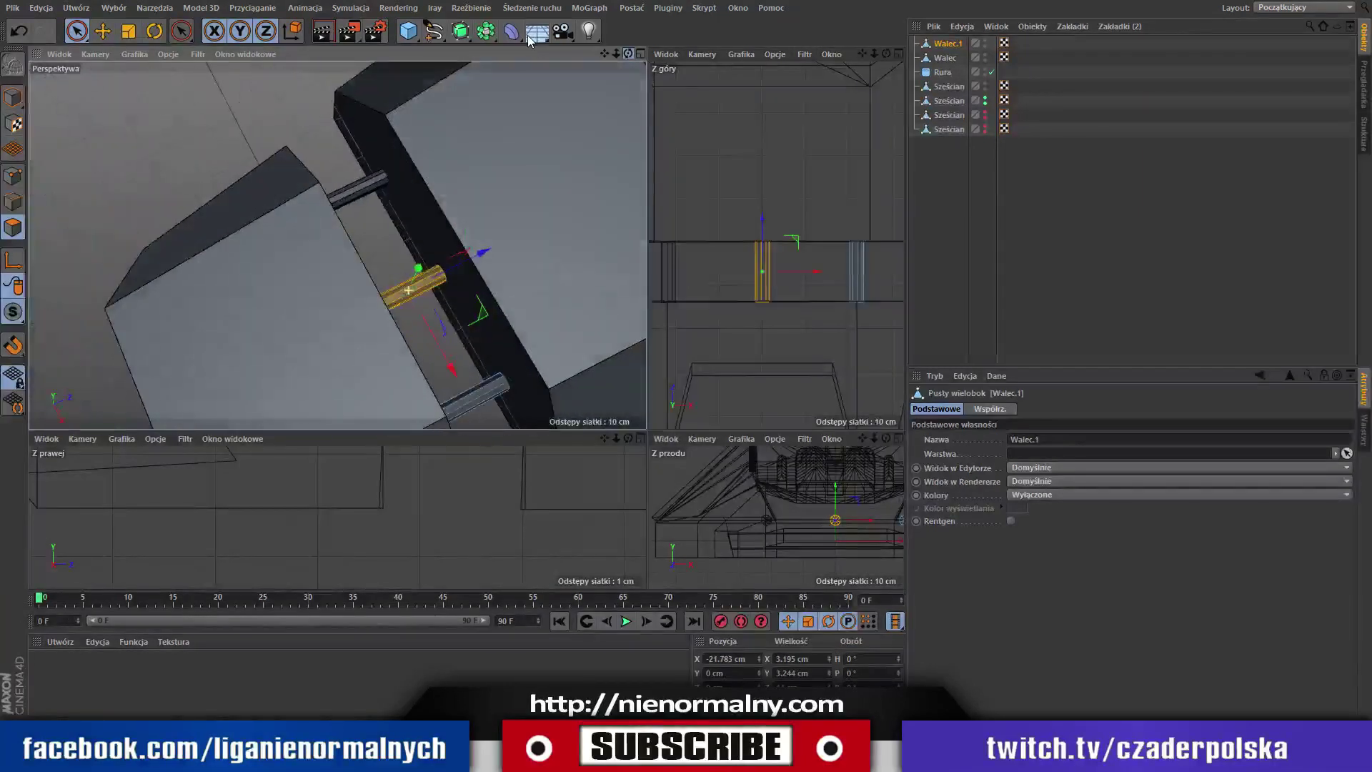
scroll(627, 129, "down", 8)
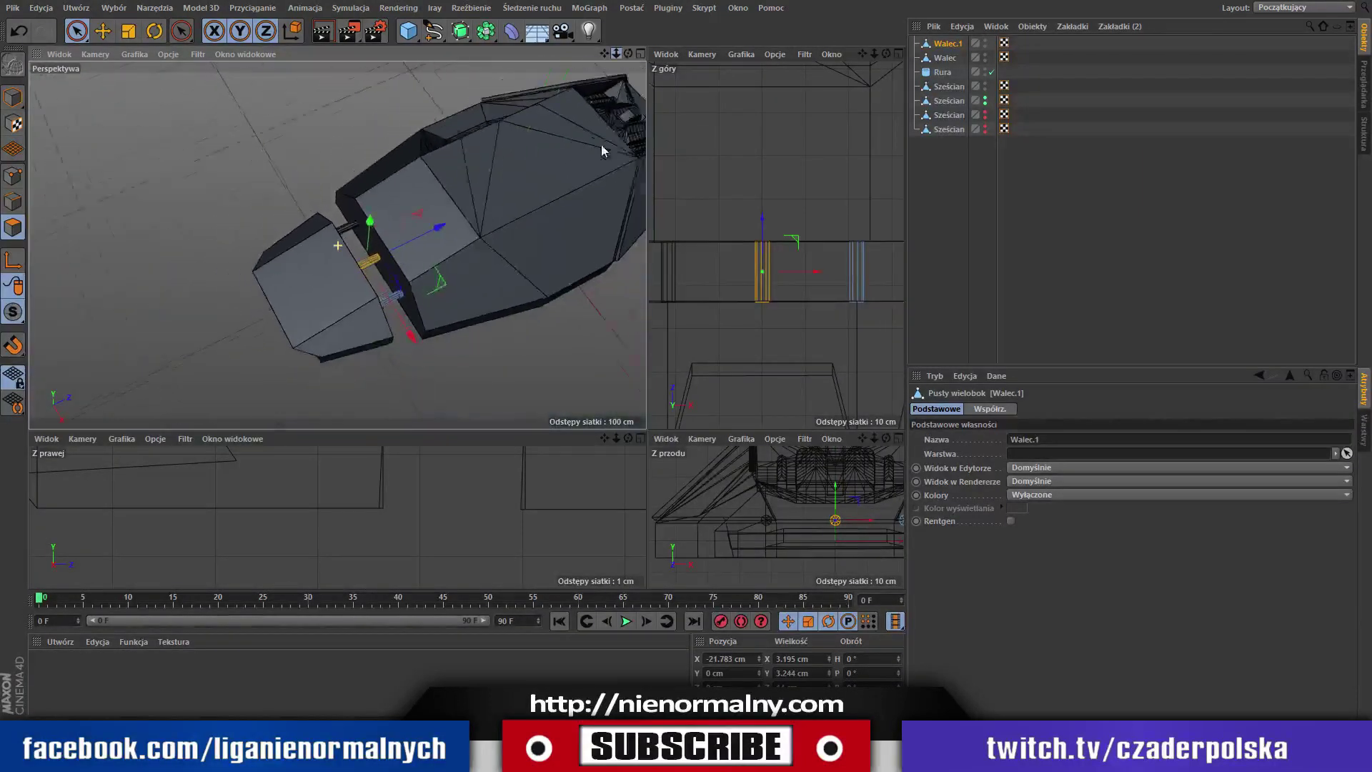
left_click_drag(628, 54, 498, 51)
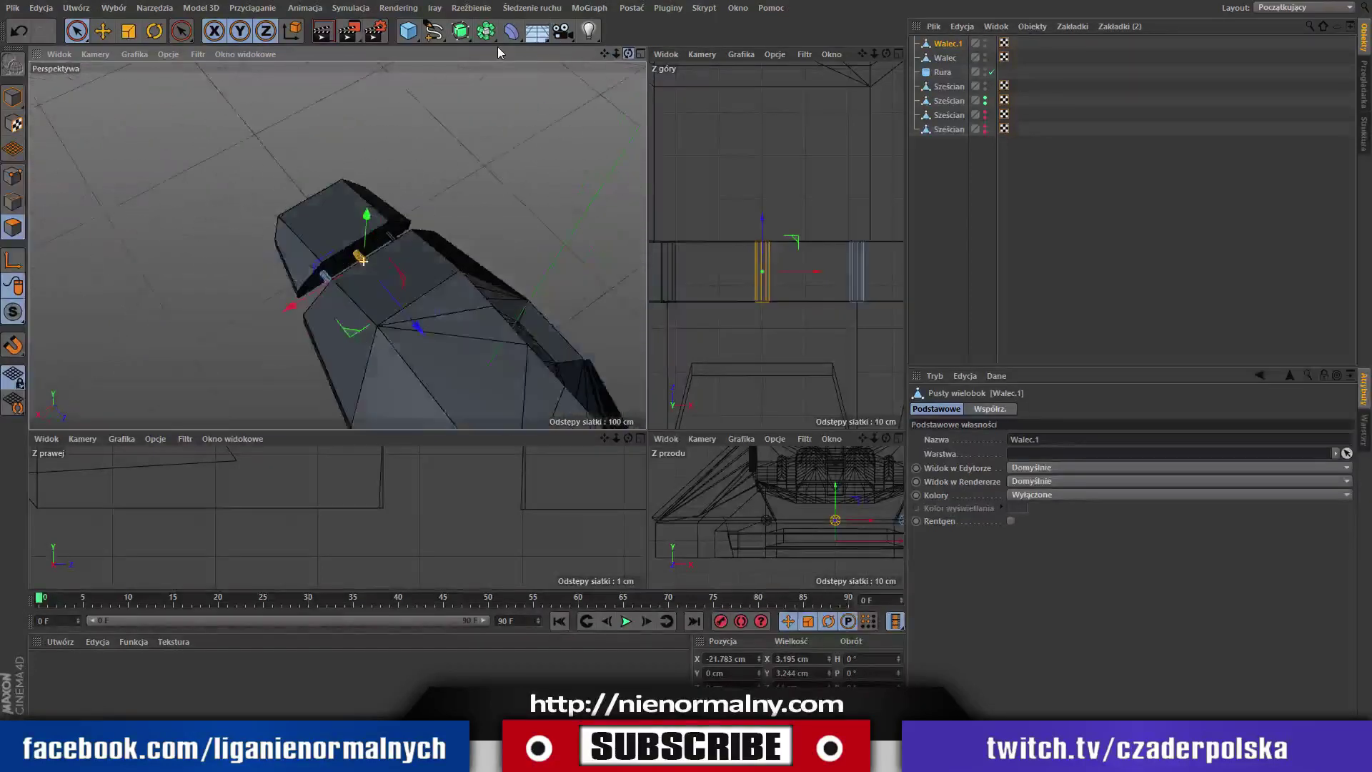
left_click_drag(498, 47, 465, 85)
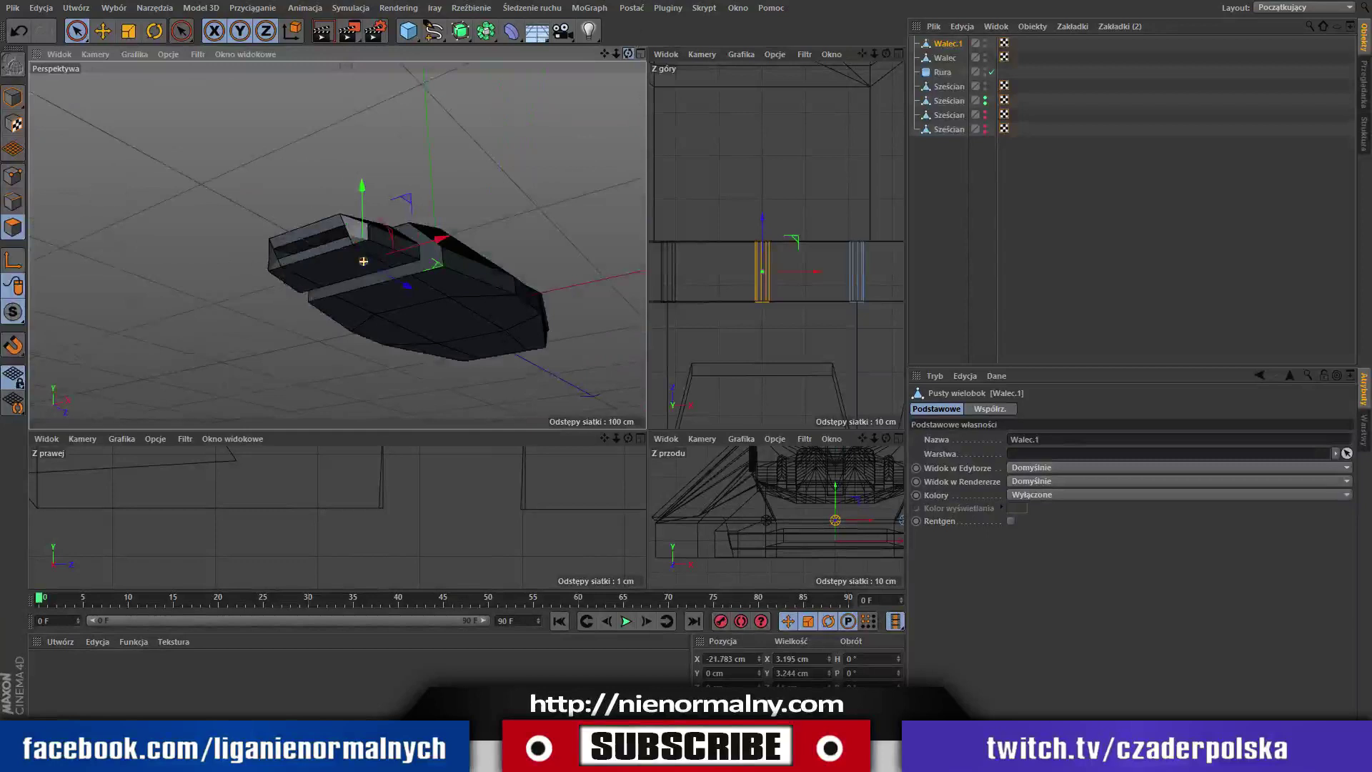
left_click_drag(464, 86, 824, 279)
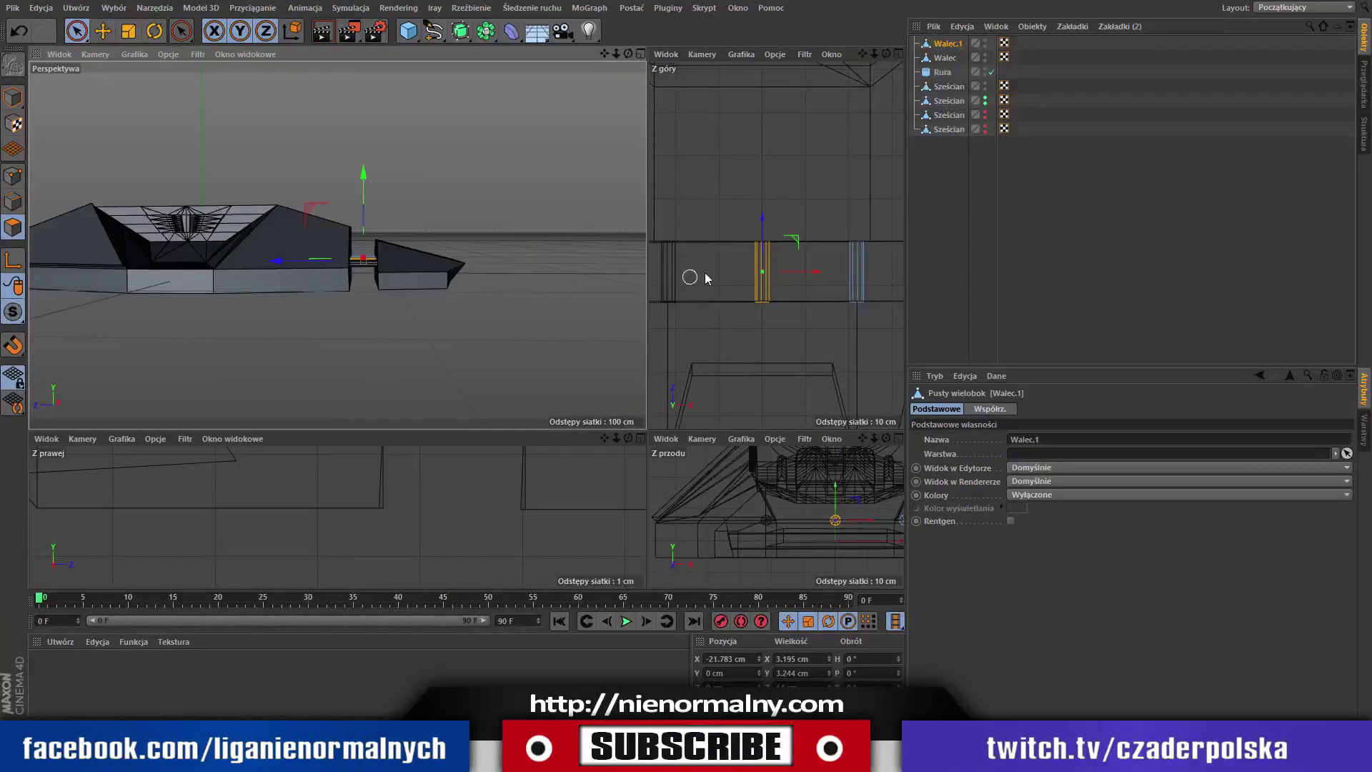
left_click(945, 58)
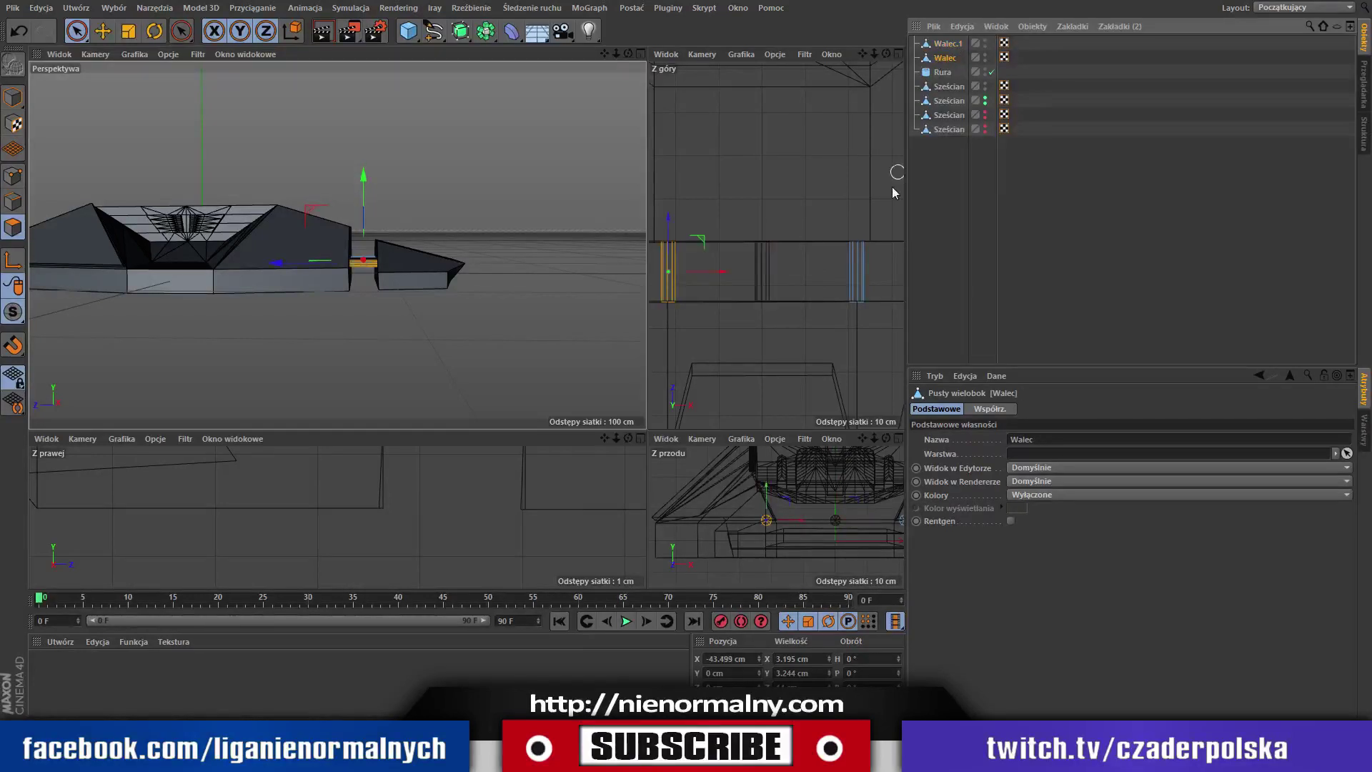
left_click(868, 270)
left_click(831, 281)
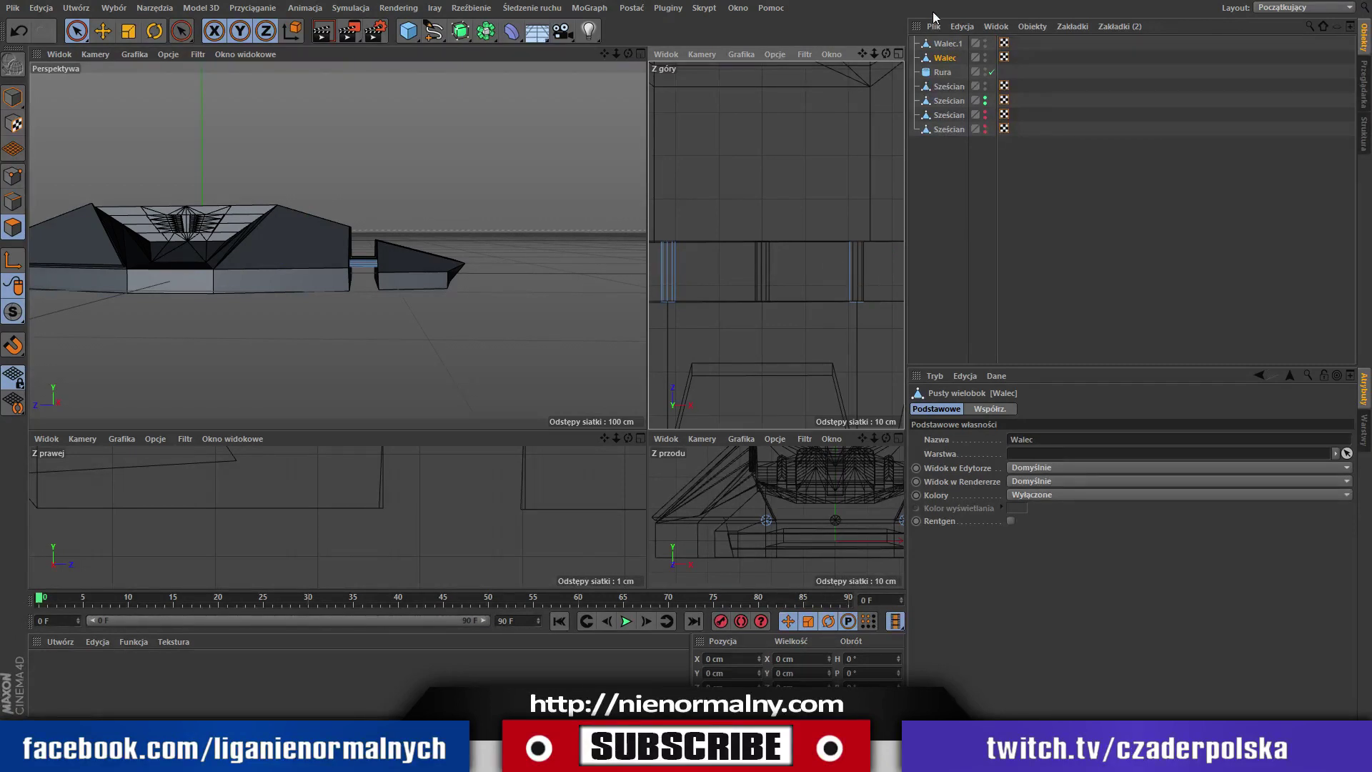
key("o")
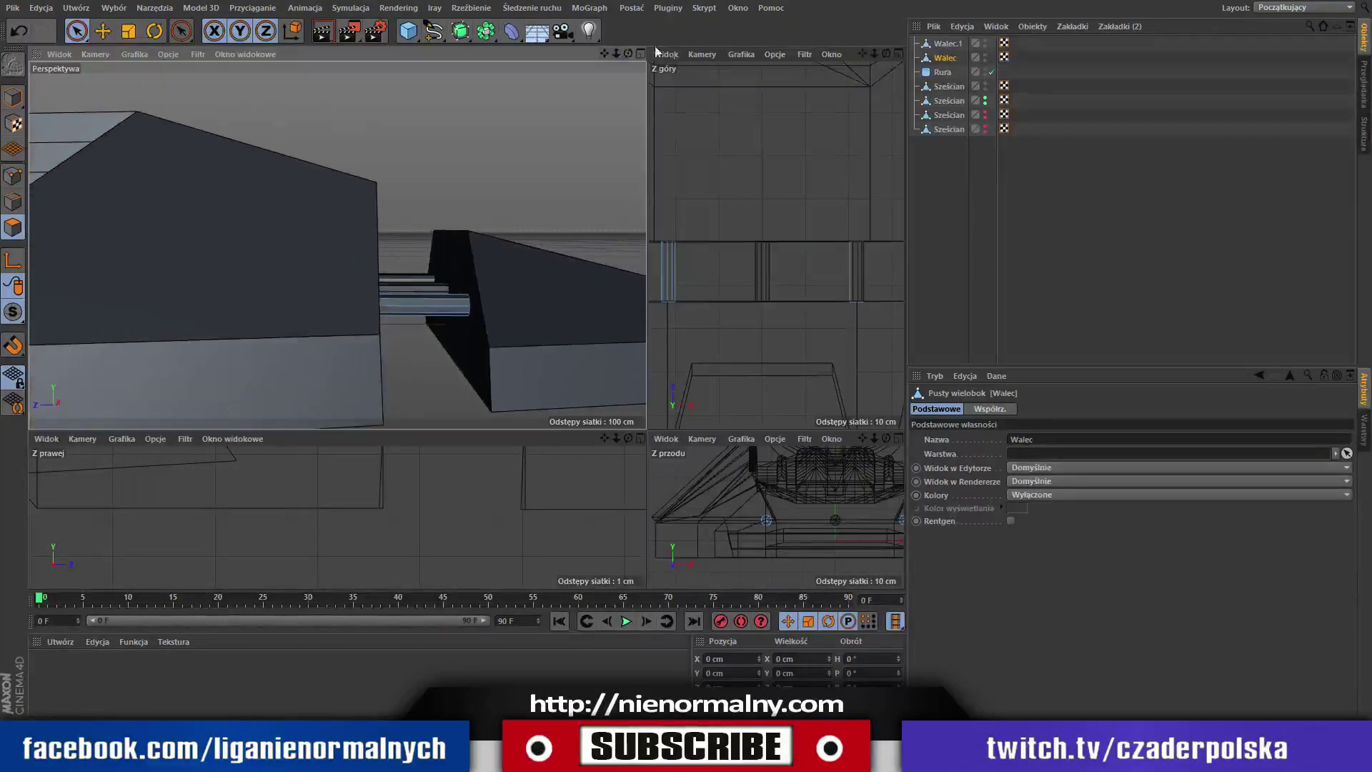
left_click_drag(632, 55, 627, 91)
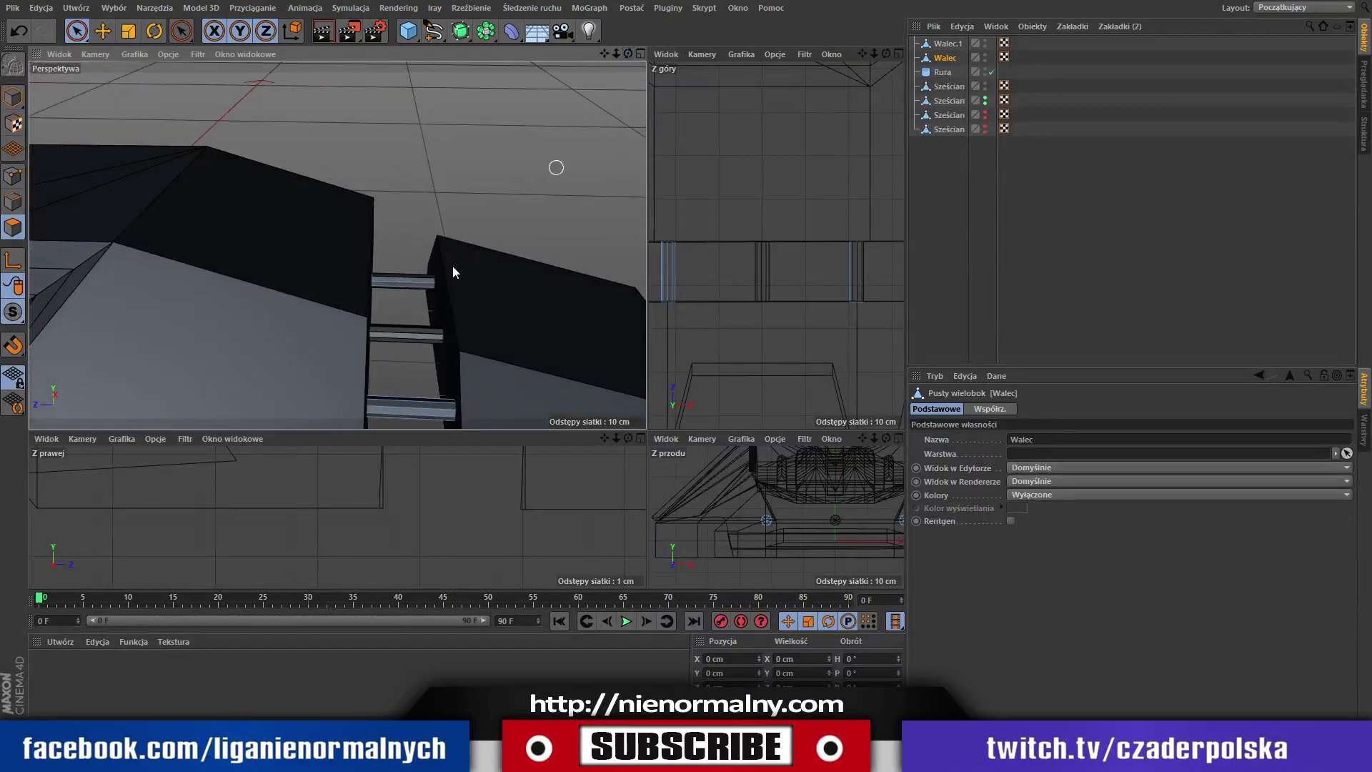
left_click(413, 279)
left_click(373, 283)
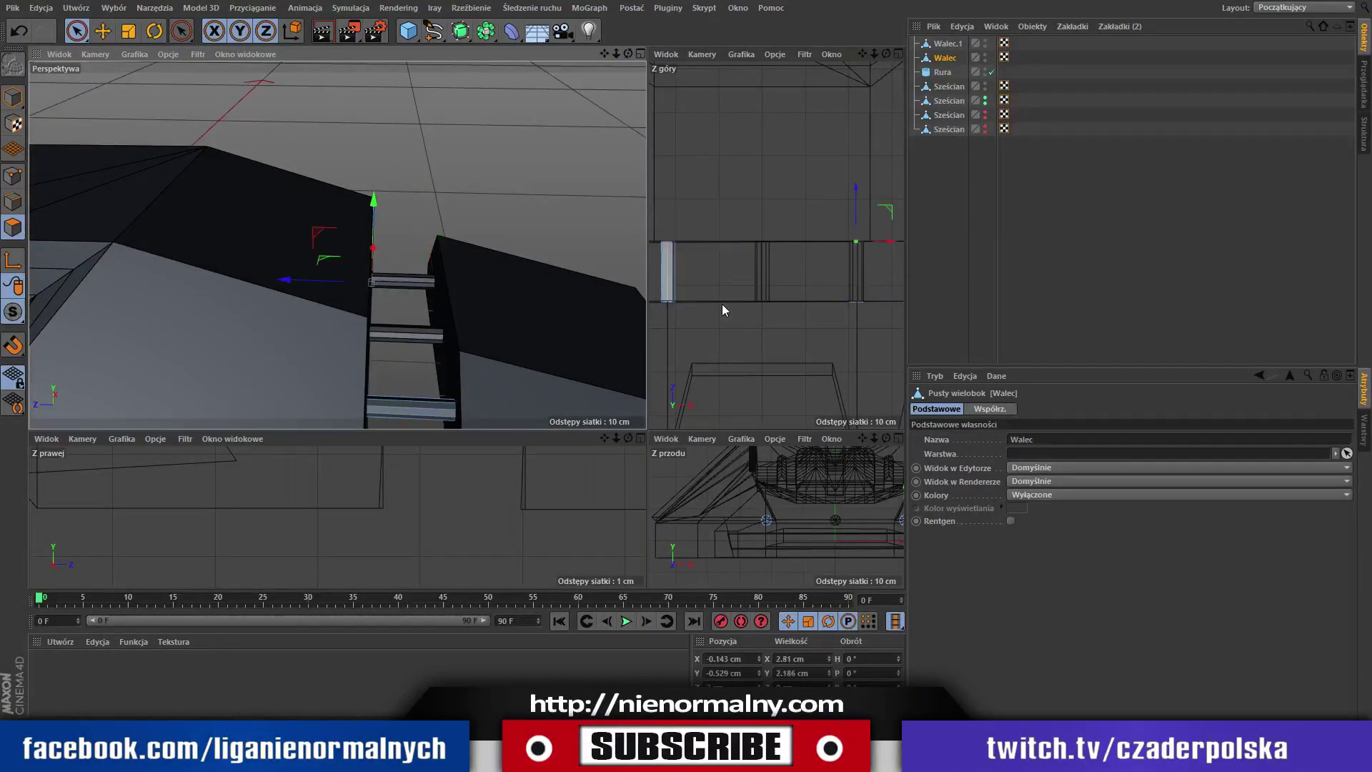
left_click(768, 521)
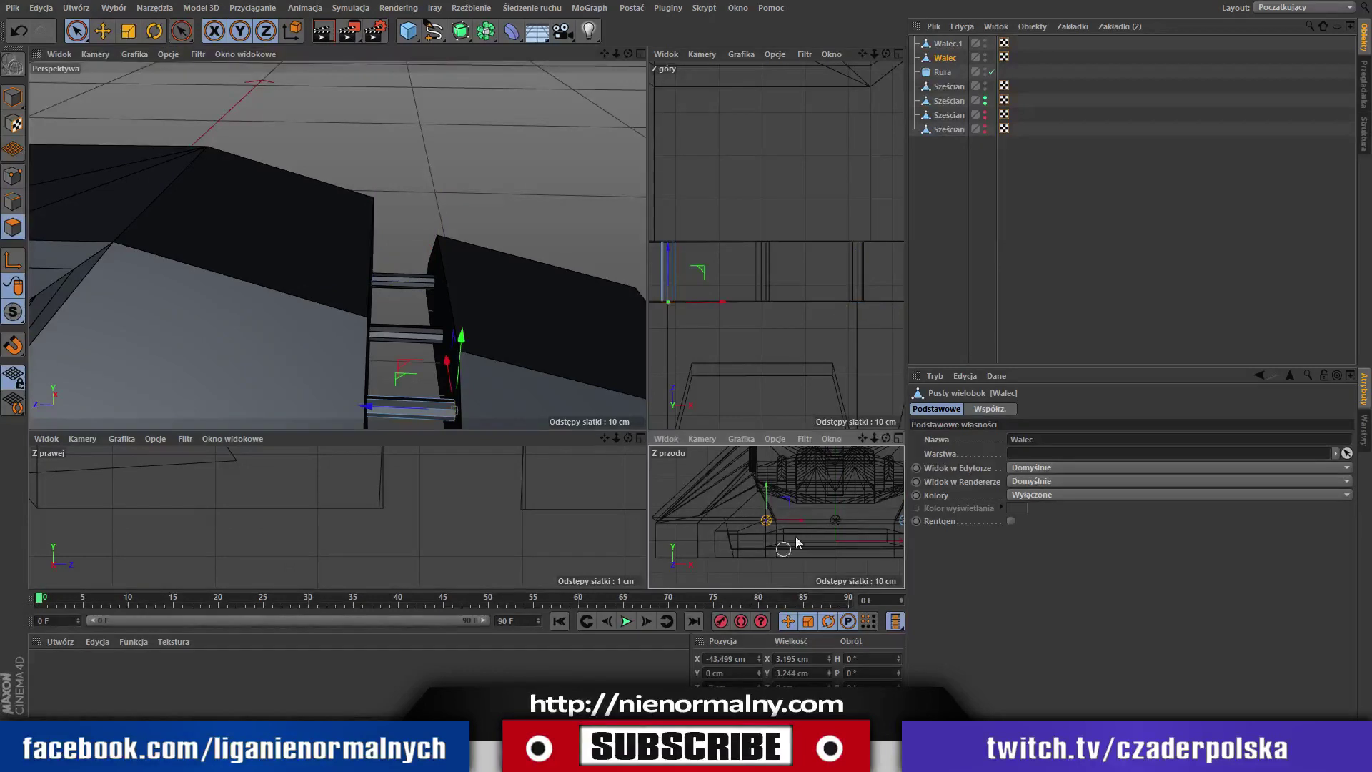
left_click(879, 524)
left_click_drag(859, 445, 790, 491)
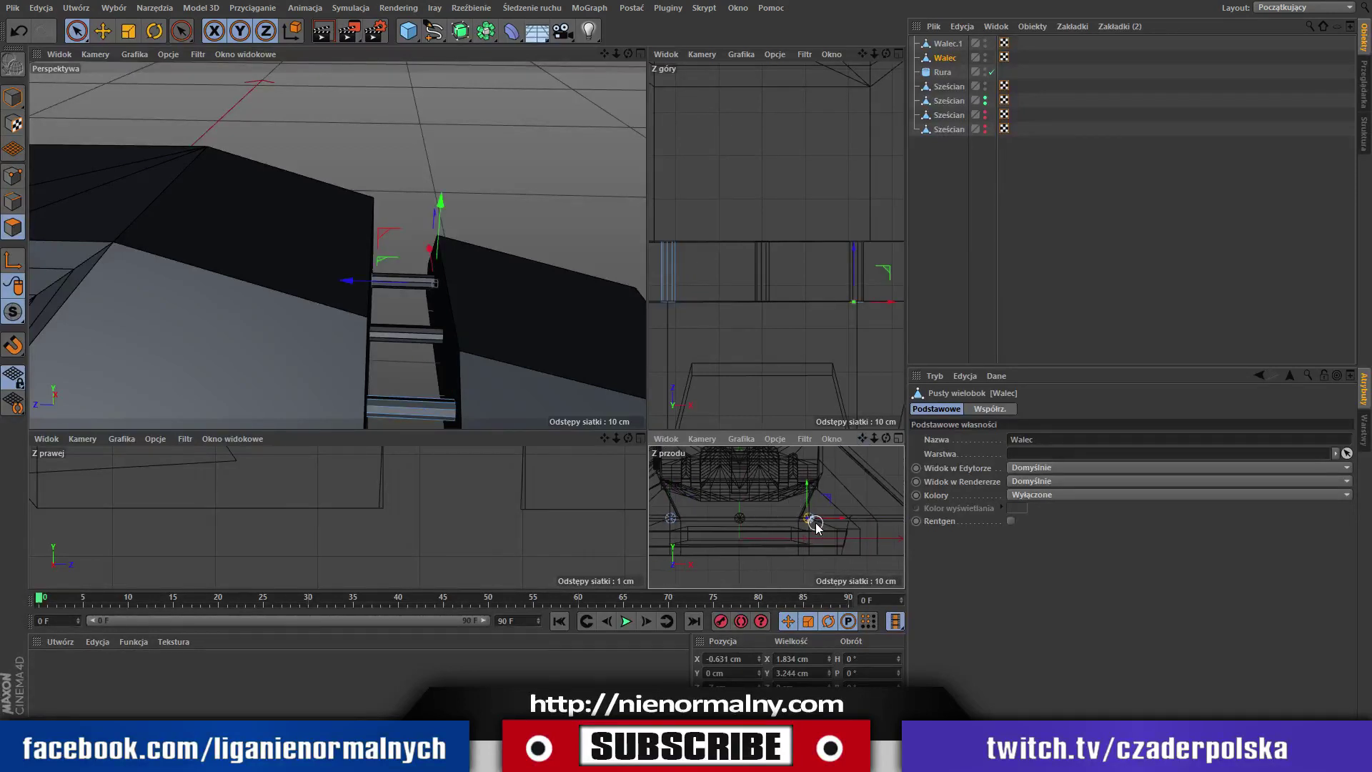
left_click(804, 394)
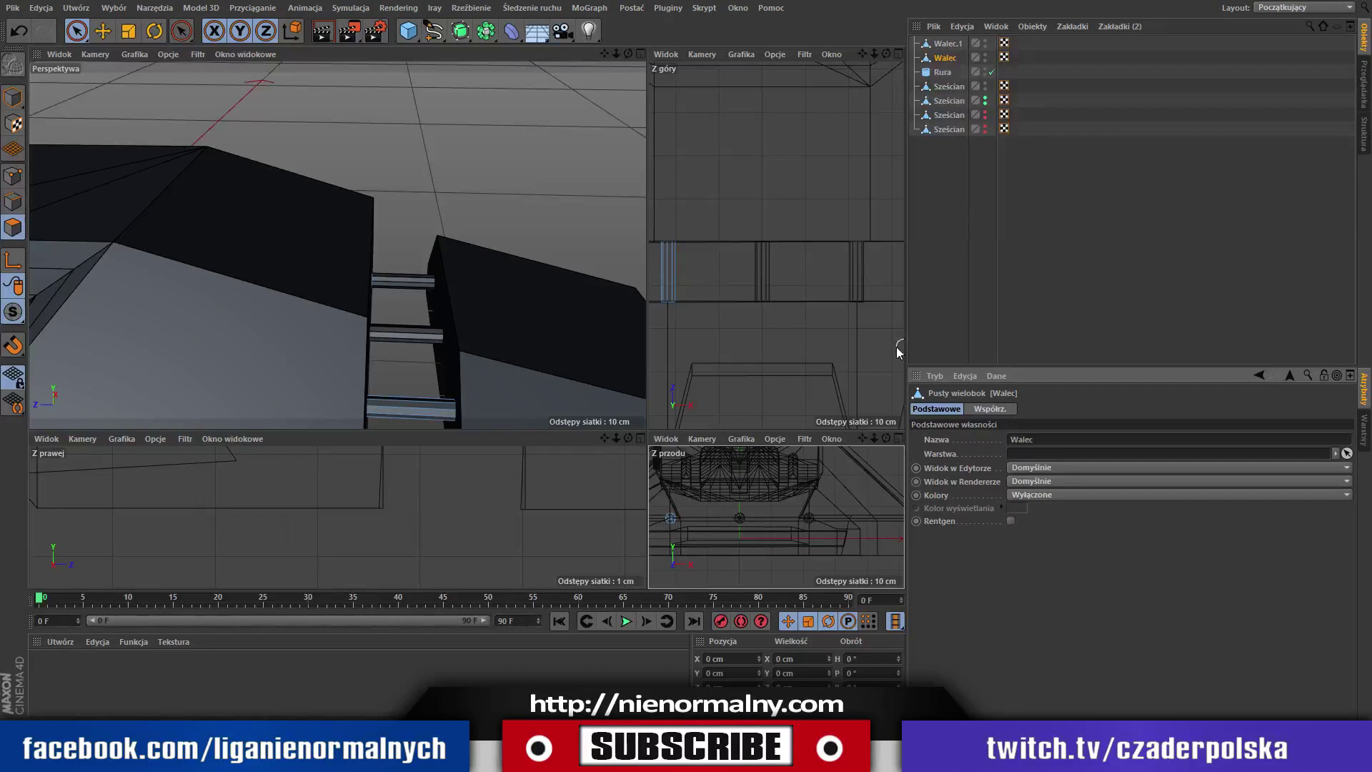
left_click(947, 44)
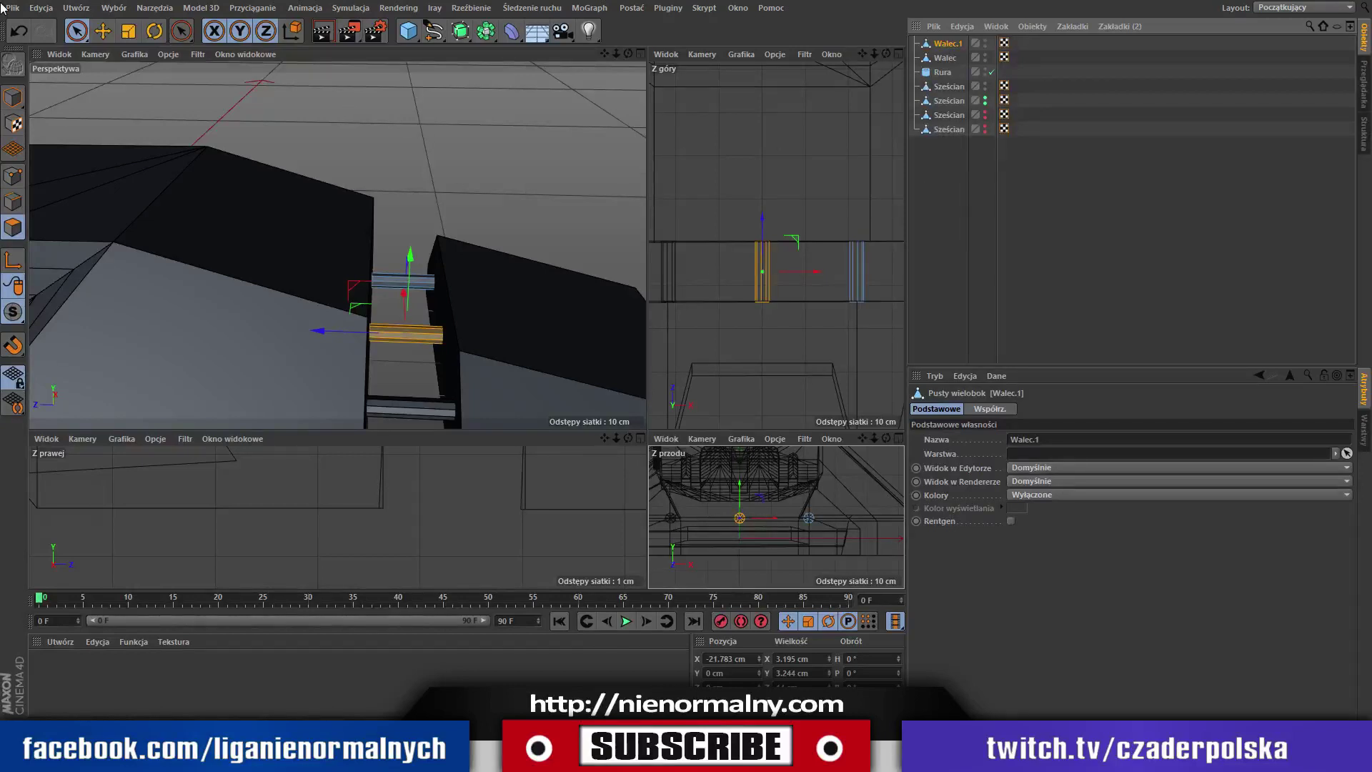
Raise Walec.1 along Y to about 6.6 cm and orbit around it.
left_click_drag(417, 256, 419, 243)
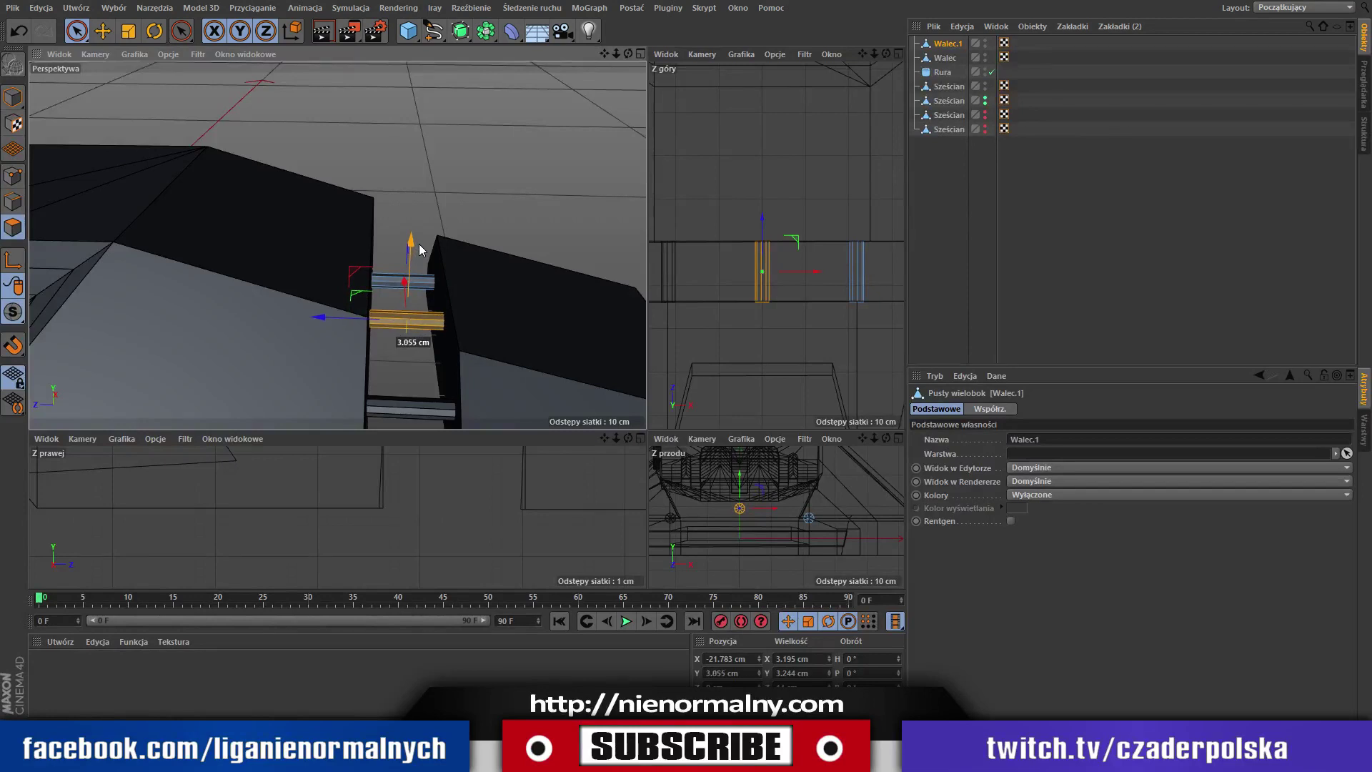
left_click_drag(419, 243, 428, 228)
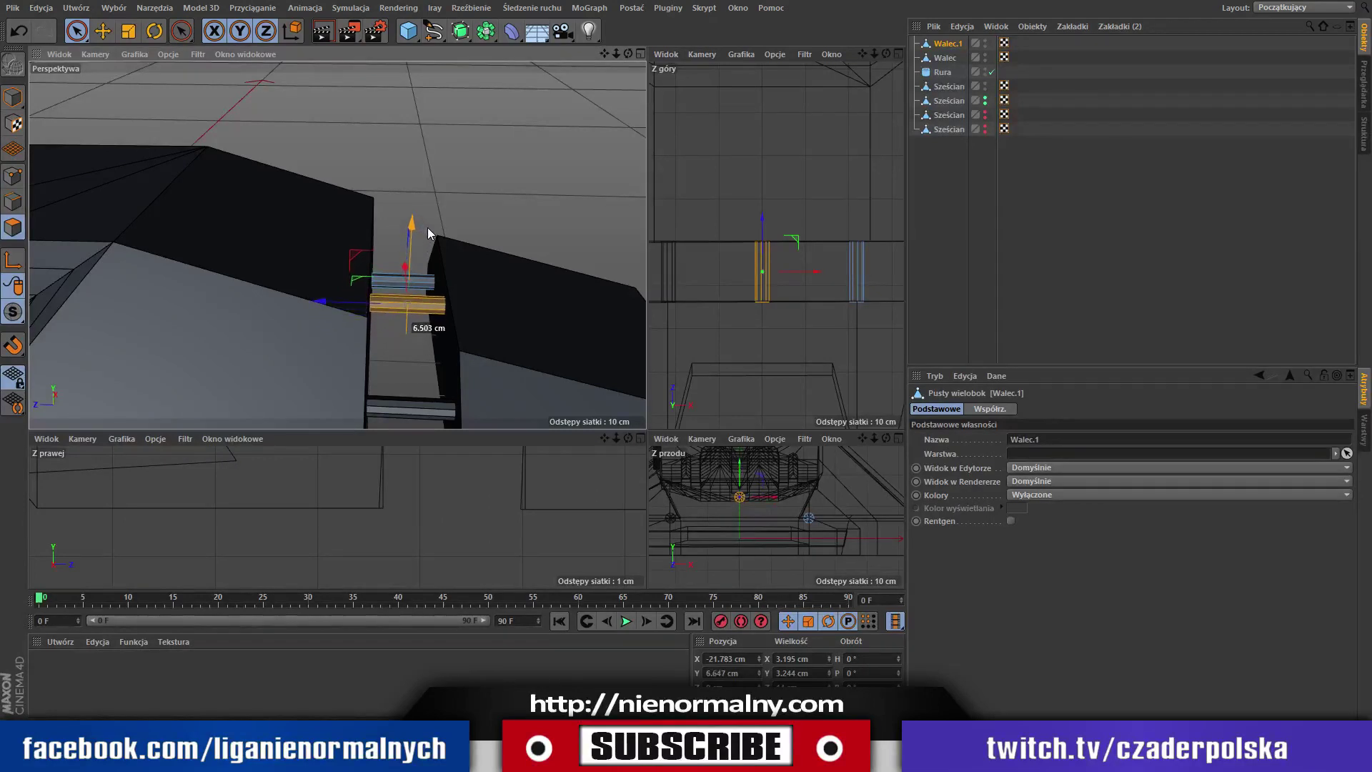
left_click_drag(428, 228, 343, 143, "alt")
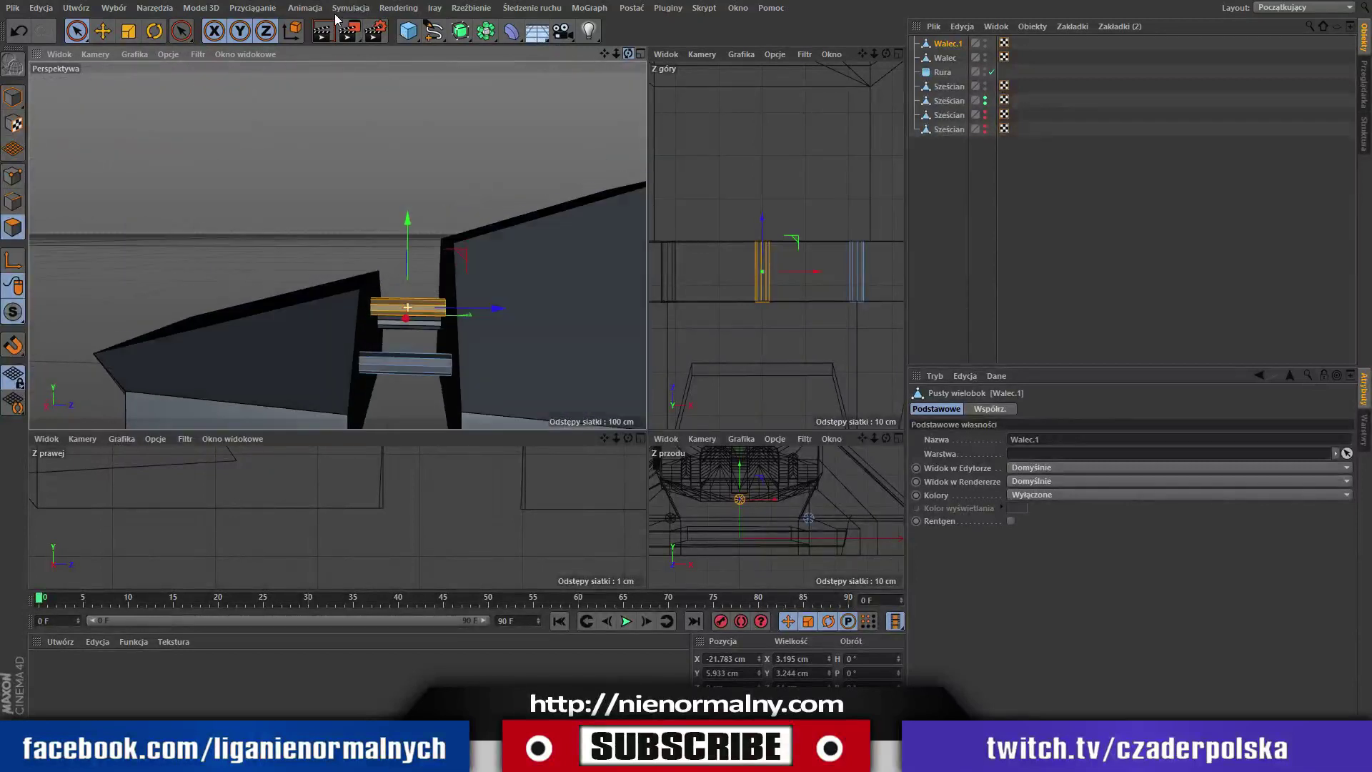
mouse_move(336, 18)
left_mouse_down("alt")
mouse_move(308, 12)
mouse_move(486, 371)
left_mouse_up("alt")
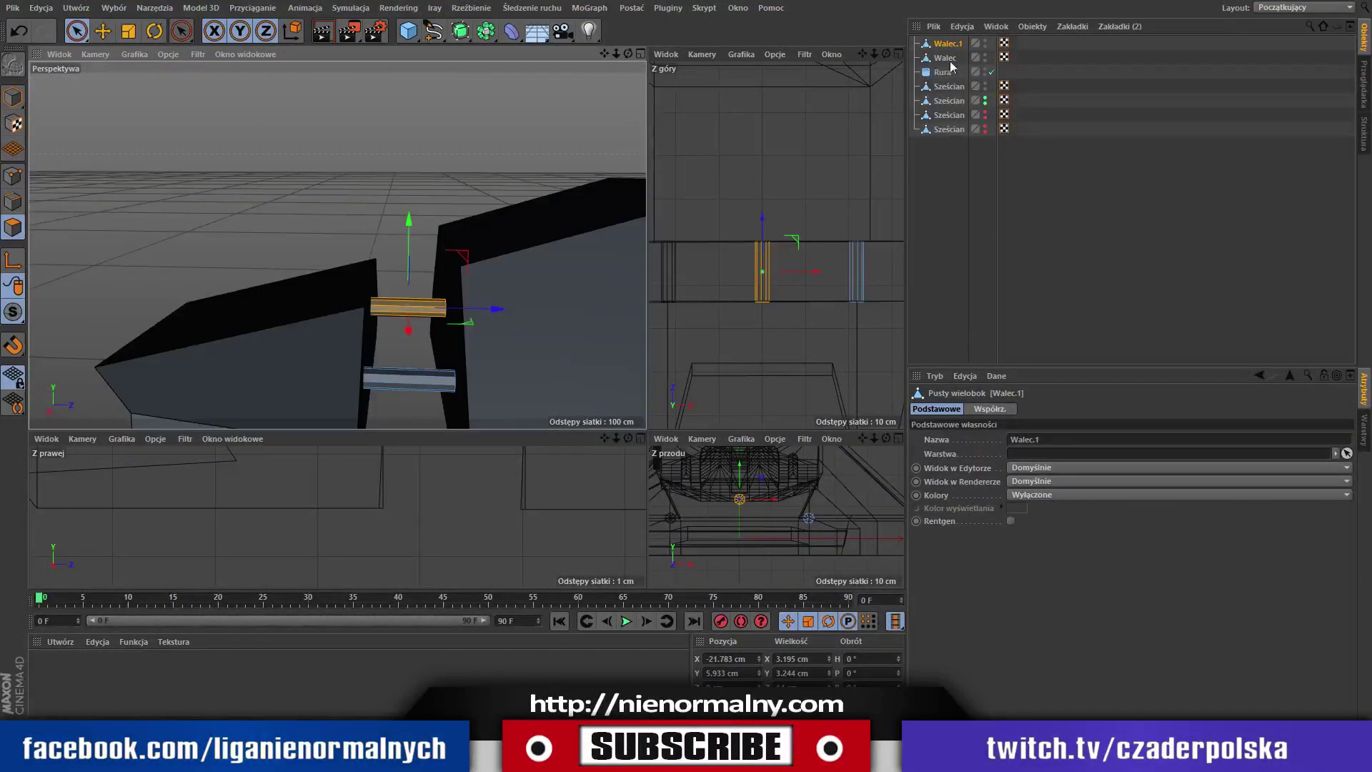
Select the other cylinder strut and orbit to view the cylinders from several angles.
left_click(868, 297)
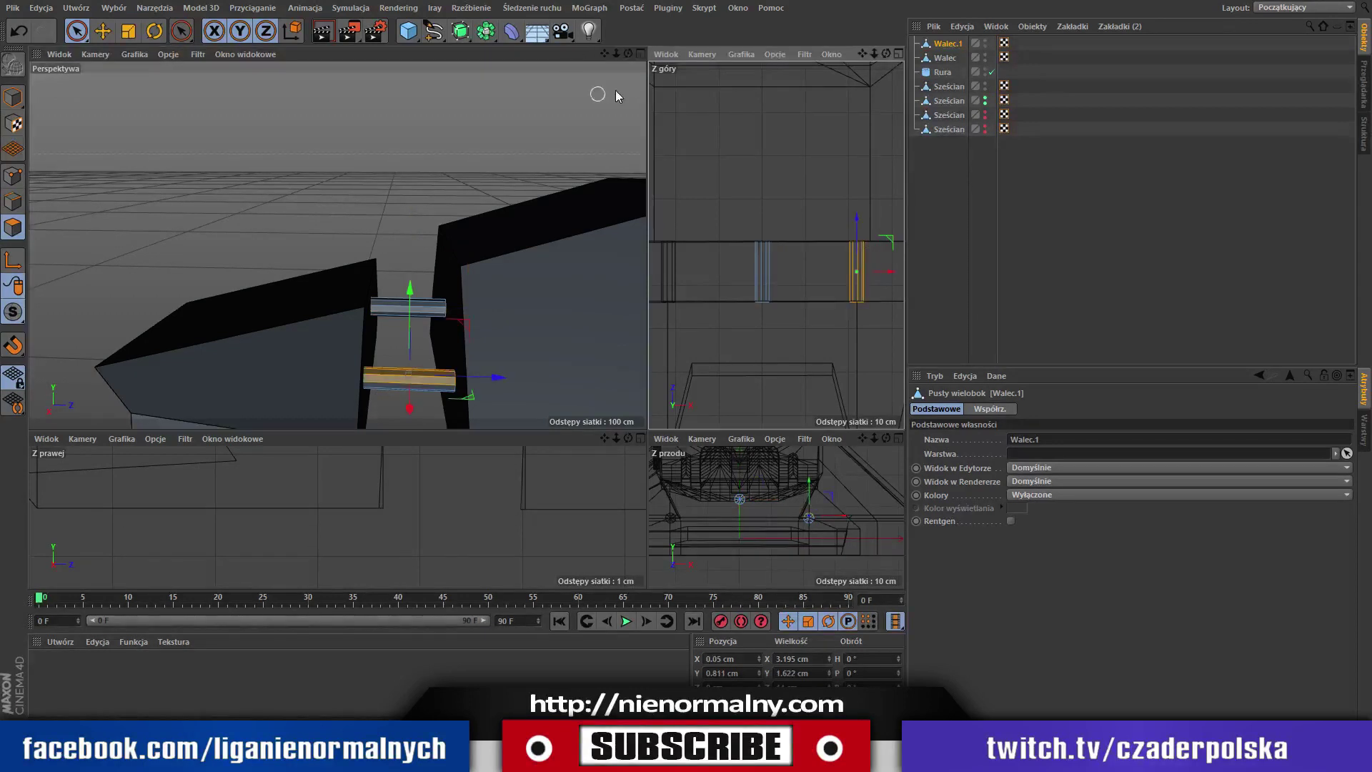
left_click_drag(615, 90, 413, 375, "alt")
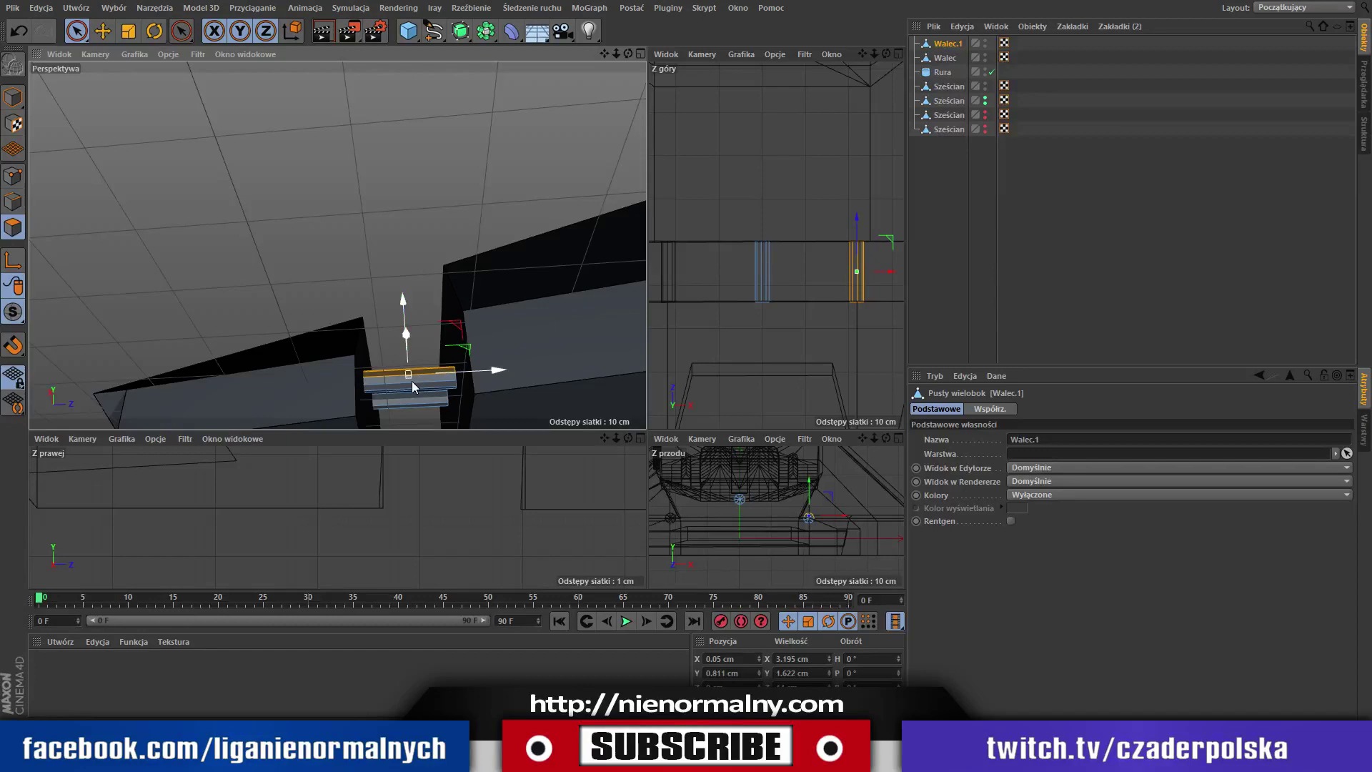
left_click(412, 380)
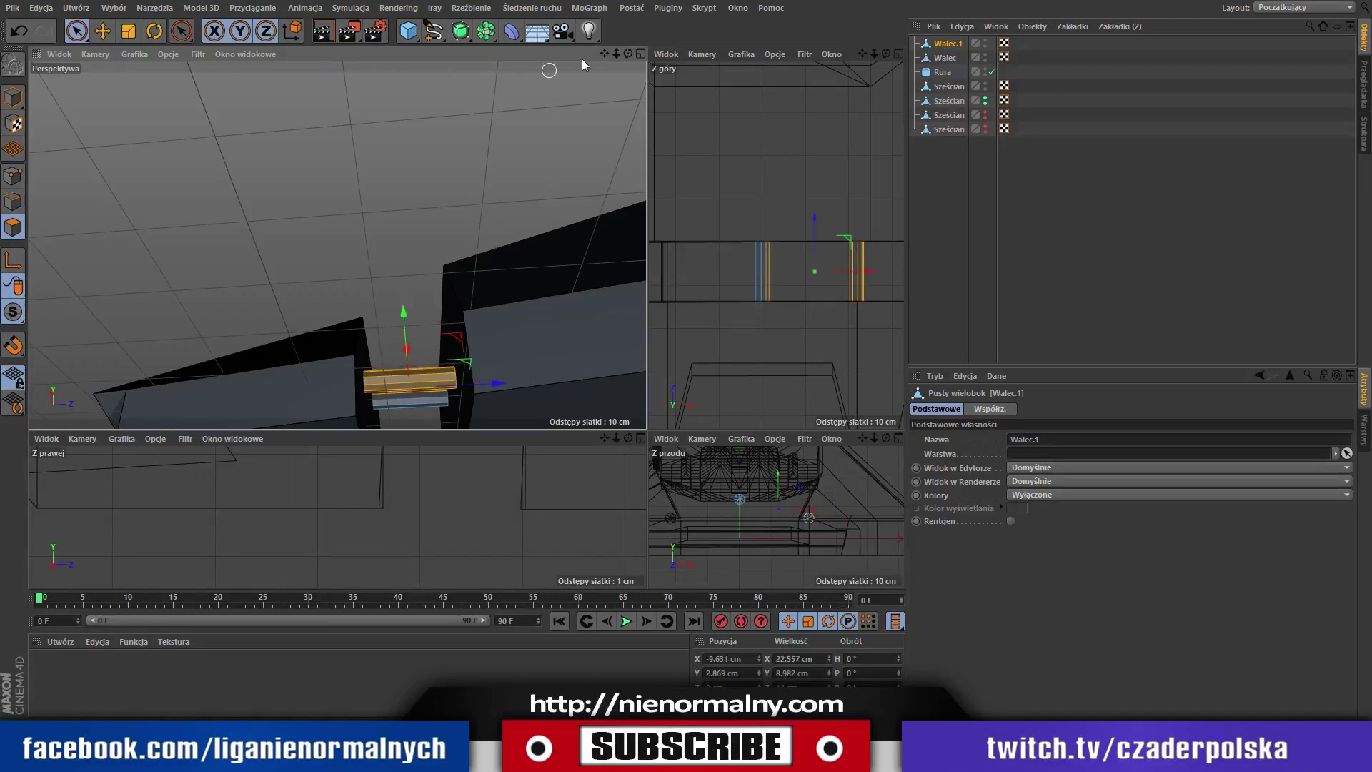
left_click_drag(583, 60, 351, 61, "alt")
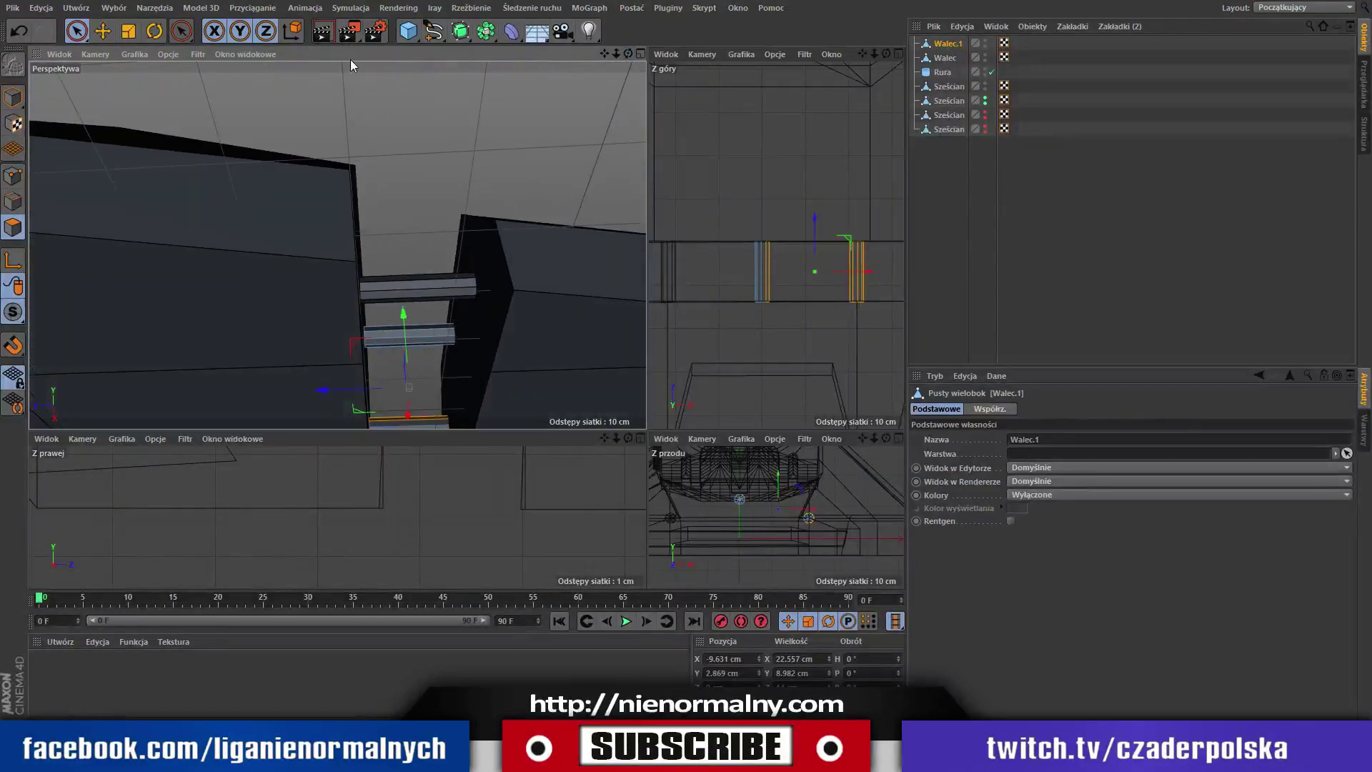
mouse_move(555, 50)
left_mouse_down("alt")
mouse_move(420, 361)
mouse_move(582, 219)
mouse_move(413, 221)
mouse_move(353, 197)
mouse_move(529, 392)
left_mouse_up("alt")
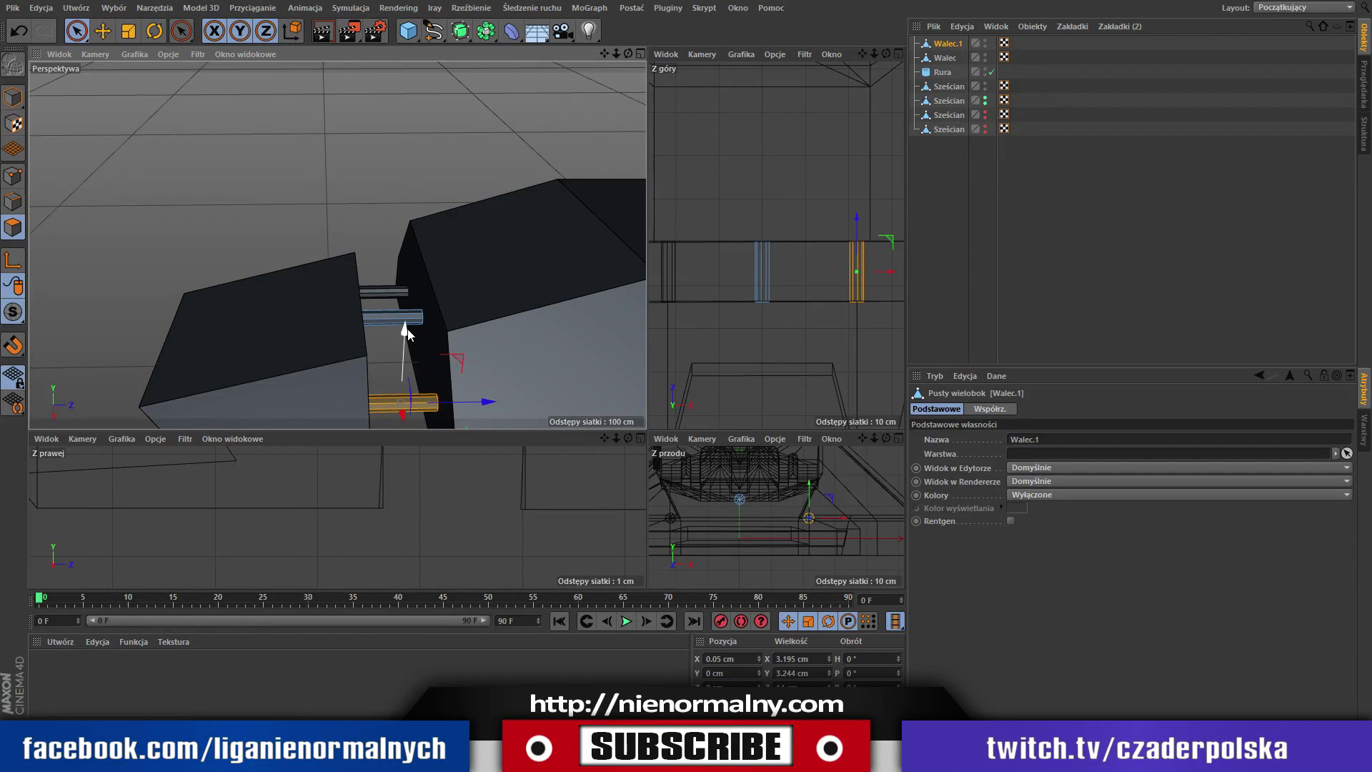
left_click_drag(406, 329, 410, 367)
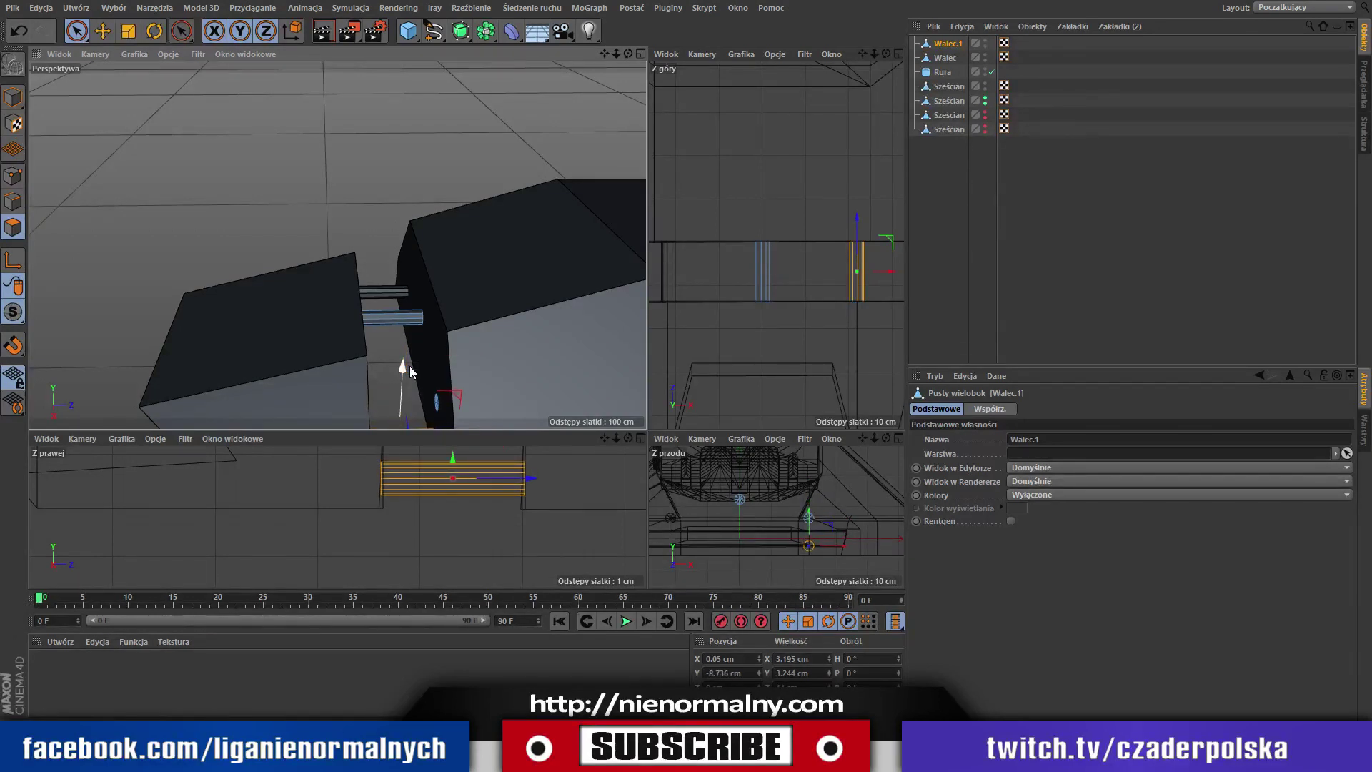
left_click_drag(628, 53, 611, 21)
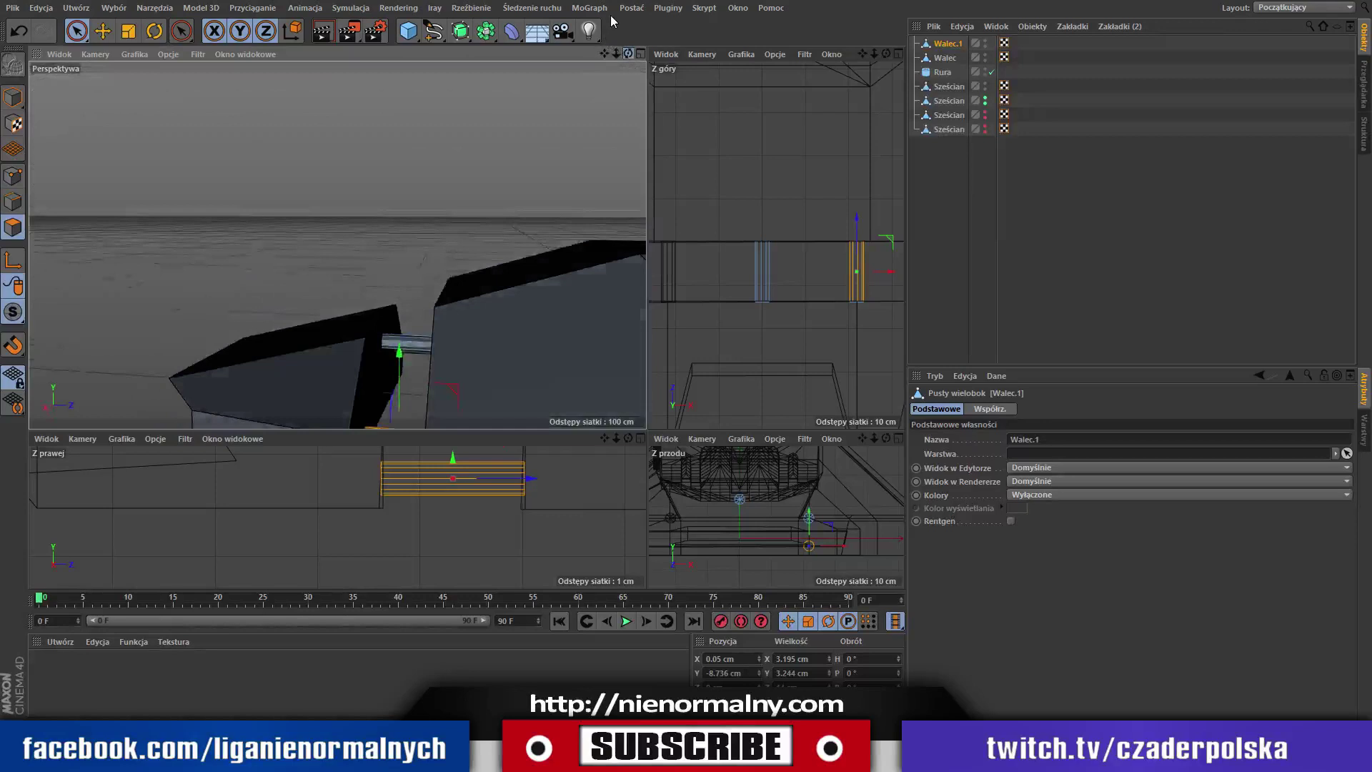
left_click_drag(611, 21, 635, 86)
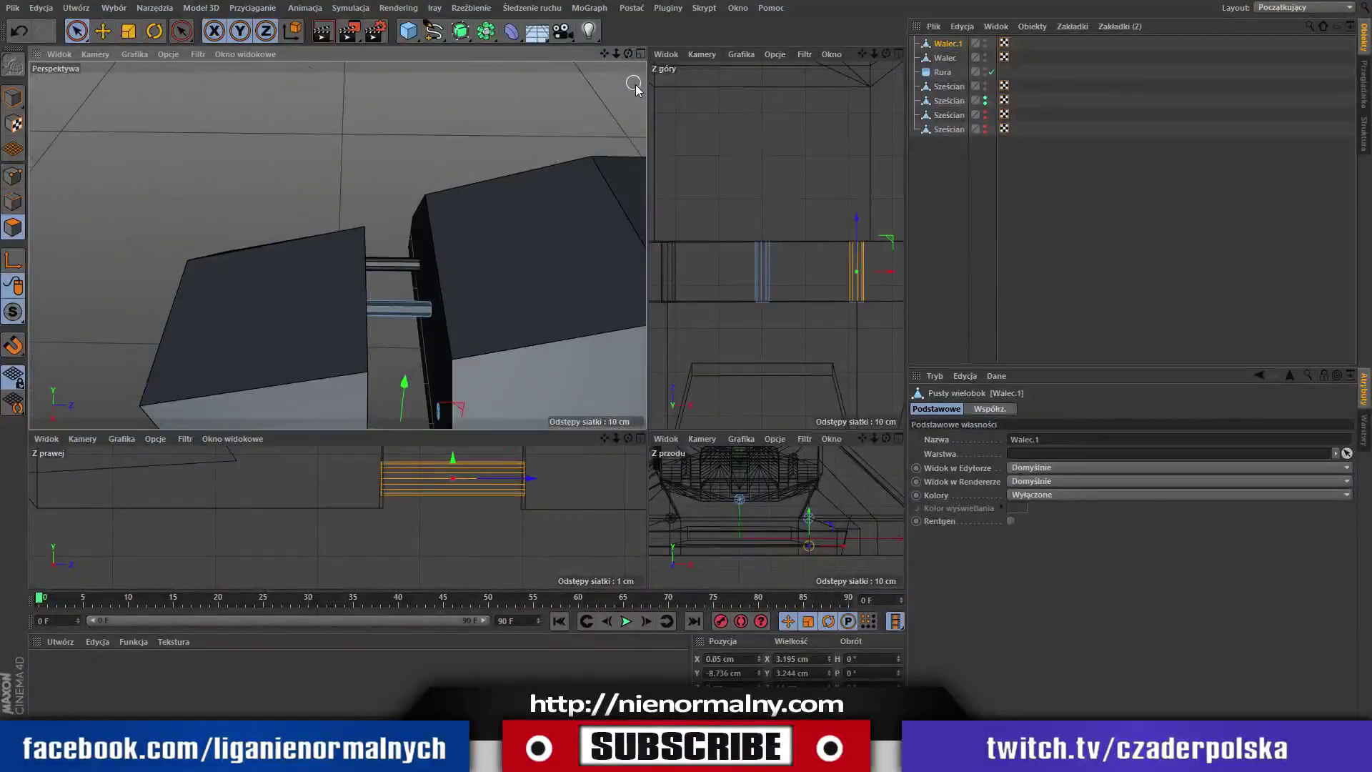
key("ctrl+z")
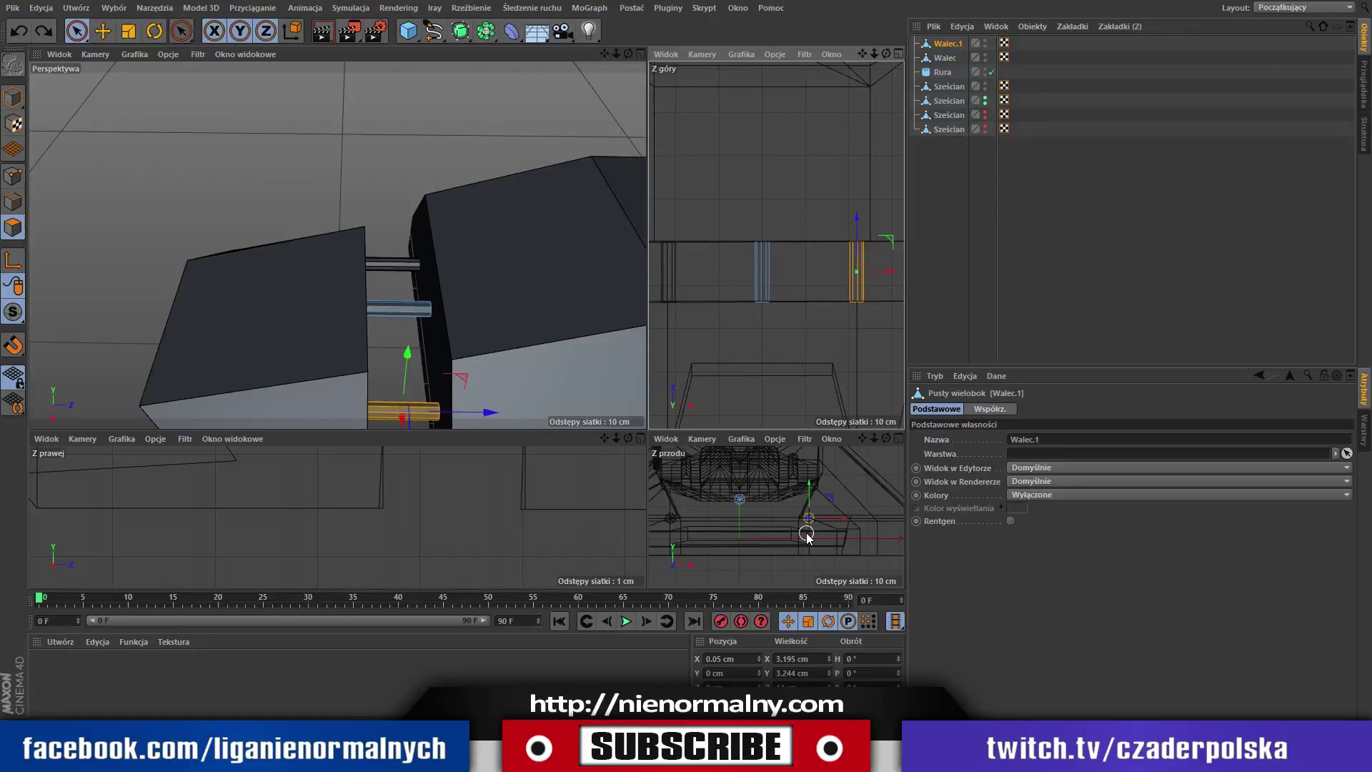
left_click(806, 535)
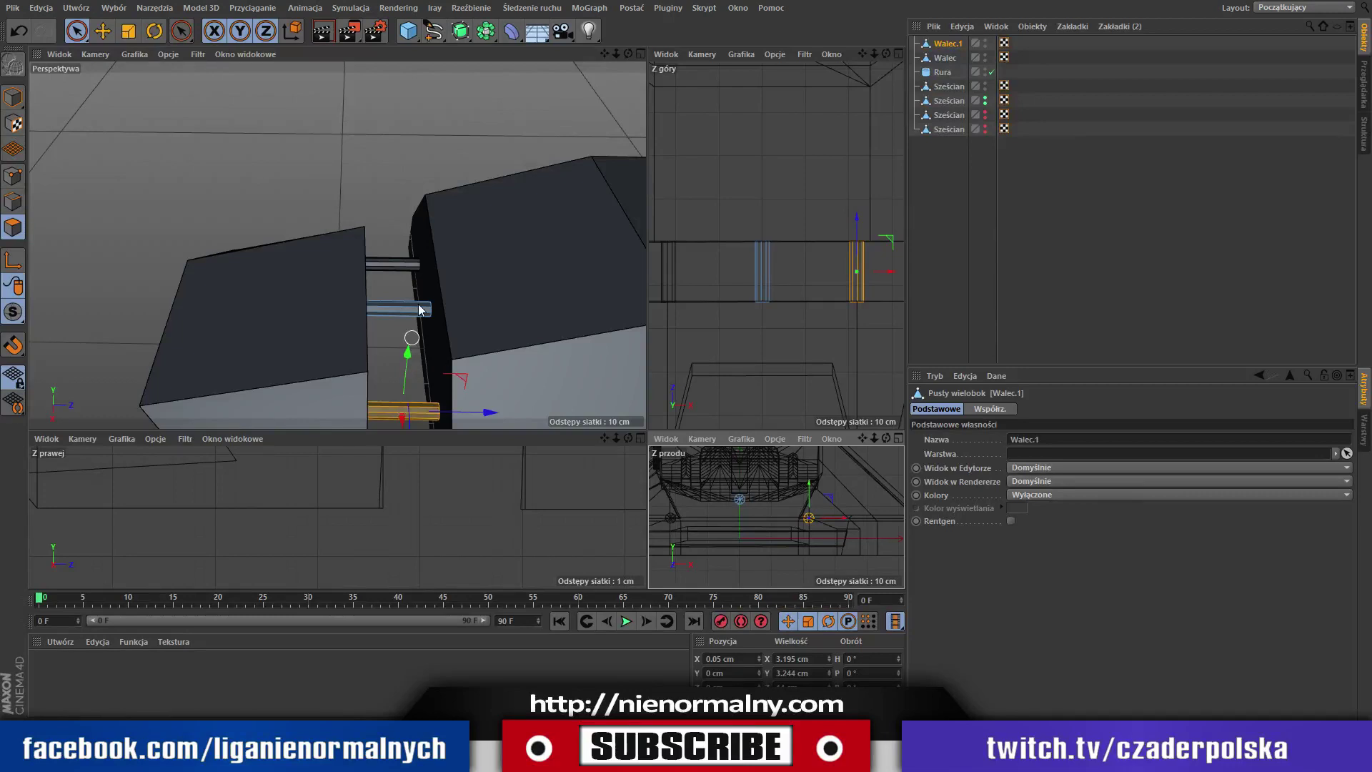
left_click_drag(408, 353, 406, 380)
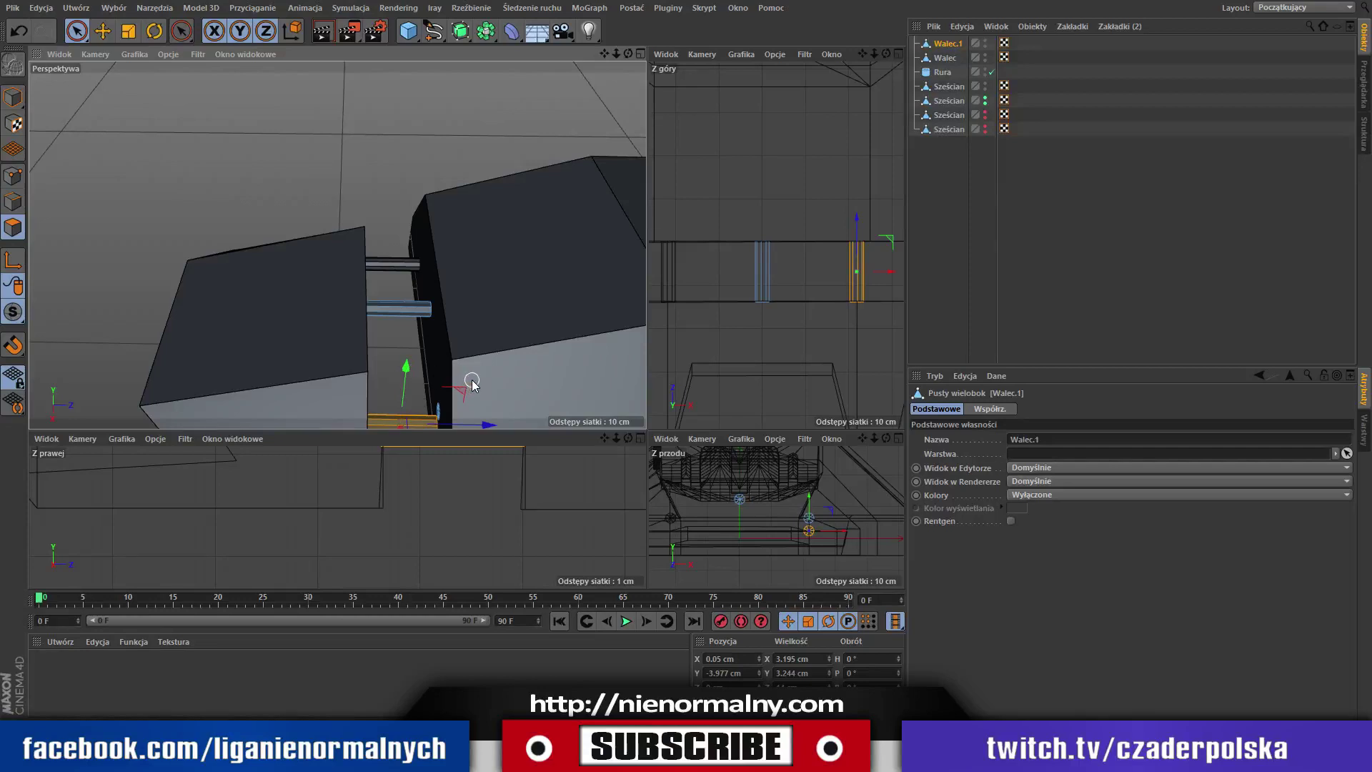
key("ctrl+z")
key("ctrl+z")
key("ctrl+z")
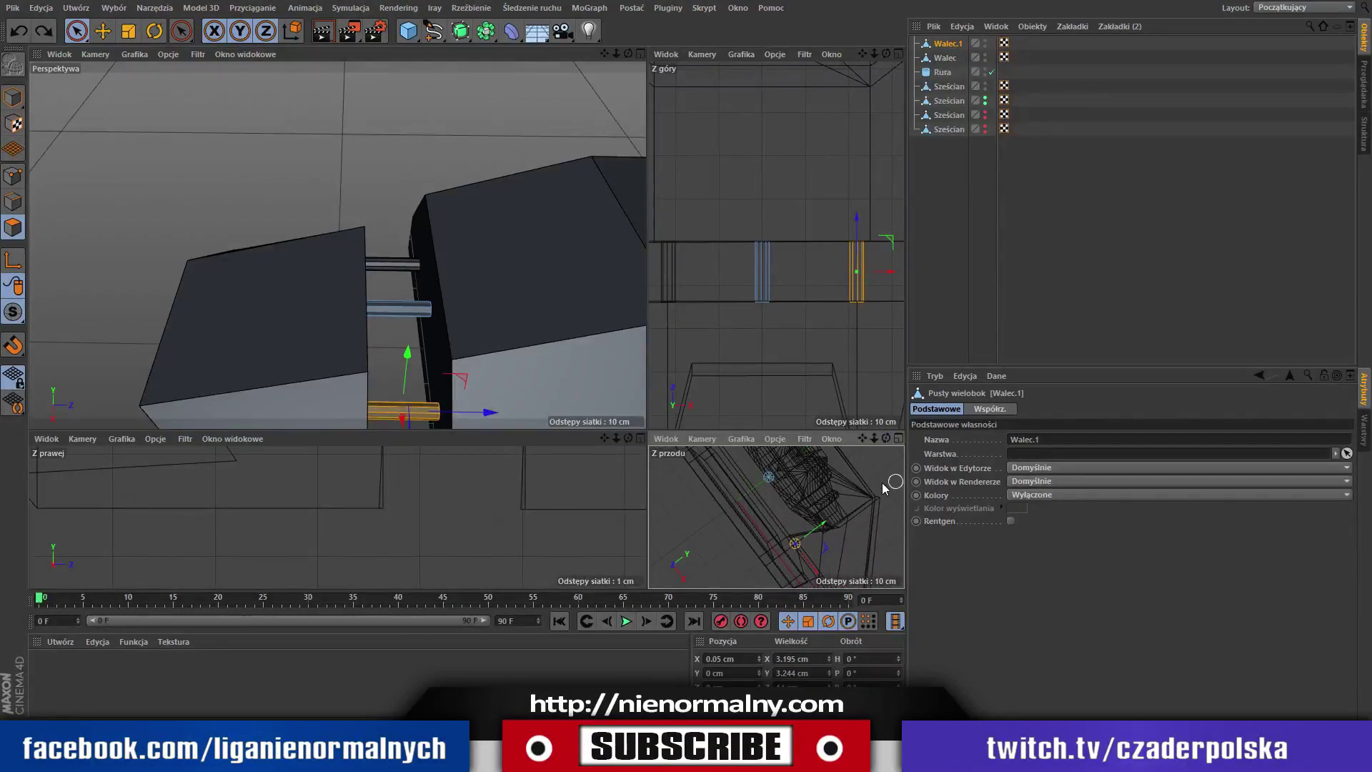
Lower Walec.1 to Y -3.657 cm, rotating the front and perspective views to check it.
left_click_drag(882, 482, 871, 438, "alt")
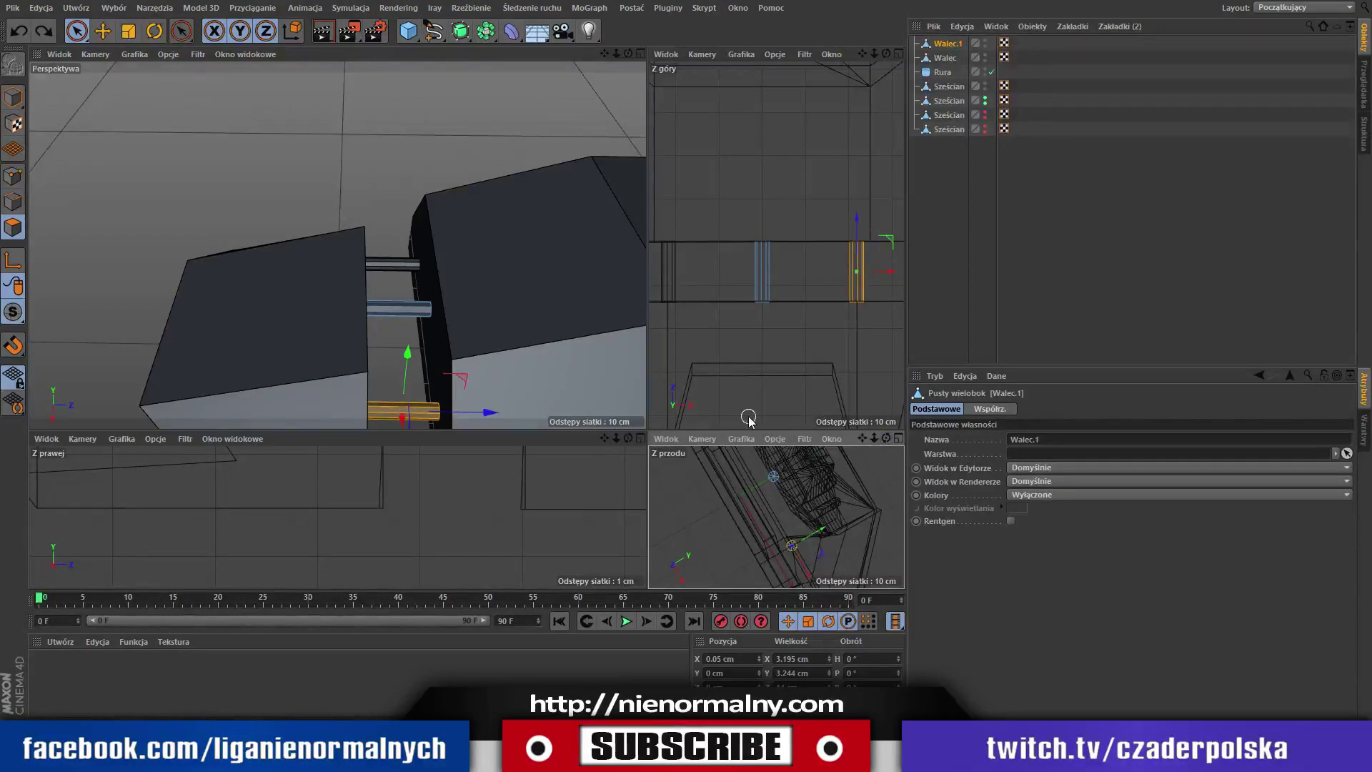
left_click_drag(628, 54, 401, 411)
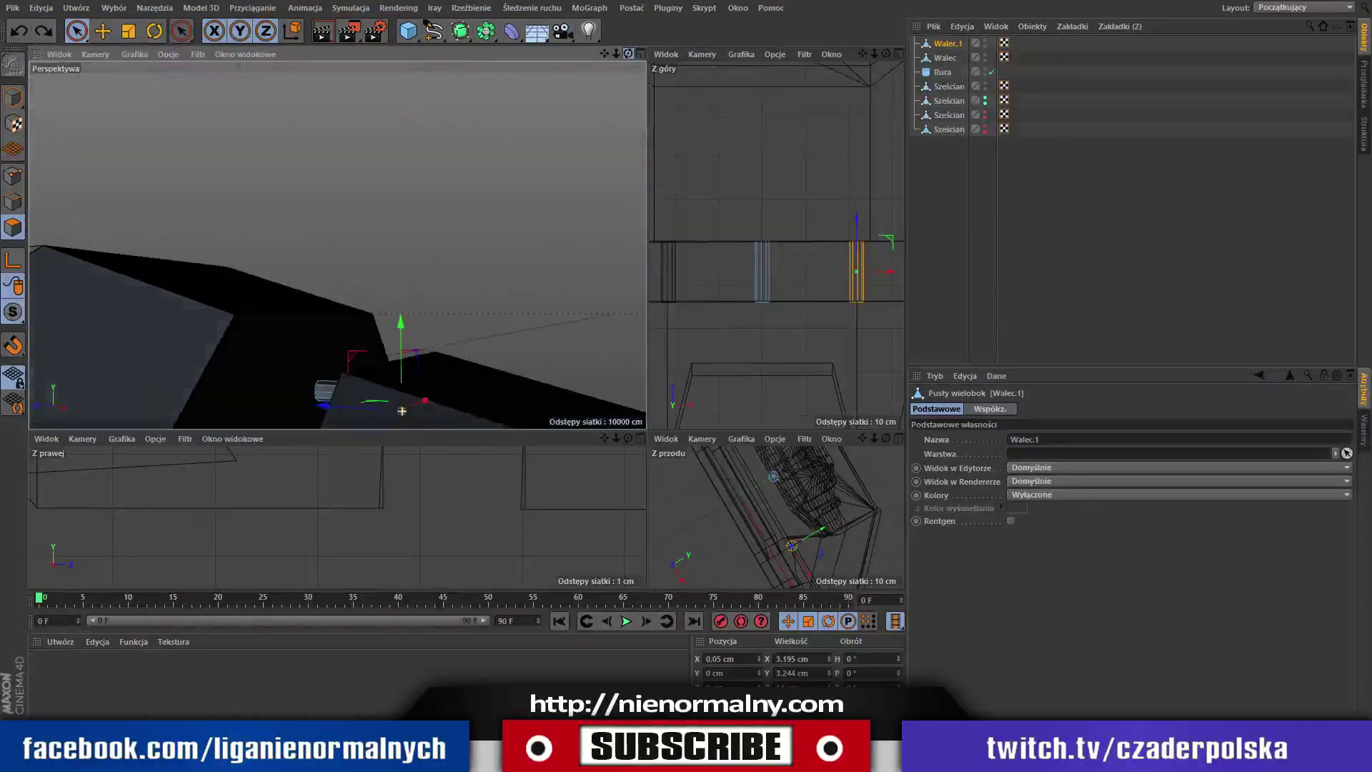
left_click_drag(628, 53, 542, 44)
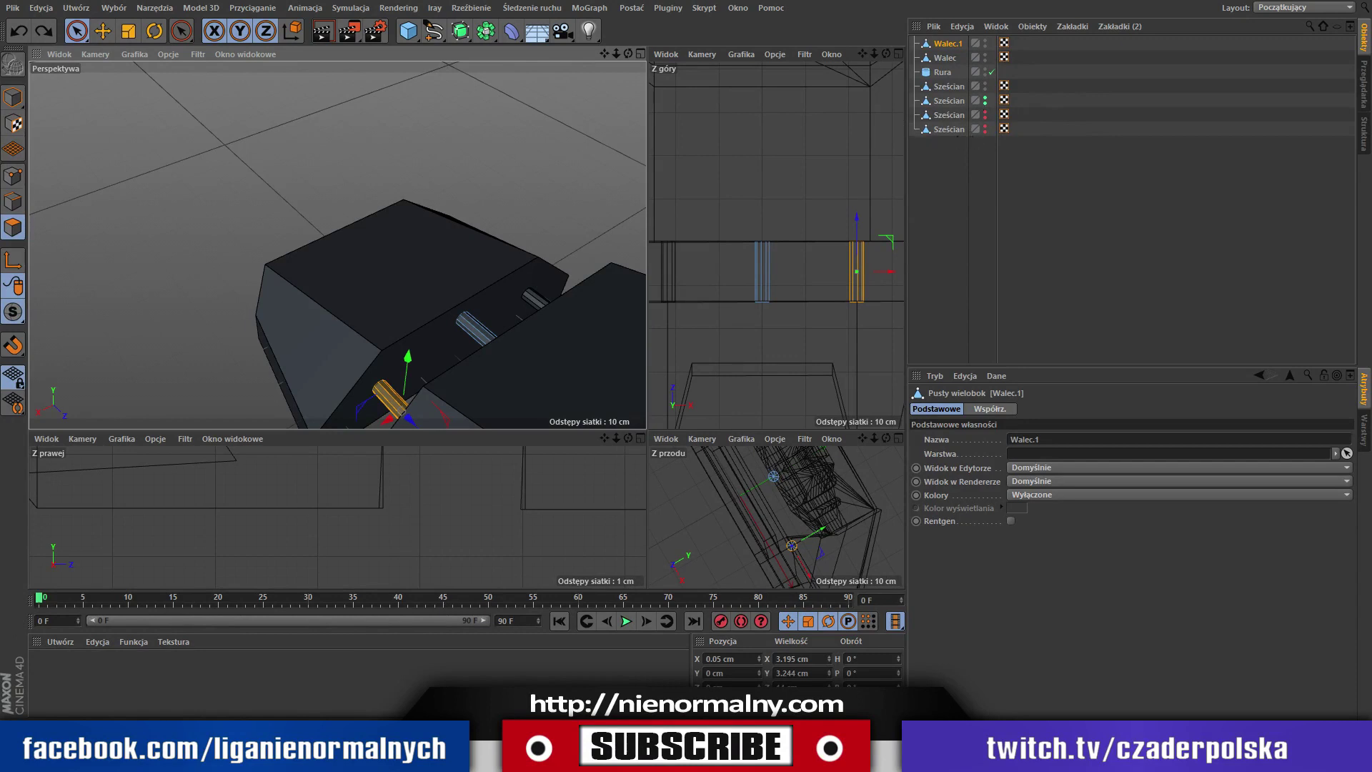
mouse_move(876, 55)
left_mouse_down()
mouse_move(874, 92)
mouse_move(629, 66)
mouse_move(622, 8)
mouse_move(425, 255)
left_mouse_up()
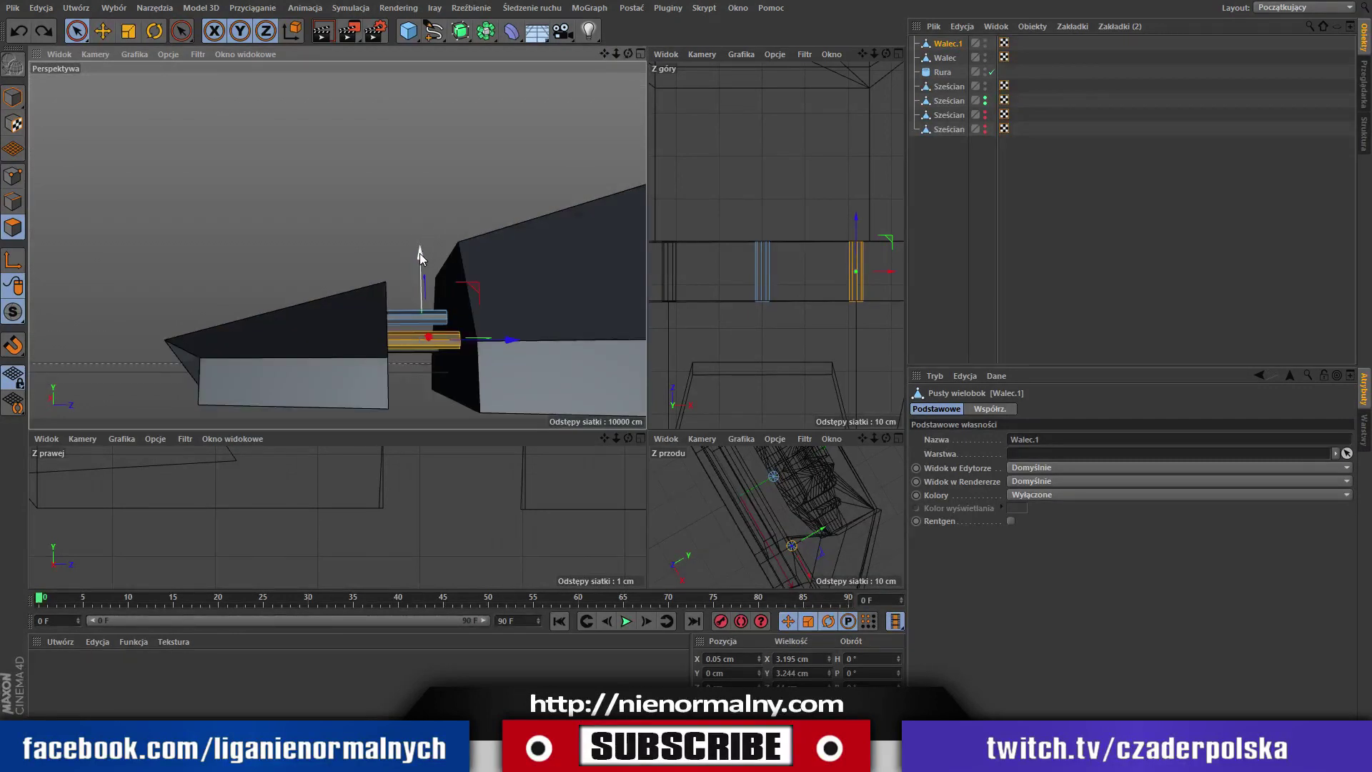
left_click_drag(420, 255, 434, 273)
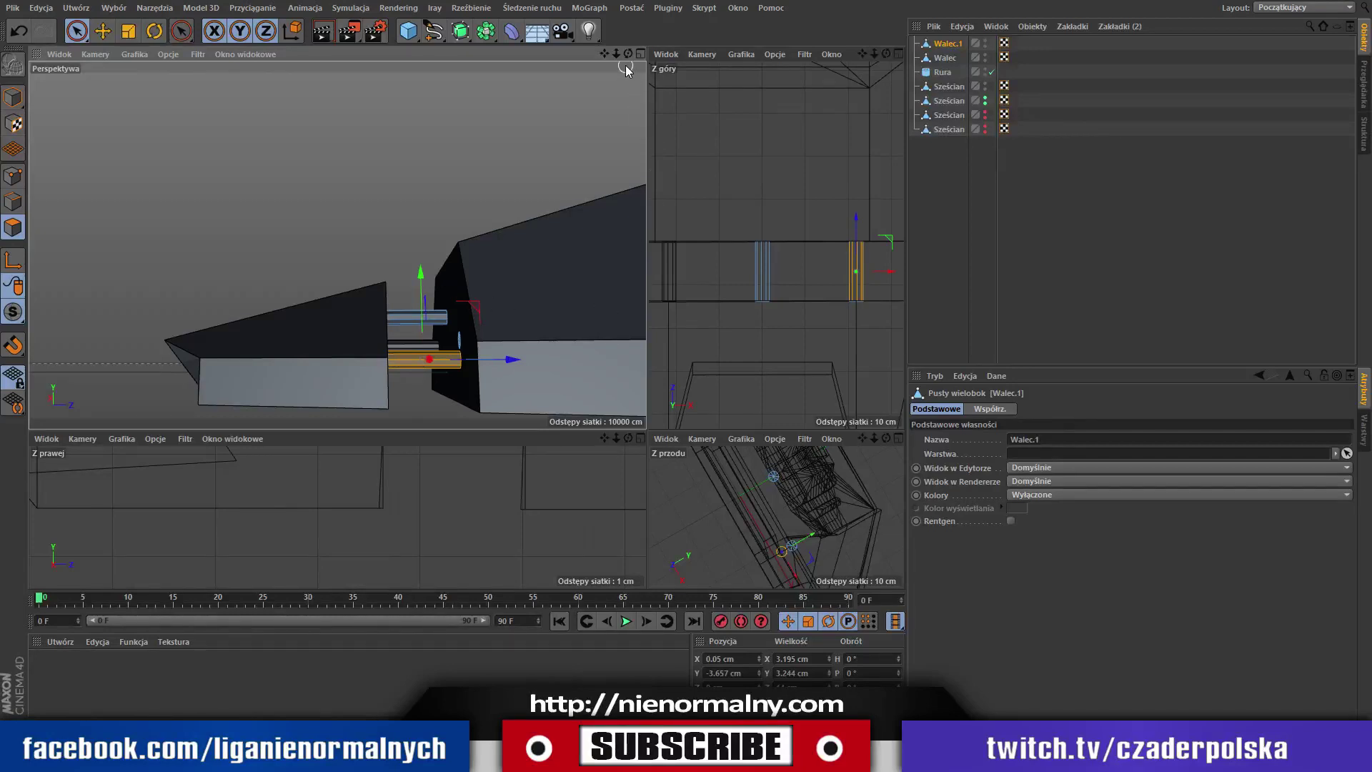
mouse_move(627, 55)
left_mouse_down()
mouse_move(764, 148)
mouse_move(662, 117)
mouse_move(782, 127)
mouse_move(885, 110)
mouse_move(913, 60)
mouse_move(656, 126)
mouse_move(772, 242)
left_mouse_up()
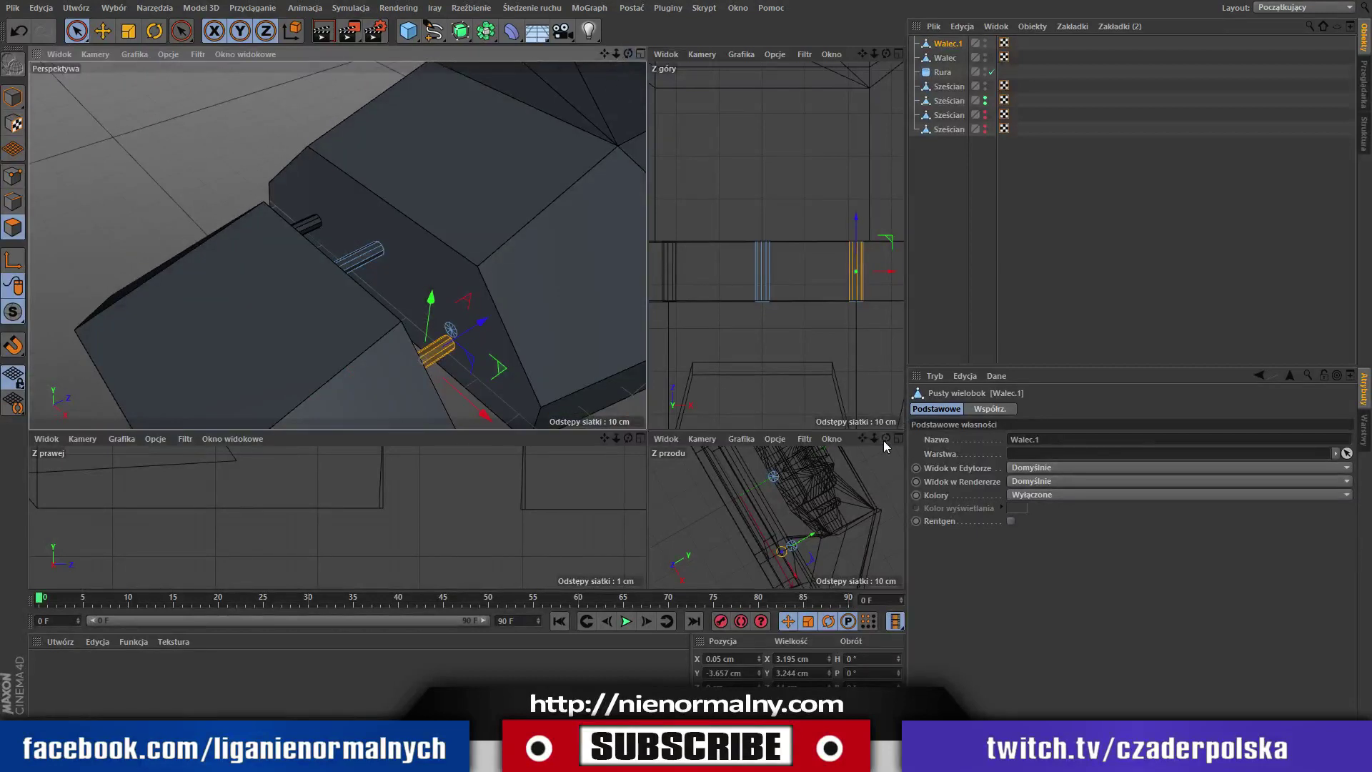
mouse_move(884, 441)
left_mouse_down()
mouse_move(859, 440)
mouse_move(965, 306)
left_mouse_up()
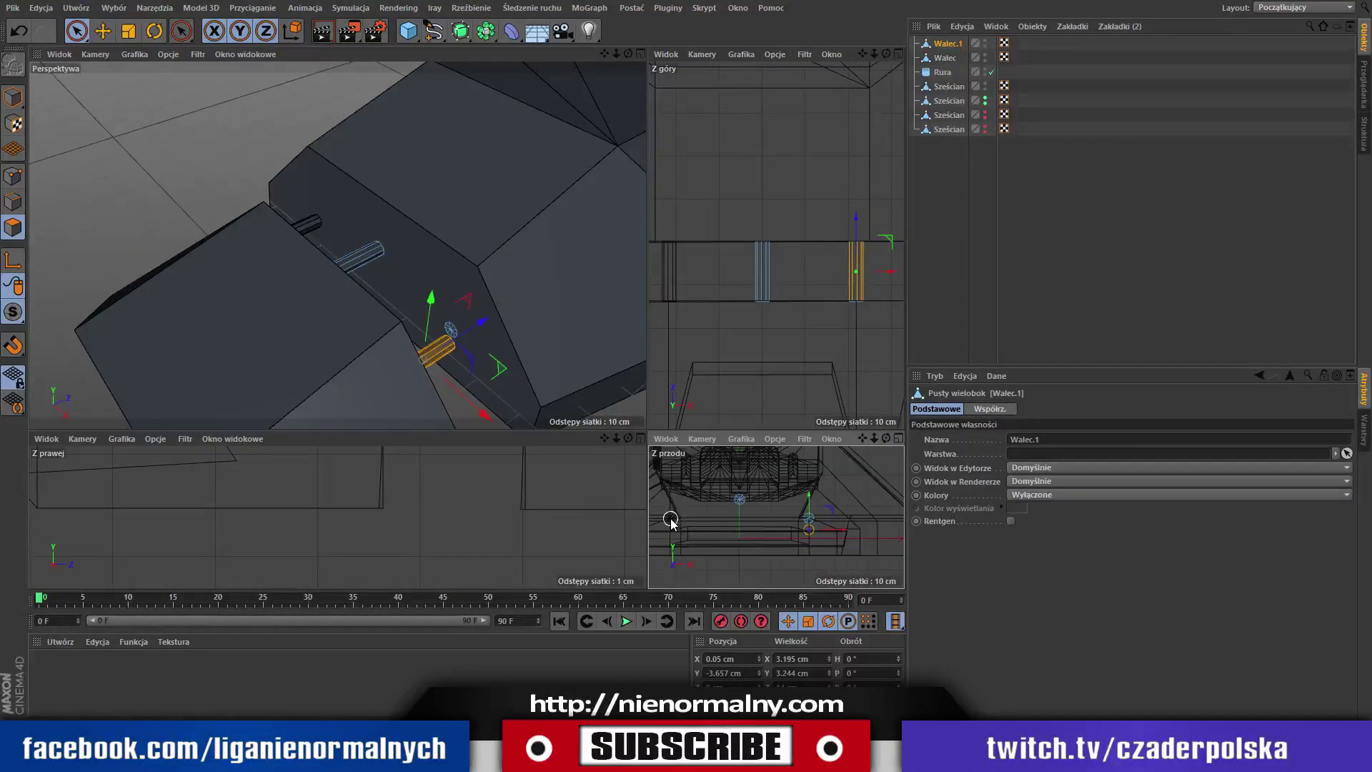
Lower the Walec strut along Y to line up with Walec.1, then select the Sześcian nose block.
left_click(954, 57)
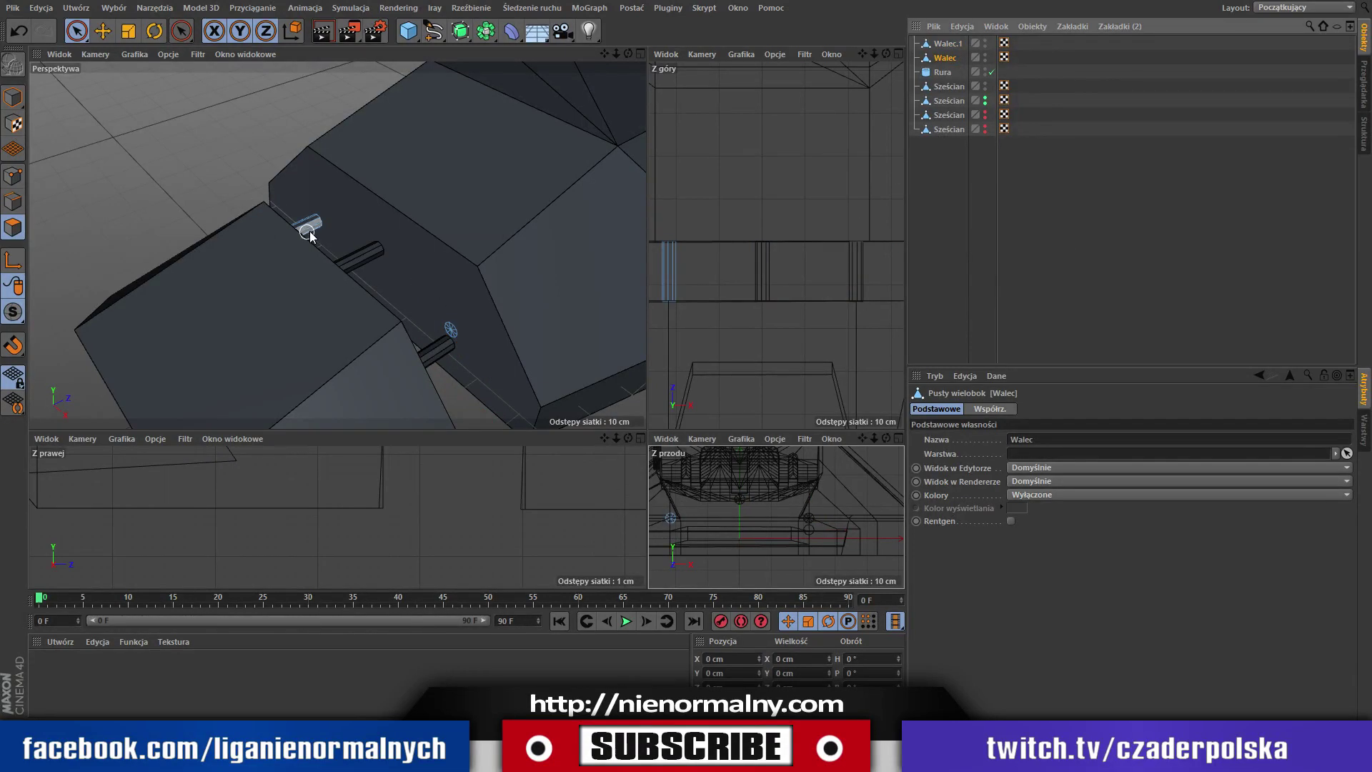
key("e")
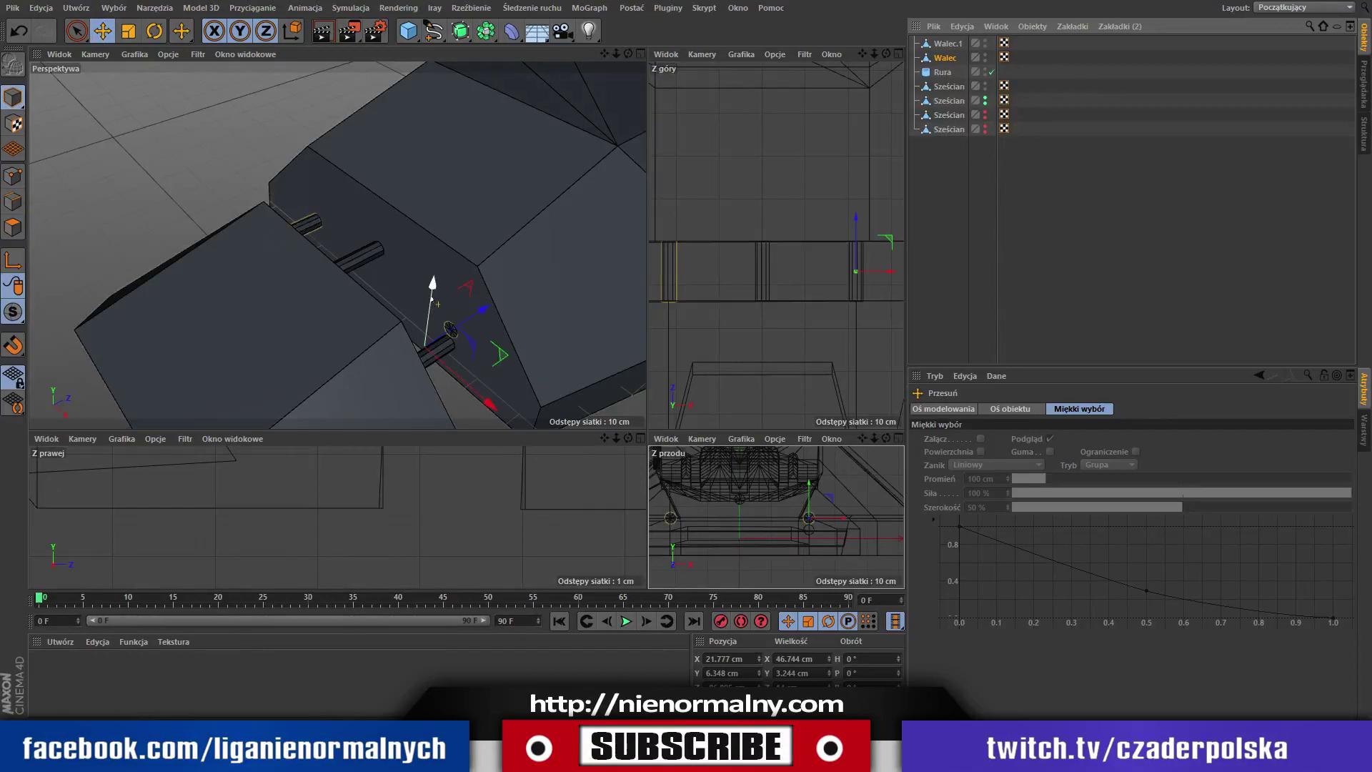
left_click_drag(432, 284, 440, 295)
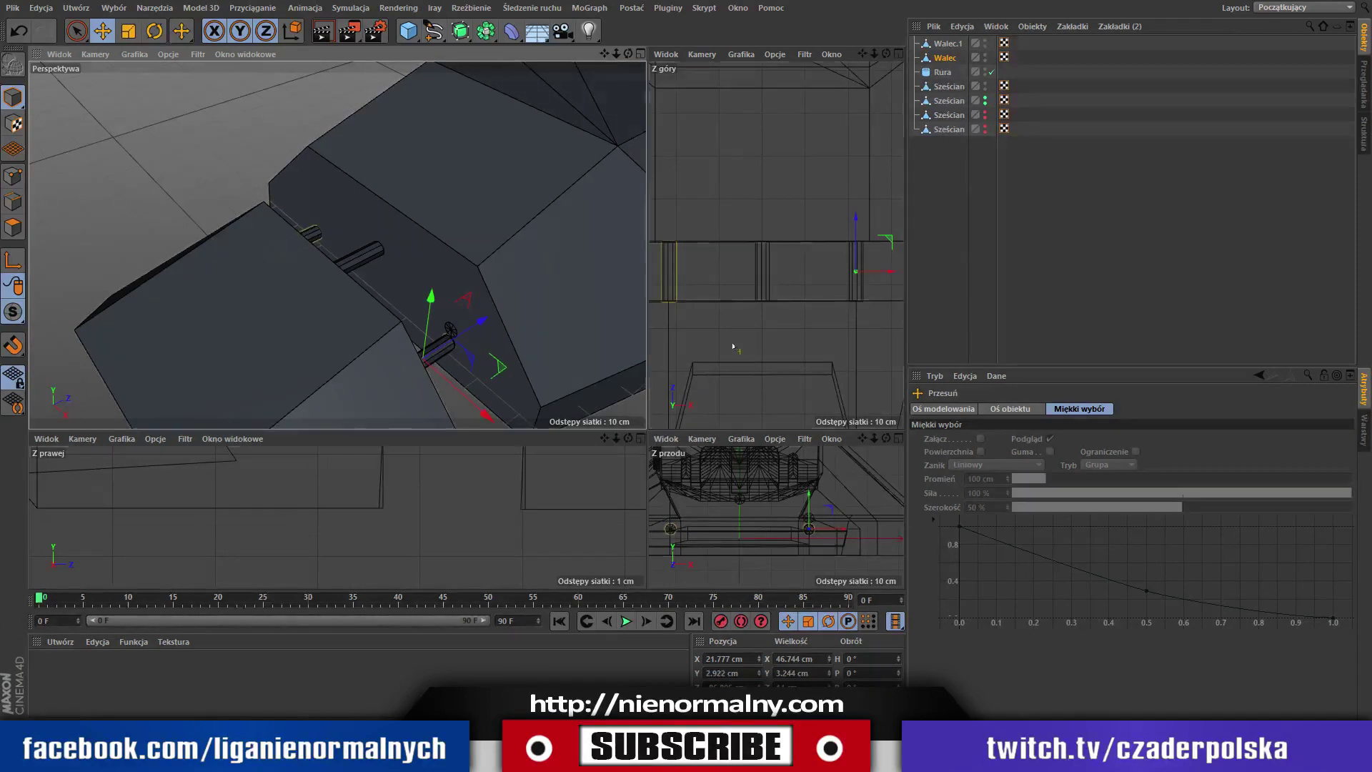
mouse_move(873, 438)
left_mouse_down()
mouse_move(878, 245)
mouse_move(431, 296)
mouse_move(439, 304)
left_mouse_up()
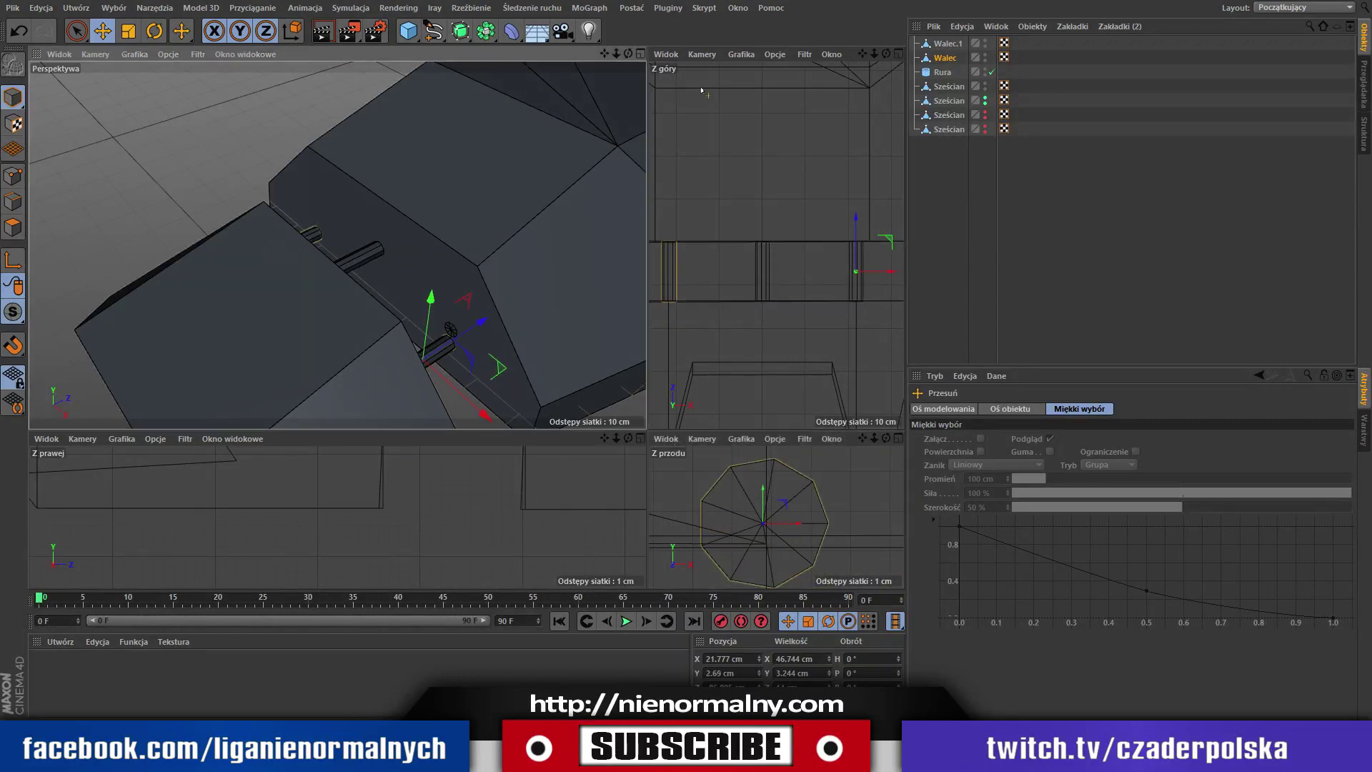
scroll(600, 116, "down", 5)
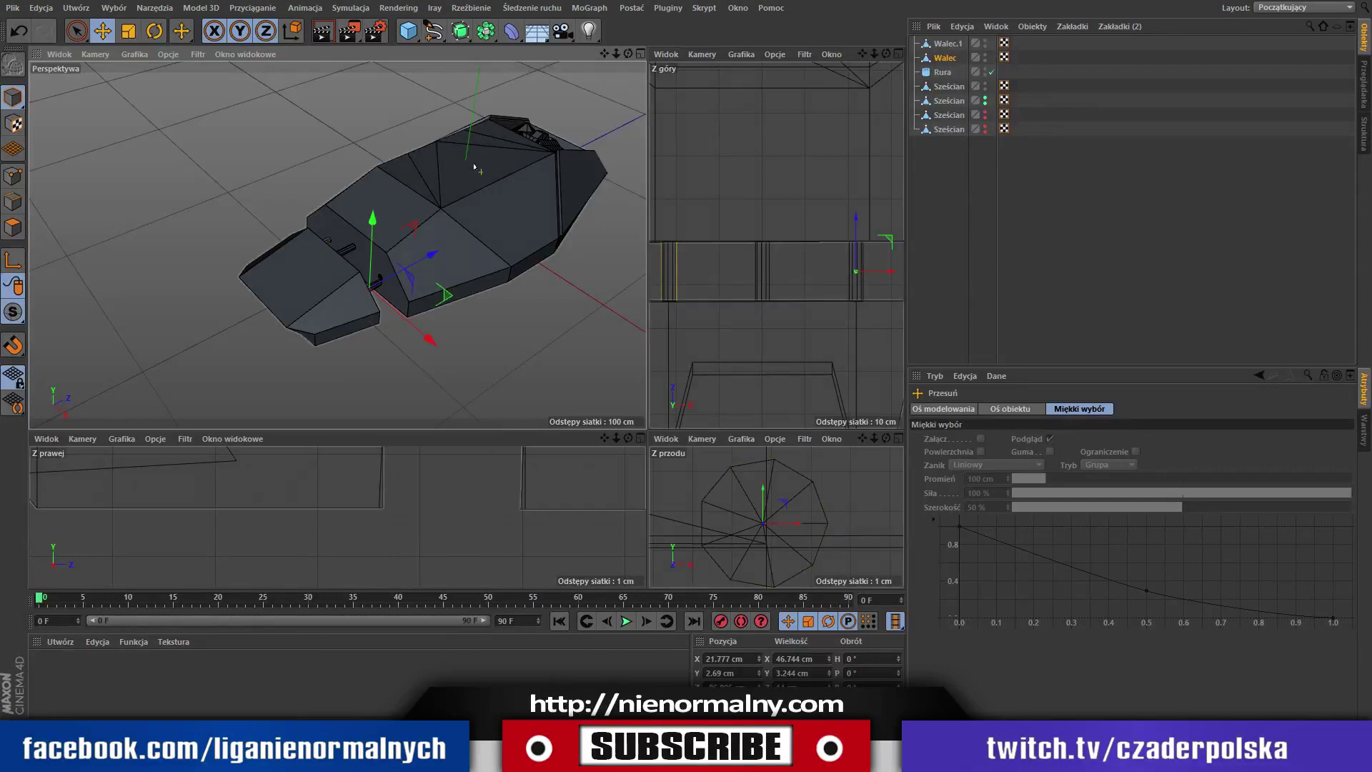
mouse_move(628, 54)
left_mouse_down()
mouse_move(581, 69)
mouse_move(570, 18)
mouse_move(580, 23)
left_mouse_up()
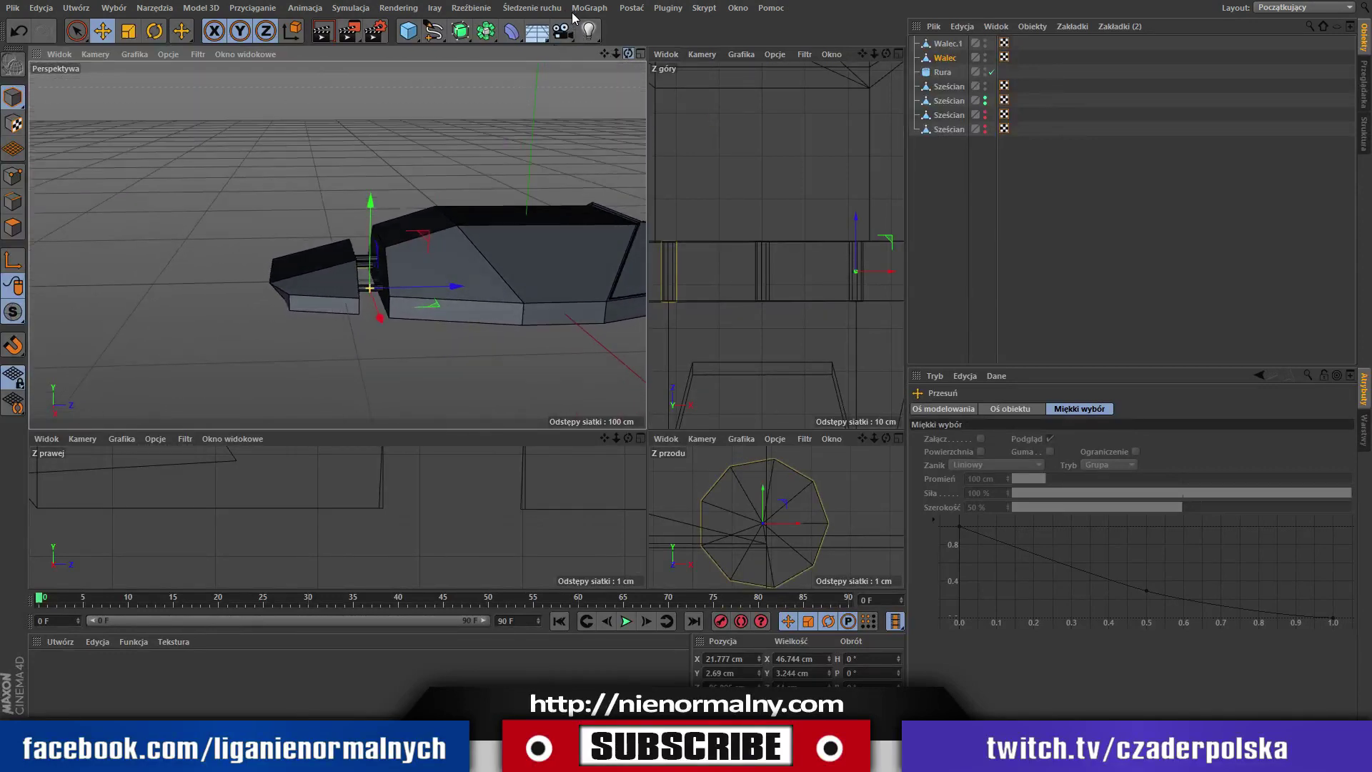
left_click(344, 279)
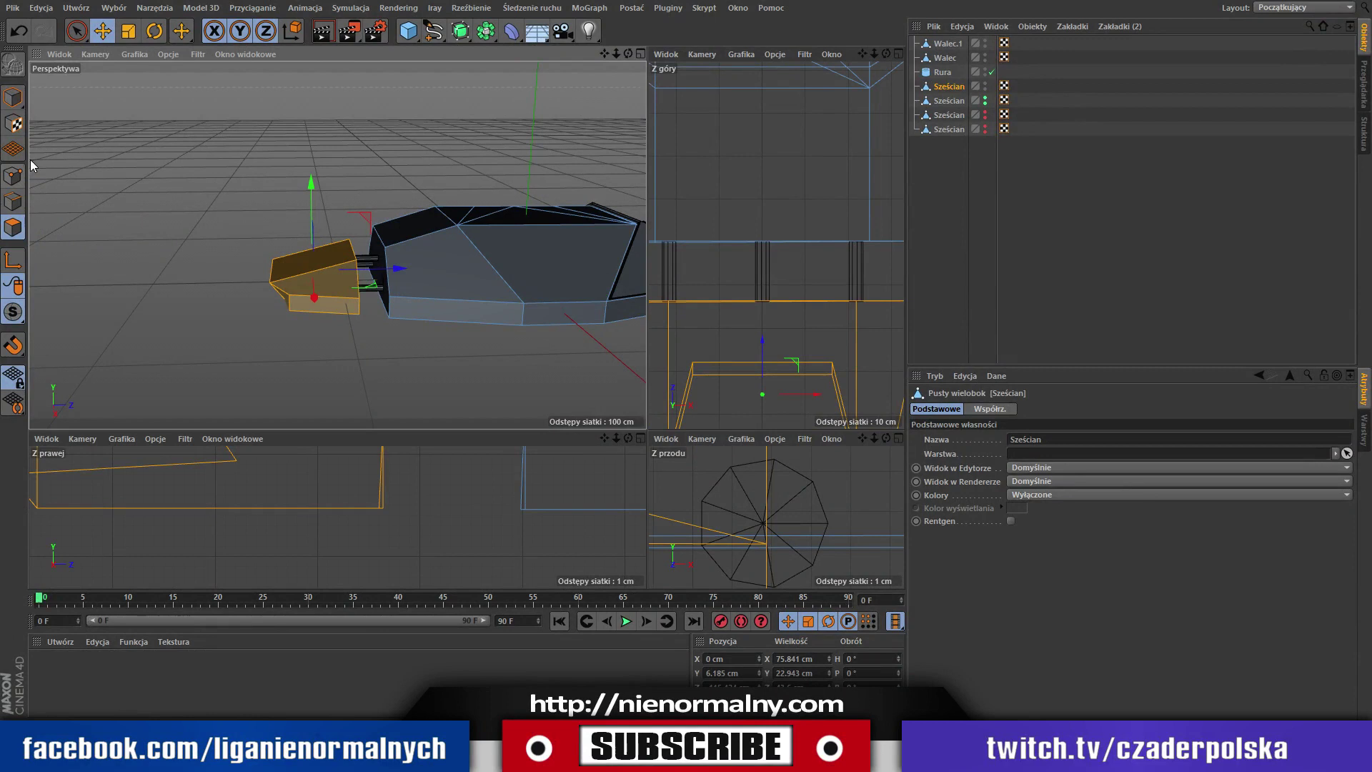
Enable Live Selection and nudge the nose cube slightly along X.
key("9")
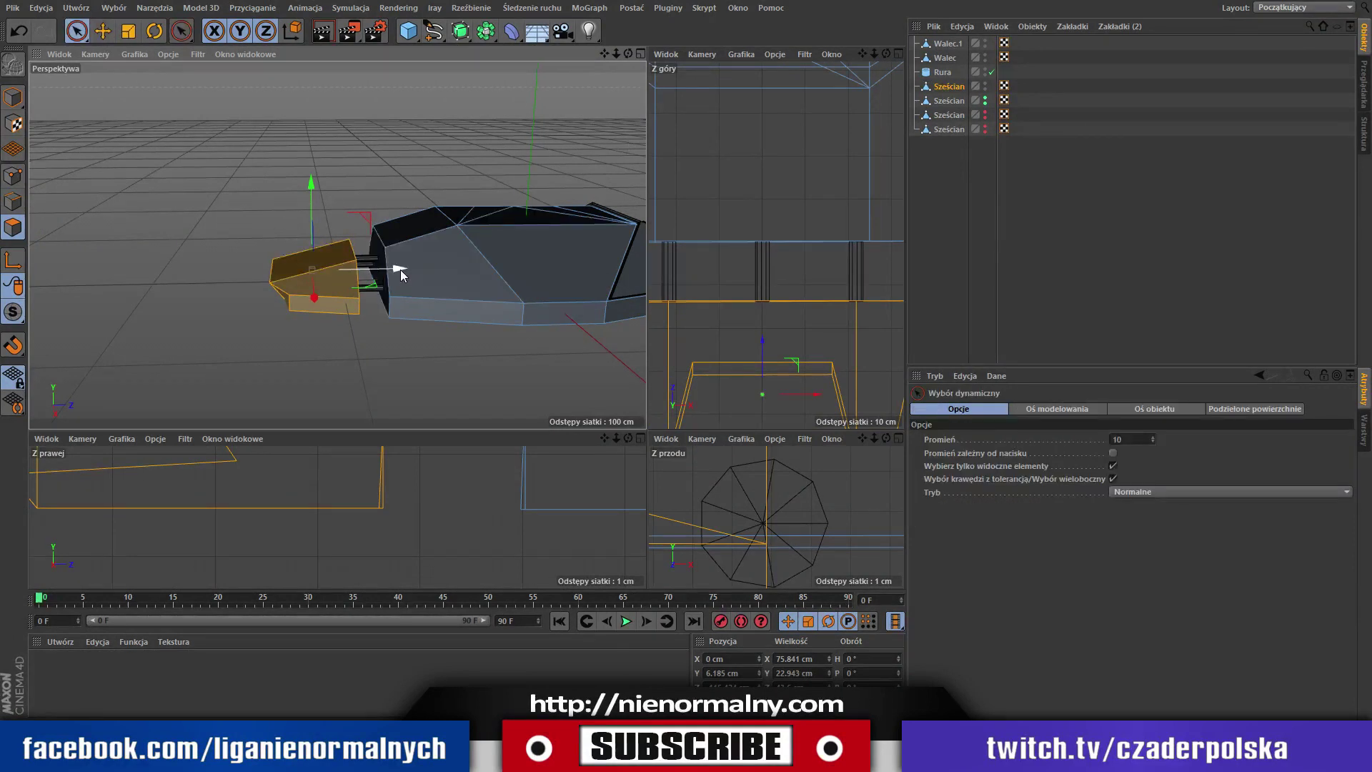
left_click_drag(401, 275, 416, 275)
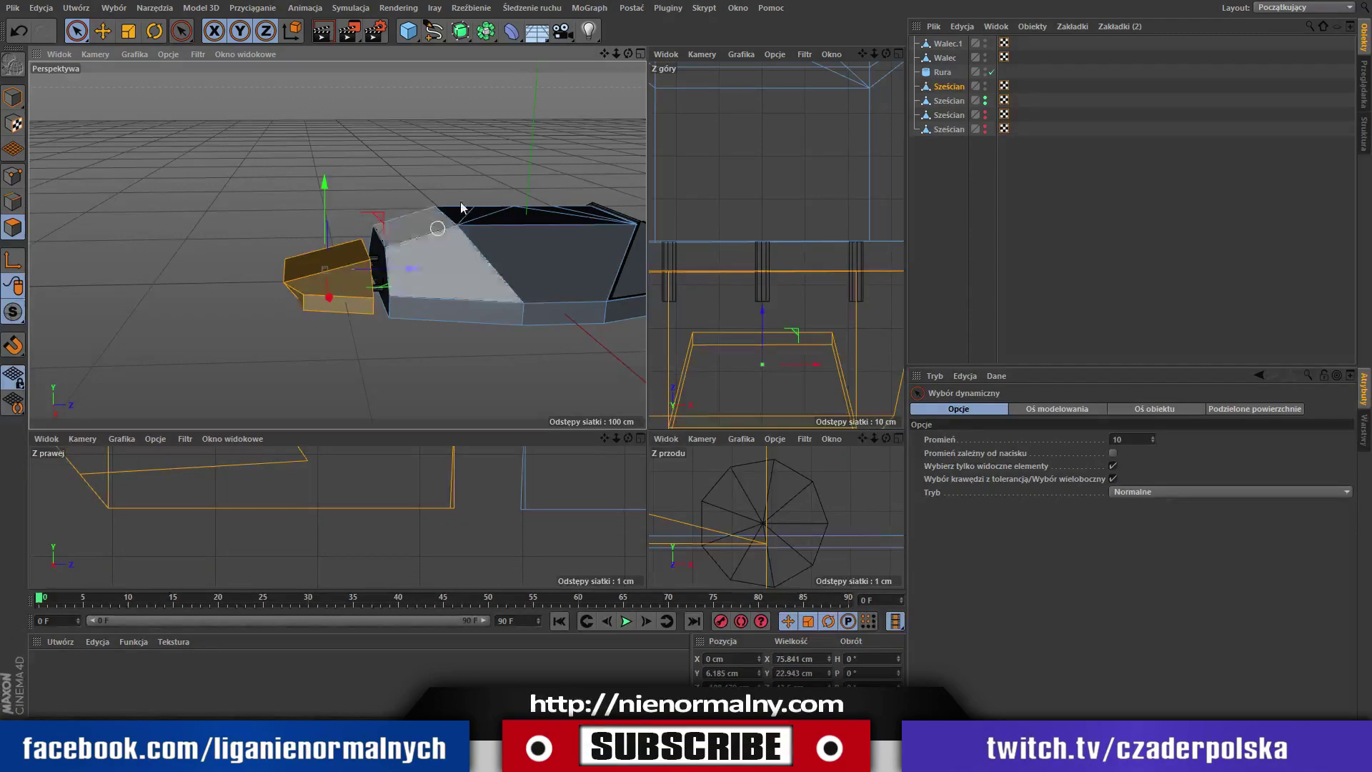
mouse_move(627, 53)
left_mouse_down()
mouse_move(609, 54)
mouse_move(777, 1)
mouse_move(331, 299)
left_mouse_up()
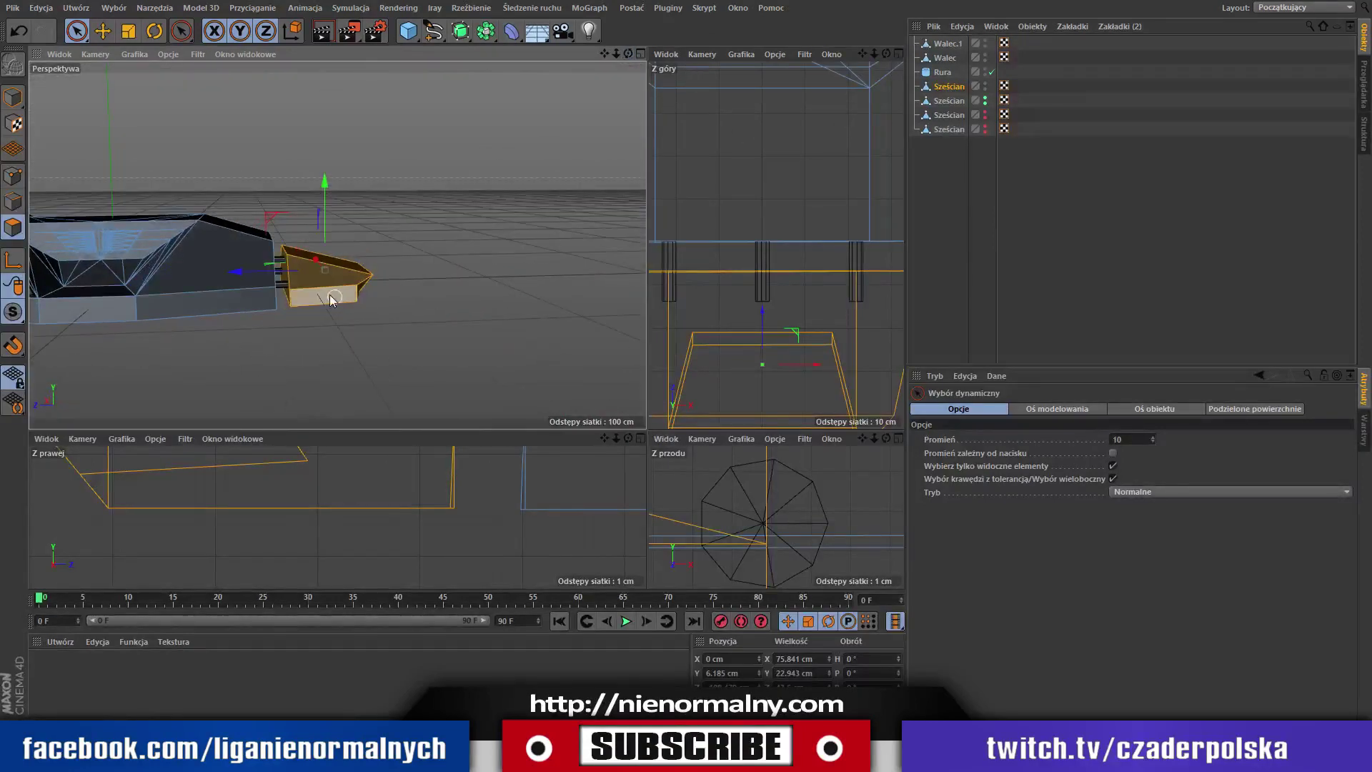
left_click_drag(240, 273, 241, 278)
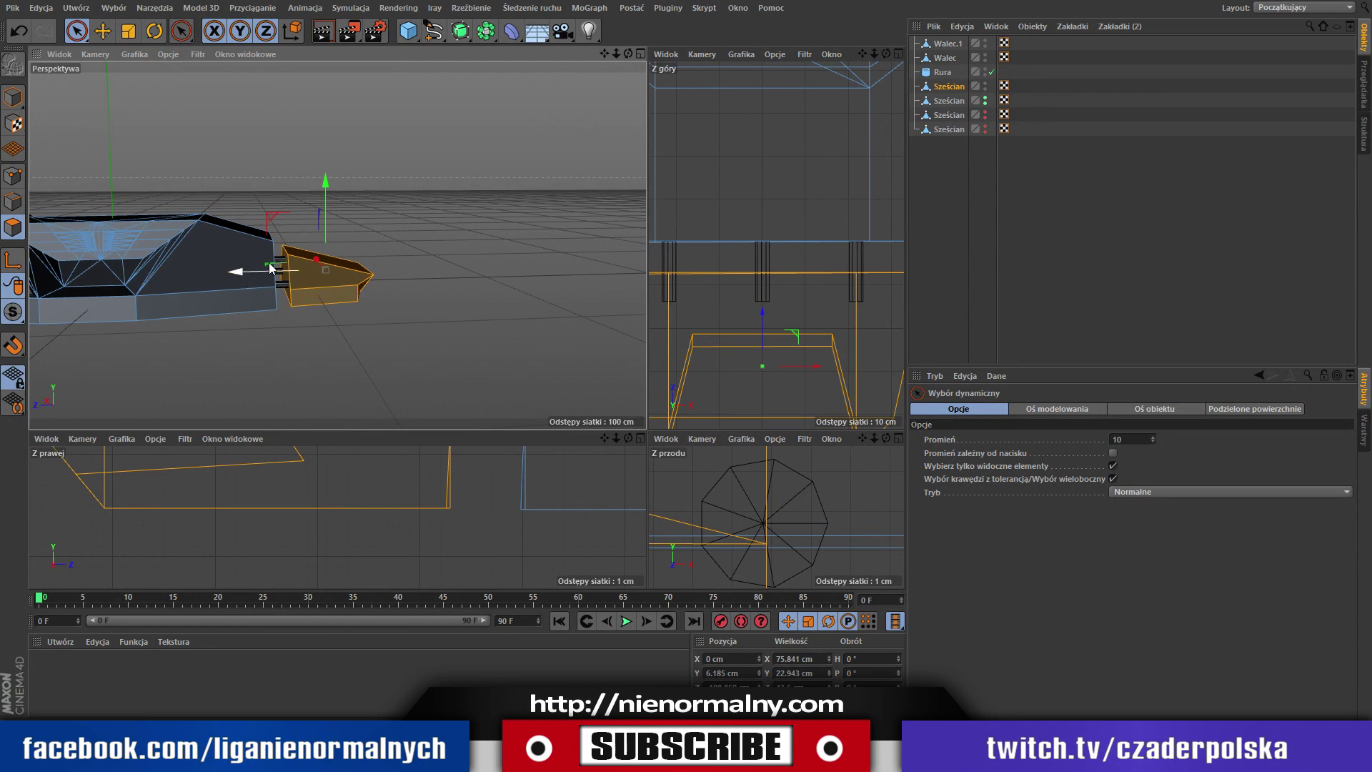
Select a sloped front face on top of the main hull, orbiting to check it.
left_click_drag(628, 54, 629, 64)
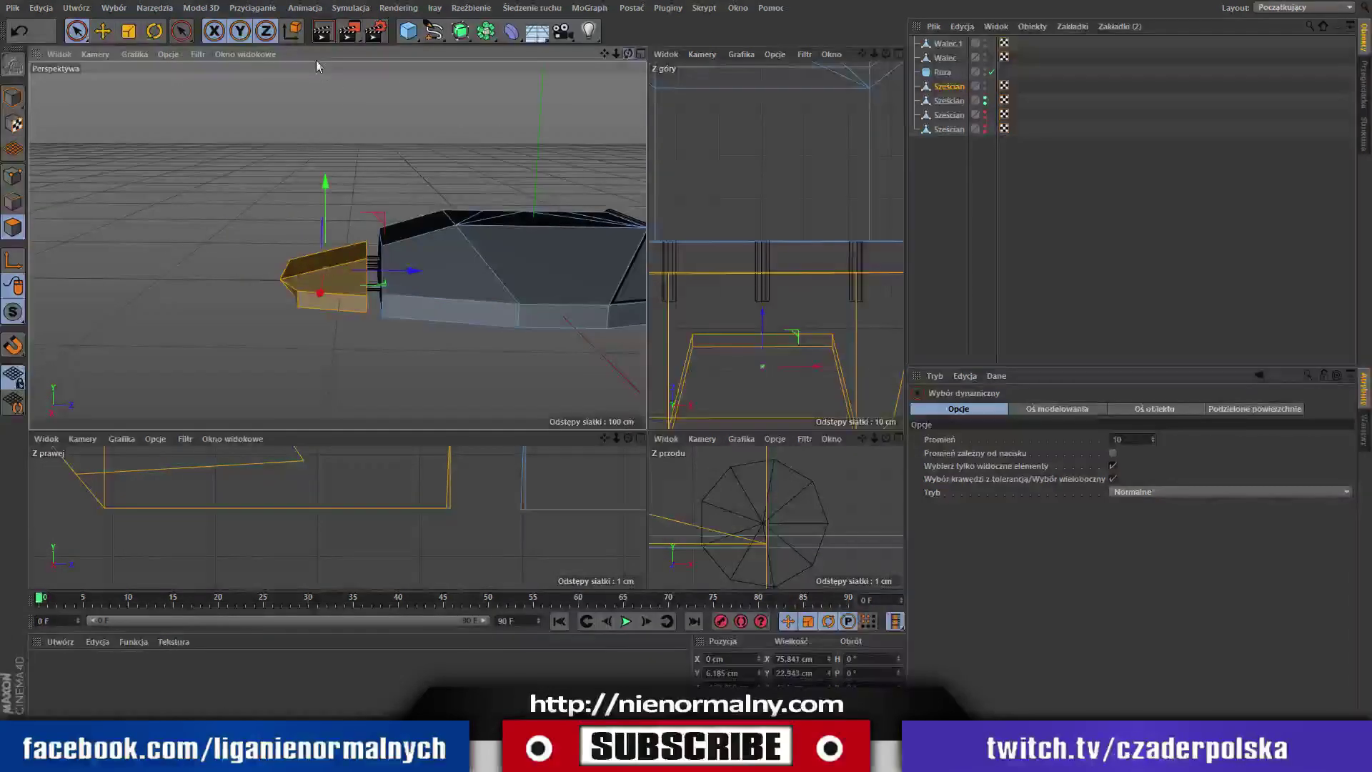
left_click(443, 276)
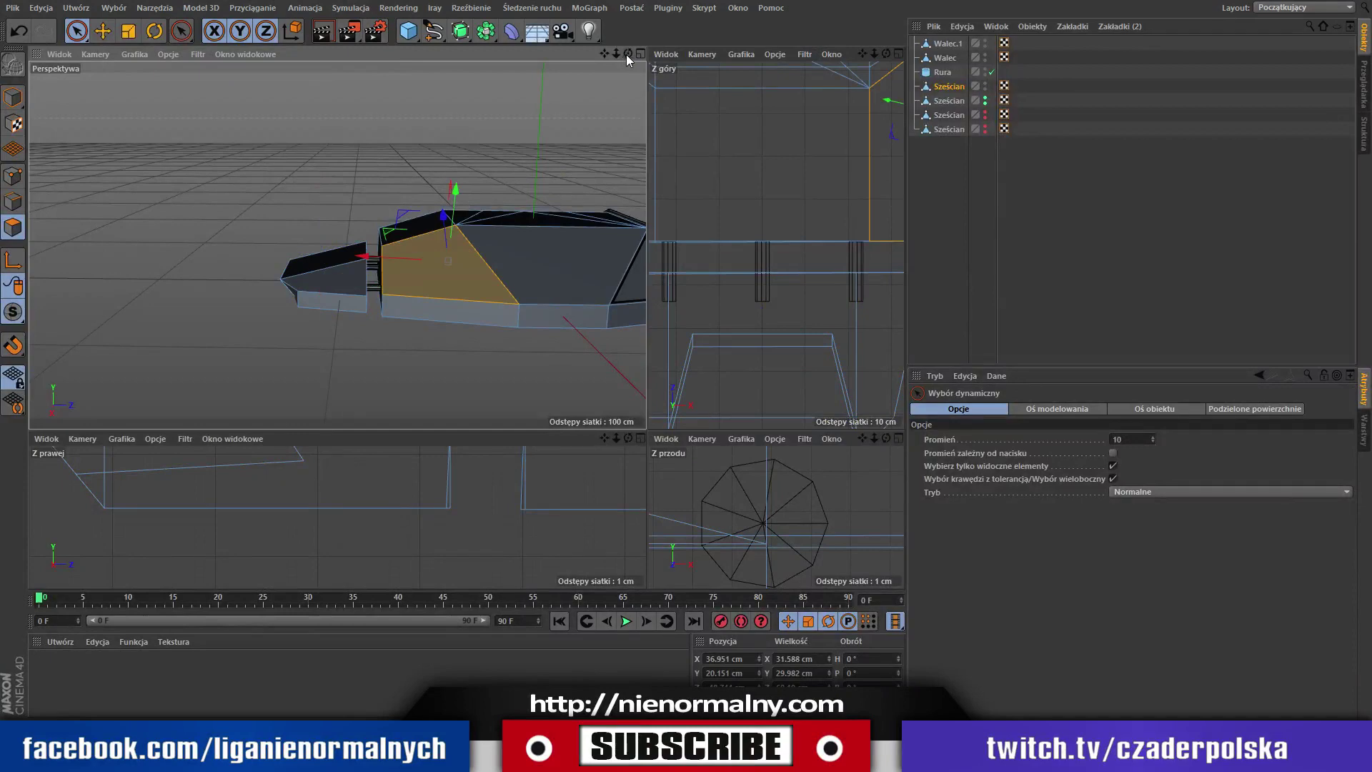
mouse_move(626, 55)
left_mouse_down()
mouse_move(469, 57)
mouse_move(496, 89)
mouse_move(542, 92)
left_mouse_up()
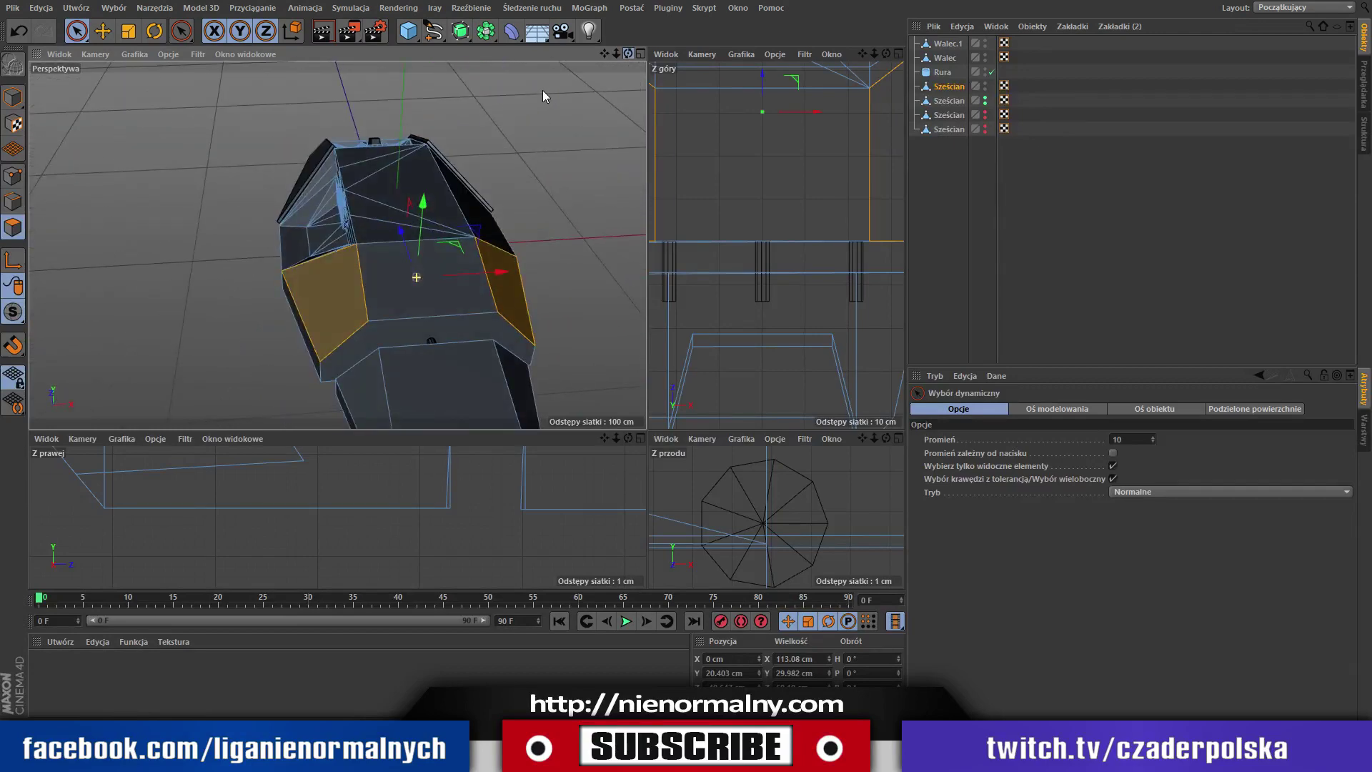
mouse_move(542, 90)
left_mouse_down("alt")
mouse_move(495, 66)
mouse_move(590, 73)
mouse_move(564, 68)
left_mouse_up("alt")
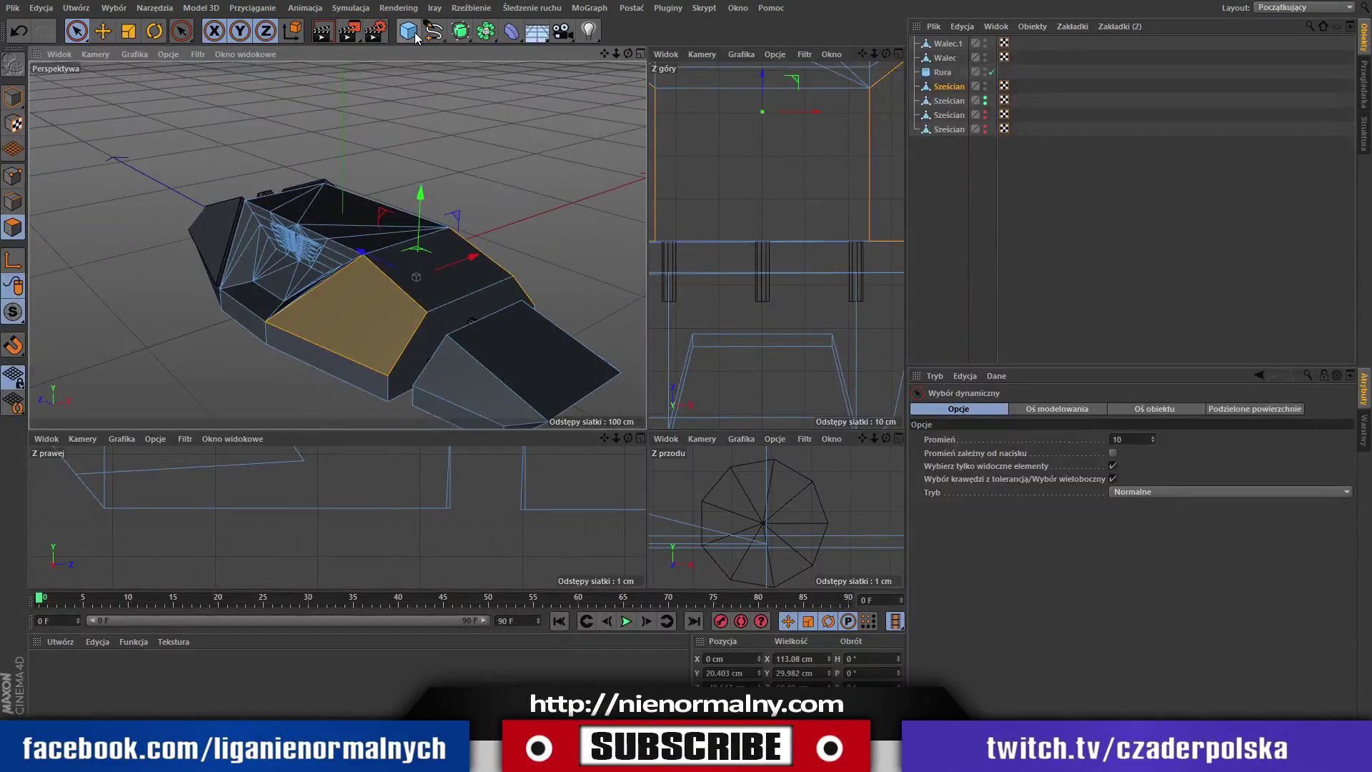
Add a new cube without a Phong tag, keeping it parametric.
left_click(413, 34)
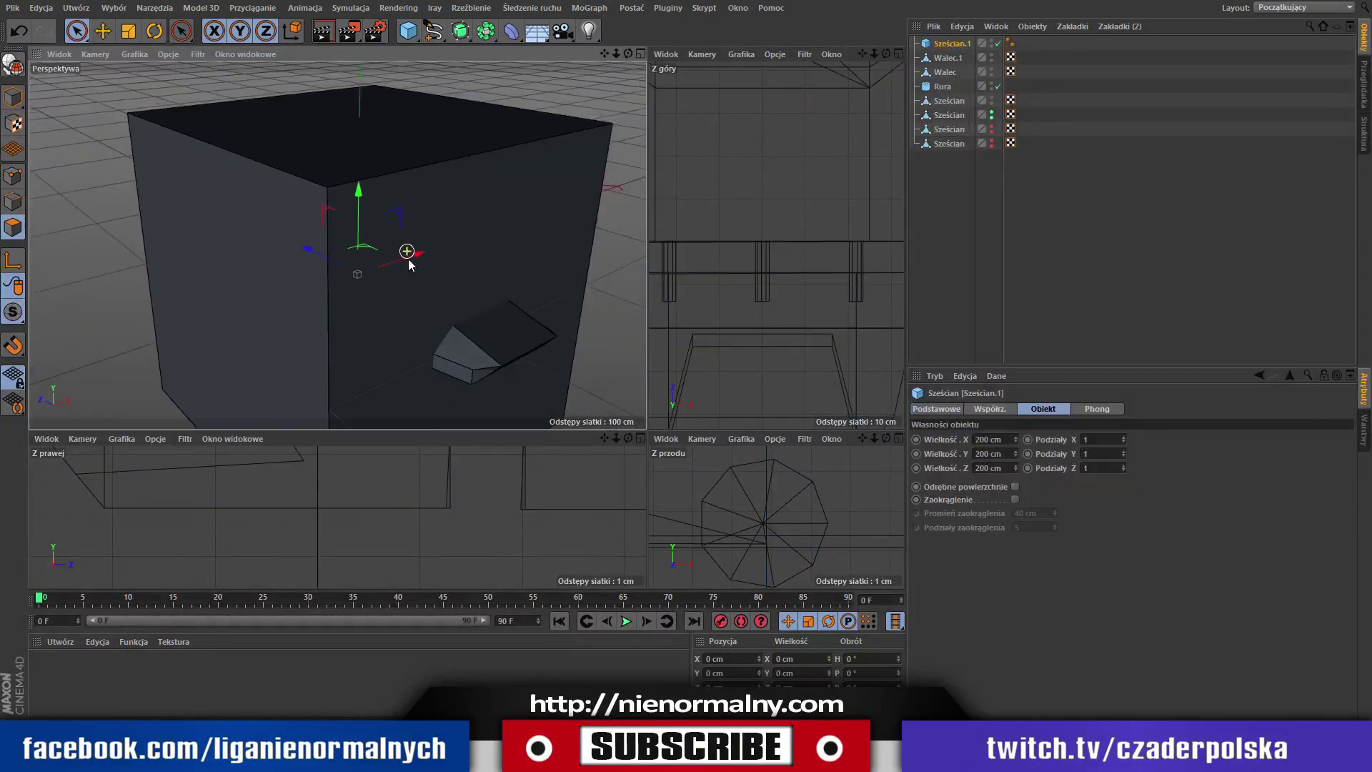
scroll(414, 243, "down", 3)
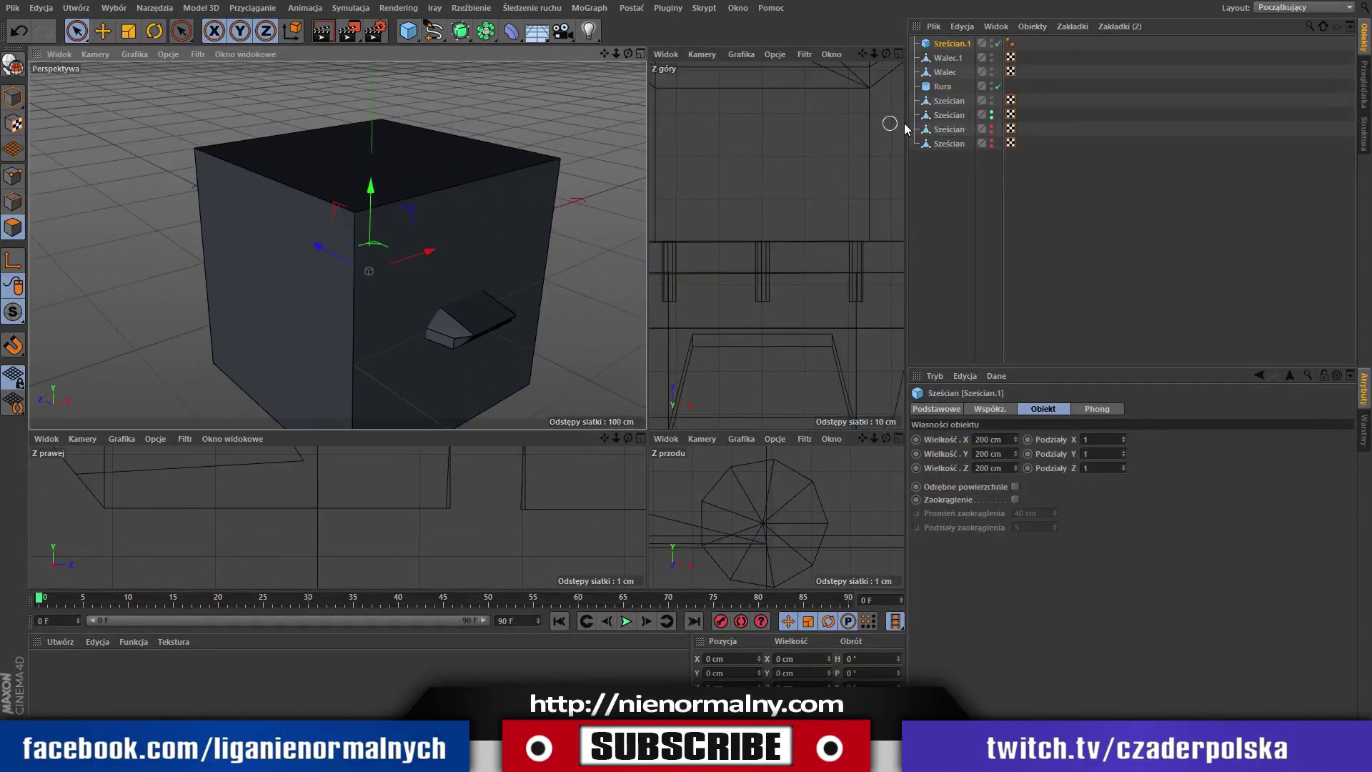
left_click(1009, 43)
key("Delete")
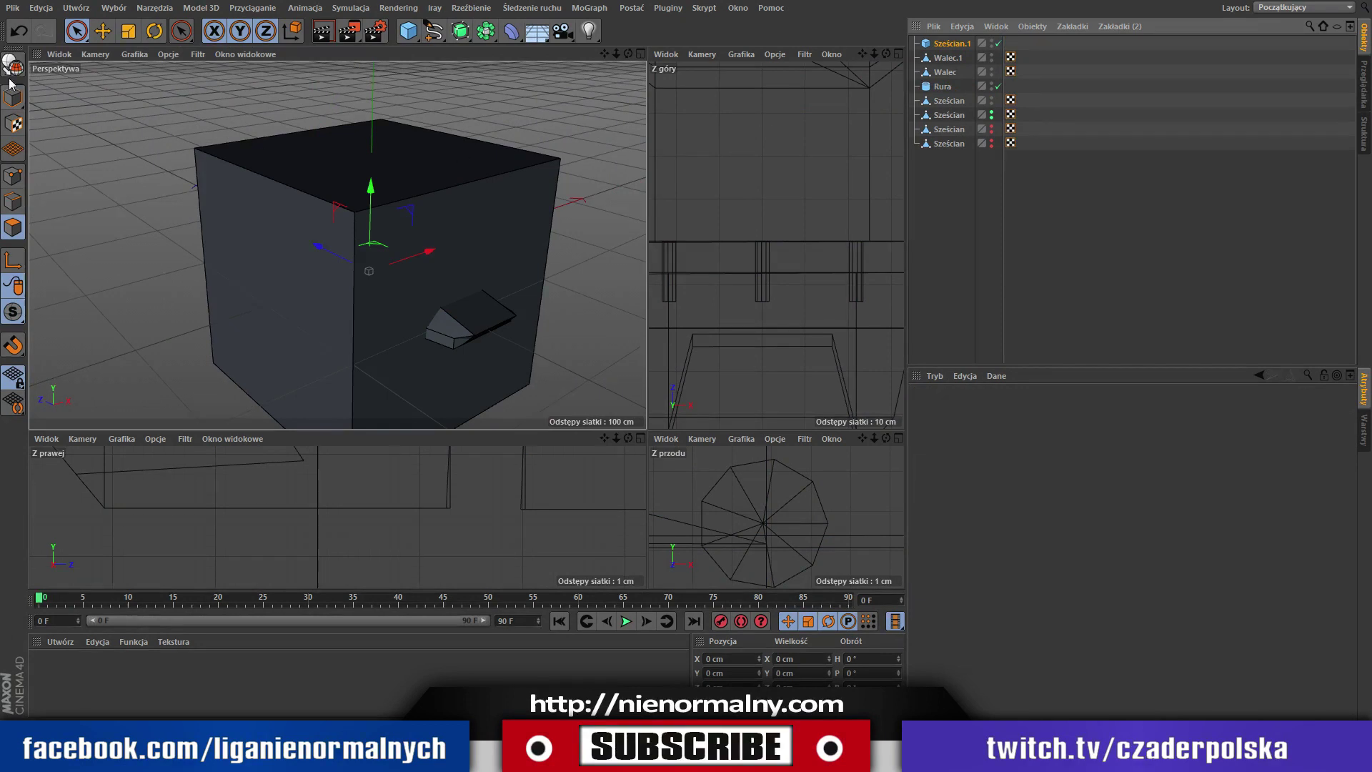
left_click(10, 77)
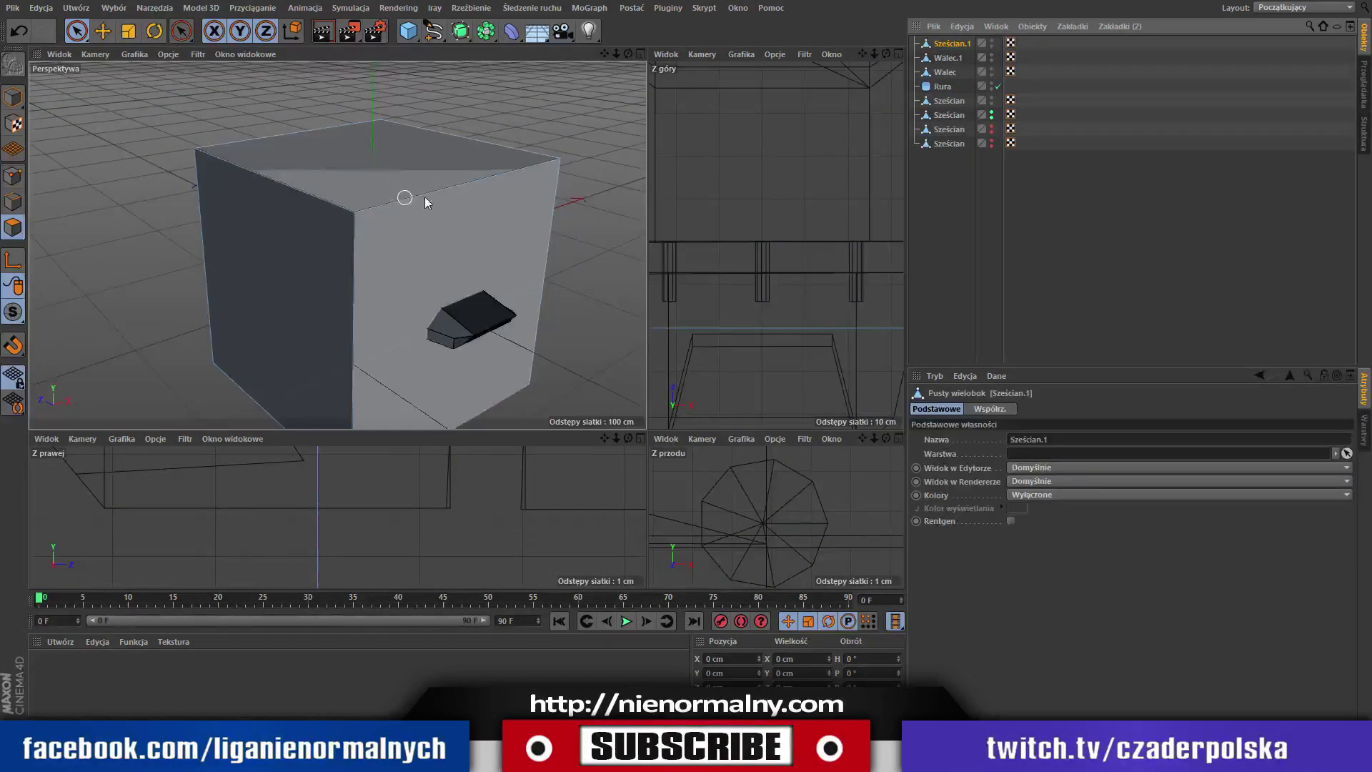
key("ctrl+z")
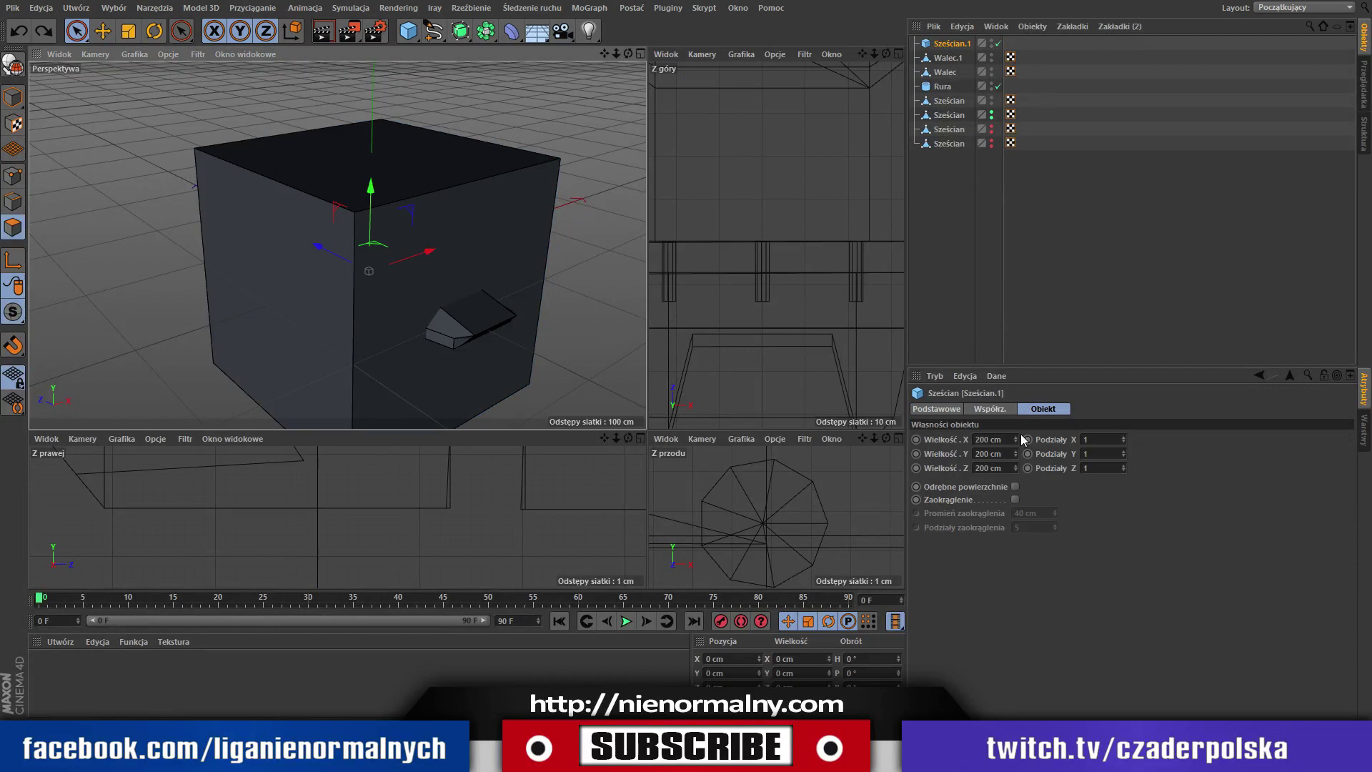
Size the cube to 74 × 15 × 15 cm and lower it onto the hull top.
mouse_move(1014, 441)
left_mouse_down()
mouse_move(1026, 542)
mouse_move(1024, 513)
left_mouse_up()
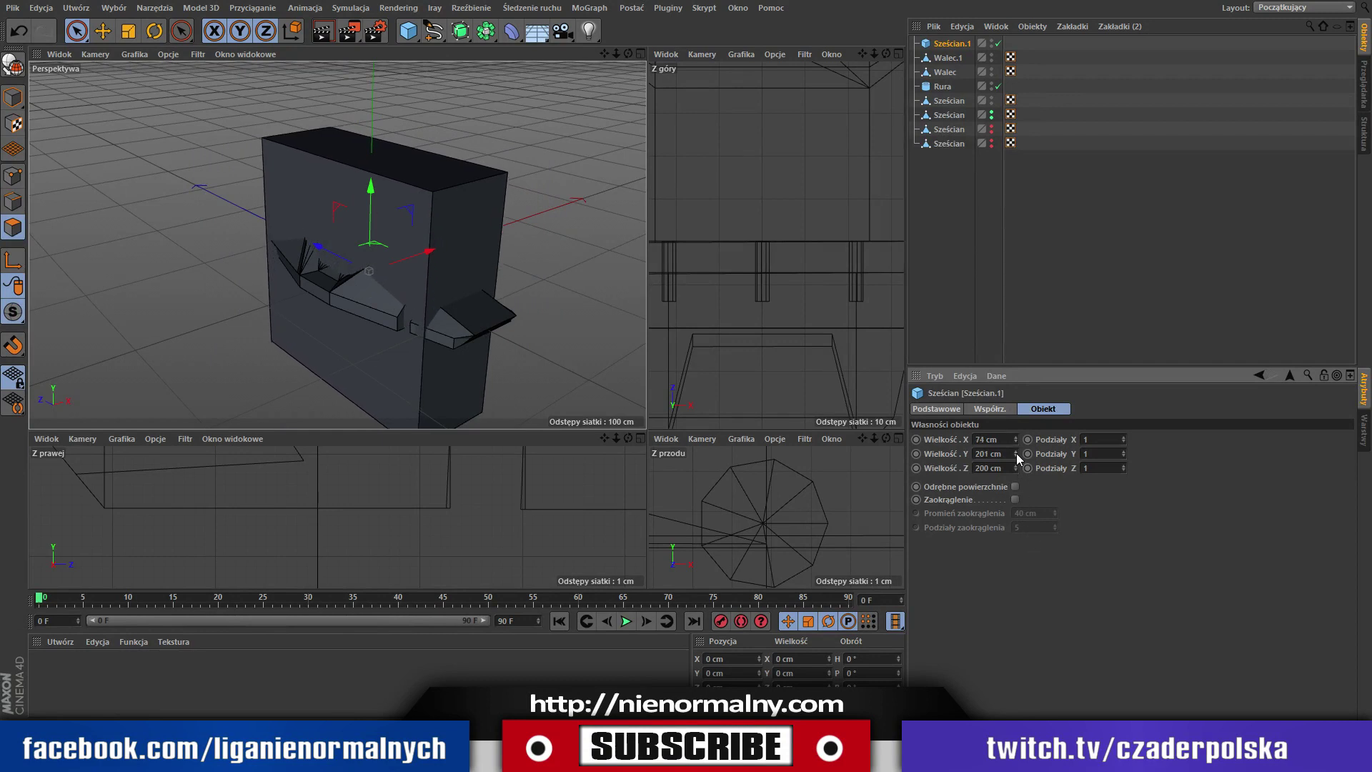
left_click_drag(1016, 453, 1022, 551)
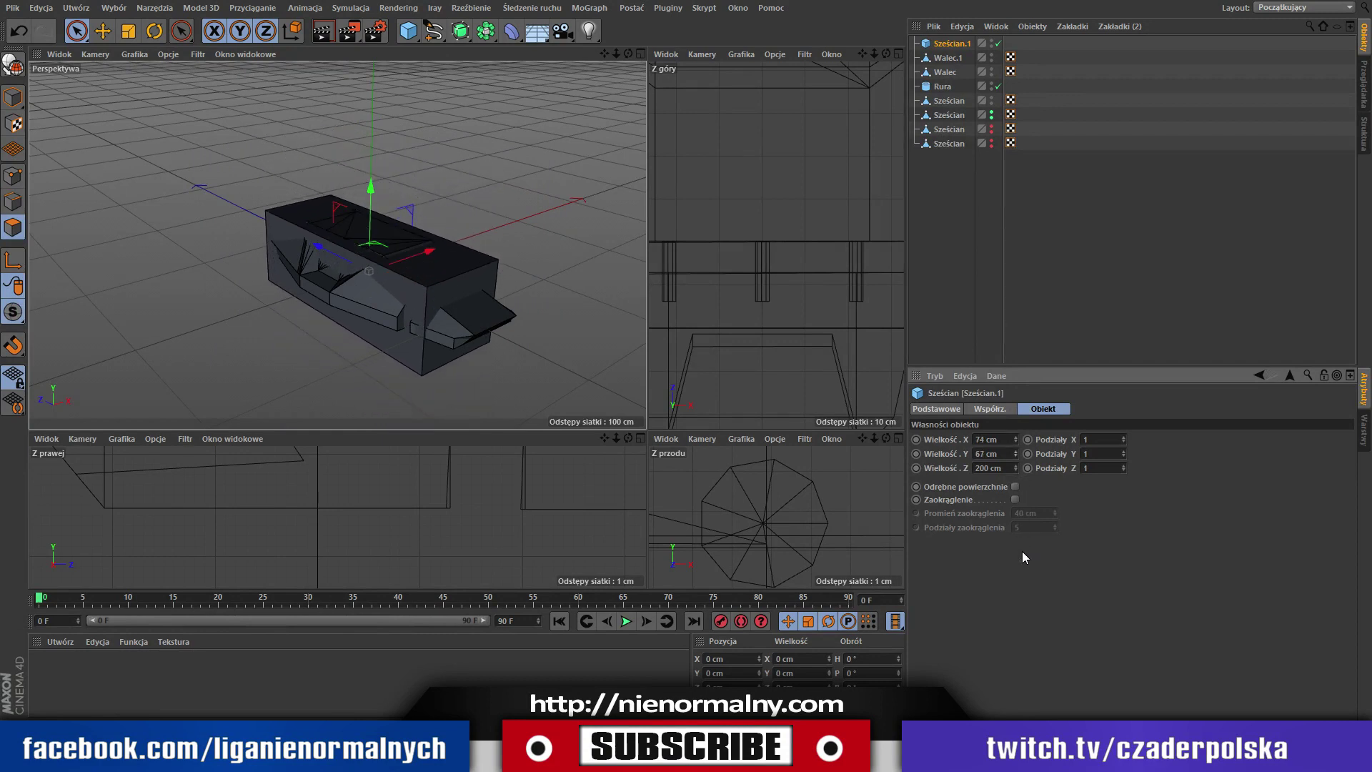
left_click_drag(1016, 453, 1022, 595)
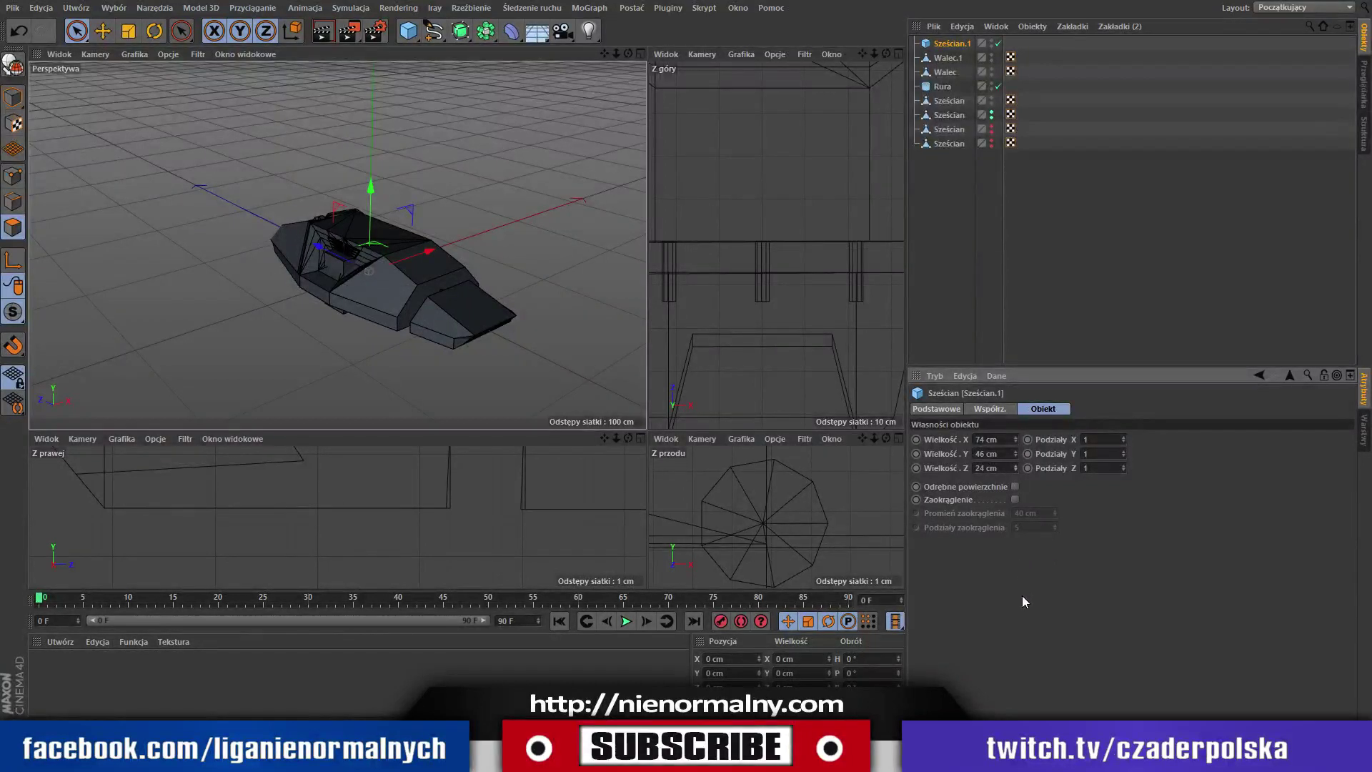
mouse_move(323, 249)
left_mouse_down()
mouse_move(379, 274)
mouse_move(370, 187)
left_mouse_up()
left_click_drag(1015, 453, 1018, 470)
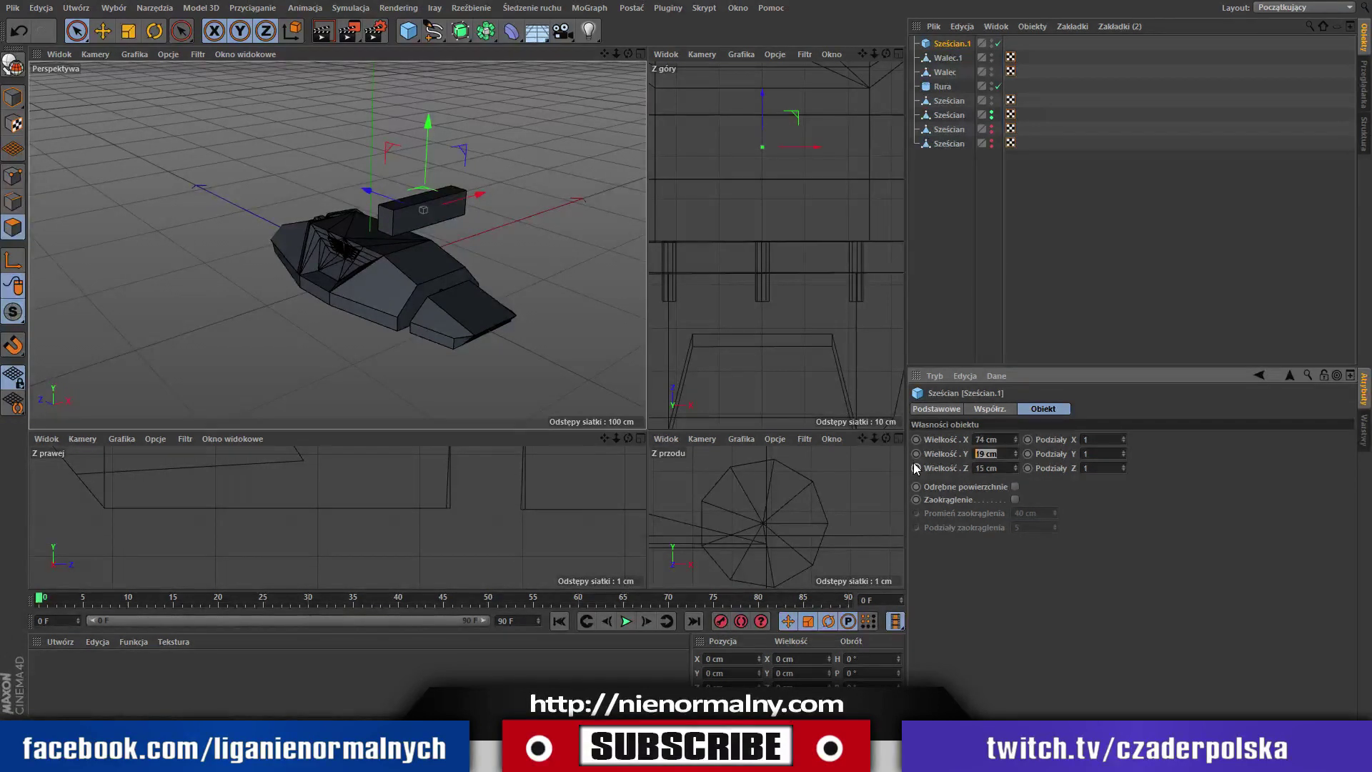
double_click(986, 454)
type("15")
key("Return")
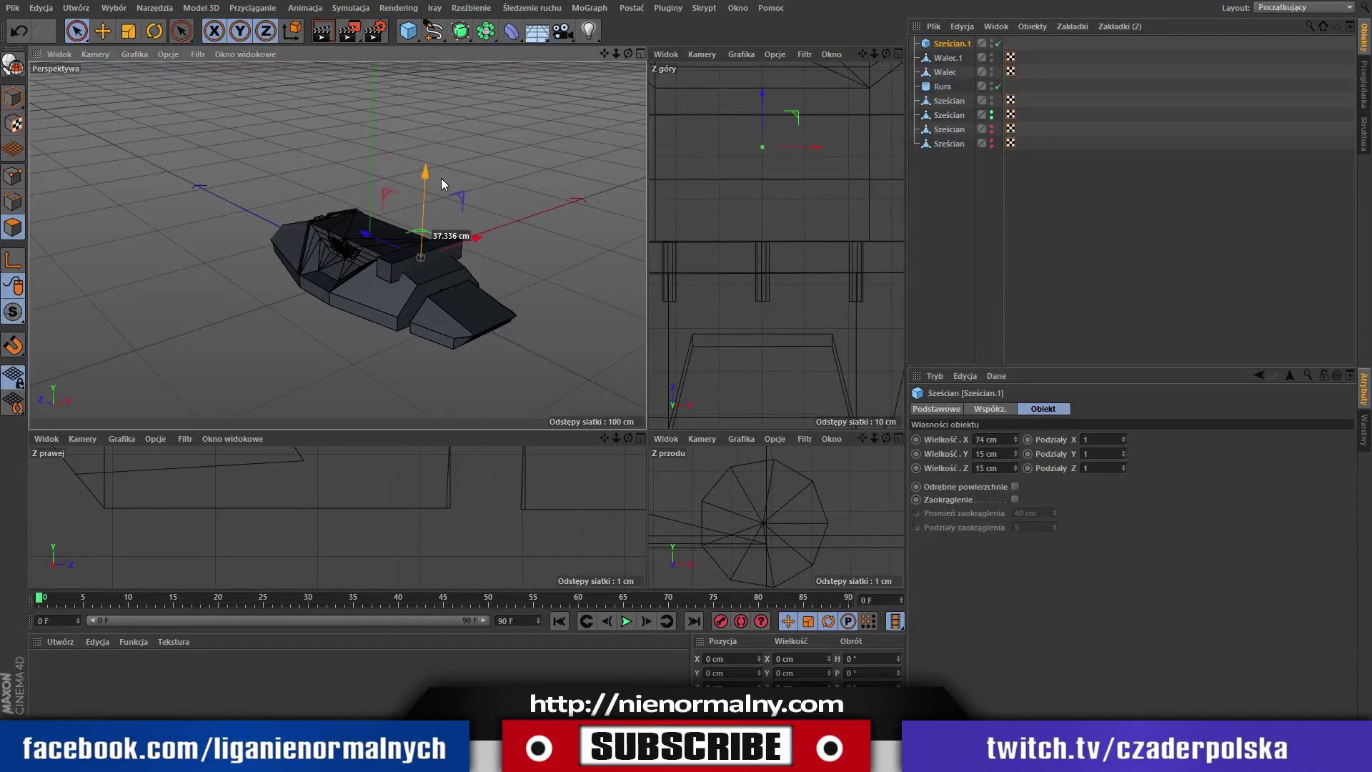
left_click_drag(442, 178, 445, 196)
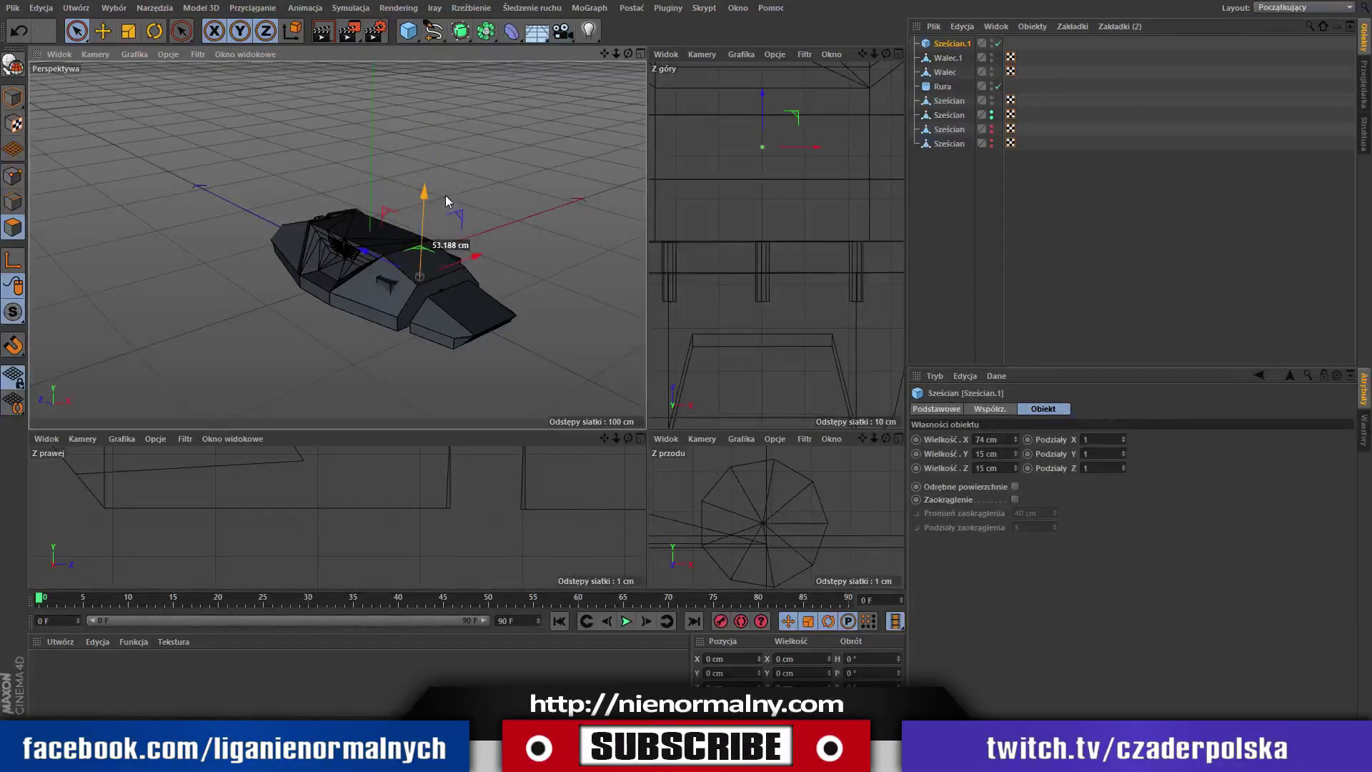
mouse_move(628, 55)
left_mouse_down()
mouse_move(565, 135)
mouse_move(700, 44)
mouse_move(654, 70)
mouse_move(563, 70)
left_mouse_up()
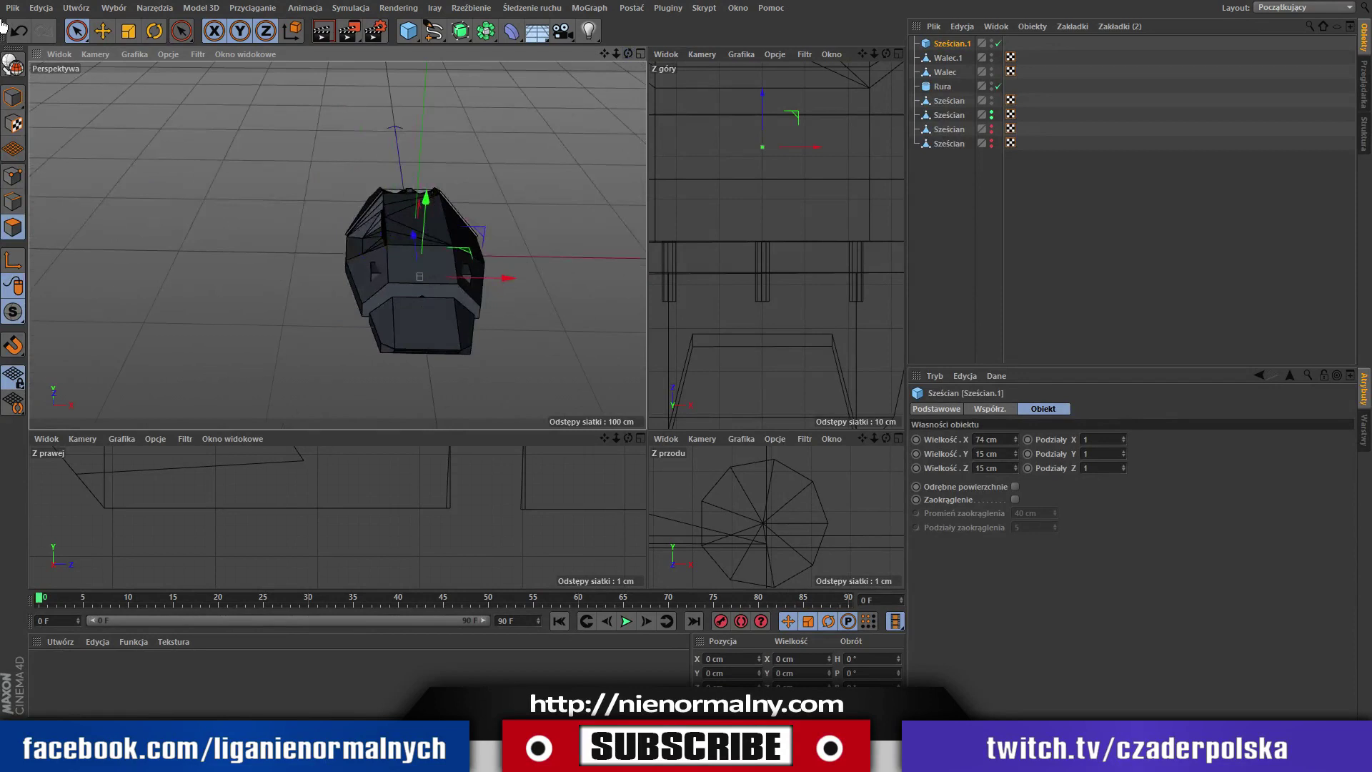
Make the small box Sześcian.1 an editable polygon object, then select the Sześcian hull.
left_click(13, 97)
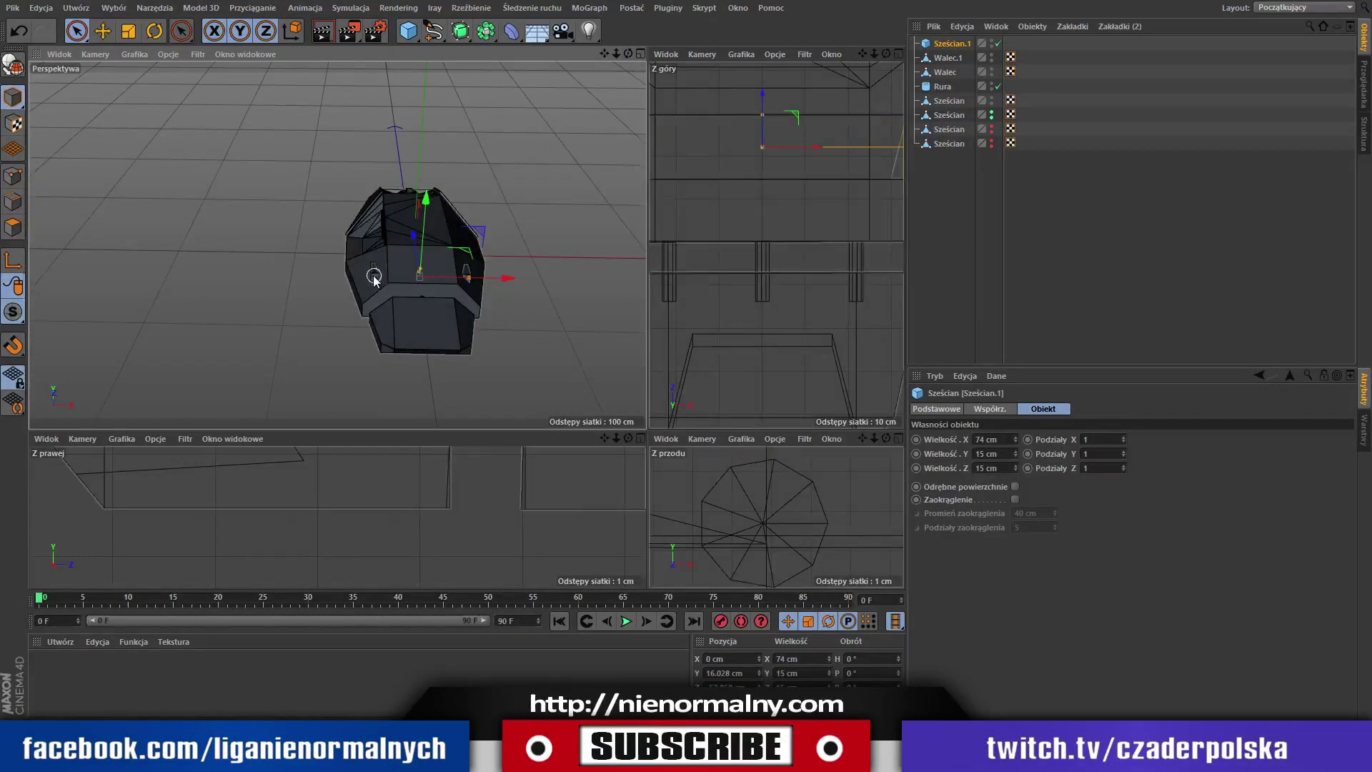
key("c")
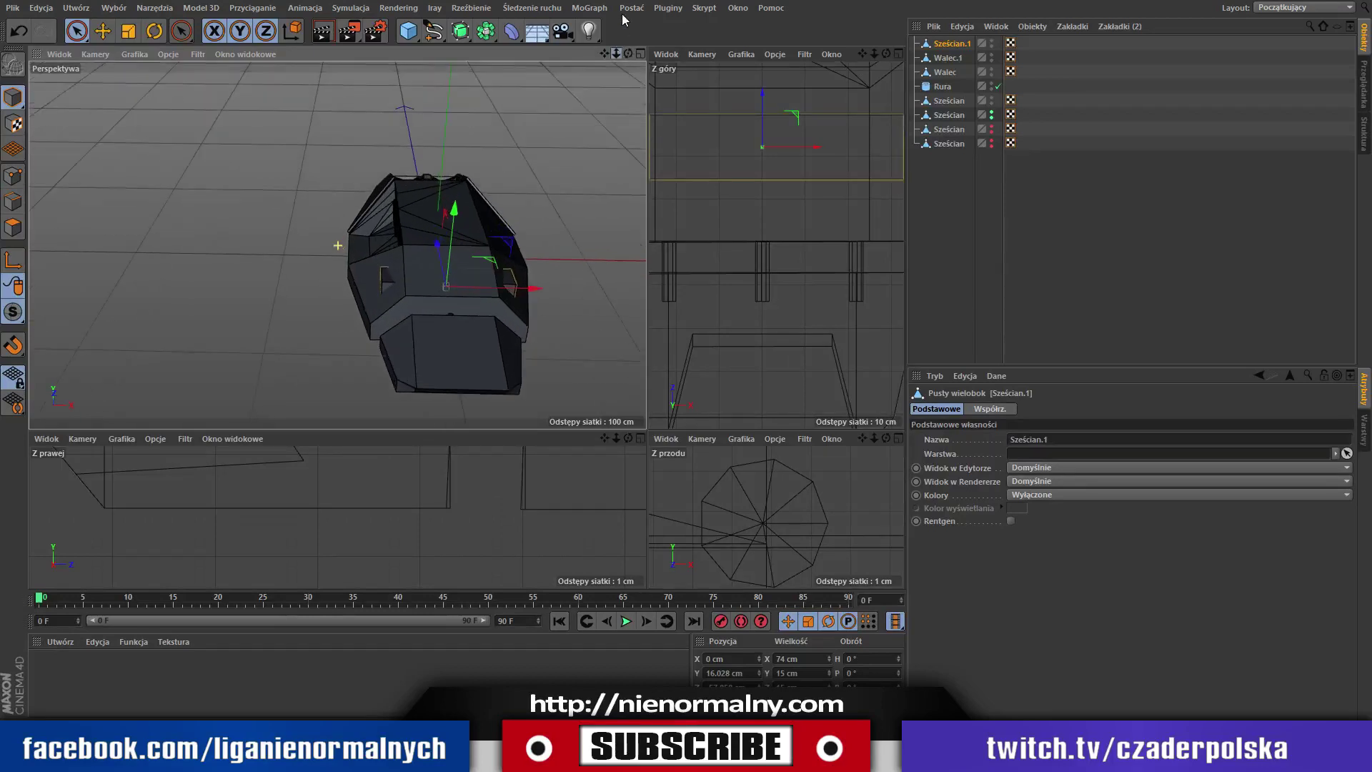
left_click(408, 316)
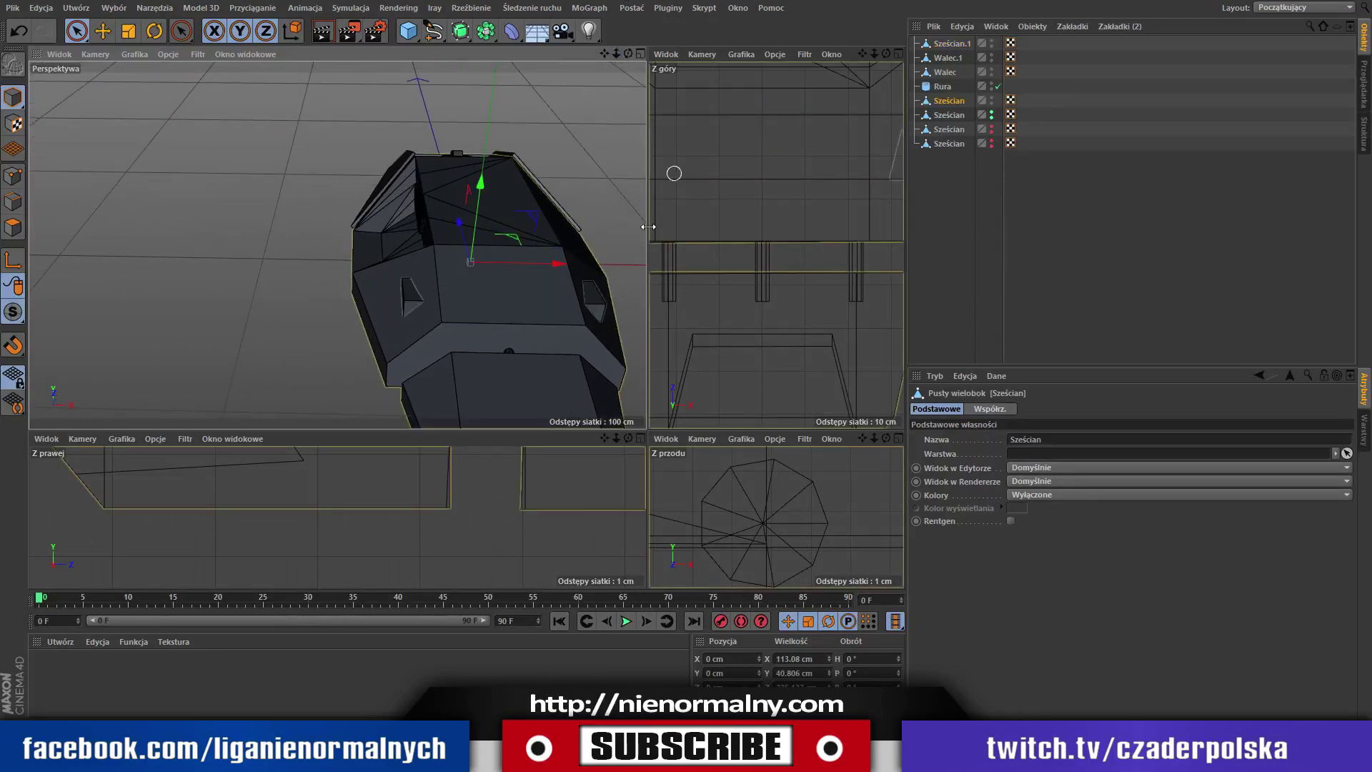
scroll(587, 537, "down", 4)
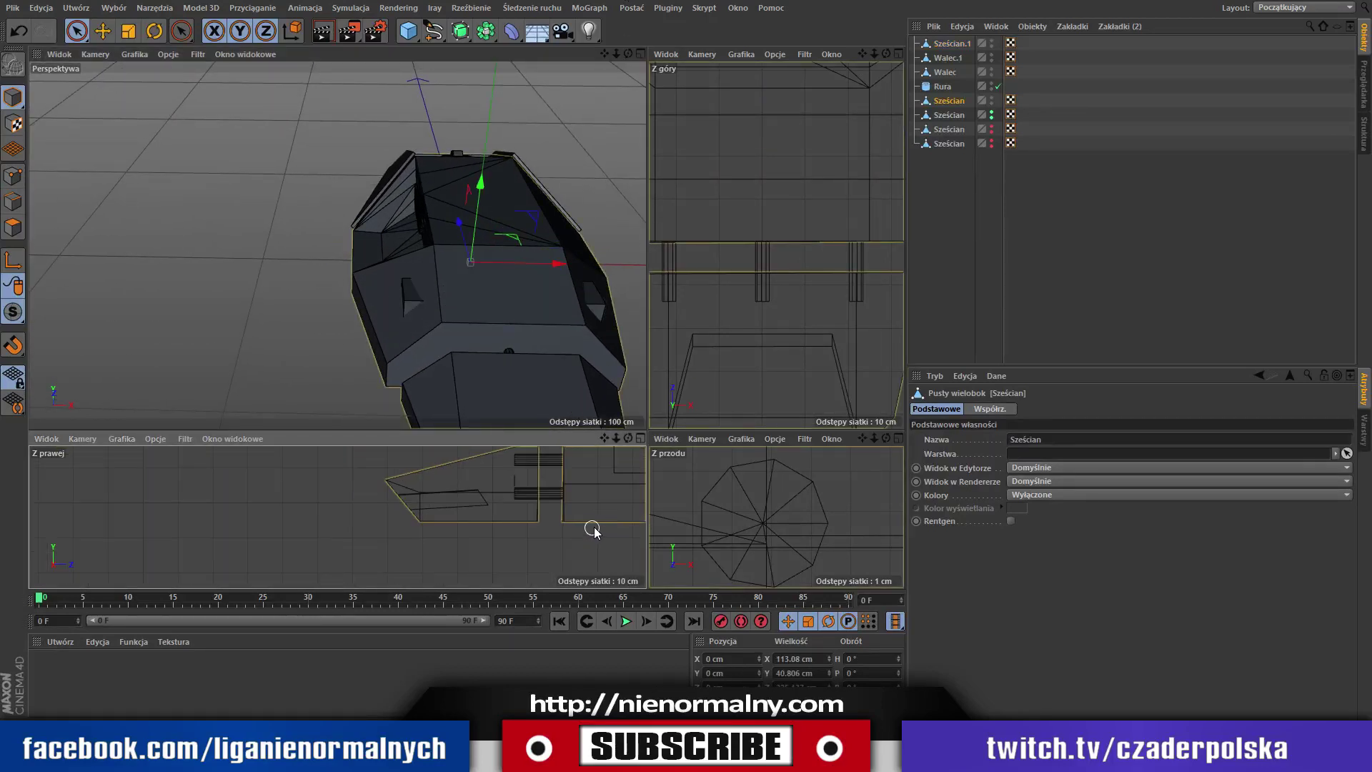
scroll(593, 530, "up", 2)
scroll(592, 529, "down", 1)
scroll(593, 528, "down", 1)
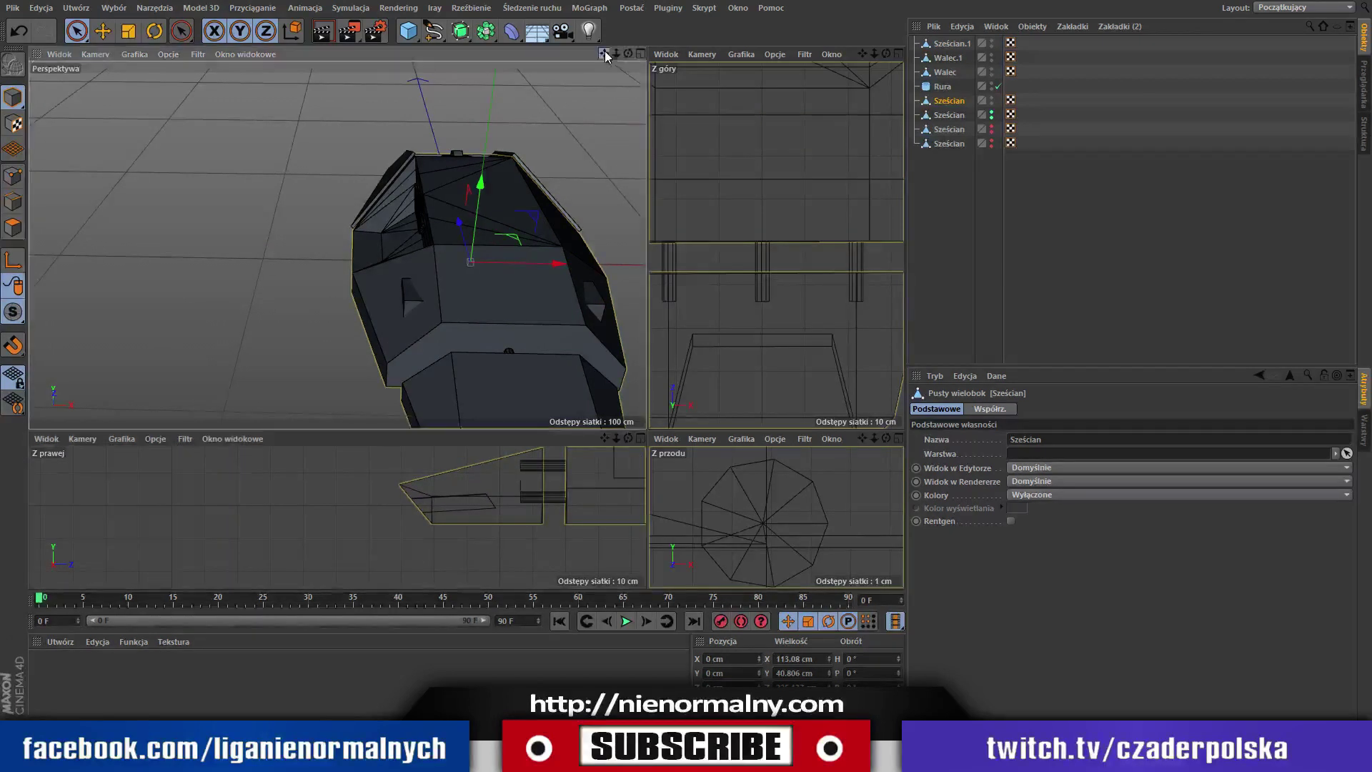
Frame the whole ship, abandon a trial knife cut, and return to Polygon mode.
mouse_move(605, 54)
left_mouse_down()
mouse_move(500, 84)
mouse_move(551, 32)
left_mouse_up()
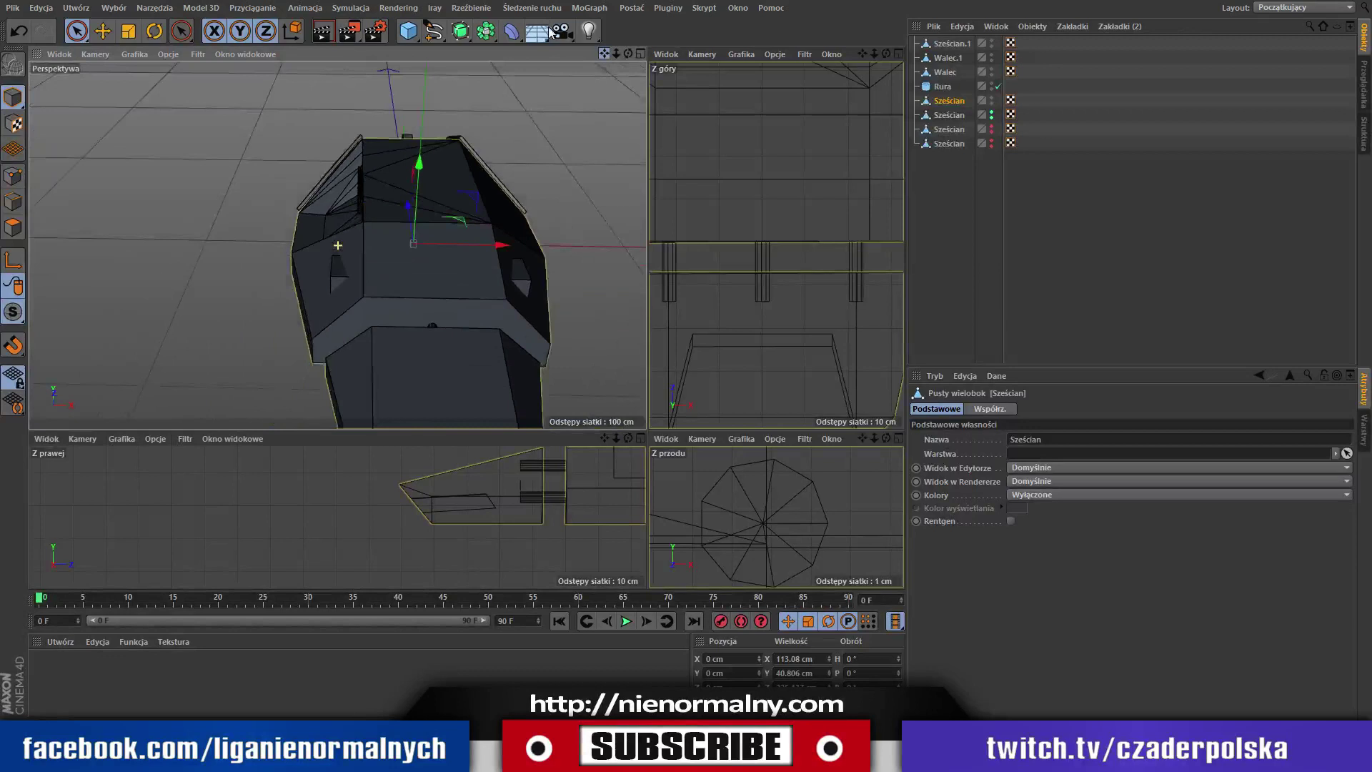
mouse_move(603, 439)
left_mouse_down()
mouse_move(357, 486)
mouse_move(379, 503)
left_mouse_up()
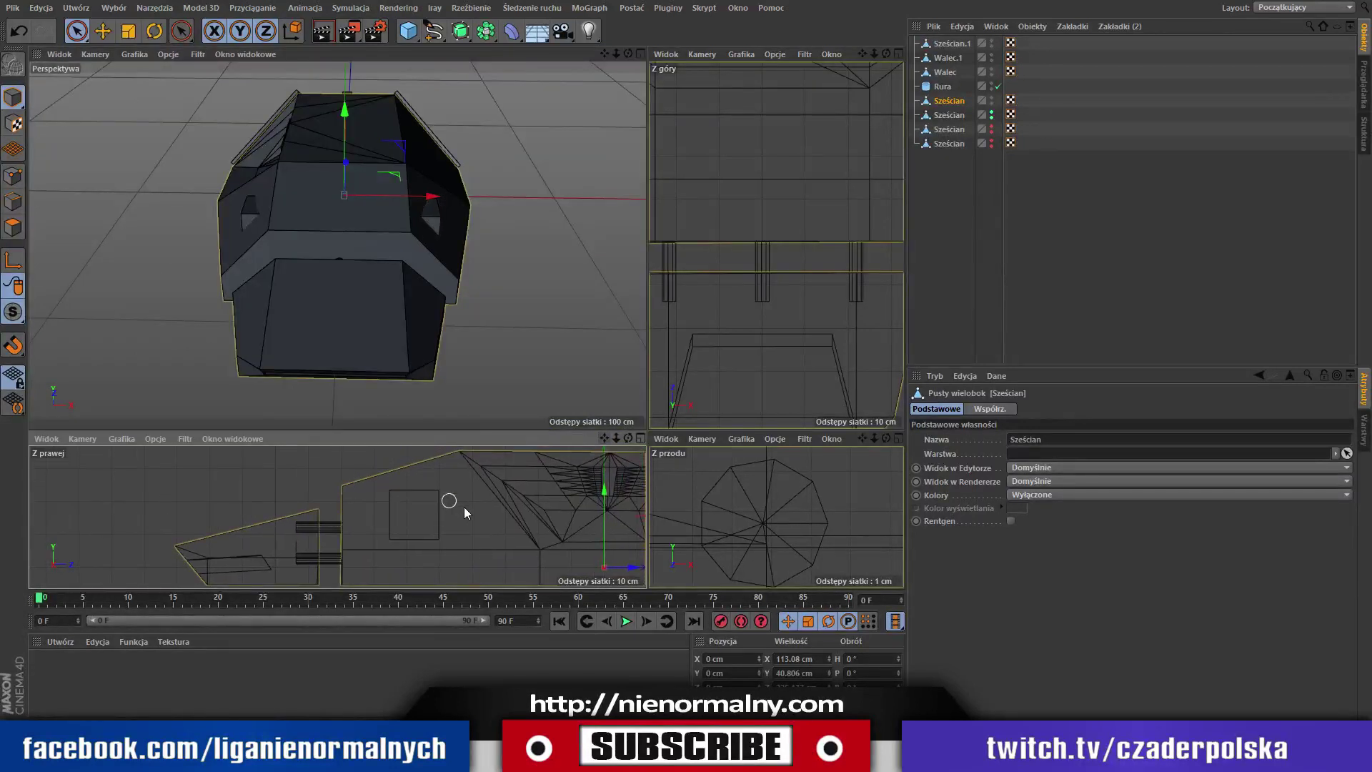
left_click(391, 515)
key("Escape")
left_click(14, 229)
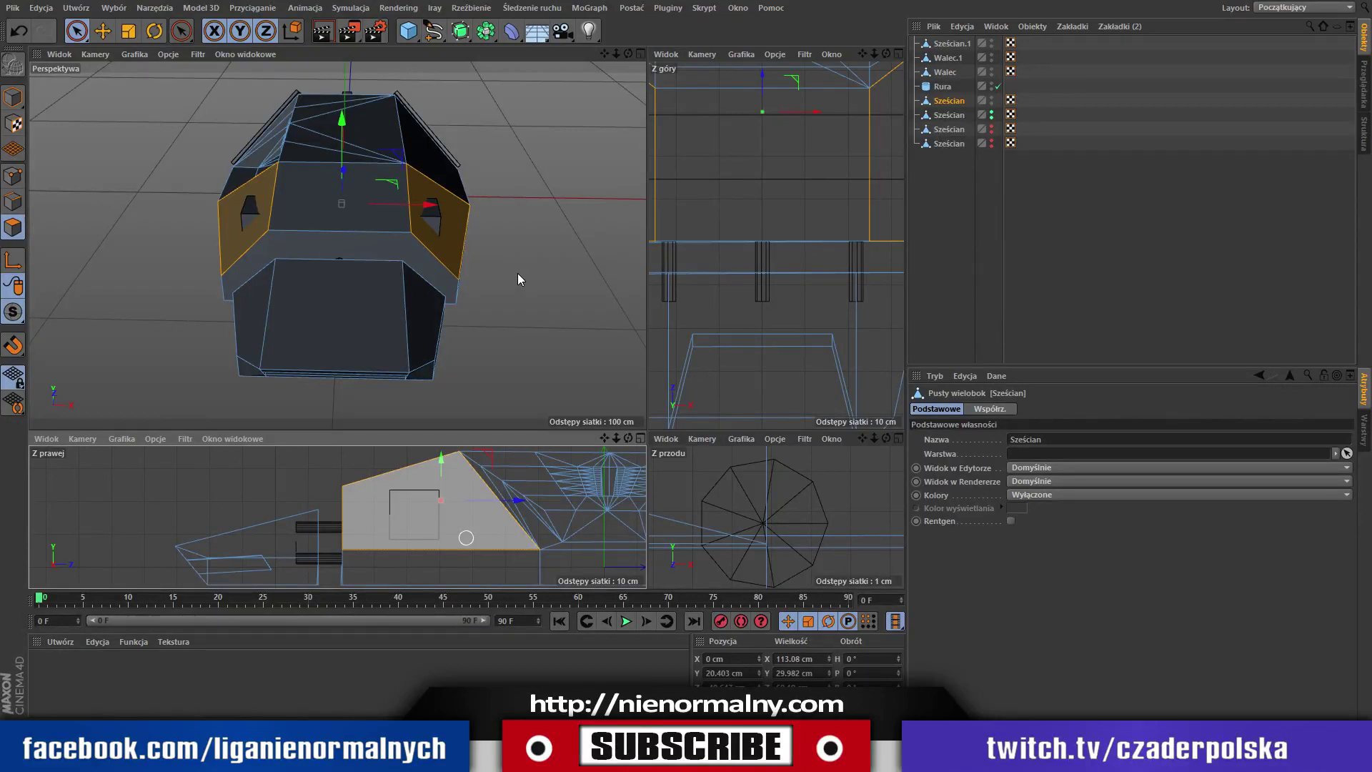
key("k")
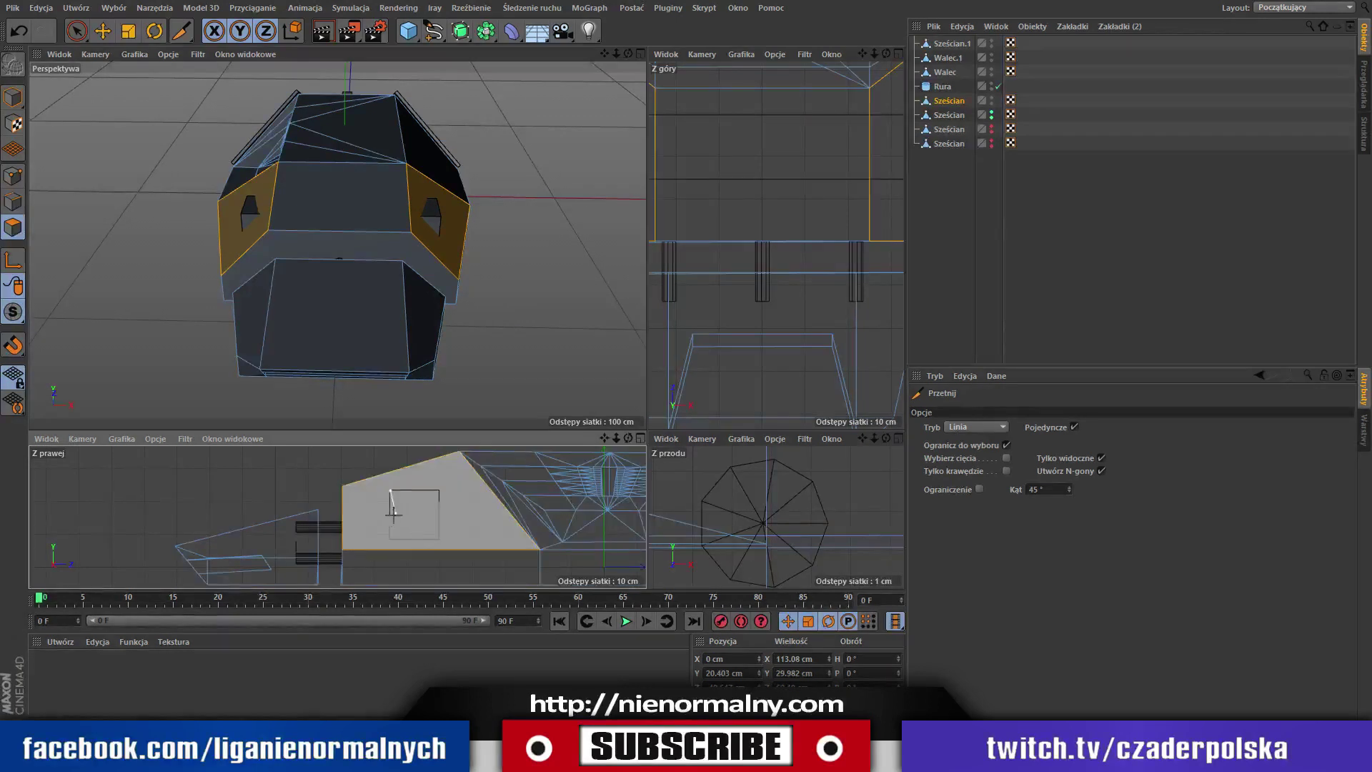
left_click_drag(390, 491, 389, 539)
key("ctrl+z")
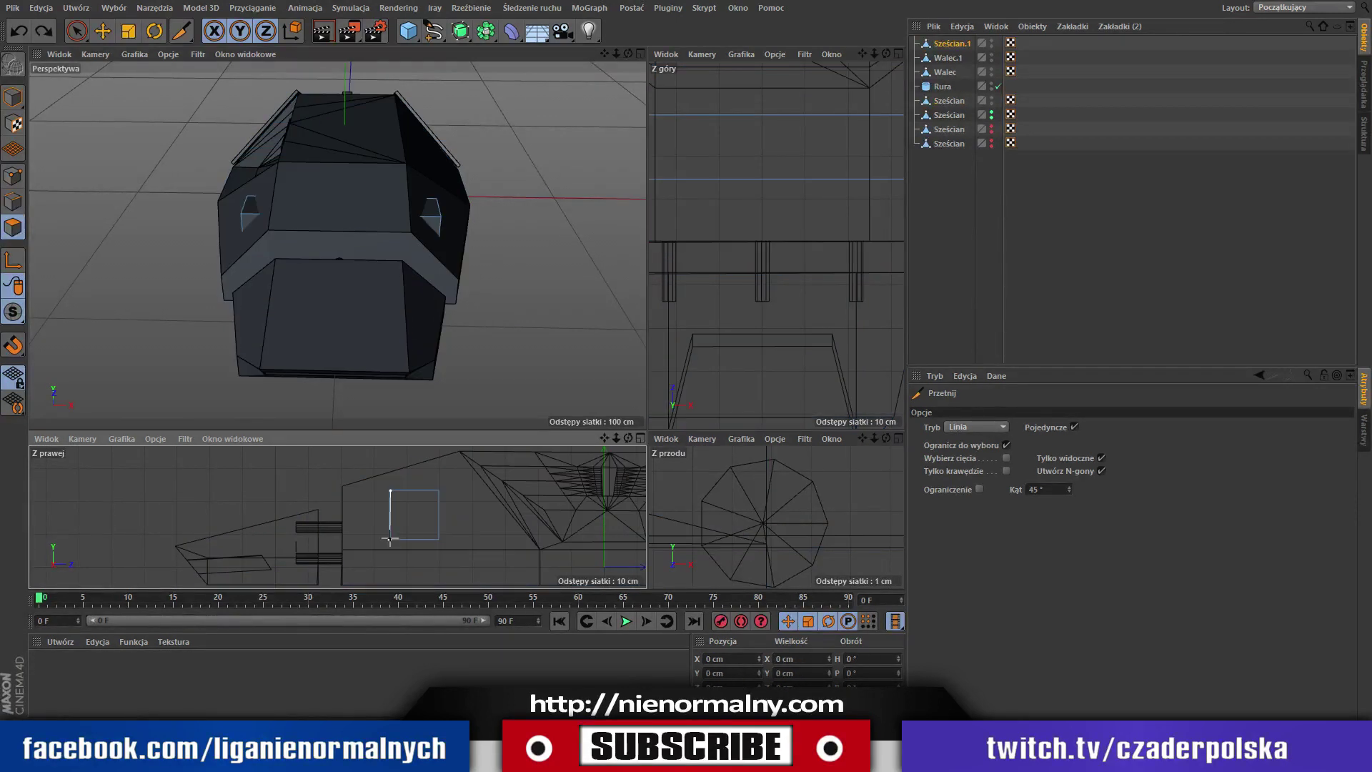
left_click_drag(390, 537, 393, 540)
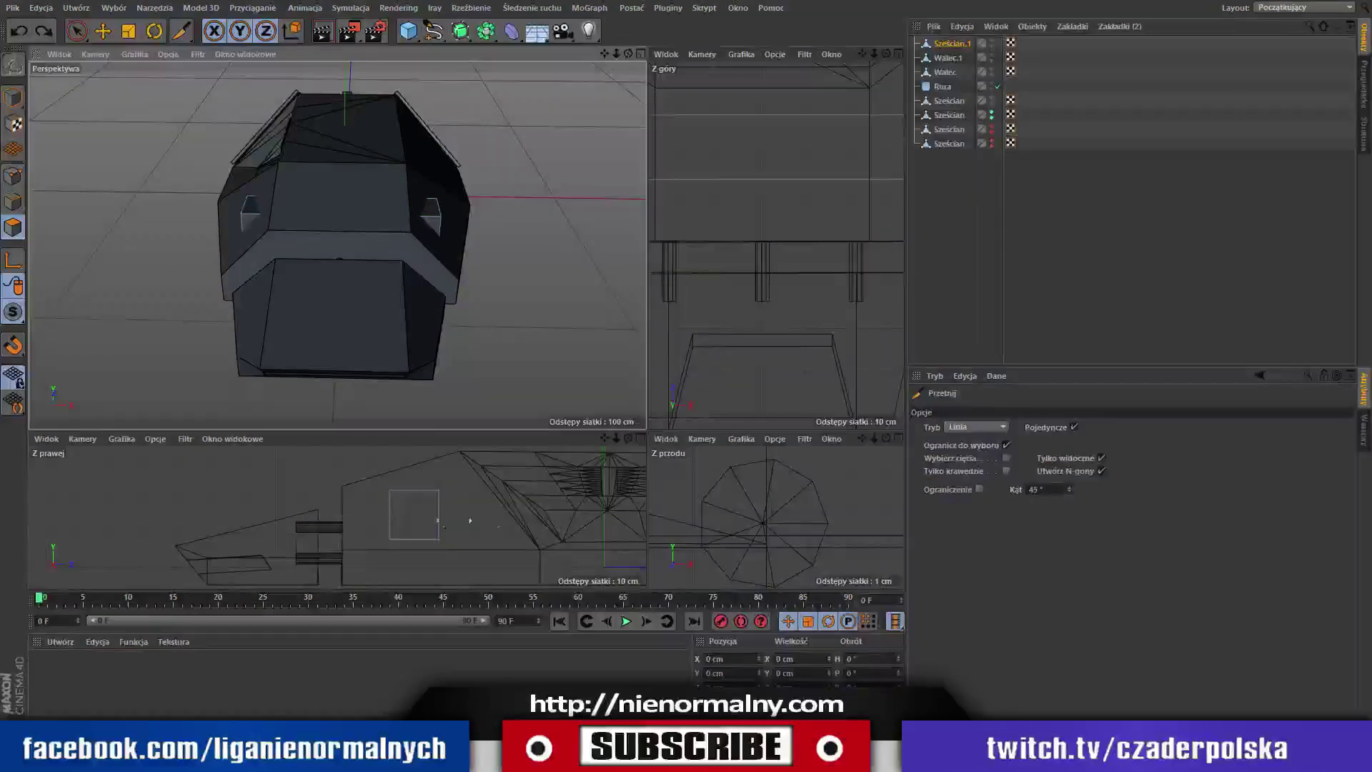
left_click(13, 96)
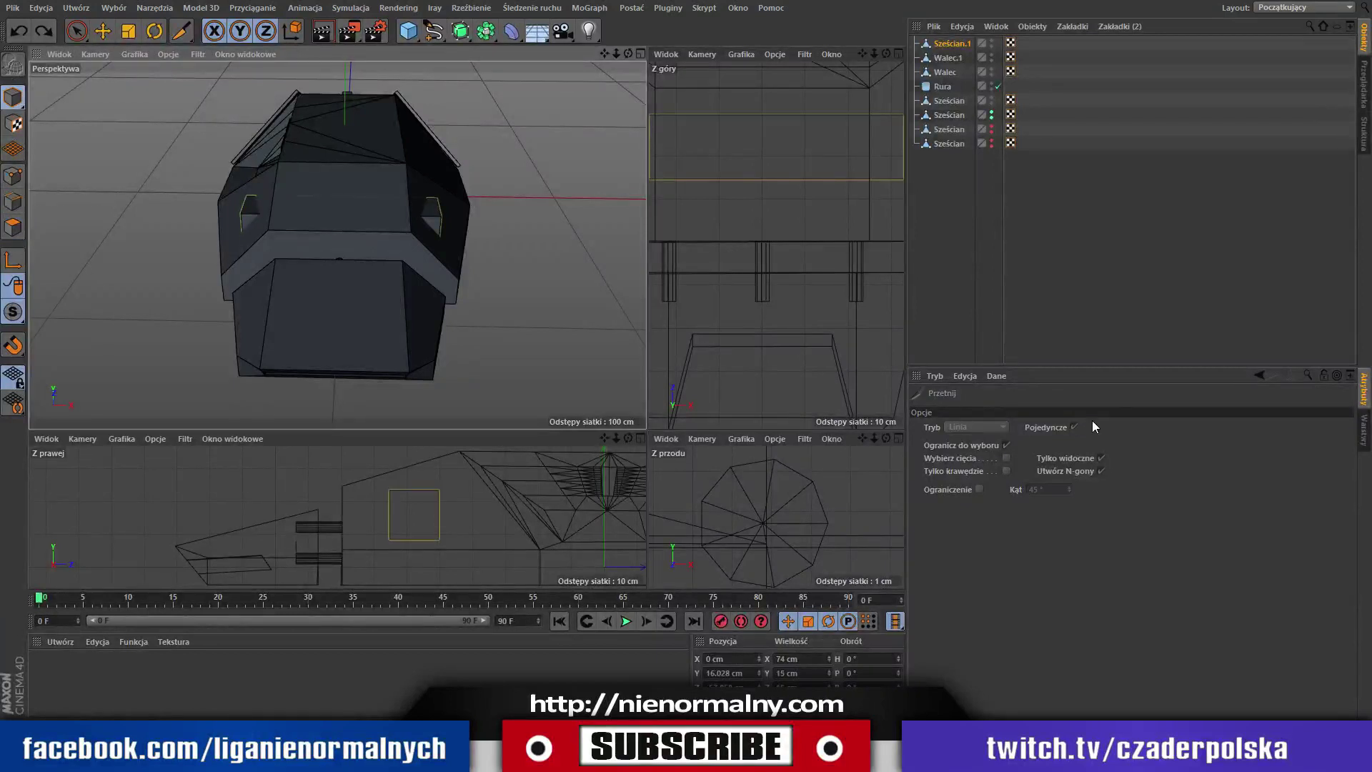
left_click(951, 72)
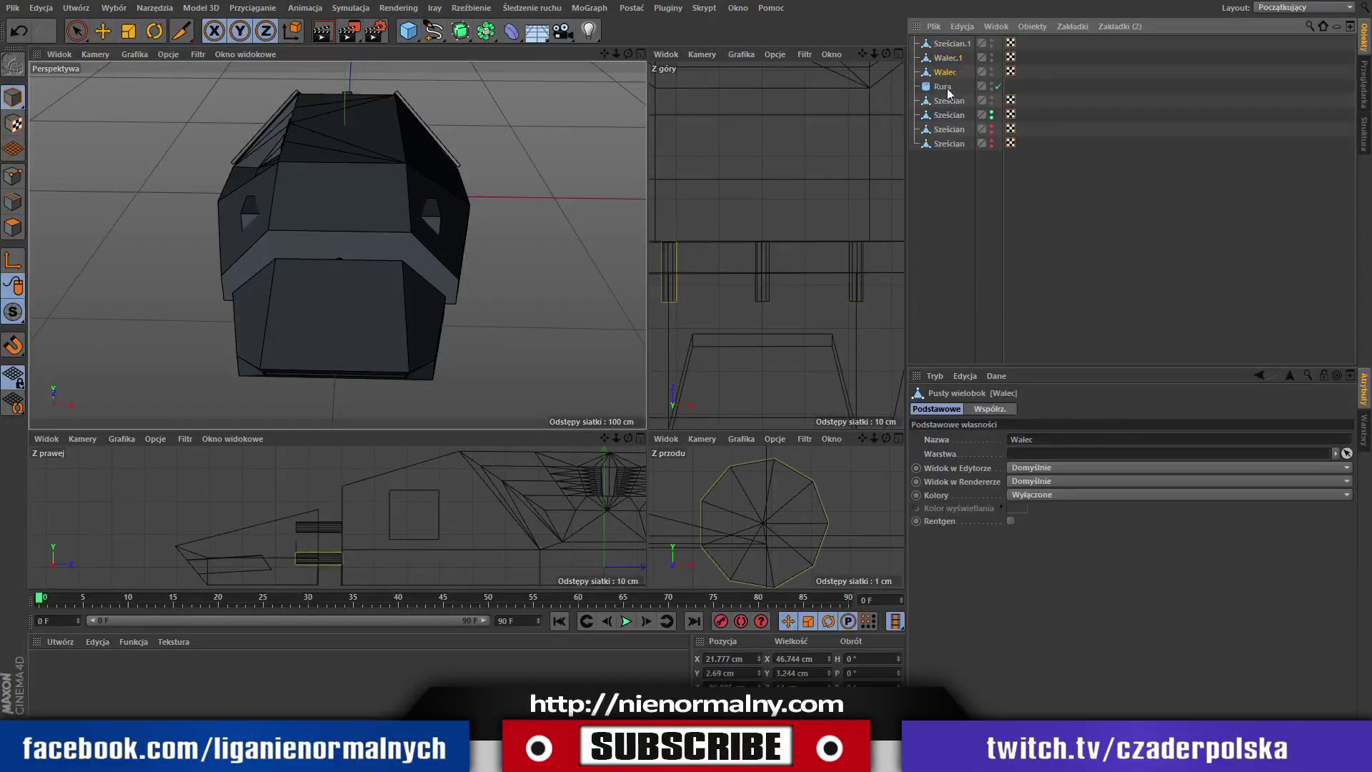
left_click(948, 101)
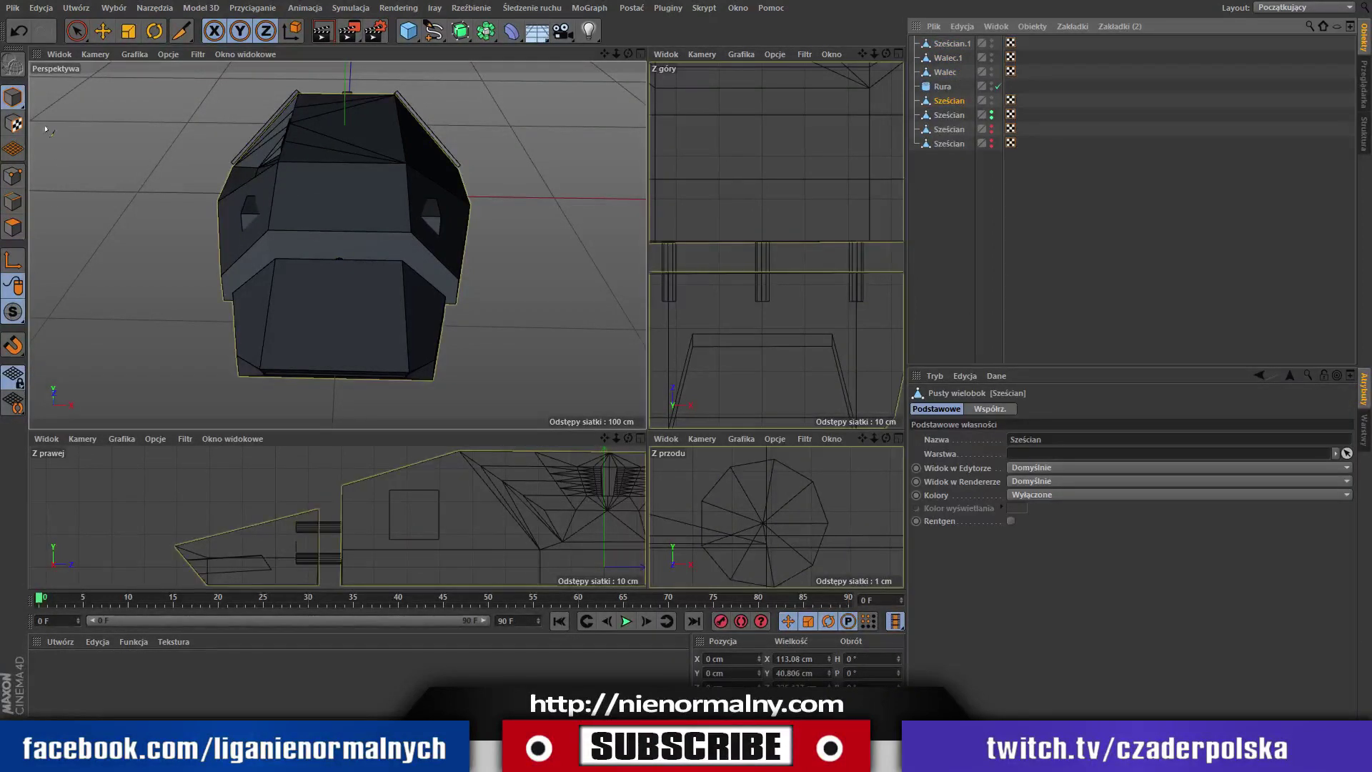
left_click(15, 233)
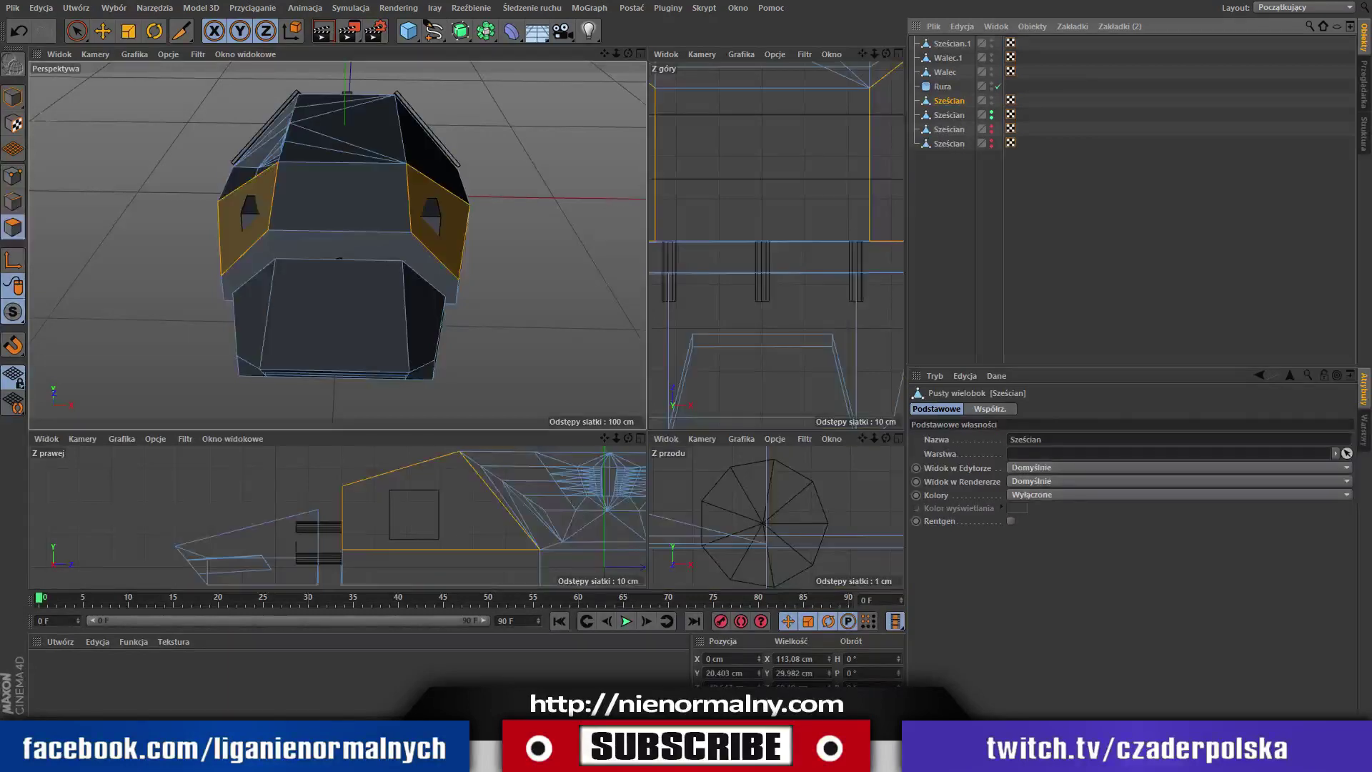
left_click(370, 523)
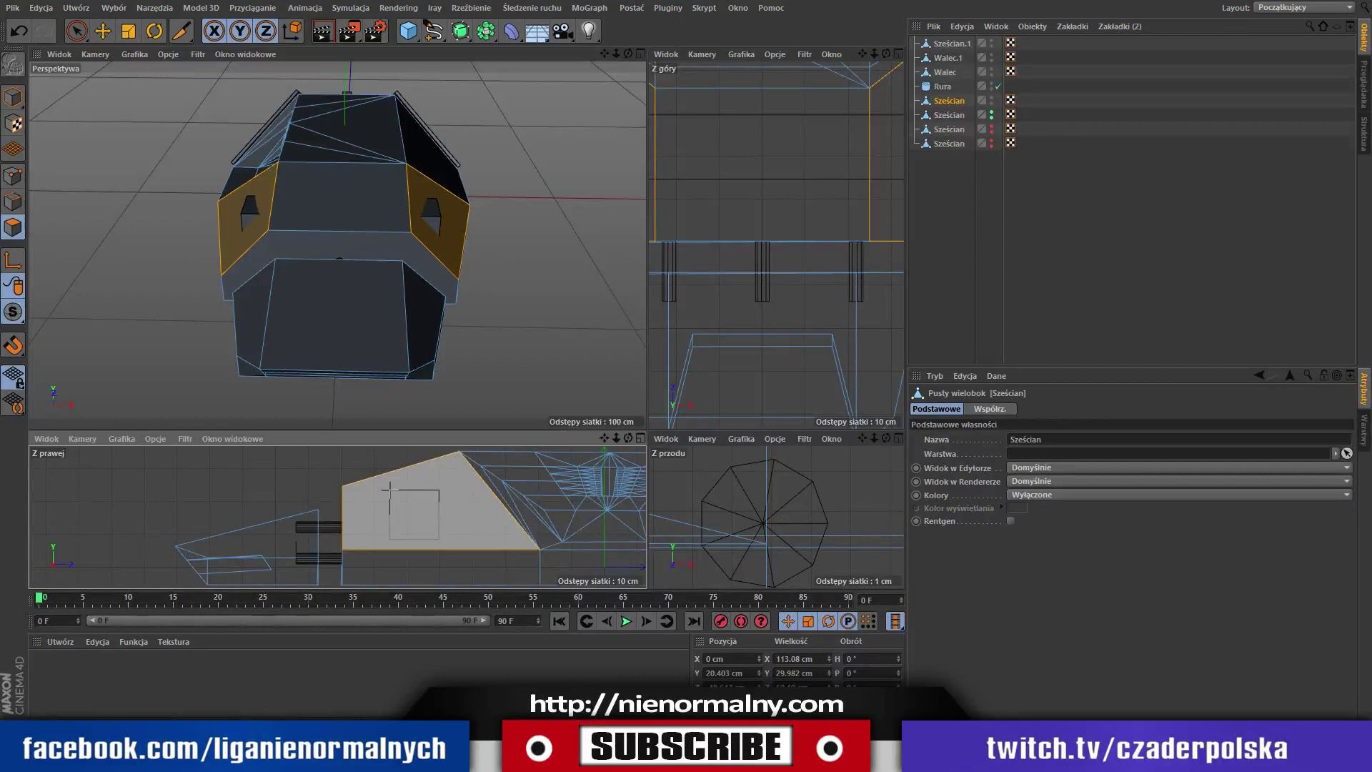
In the Right view, knife two vertical cuts across the side panel beside the window.
scroll(390, 493, "up", 5)
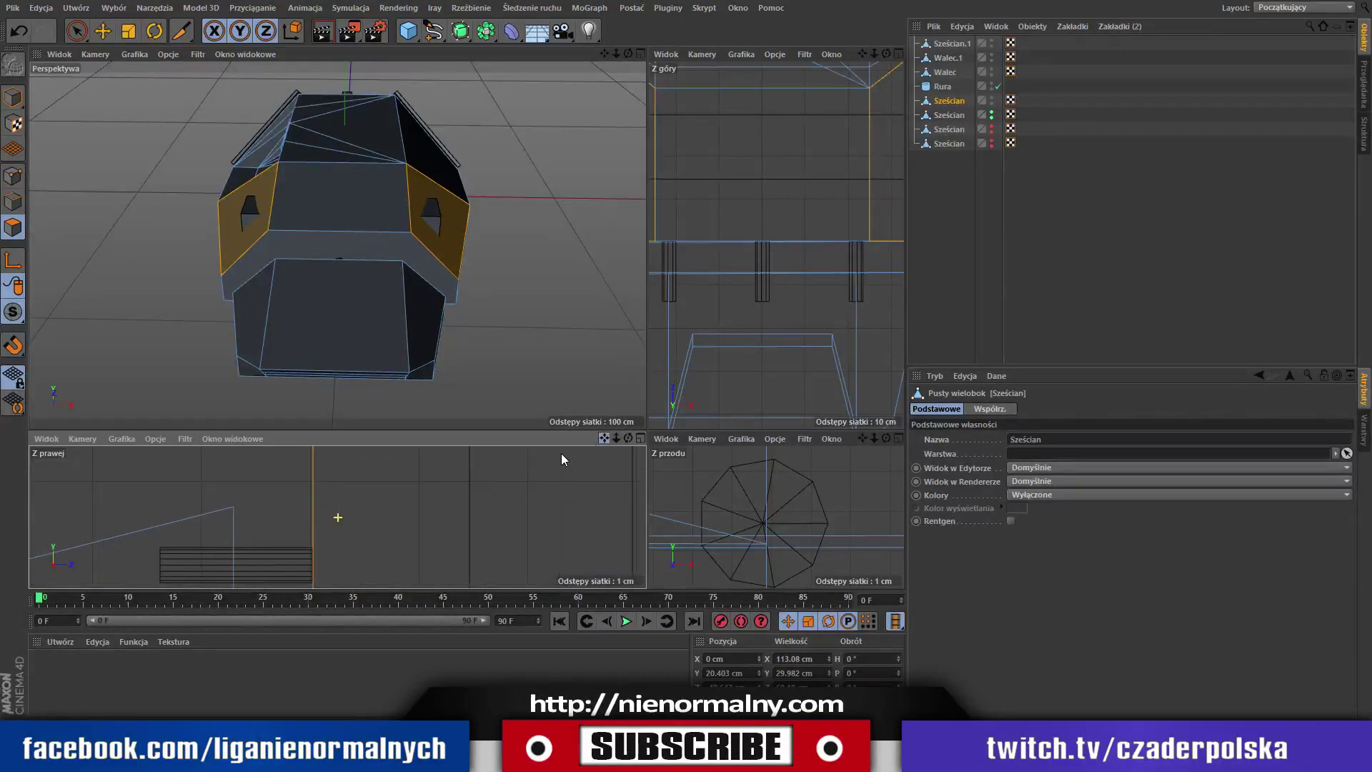
scroll(453, 528, "up", 3)
middle_click_drag(455, 531, 461, 445, "alt")
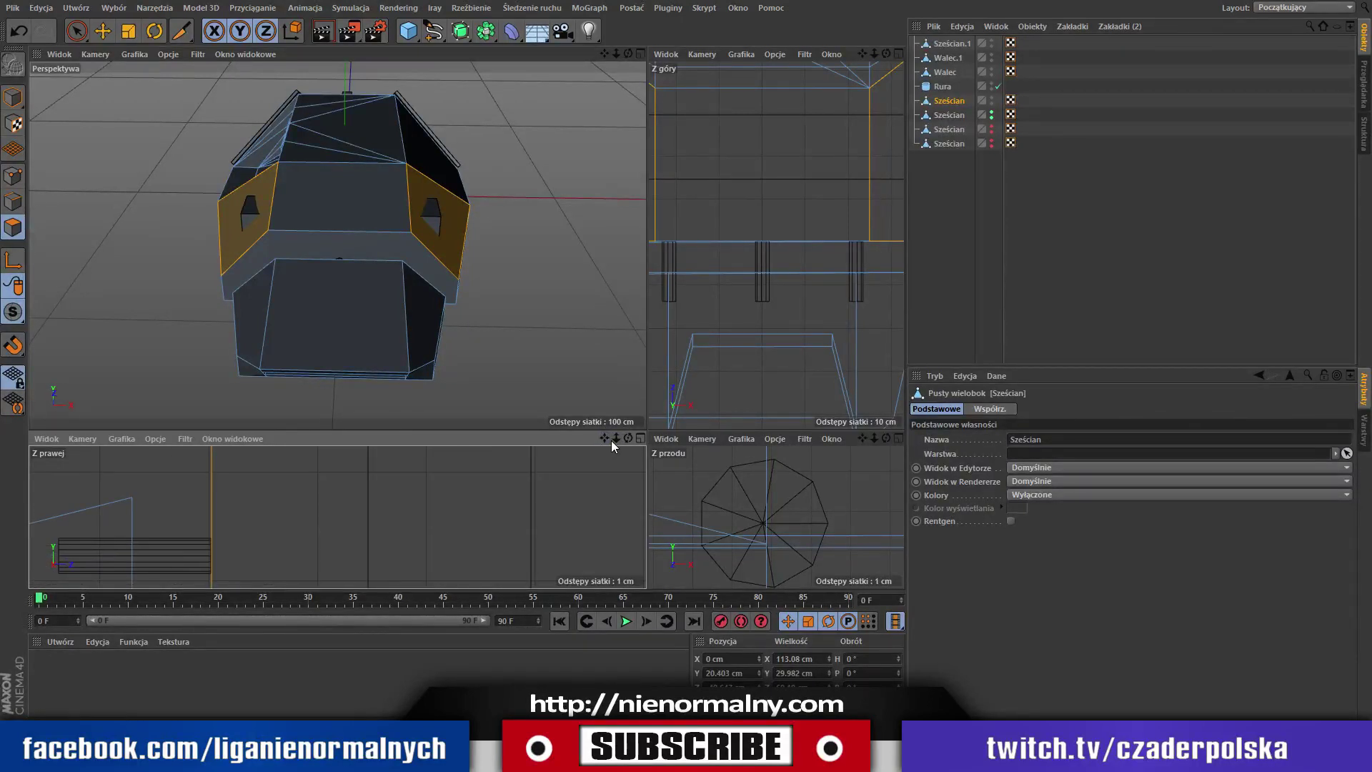
left_click_drag(612, 441, 358, 461)
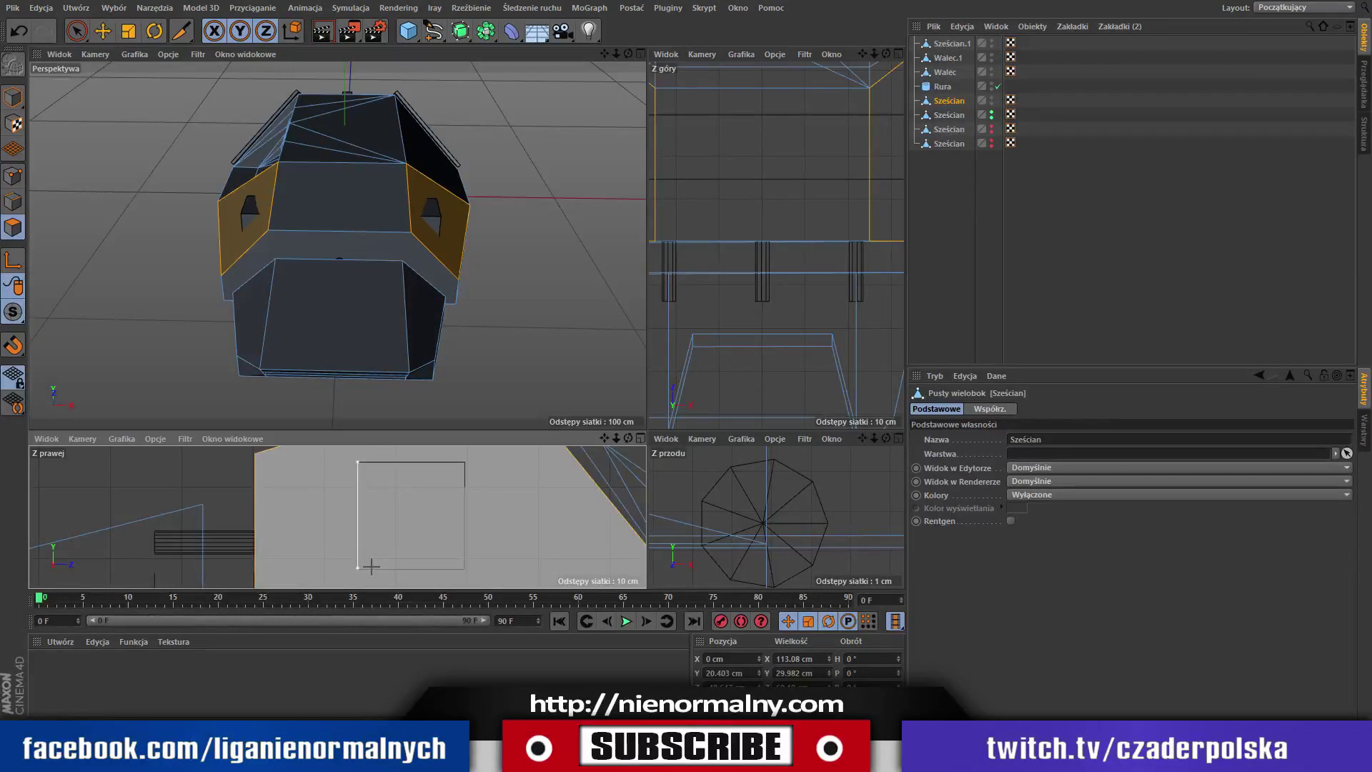
left_click_drag(615, 434, 620, 477)
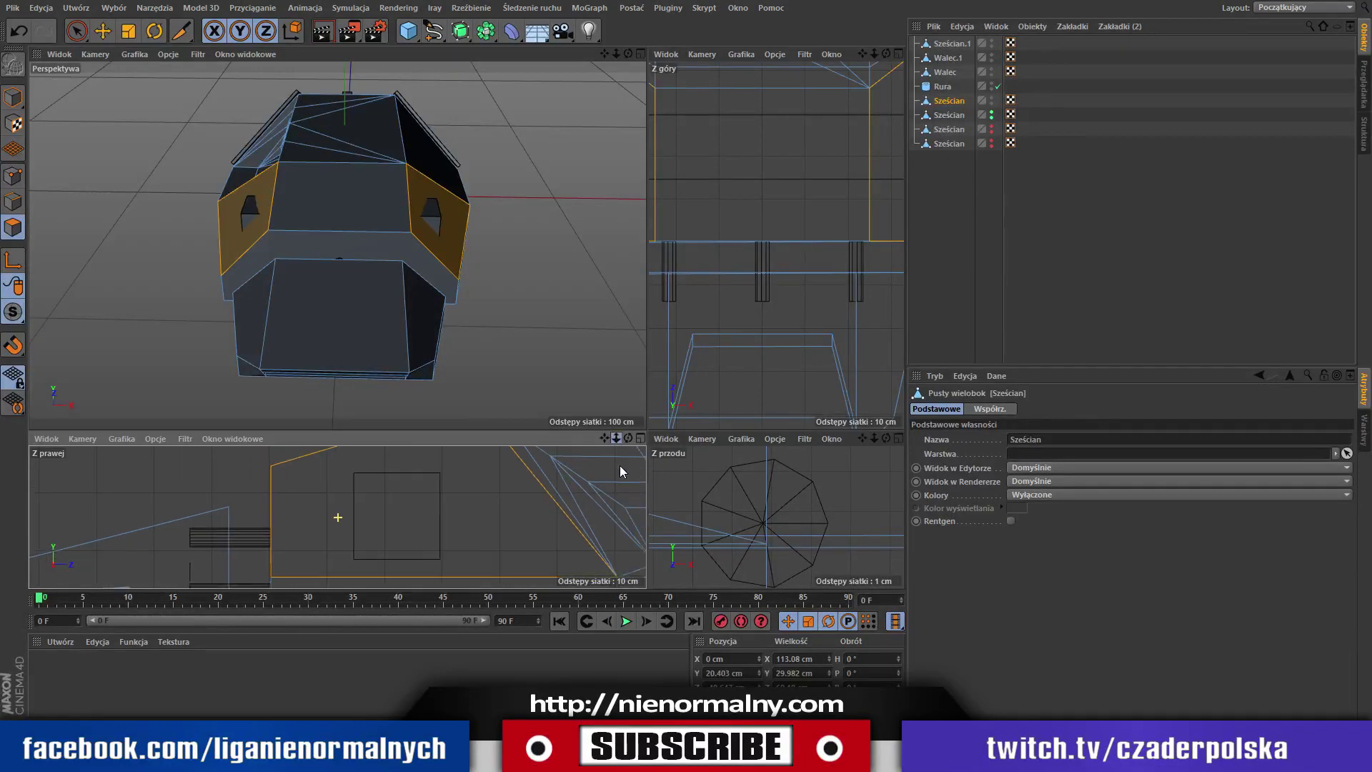
scroll(619, 476, "down", 2)
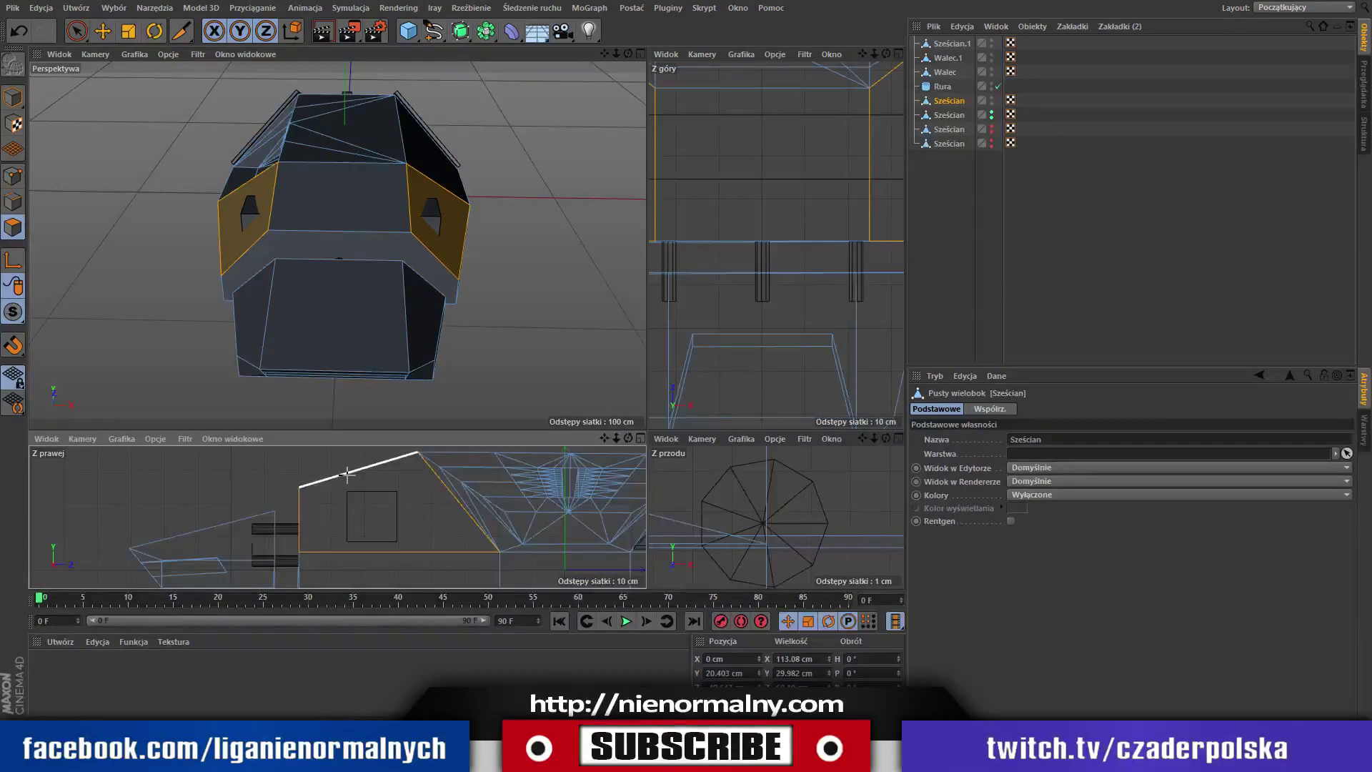
left_click(349, 547)
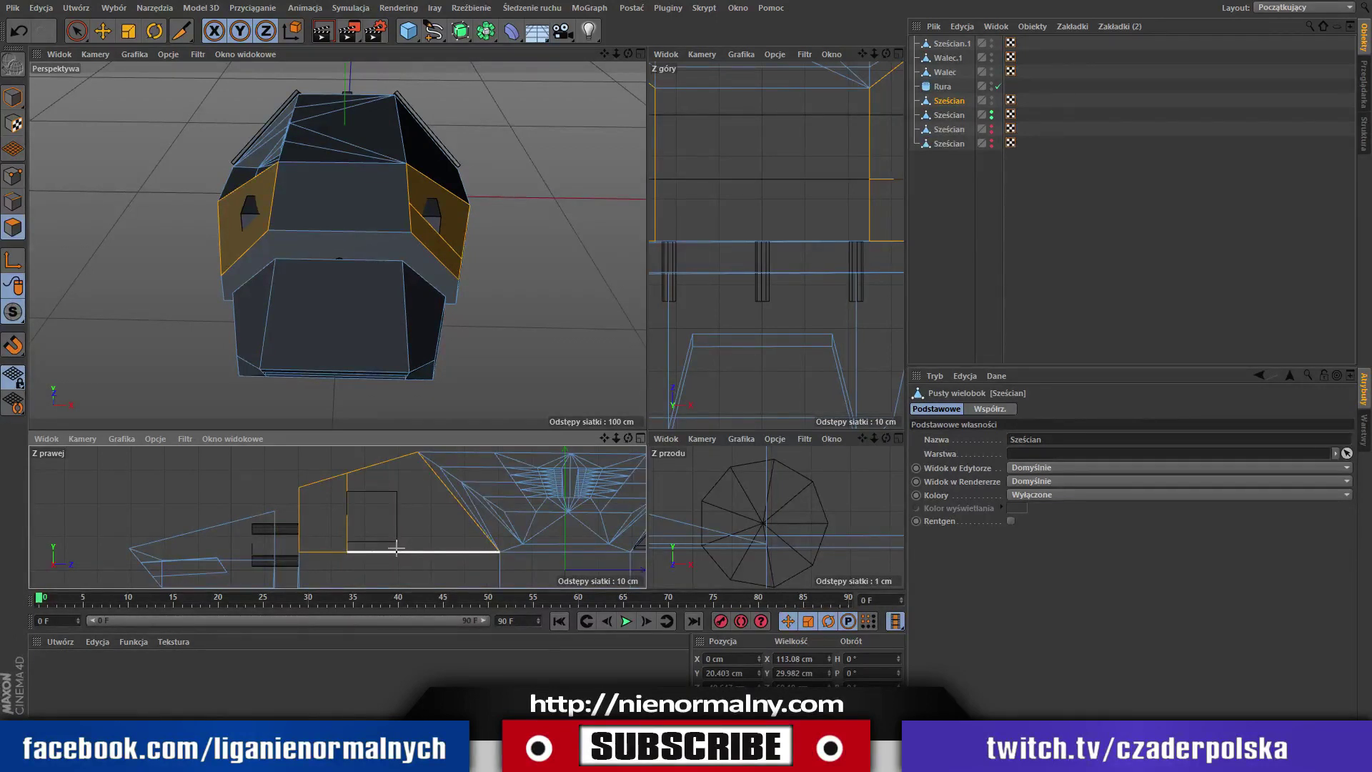
left_click(397, 550)
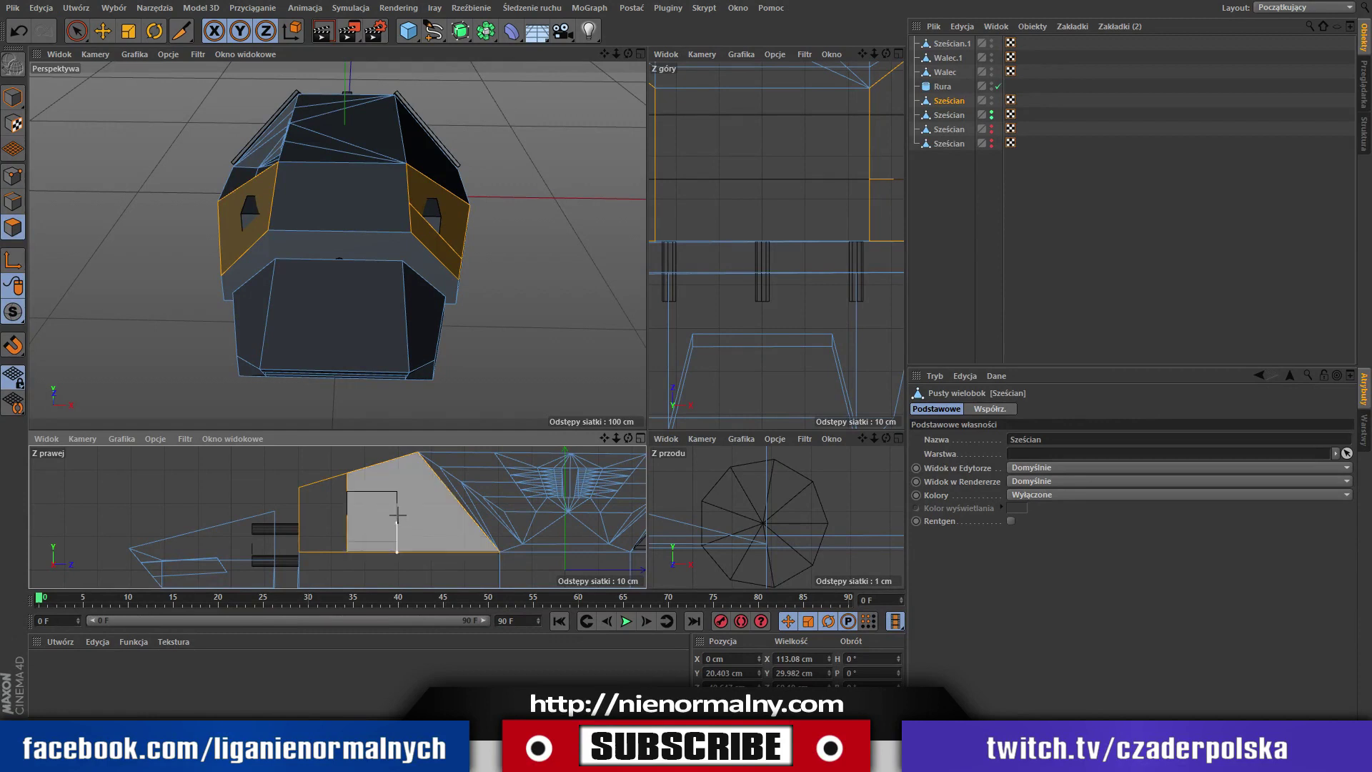
left_click(397, 458)
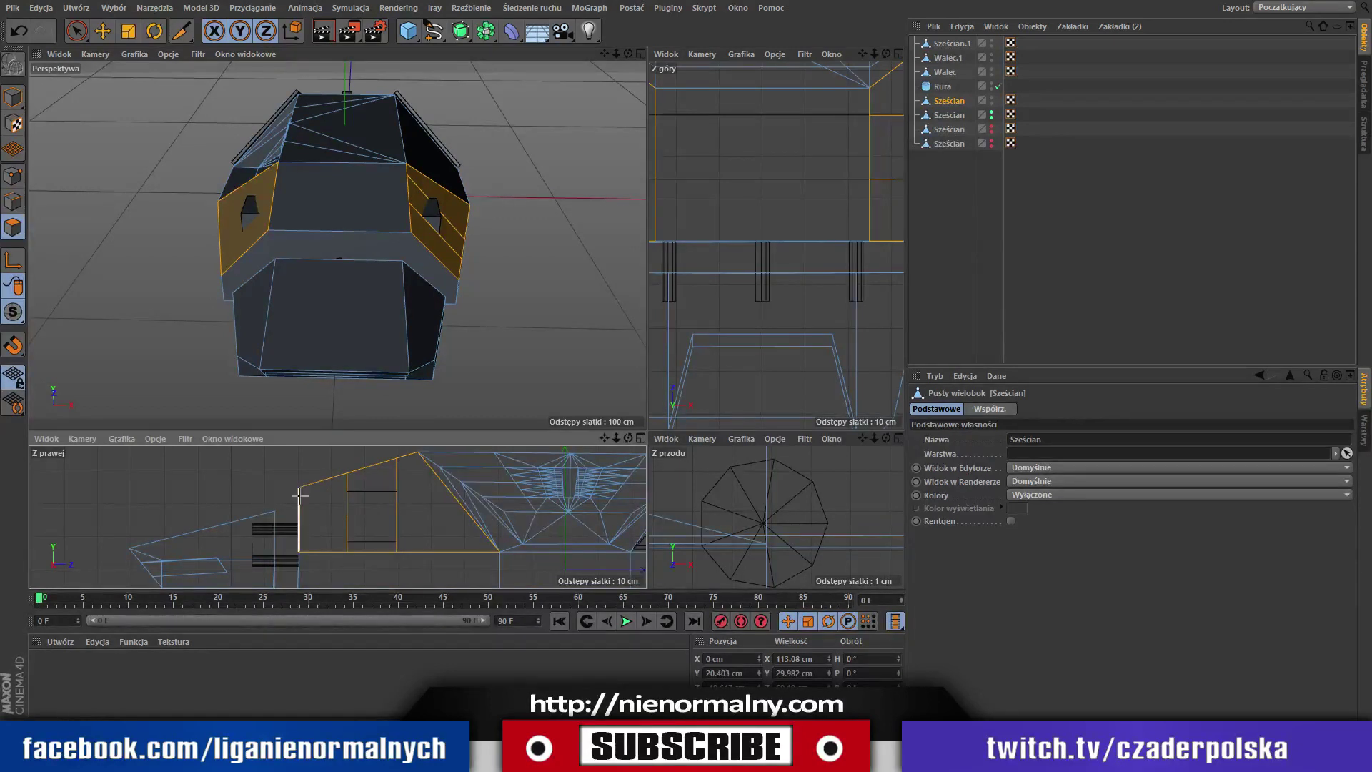
Knife two horizontal cuts from the sloped front edge to the panel's left edge.
left_click(419, 510)
key("Escape")
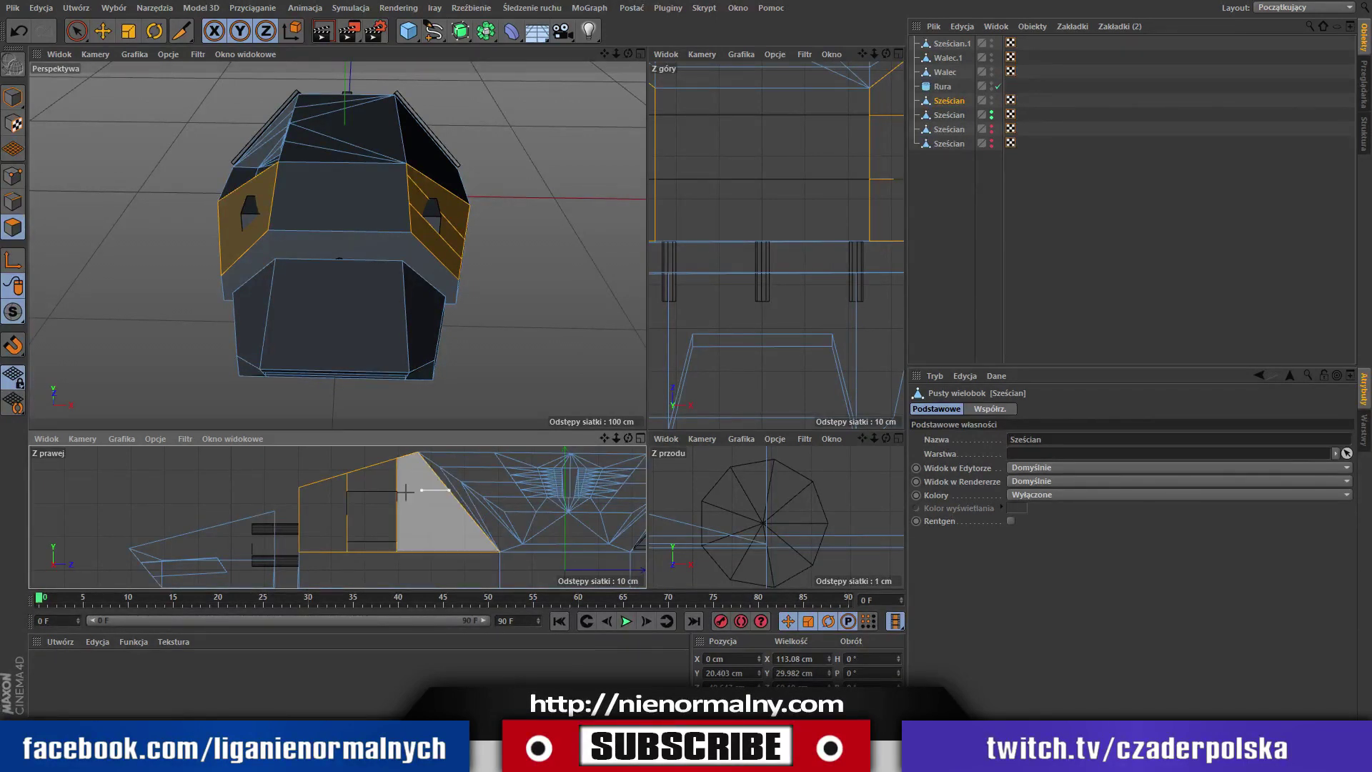
left_click(448, 490)
left_click(300, 491)
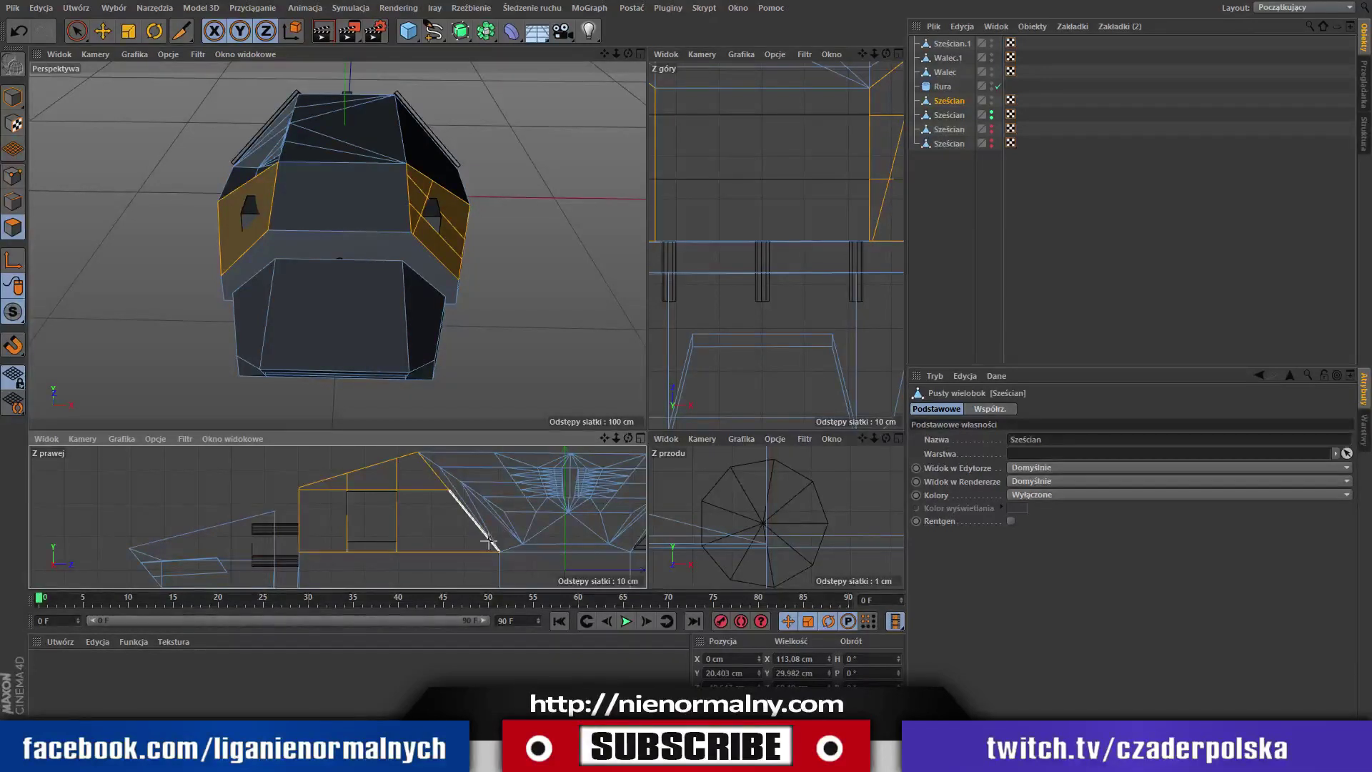
left_click(490, 541)
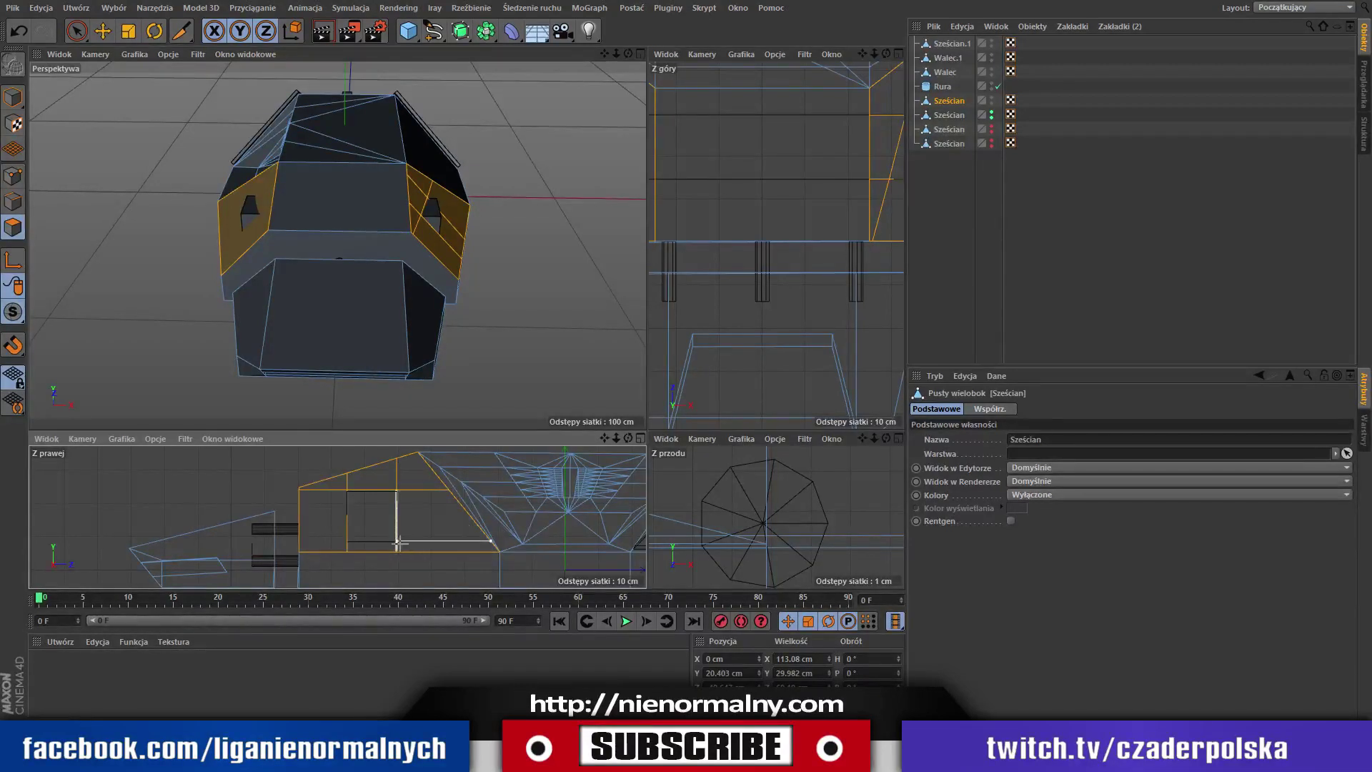
left_click(301, 542)
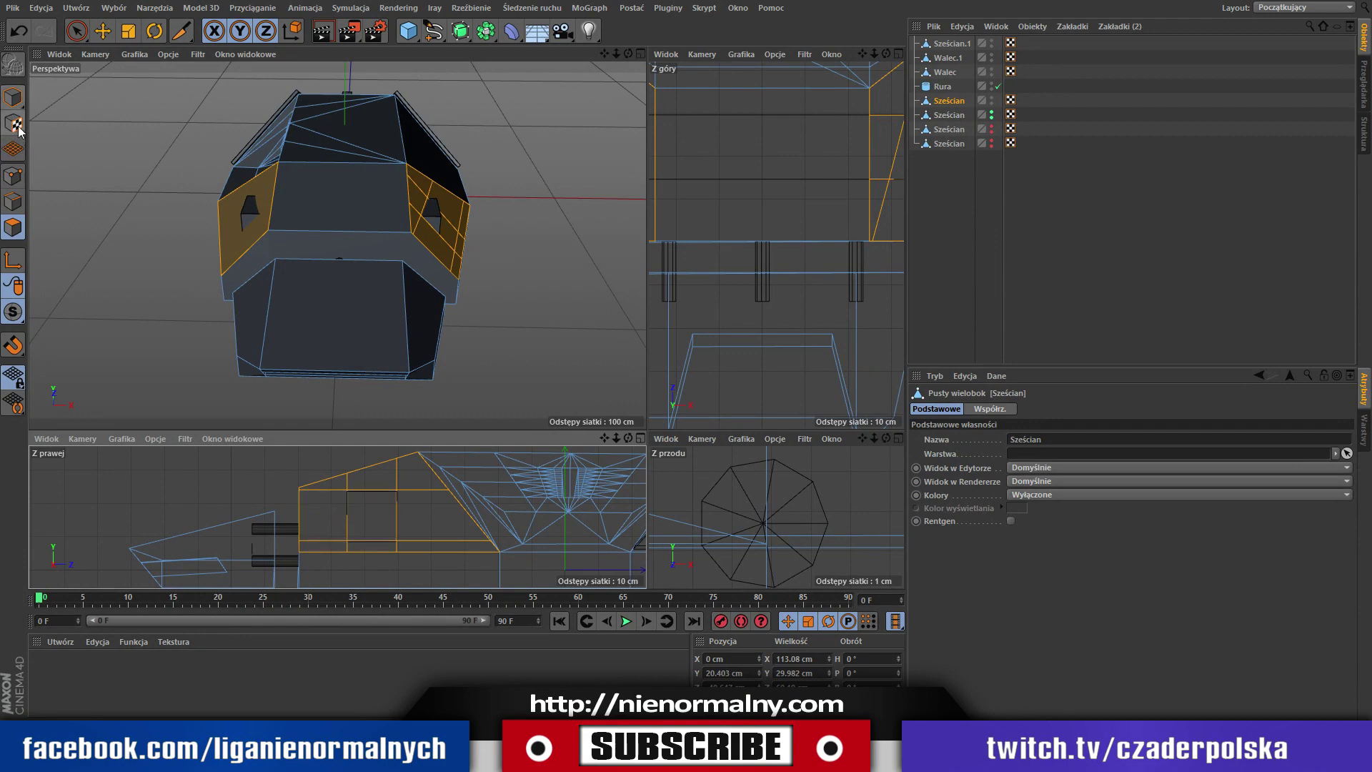
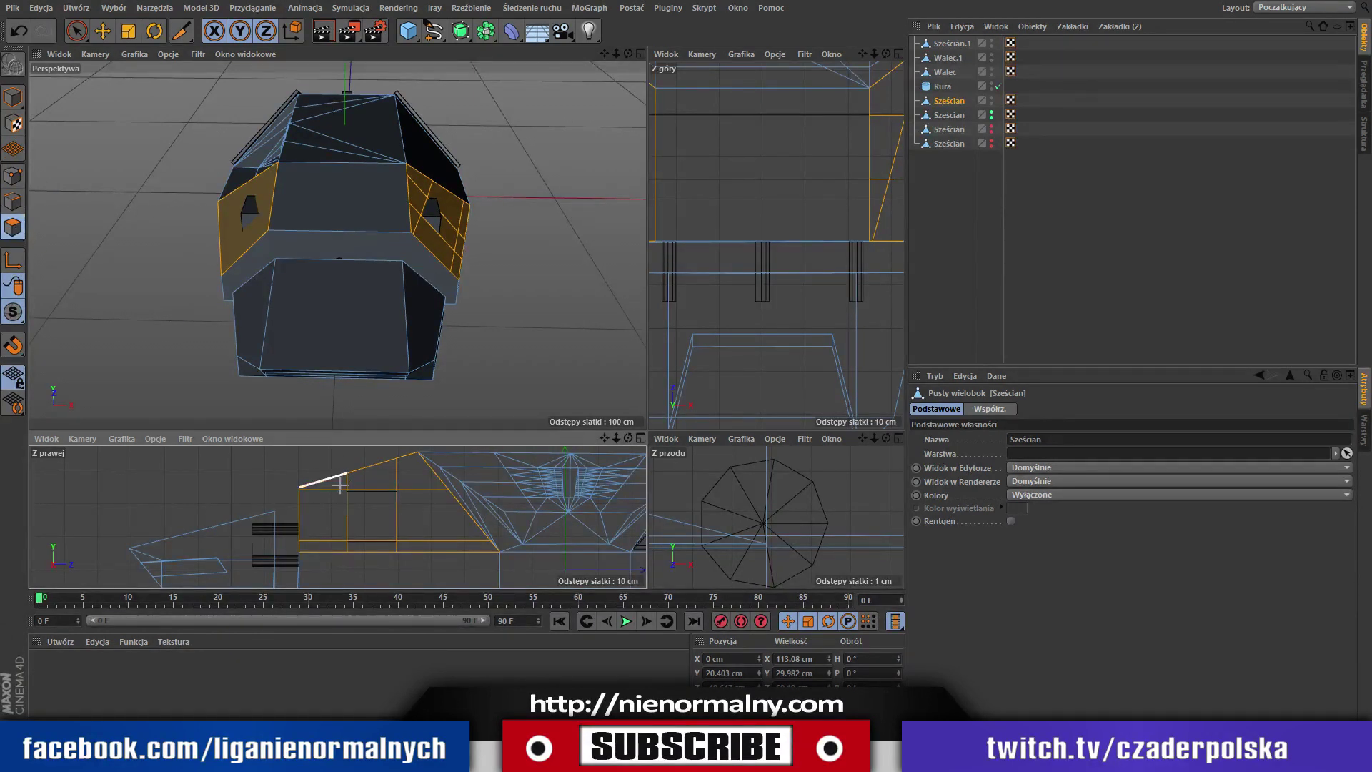
Delete the side panel polygon of Sześcian.1 to open a window hole.
key("space")
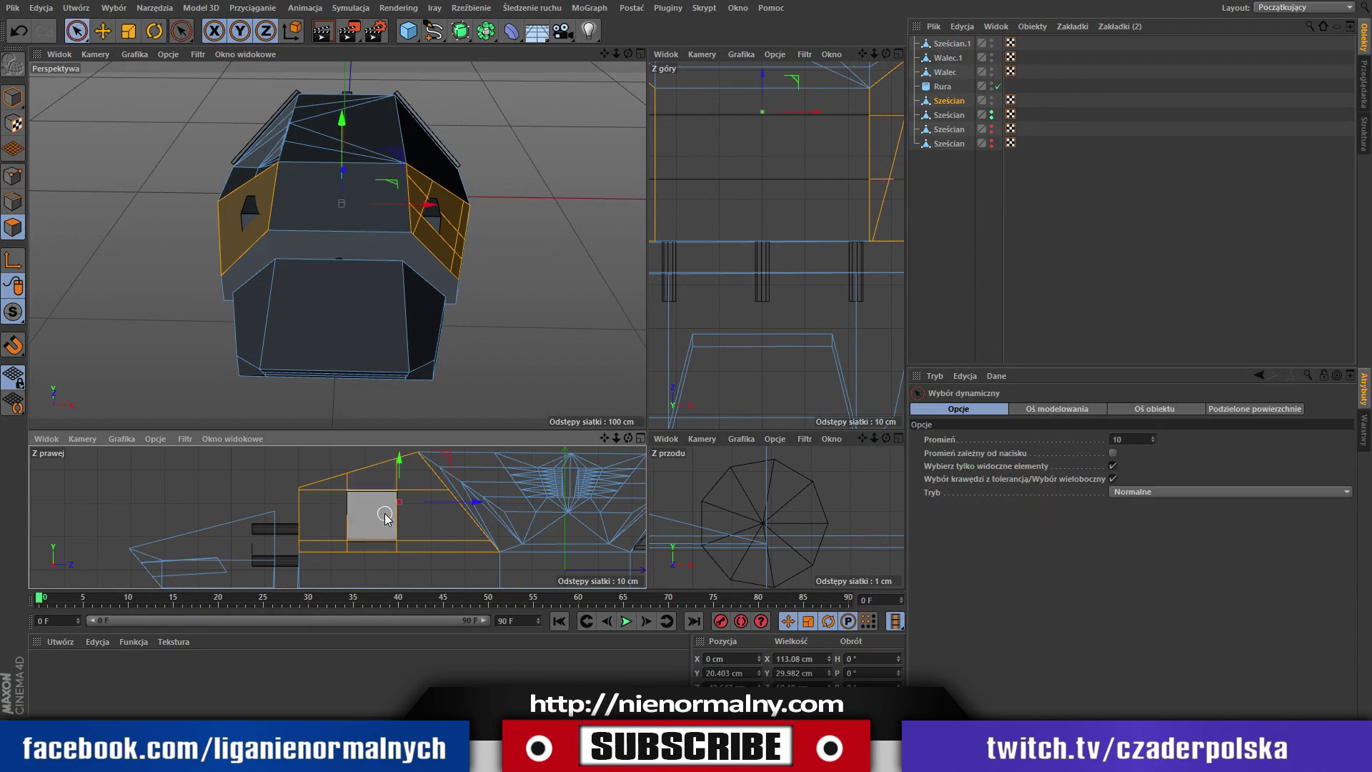
left_click(384, 515)
left_click(594, 79)
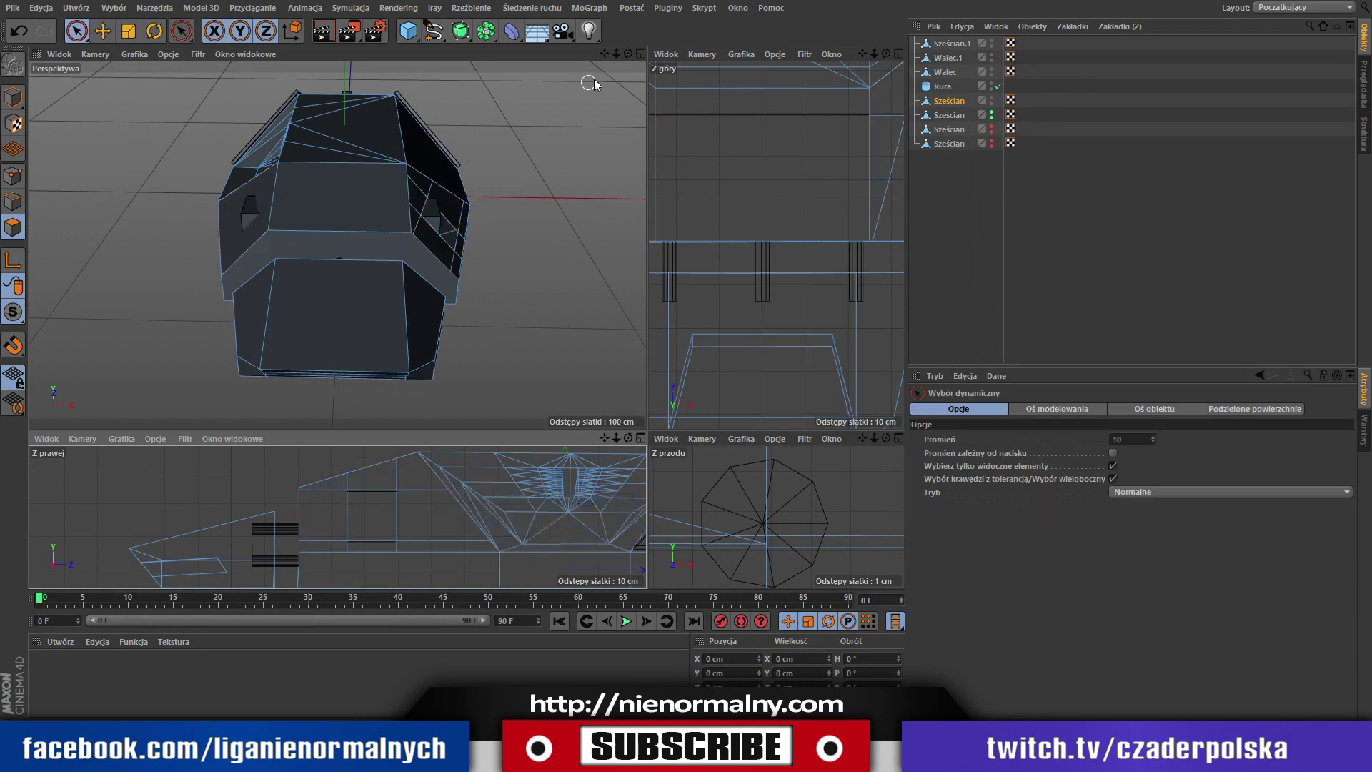
mouse_move(633, 53)
left_mouse_down()
mouse_move(509, 41)
mouse_move(453, 77)
left_mouse_up()
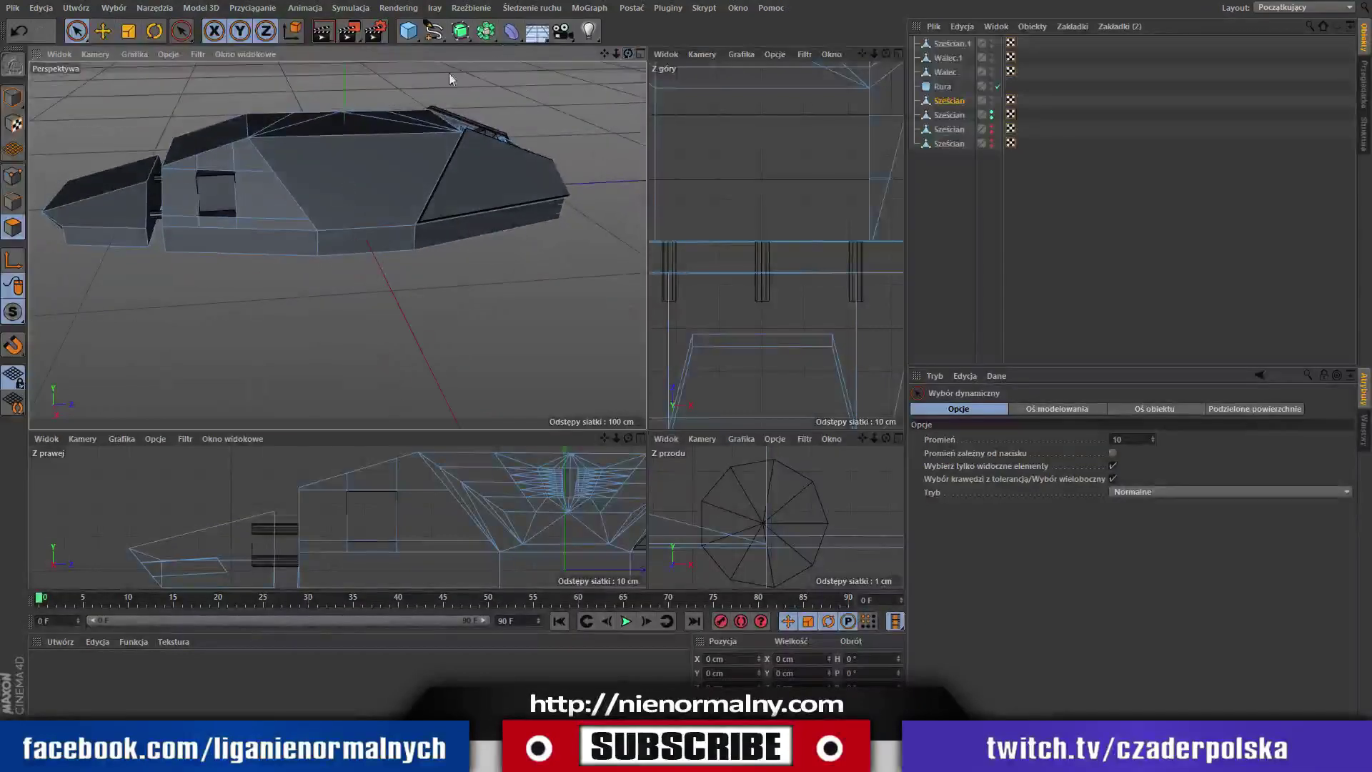
left_click(215, 190)
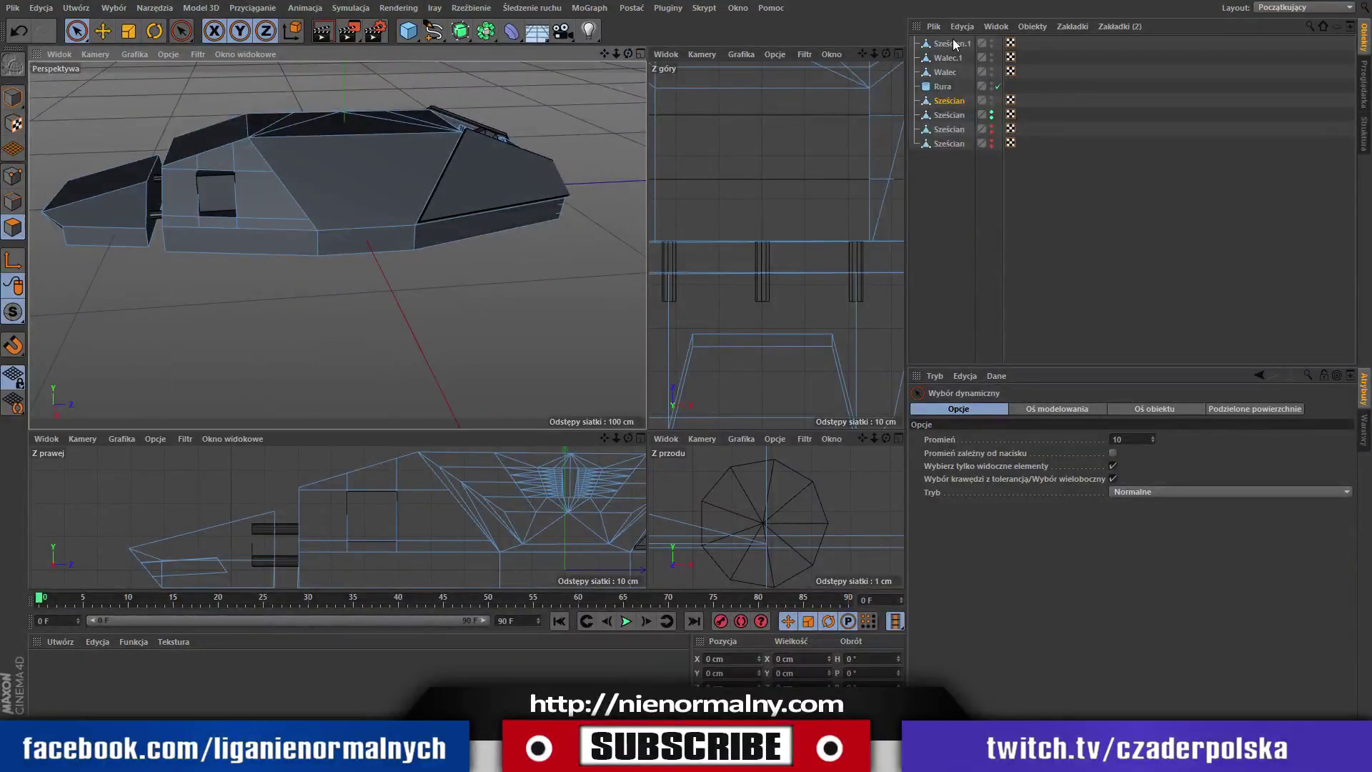
left_click(228, 184)
key("Delete")
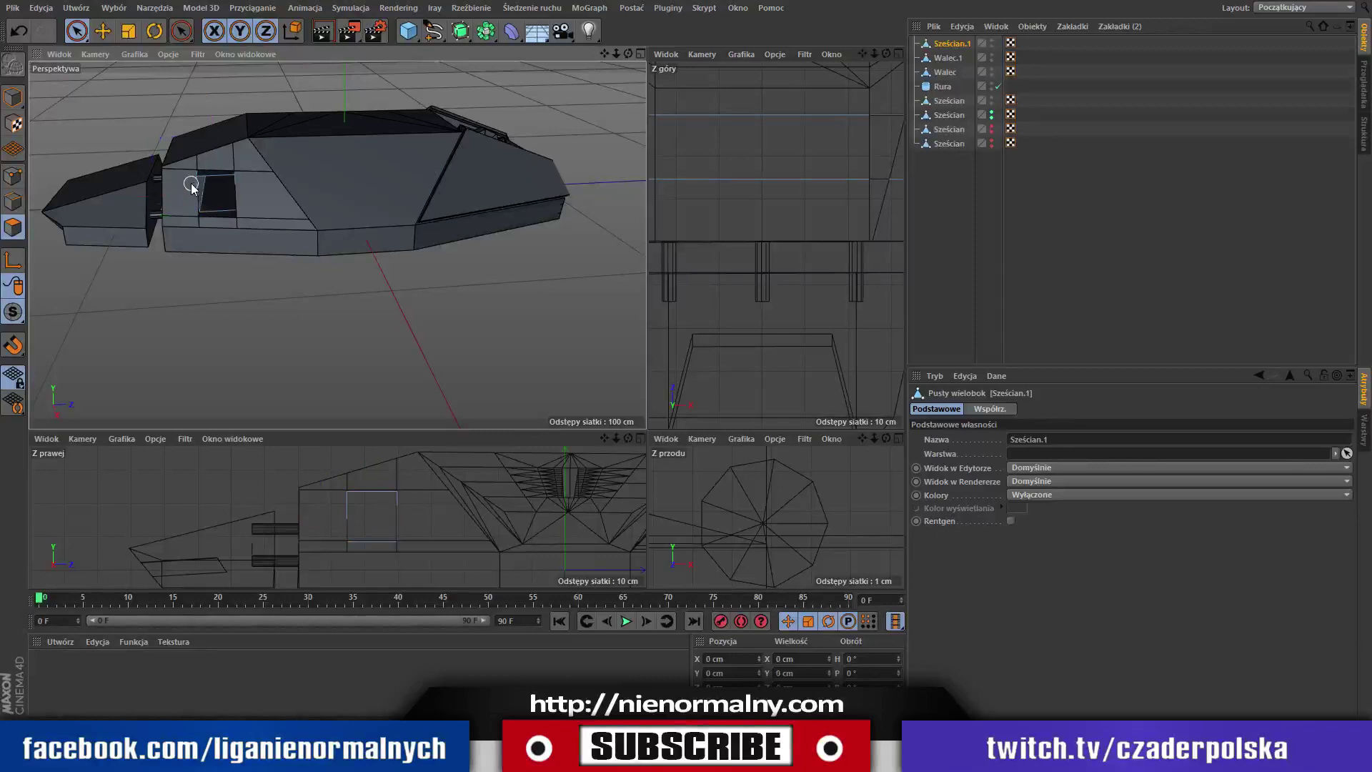
Push the hole's bottom edge about 10 cm inward into the hull.
left_click(220, 214)
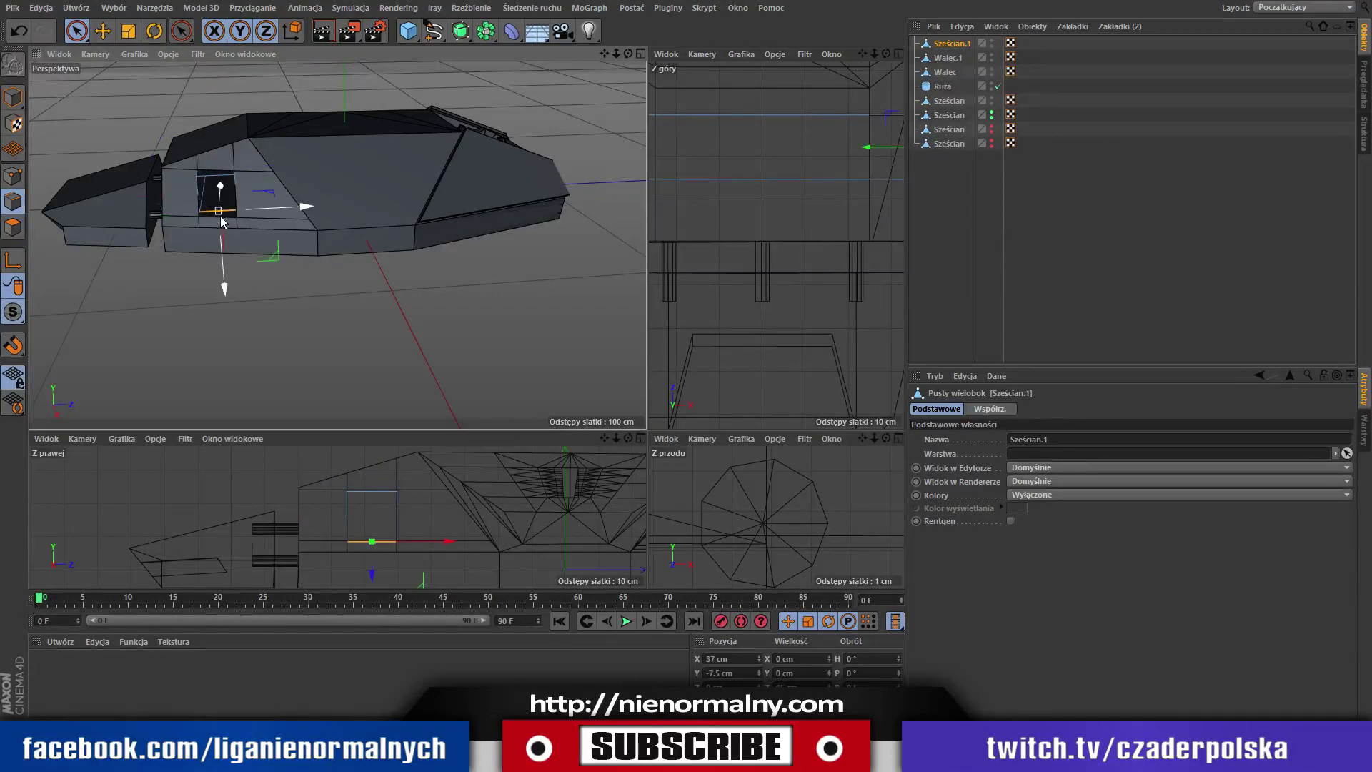
key("ctrl+z")
left_click_drag(221, 187, 229, 197)
mouse_move(230, 197)
left_mouse_down("alt")
mouse_move(723, 128)
mouse_move(679, 102)
mouse_move(191, 157)
left_mouse_up("alt")
In Point mode, move one corner point of the opening about 3.3 cm along X.
left_click(16, 176)
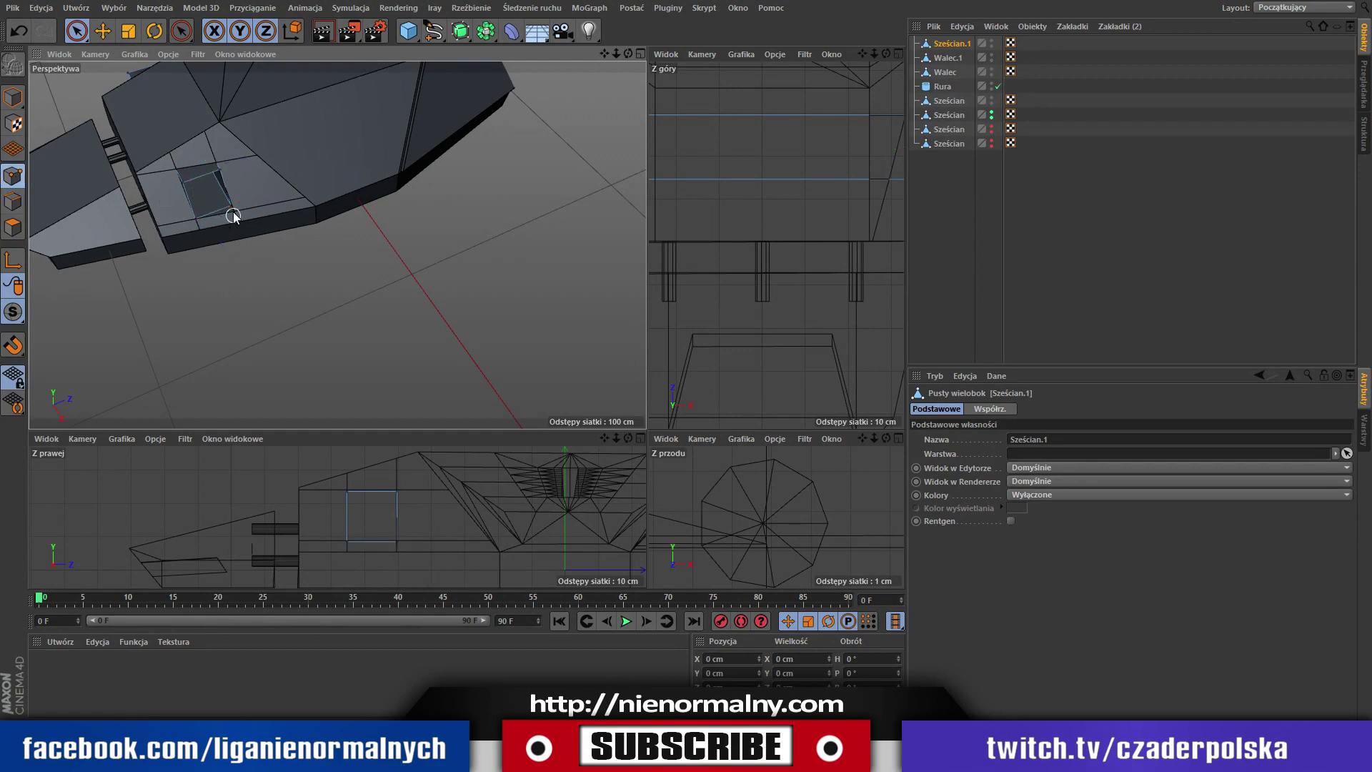
left_click(235, 210)
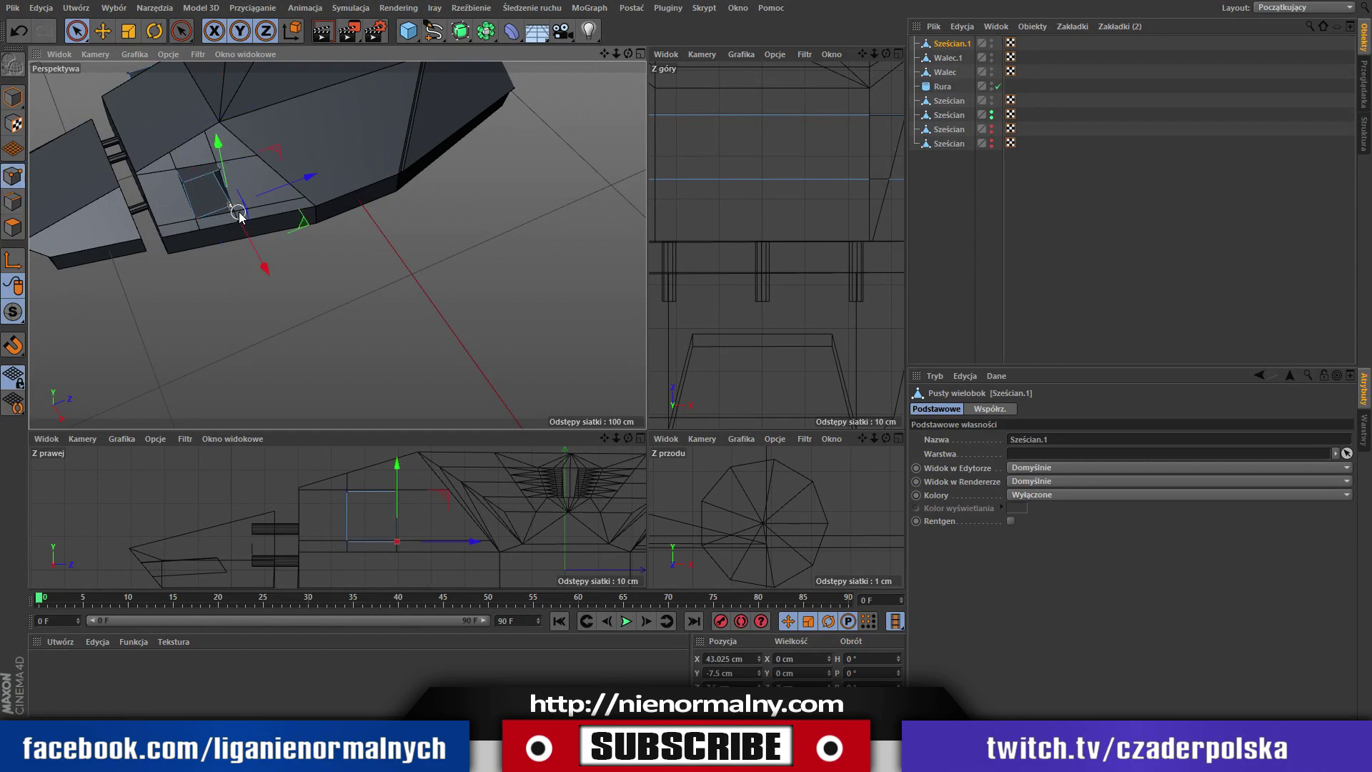
left_click_drag(240, 215, 275, 275)
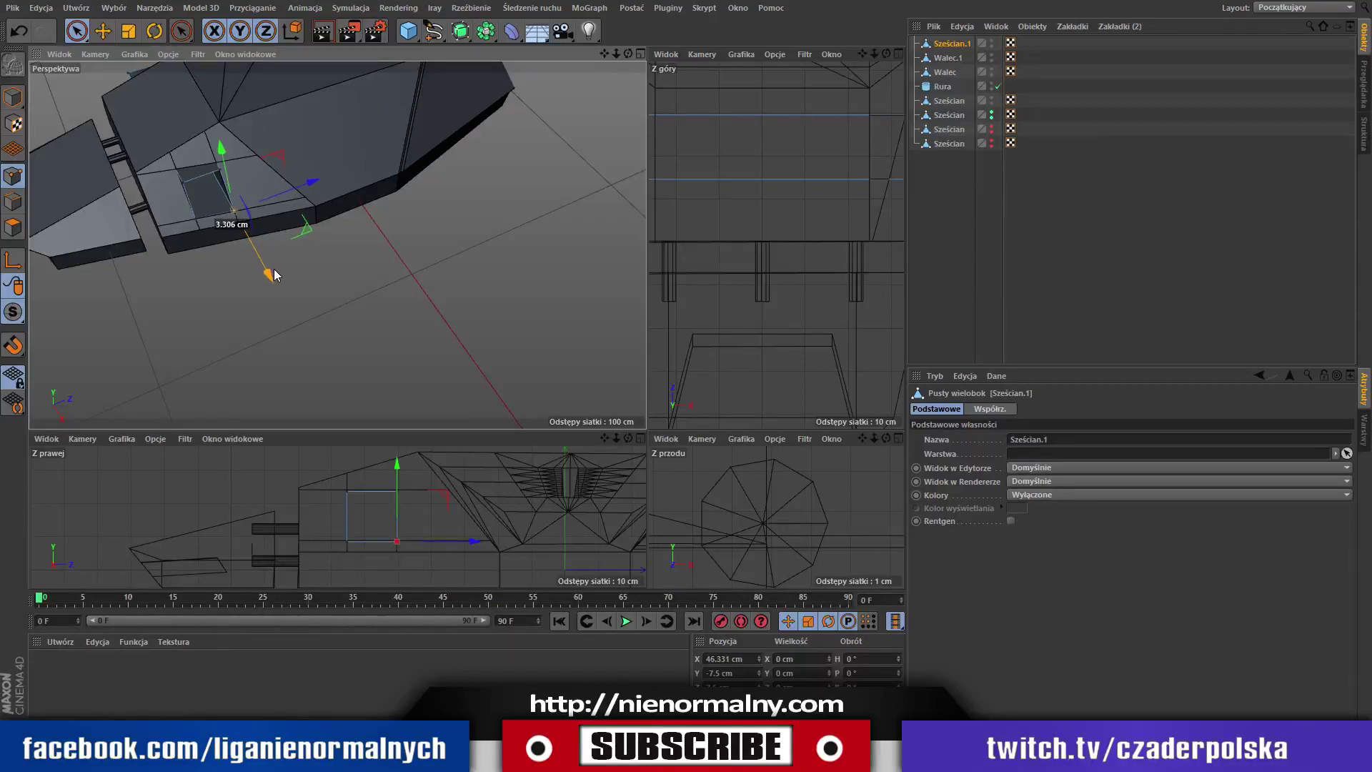
mouse_move(615, 53)
left_mouse_down()
mouse_move(621, 85)
mouse_move(915, 175)
left_mouse_up()
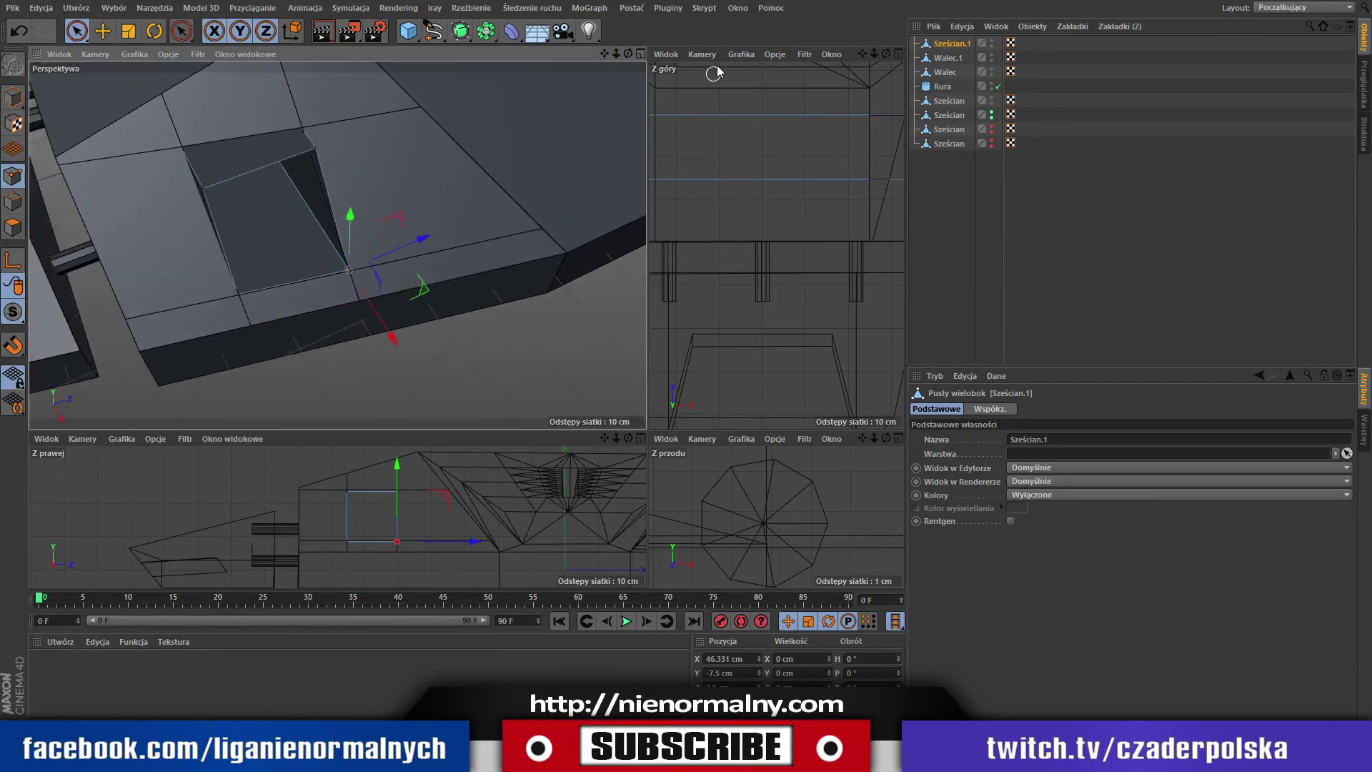
left_click_drag(628, 55, 524, 71)
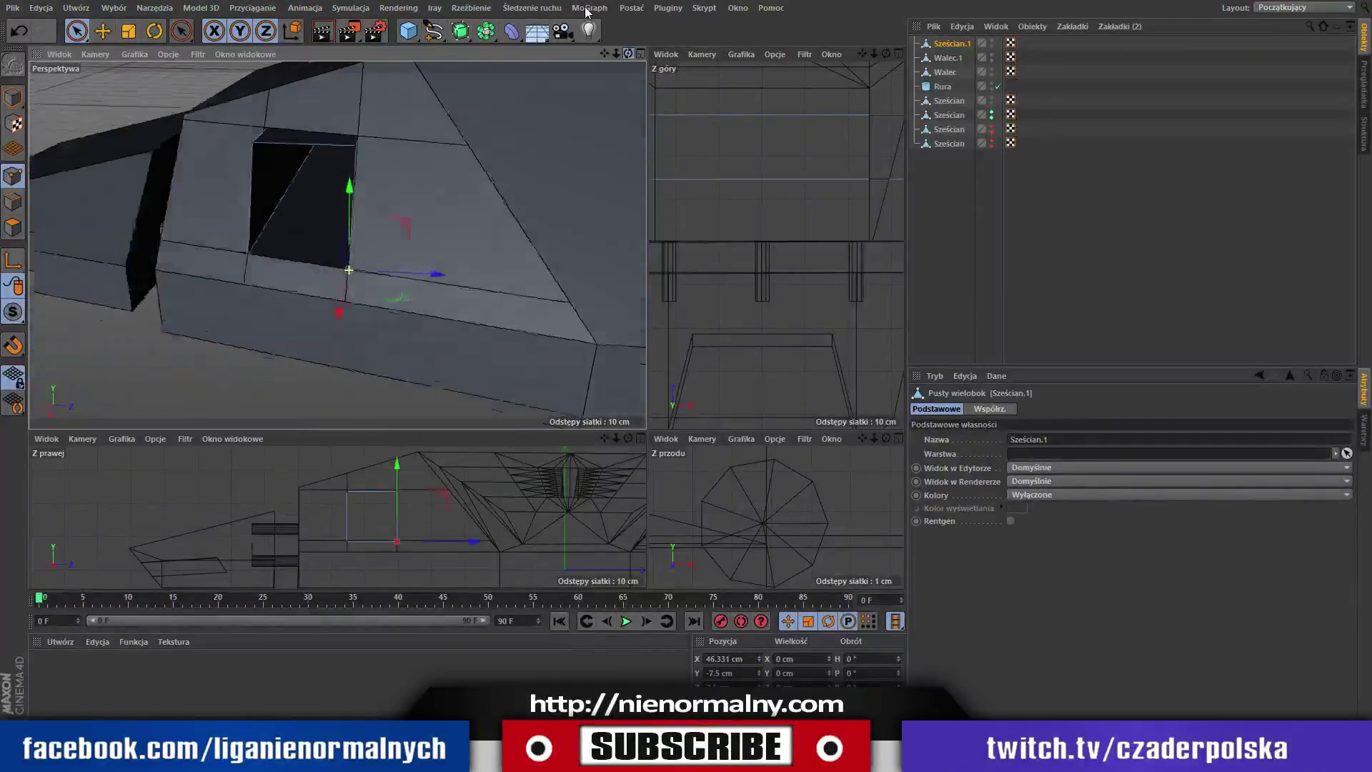
Pull the upper-left corner point along X to about 33 cm and raise it to about 7.882 cm.
left_click(210, 165)
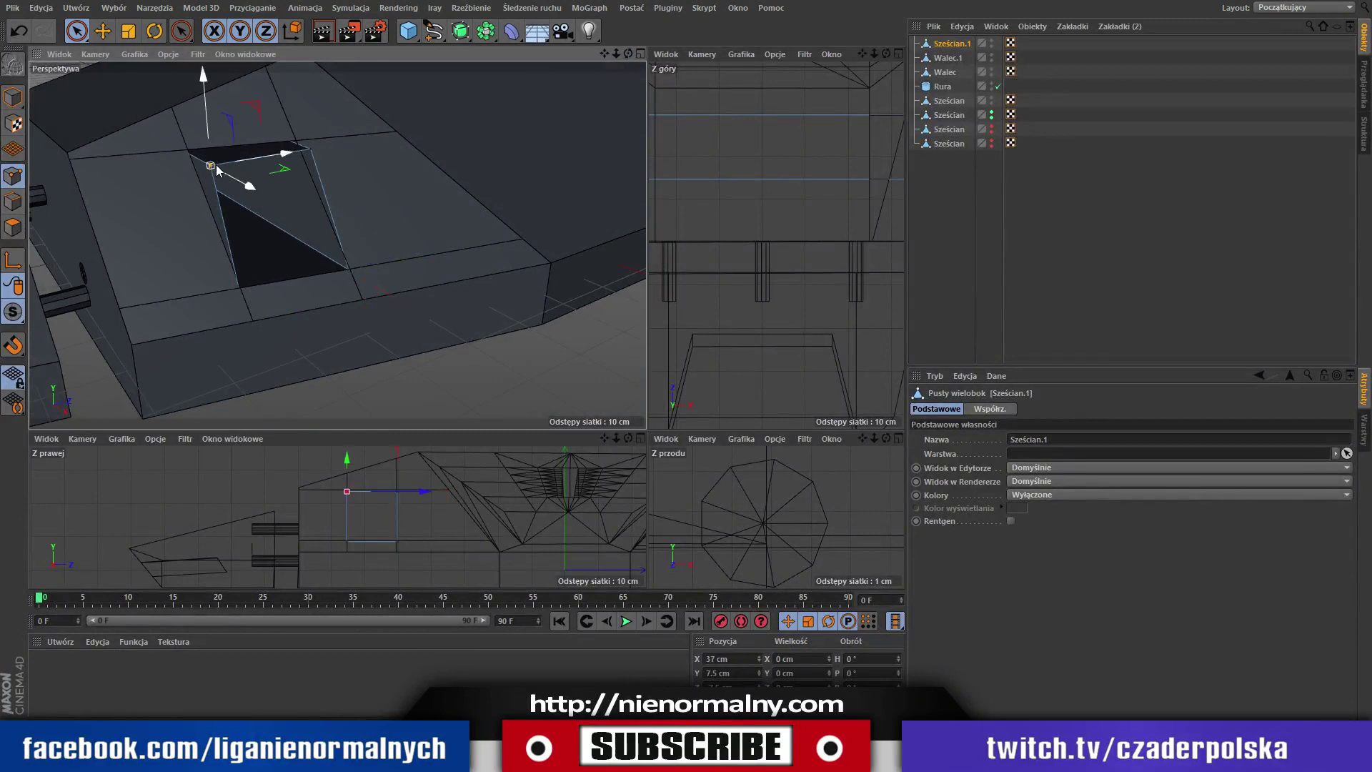
left_click_drag(249, 187, 237, 164)
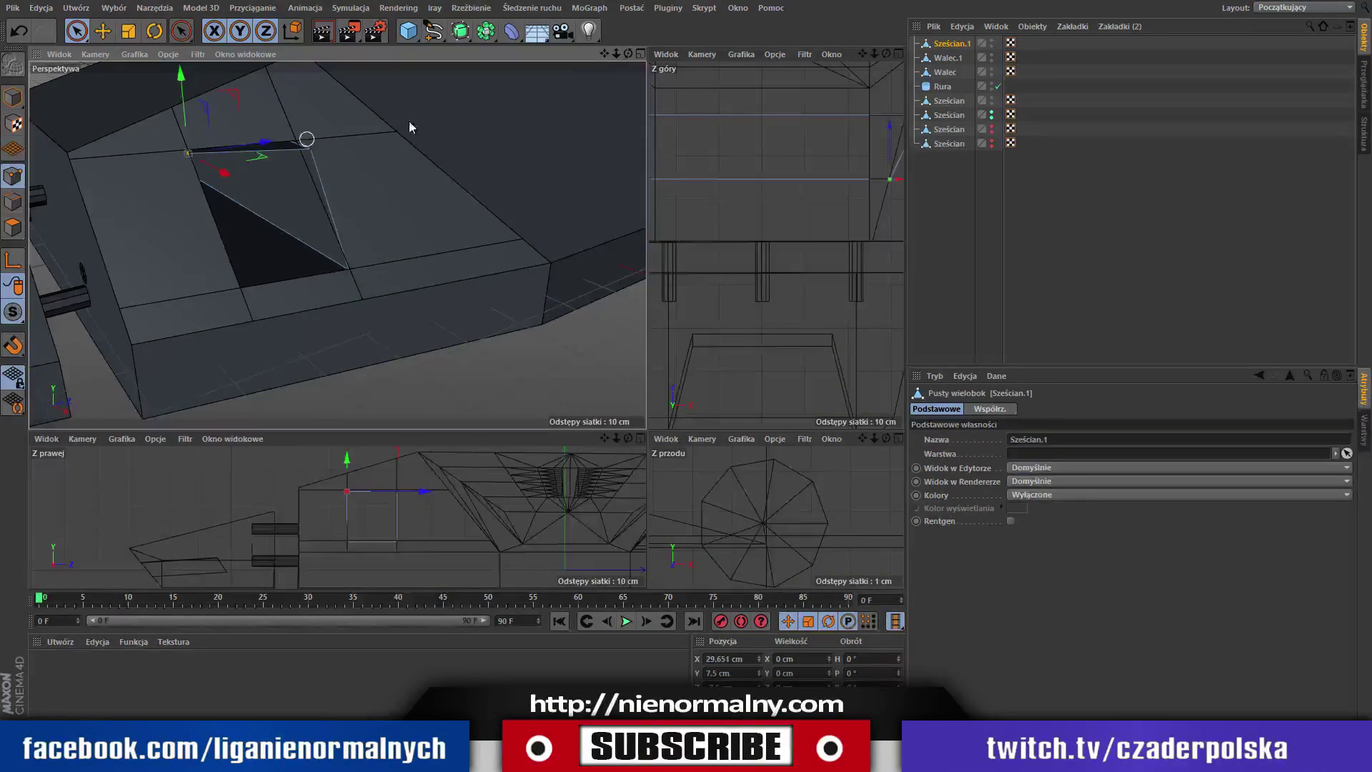
mouse_move(409, 127)
left_mouse_down("alt")
mouse_move(546, 87)
mouse_move(570, 97)
left_mouse_up("alt")
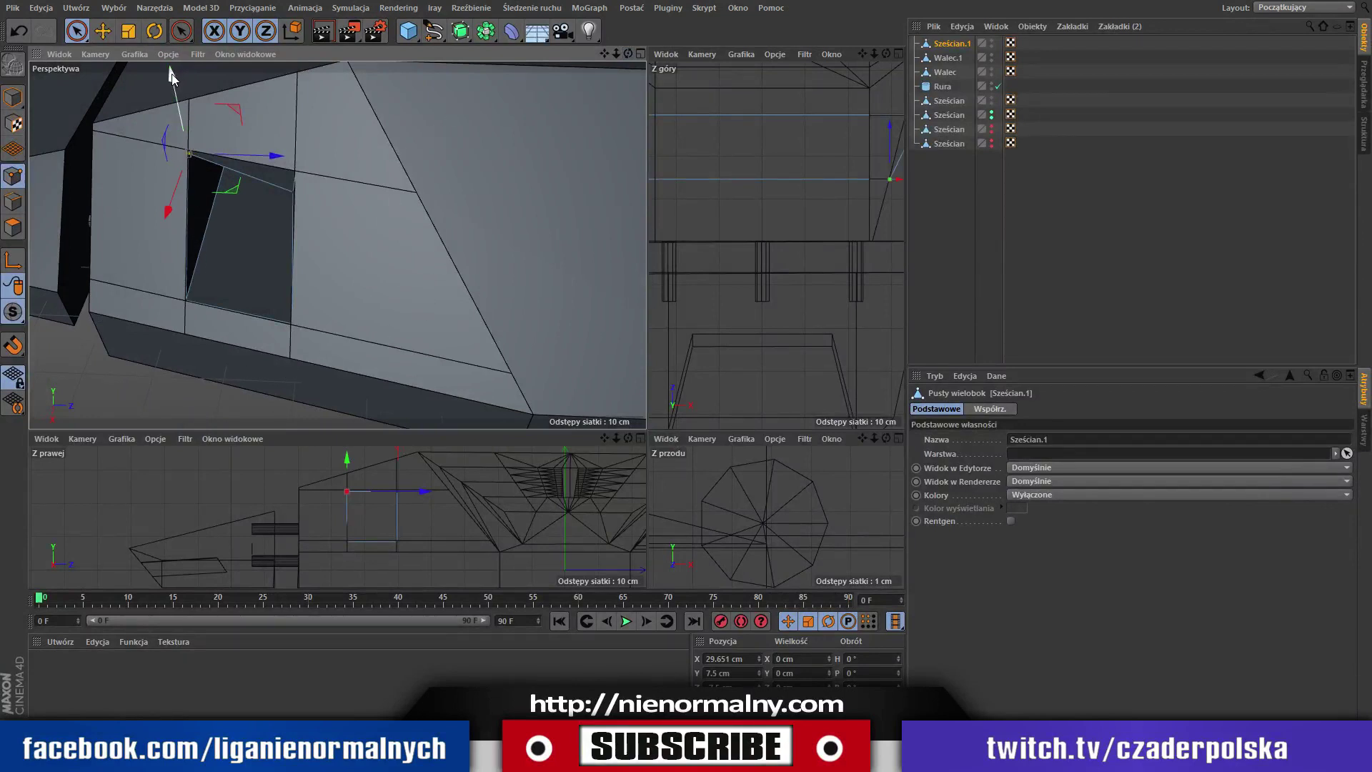
left_click_drag(172, 75, 174, 74)
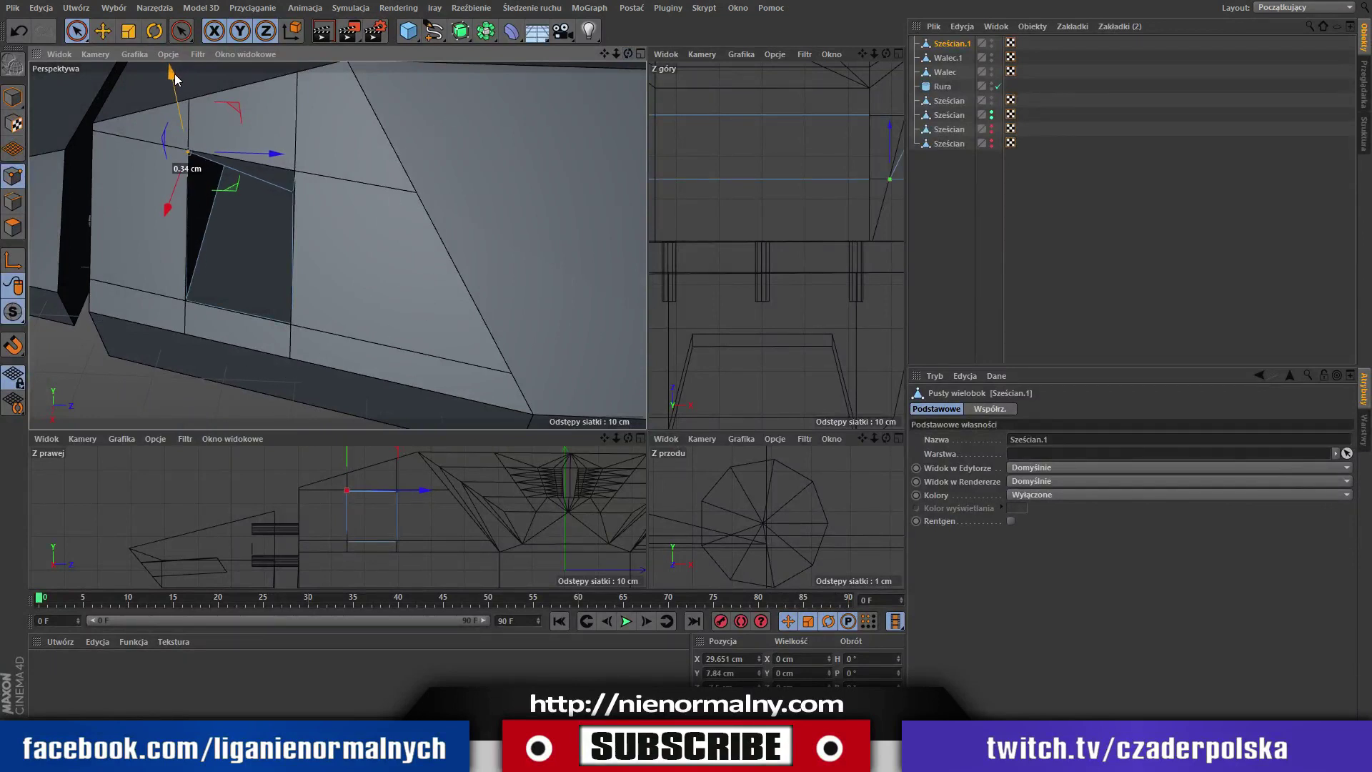
left_click_drag(625, 55, 821, 57)
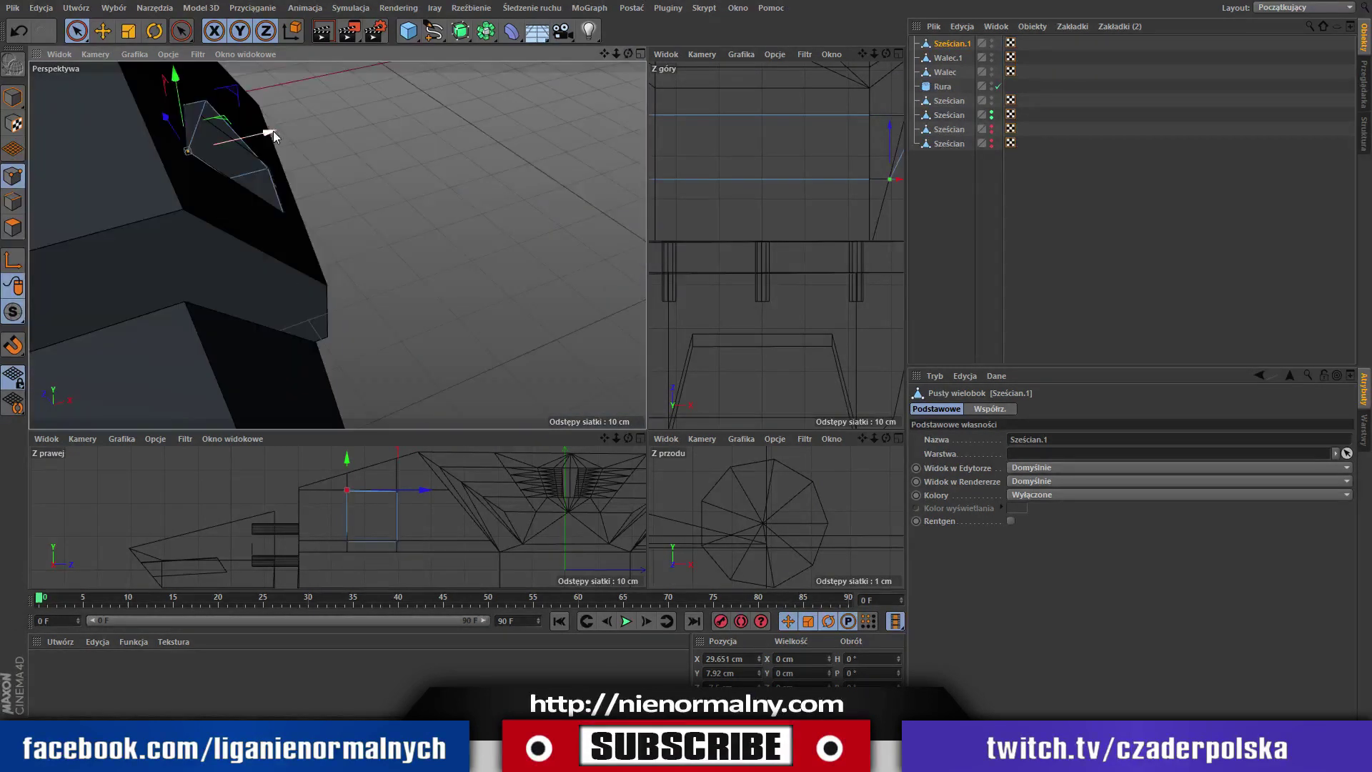
mouse_move(269, 135)
left_mouse_down()
mouse_move(289, 104)
mouse_move(266, 92)
left_mouse_up()
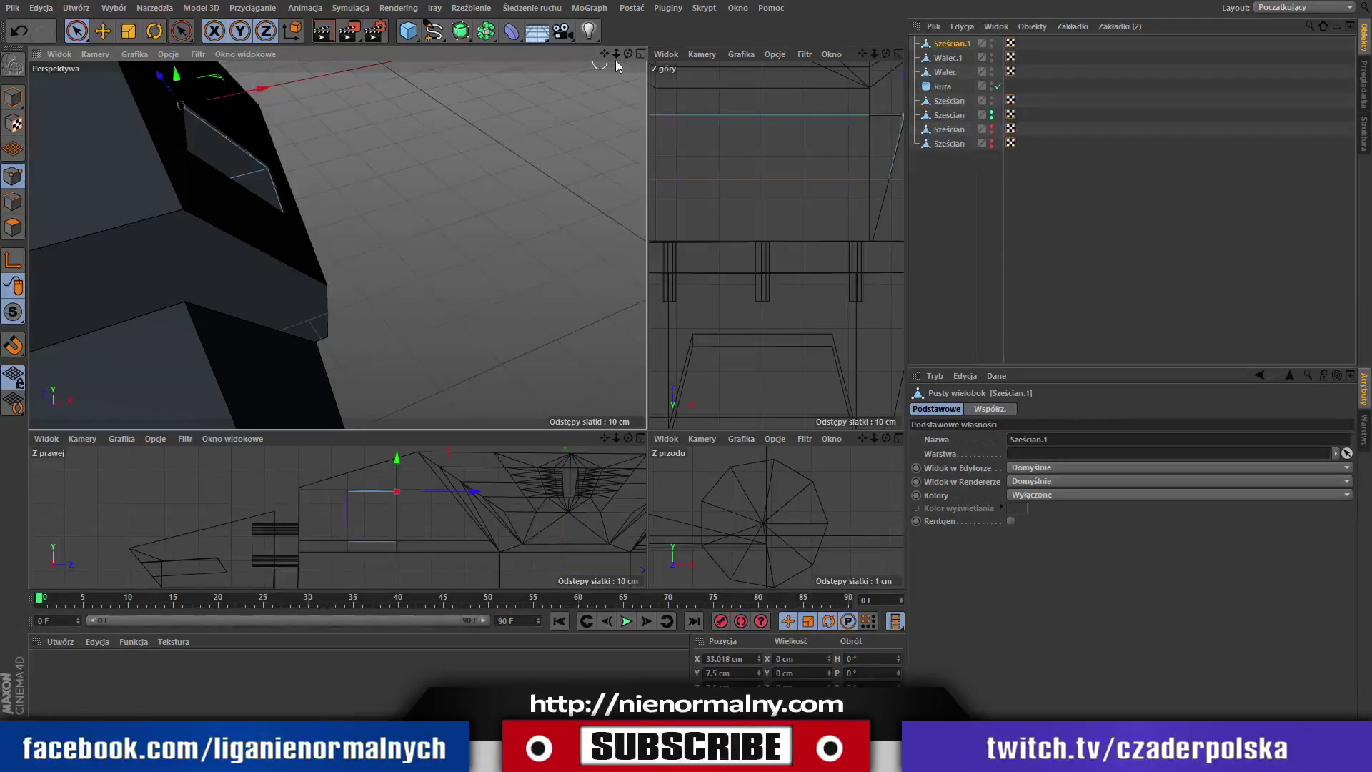
mouse_move(628, 54)
left_mouse_down()
mouse_move(462, 54)
mouse_move(220, 103)
mouse_move(186, 74)
left_mouse_up()
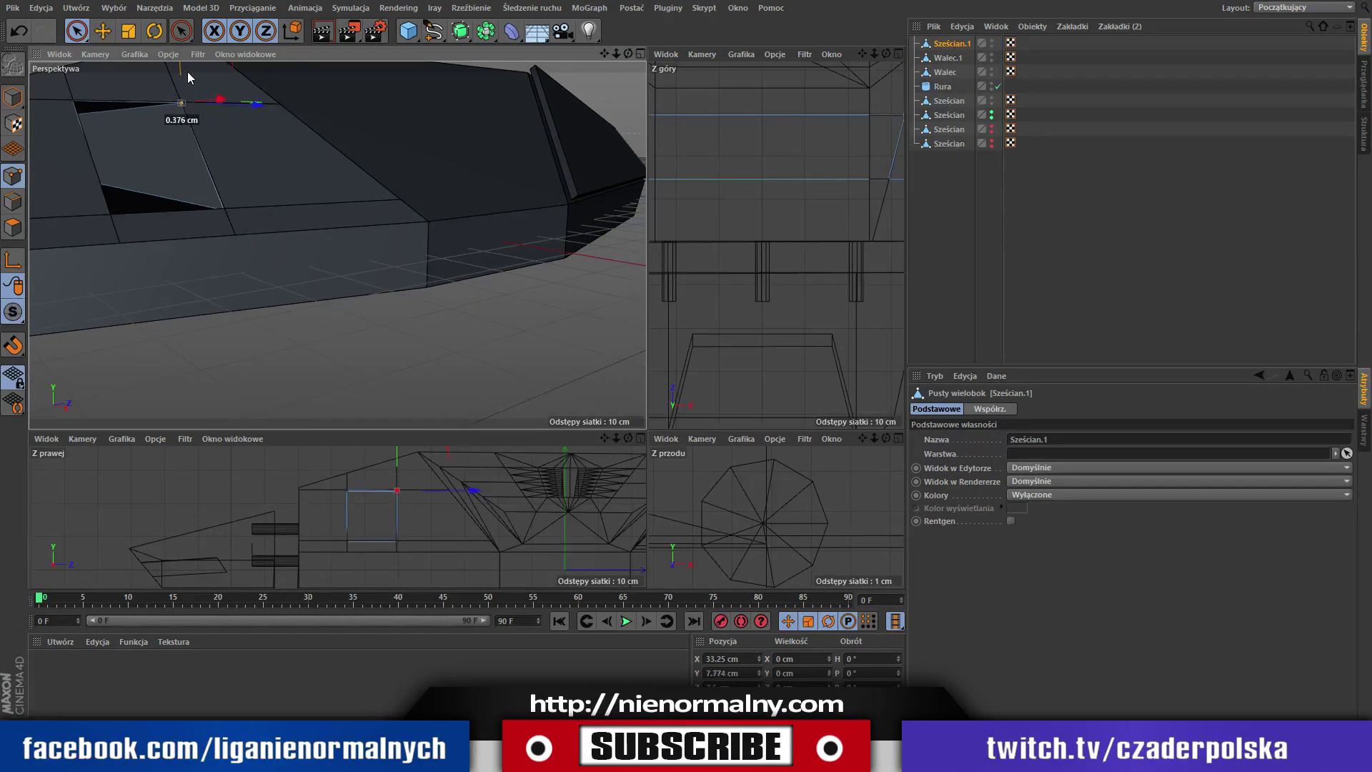
left_click_drag(186, 75, 191, 73)
mouse_move(616, 54)
left_mouse_down()
mouse_move(580, 67)
mouse_move(605, 39)
left_mouse_up()
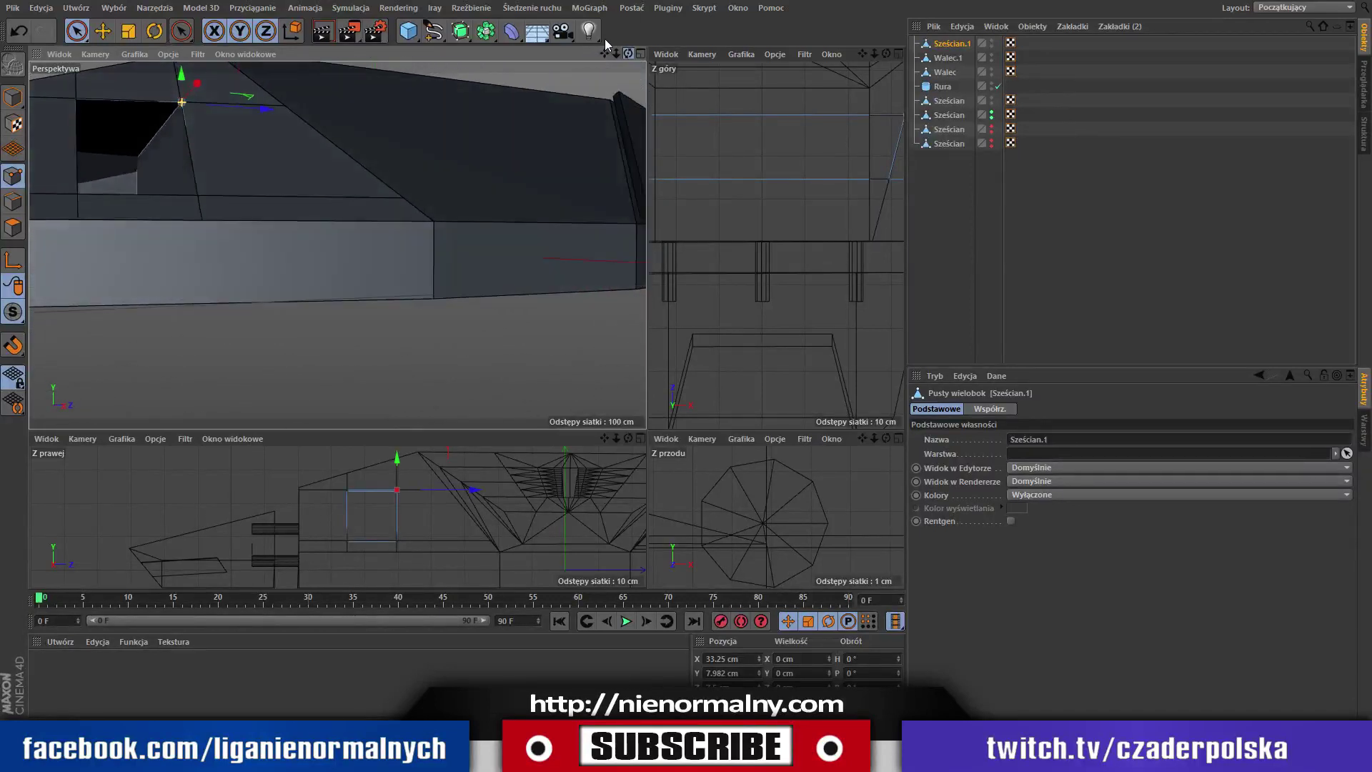
In Edge mode, raise the opening's top edge slightly and shift another edge along X.
left_click(13, 202)
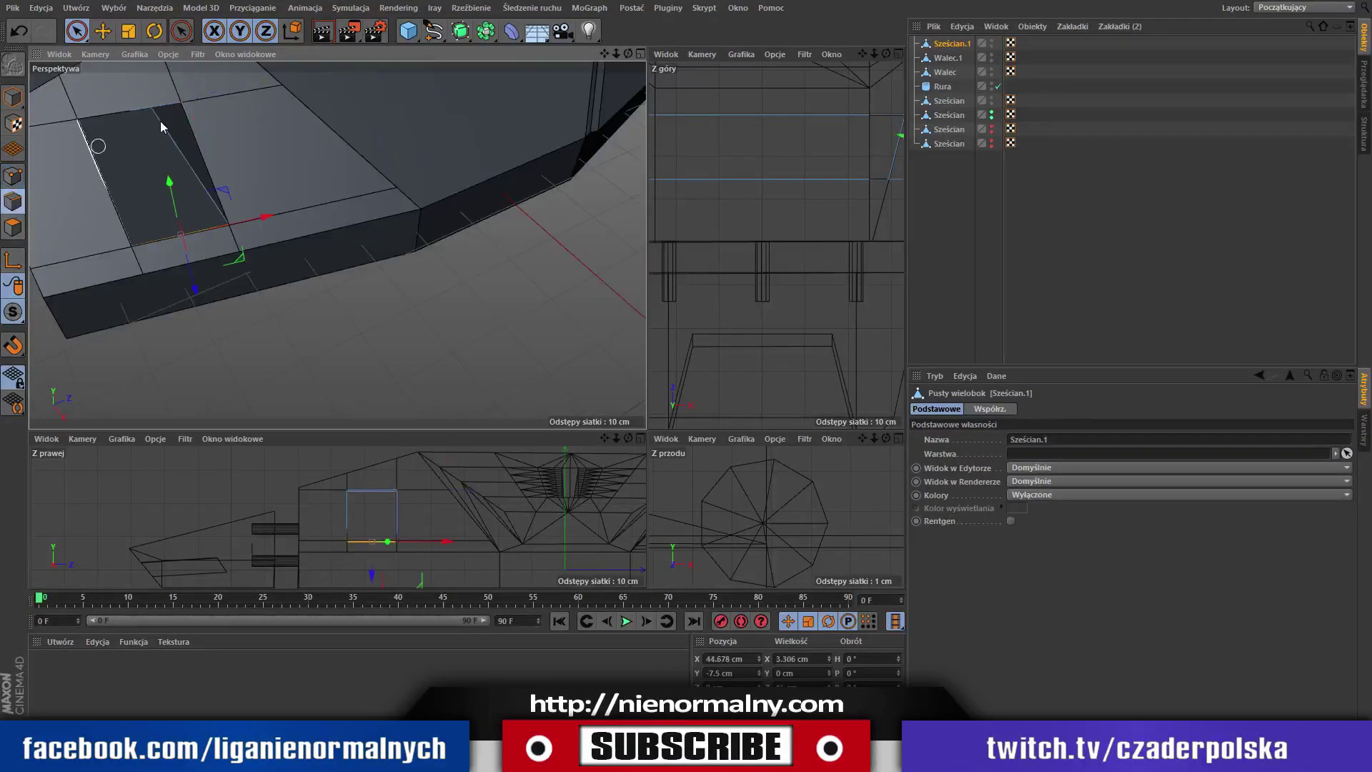
left_click(151, 109)
left_click(149, 109)
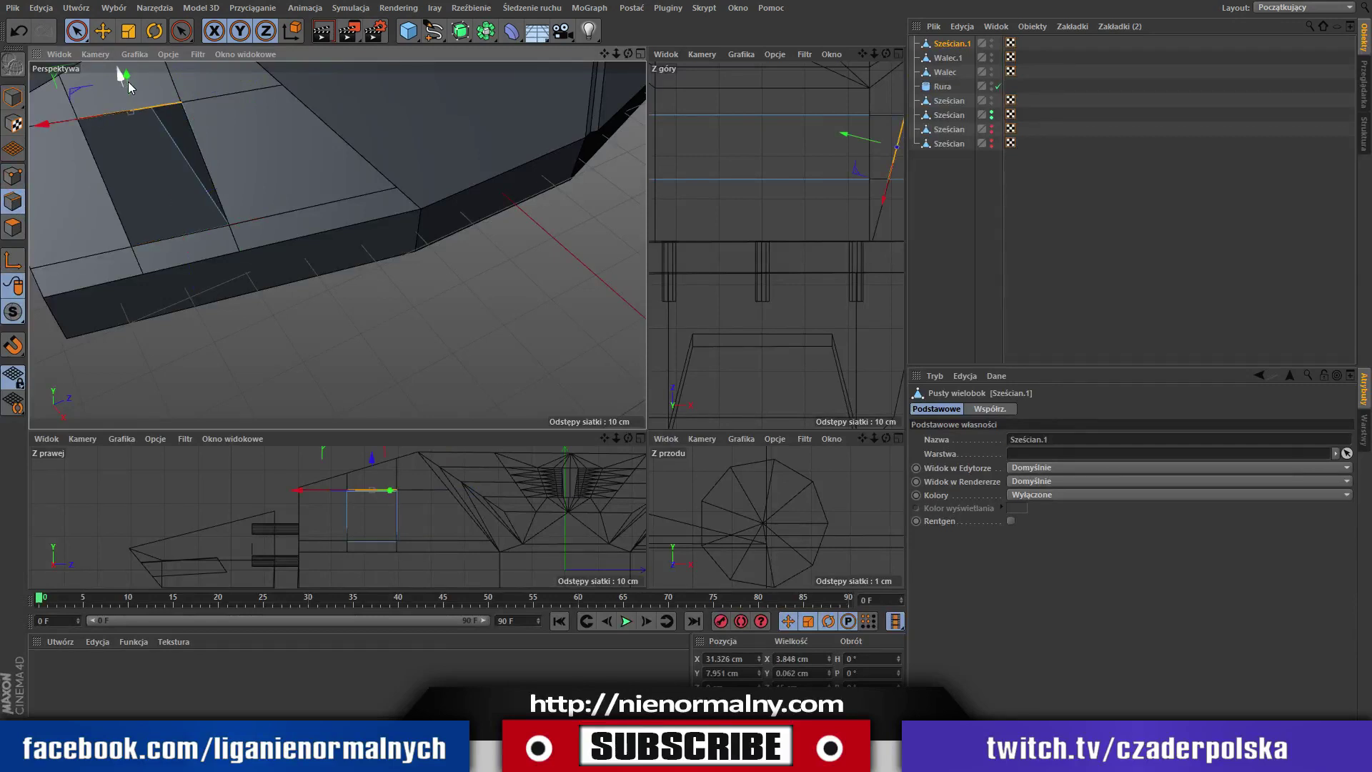
left_click_drag(129, 82, 131, 79)
mouse_move(626, 58)
left_mouse_down()
mouse_move(516, 33)
mouse_move(299, 169)
left_mouse_up()
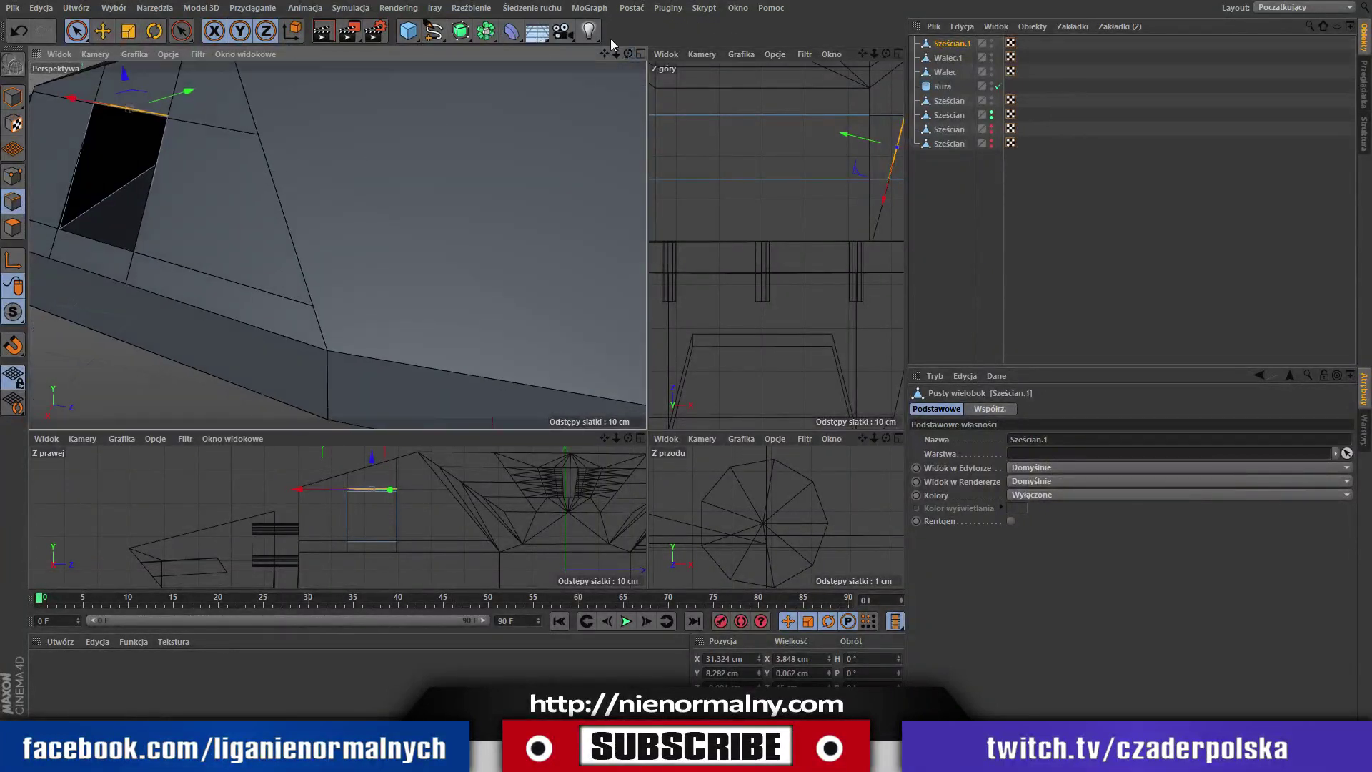
left_click(71, 222)
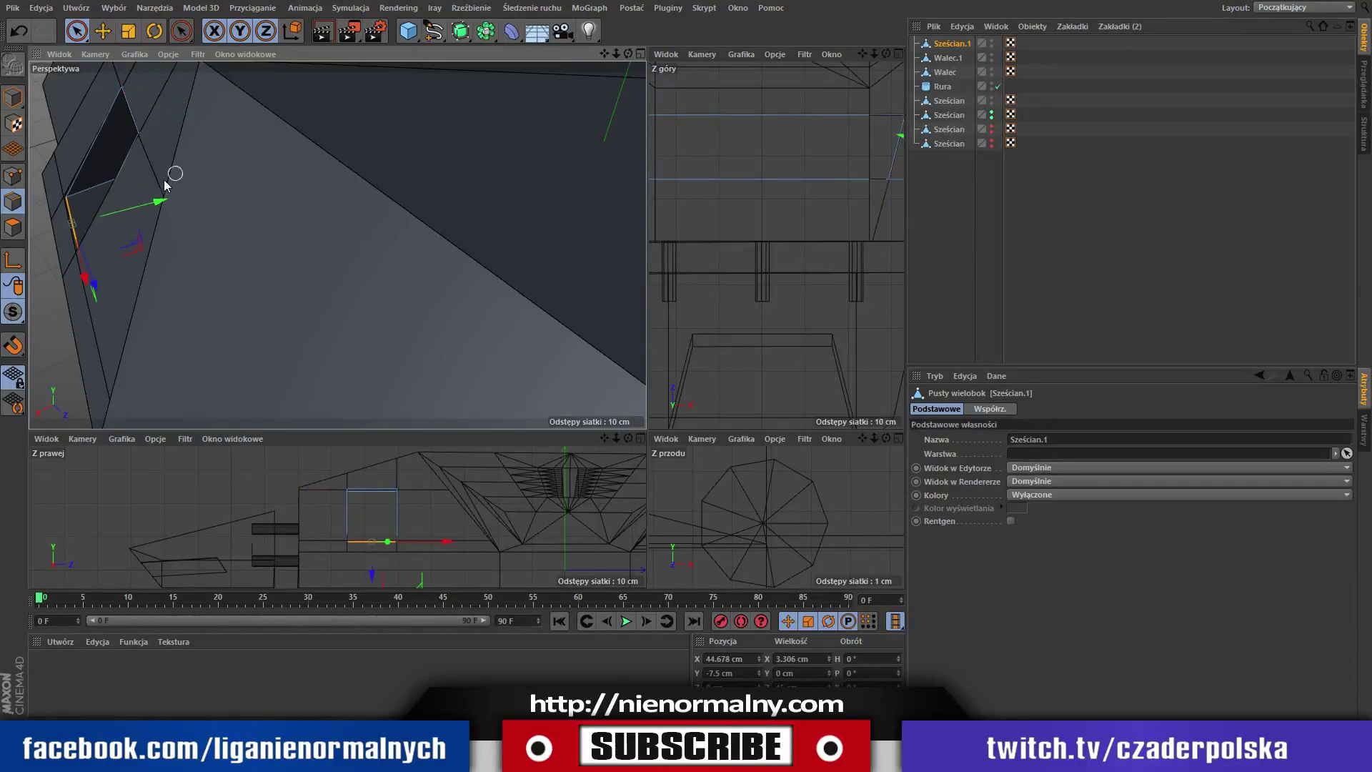
left_click_drag(160, 202, 158, 201)
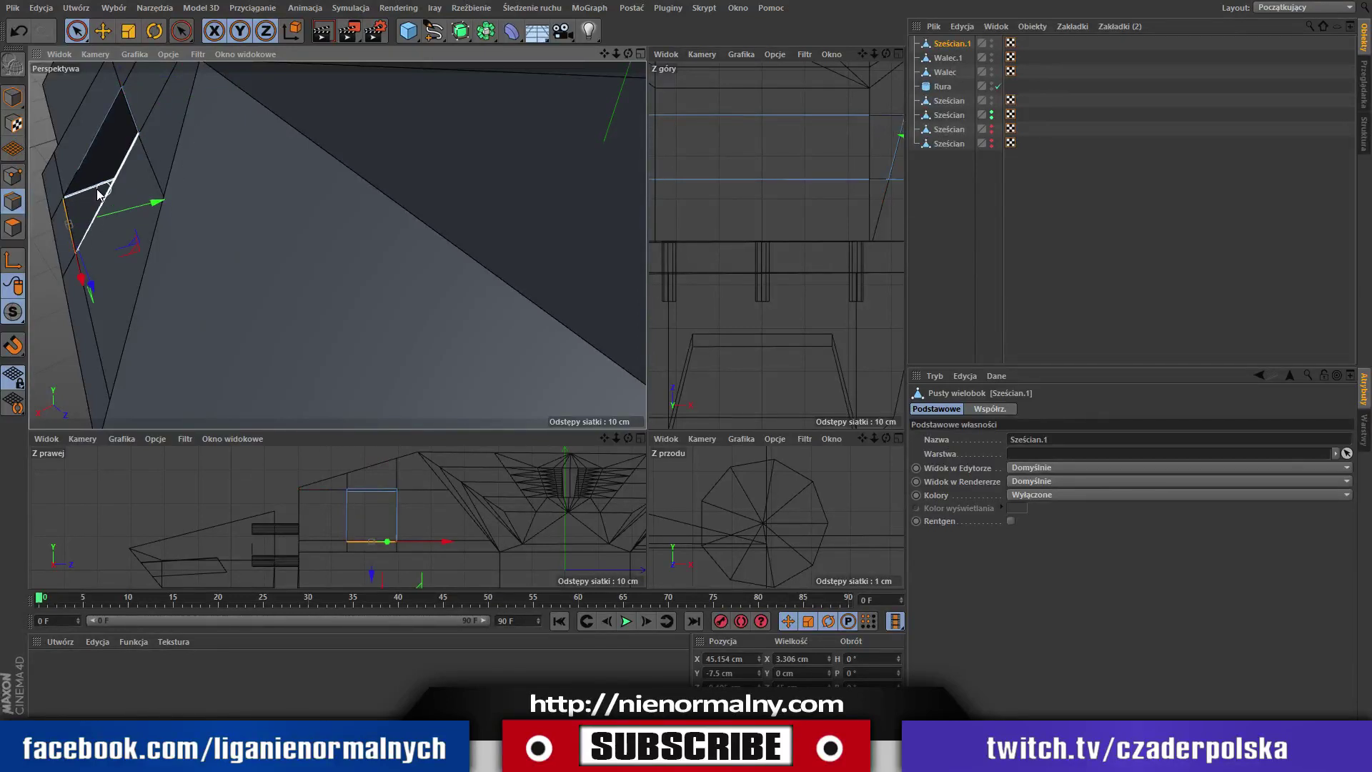
Lower the long hull edge about 0.67 cm, then orbit to face the window recess.
mouse_move(628, 54)
left_mouse_down()
mouse_move(782, 20)
mouse_move(443, 57)
left_mouse_up()
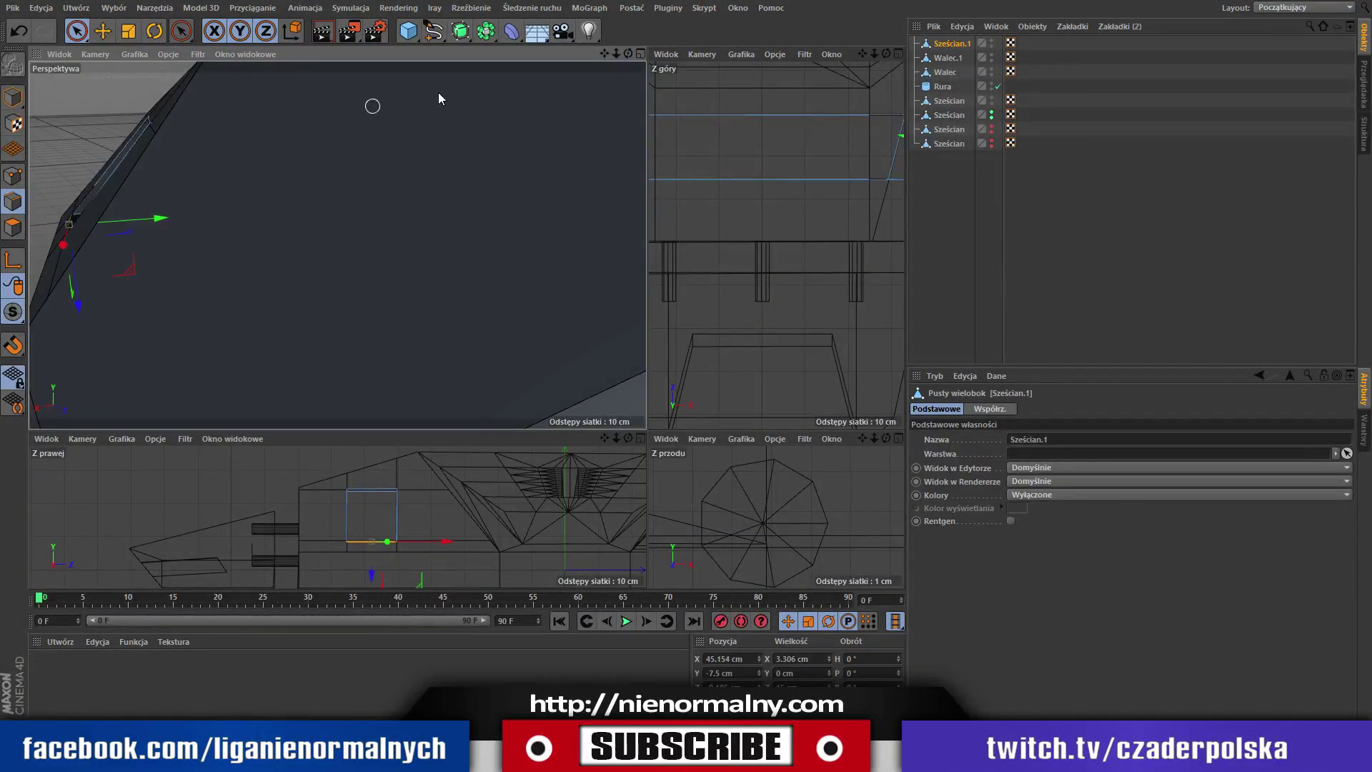
scroll(439, 98, "down", 1)
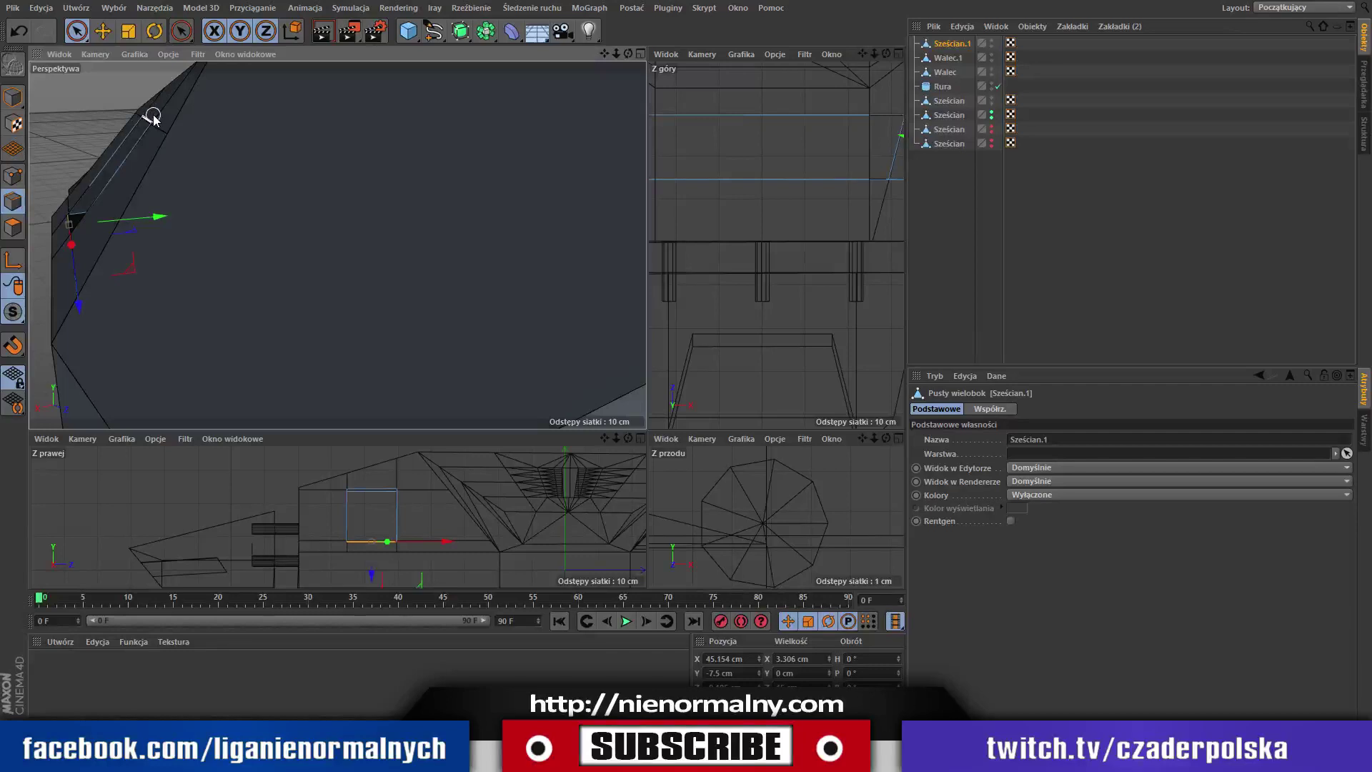
left_click(152, 117)
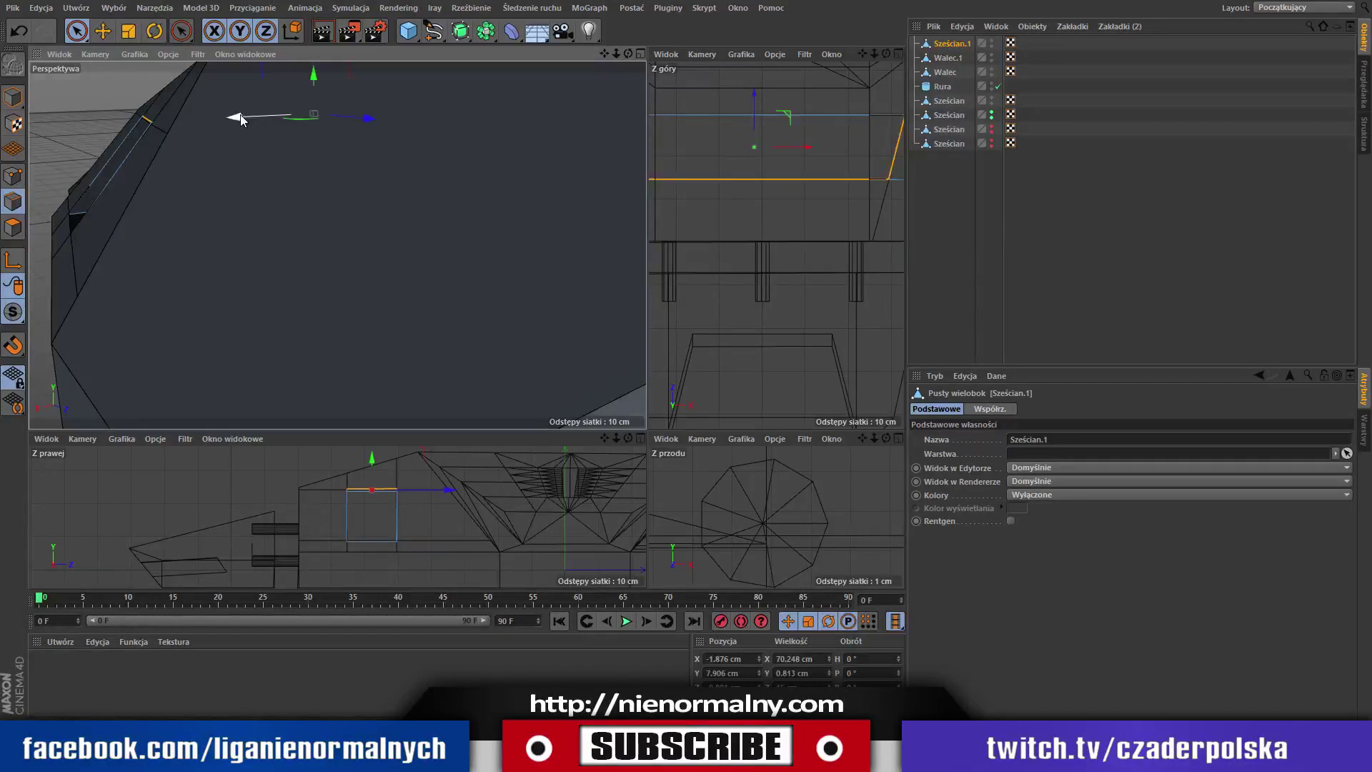
left_click_drag(241, 120, 240, 121)
left_click_drag(311, 74, 311, 80)
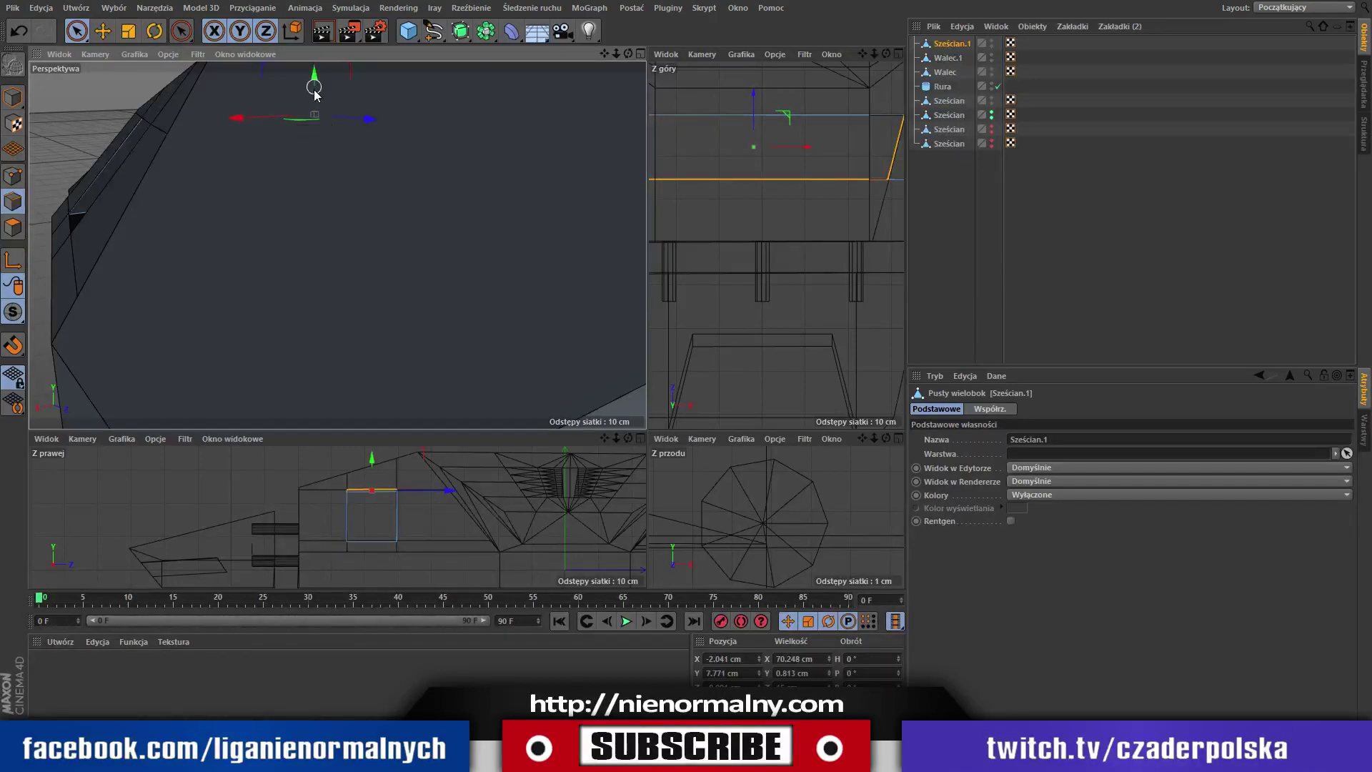
mouse_move(233, 118)
left_mouse_down()
mouse_move(210, 126)
mouse_move(224, 126)
left_mouse_up()
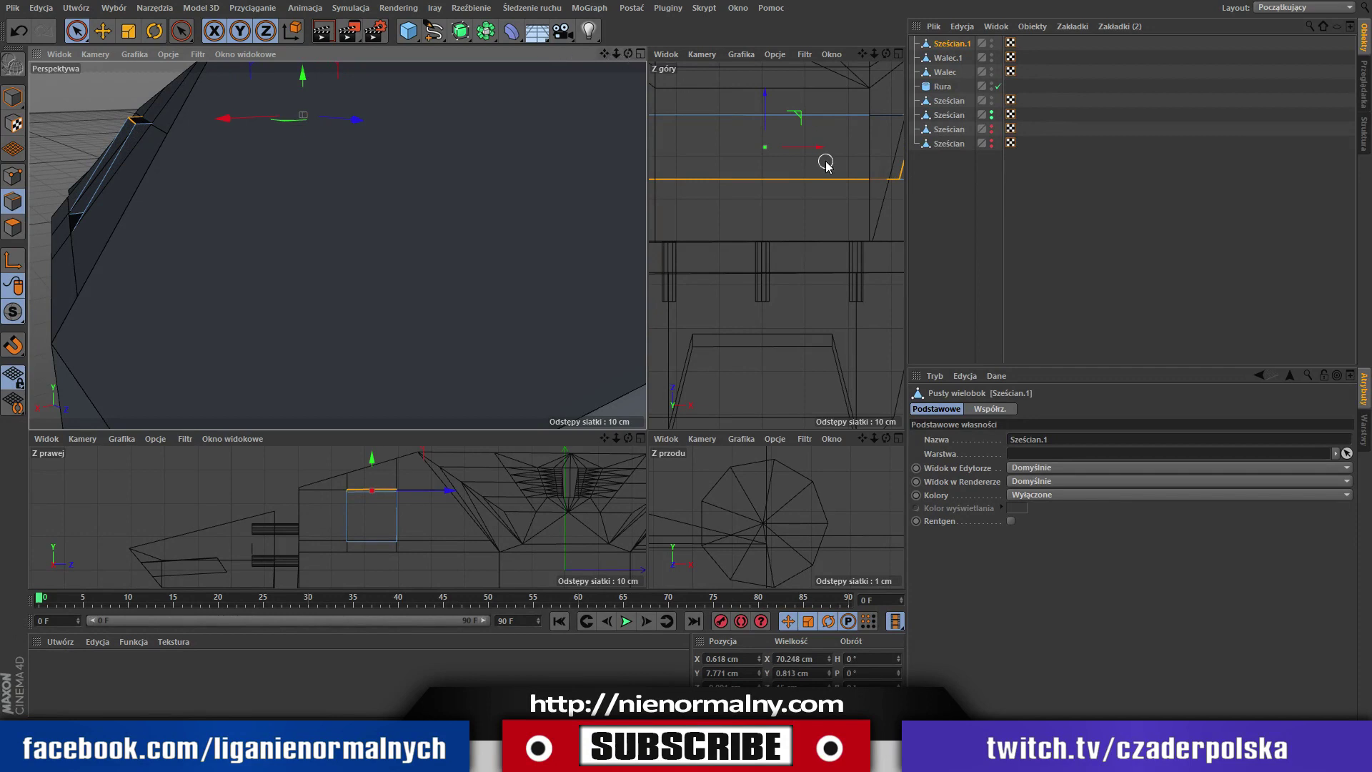
scroll(825, 163, "down", 4)
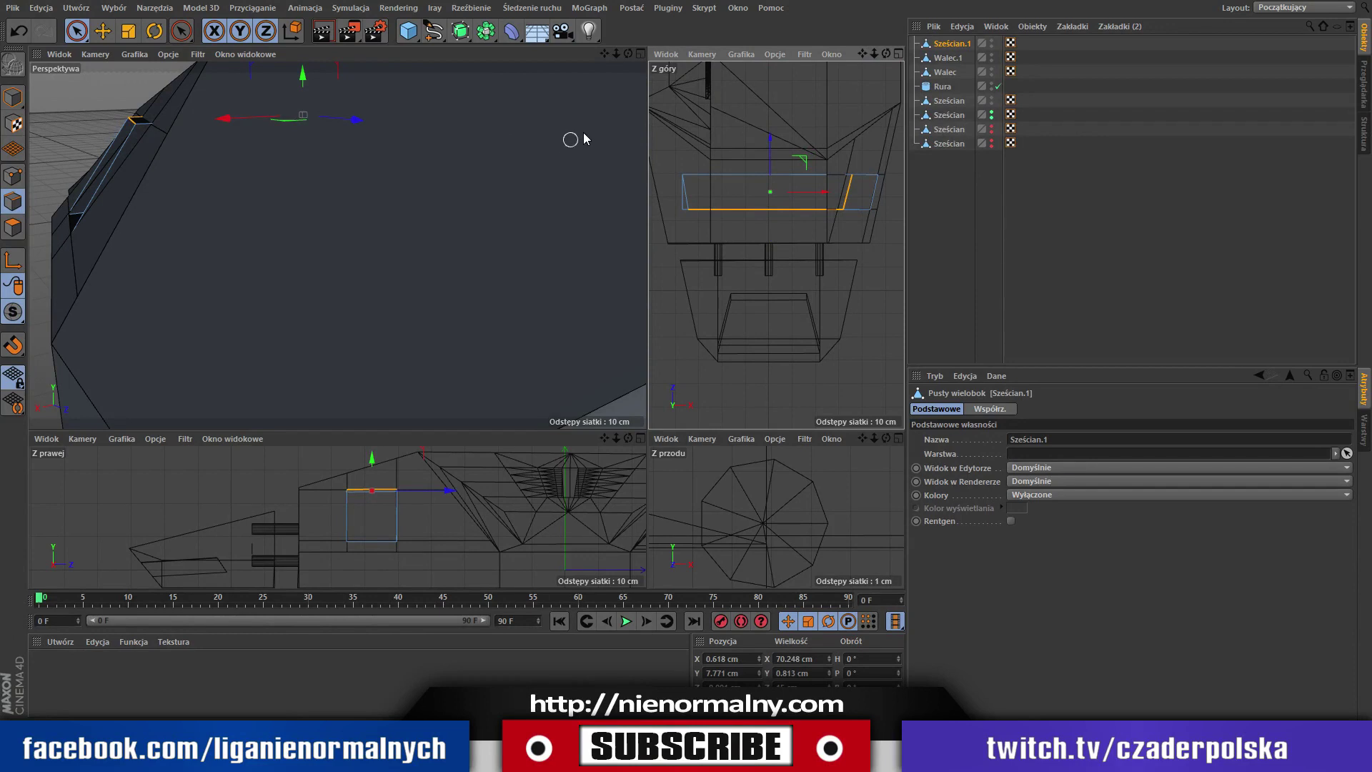
scroll(583, 139, "down", 2)
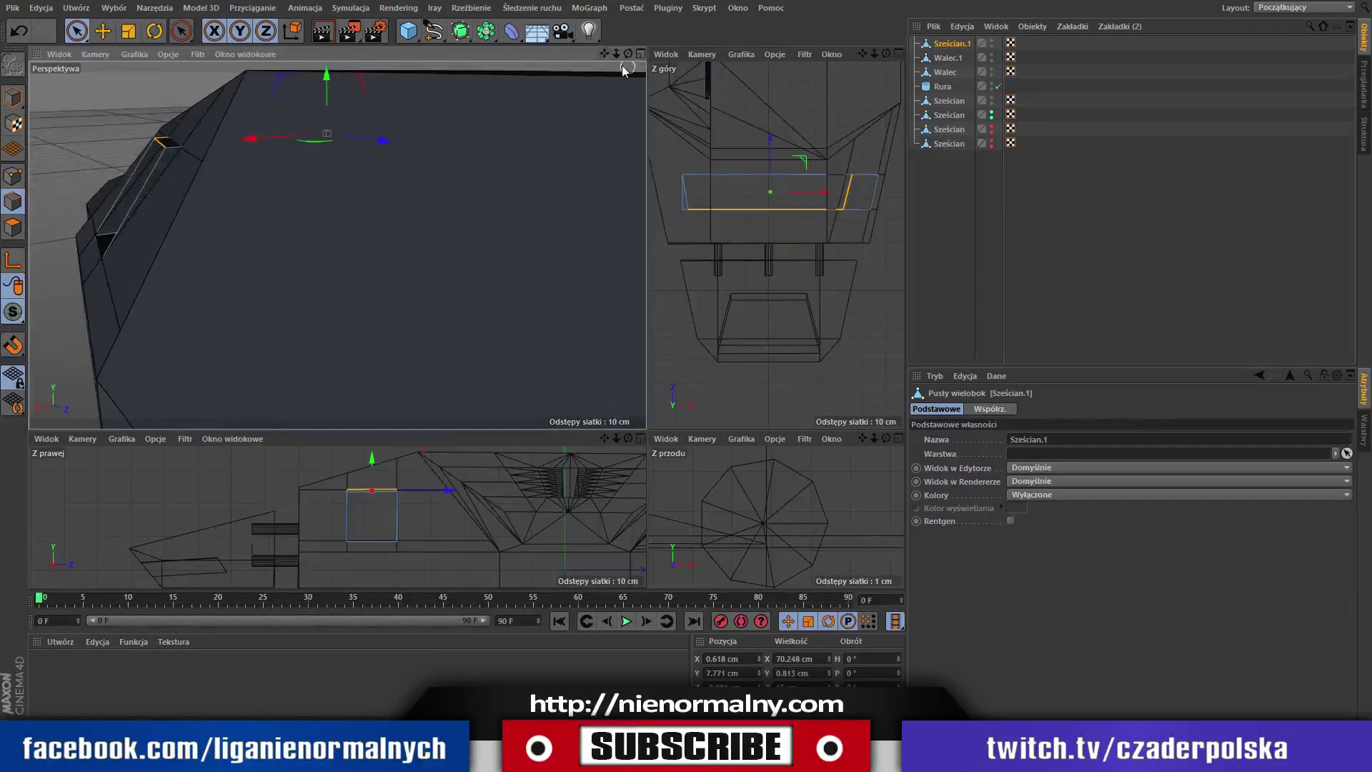
mouse_move(626, 54)
left_mouse_down()
mouse_move(665, 72)
mouse_move(708, 46)
mouse_move(866, 93)
mouse_move(846, 112)
mouse_move(865, 144)
mouse_move(860, 127)
mouse_move(850, 143)
left_mouse_up()
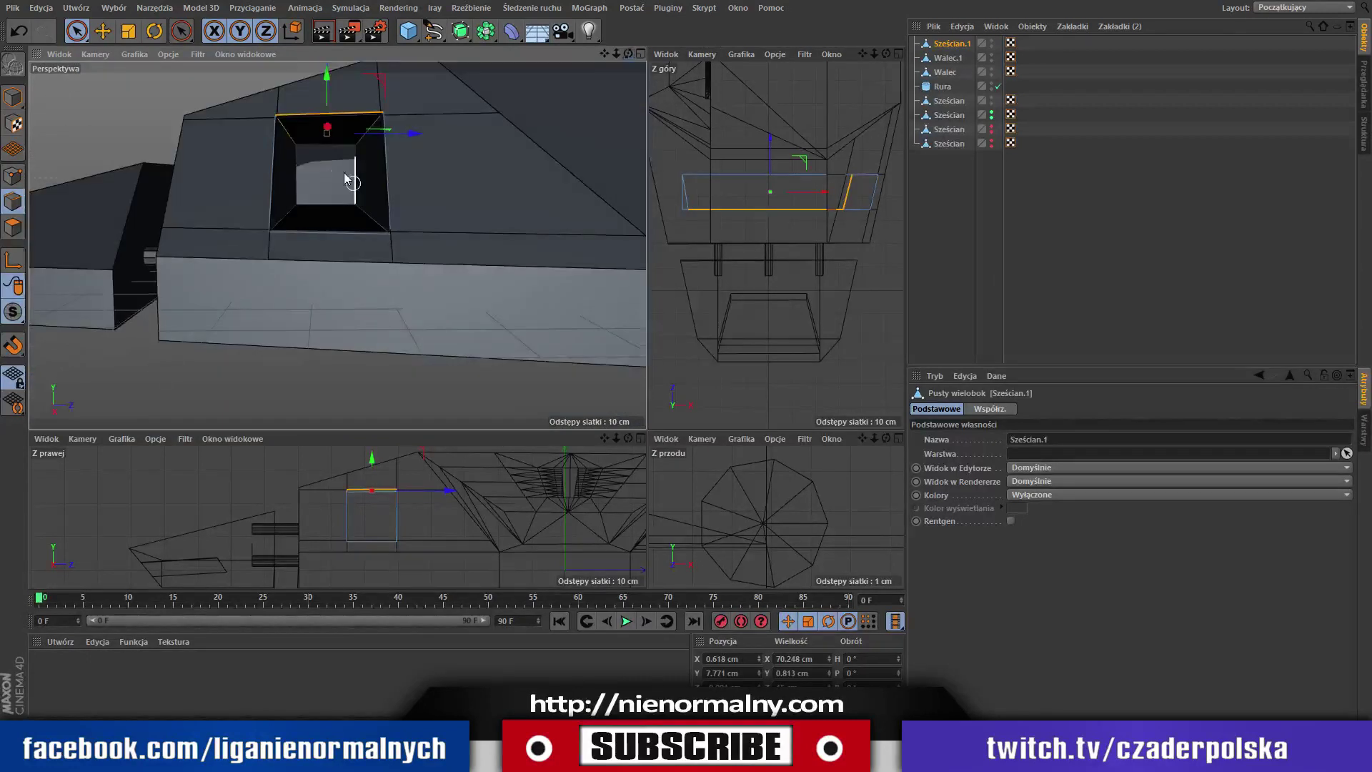
In Polygons mode, orbit and select the Sześcian side wall beside the window.
left_click(6, 227)
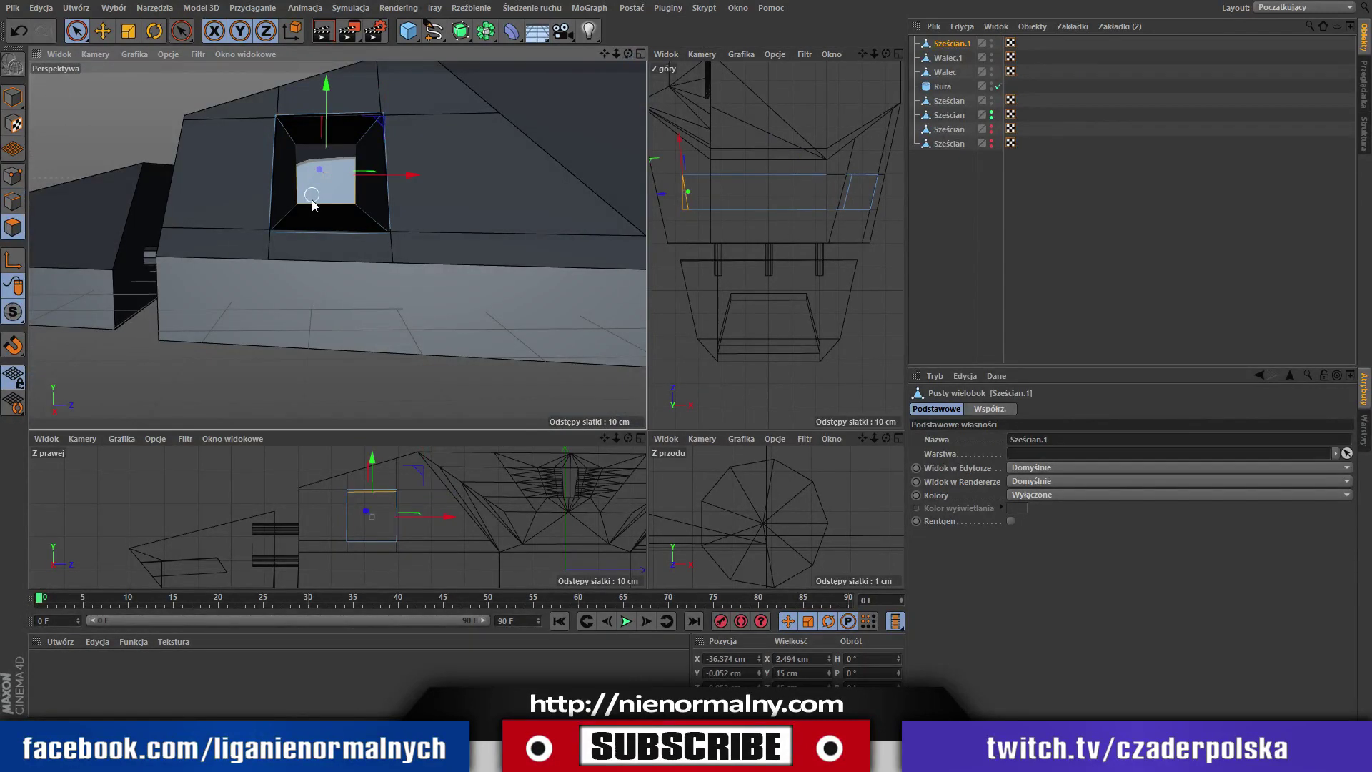
mouse_move(626, 57)
left_mouse_down()
mouse_move(660, 74)
mouse_move(906, 47)
mouse_move(910, 60)
mouse_move(377, 217)
left_mouse_up()
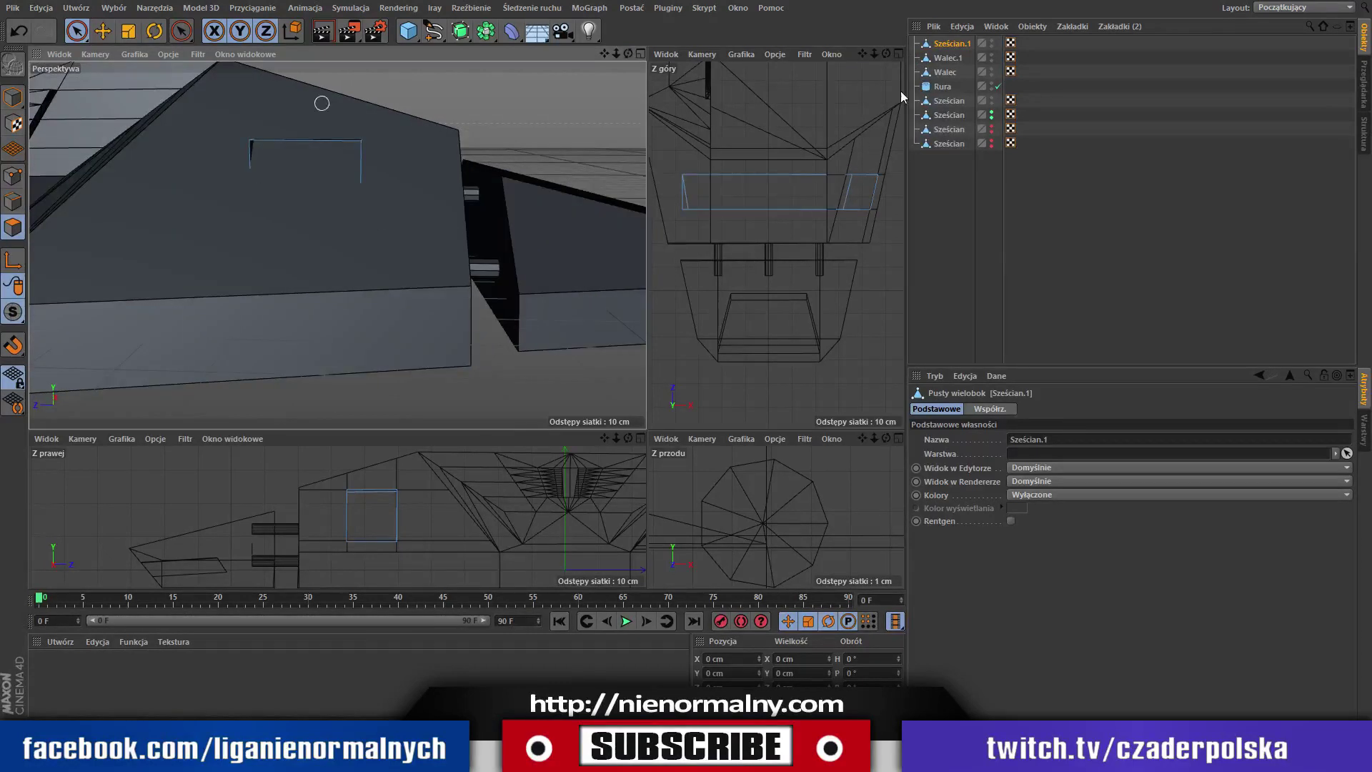
left_click(390, 214)
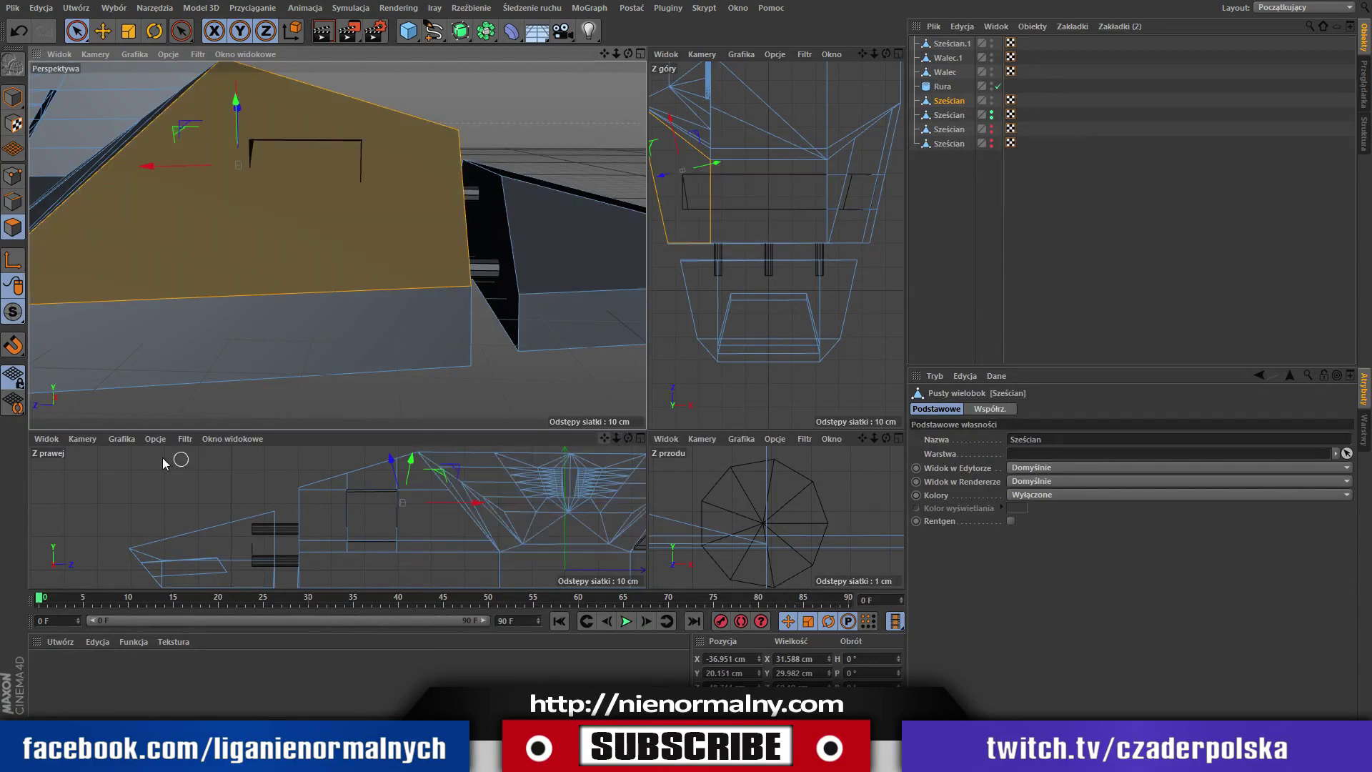
Set the lower viewport to Left view, frame the hull, and select the wall's outer face.
left_click(49, 453)
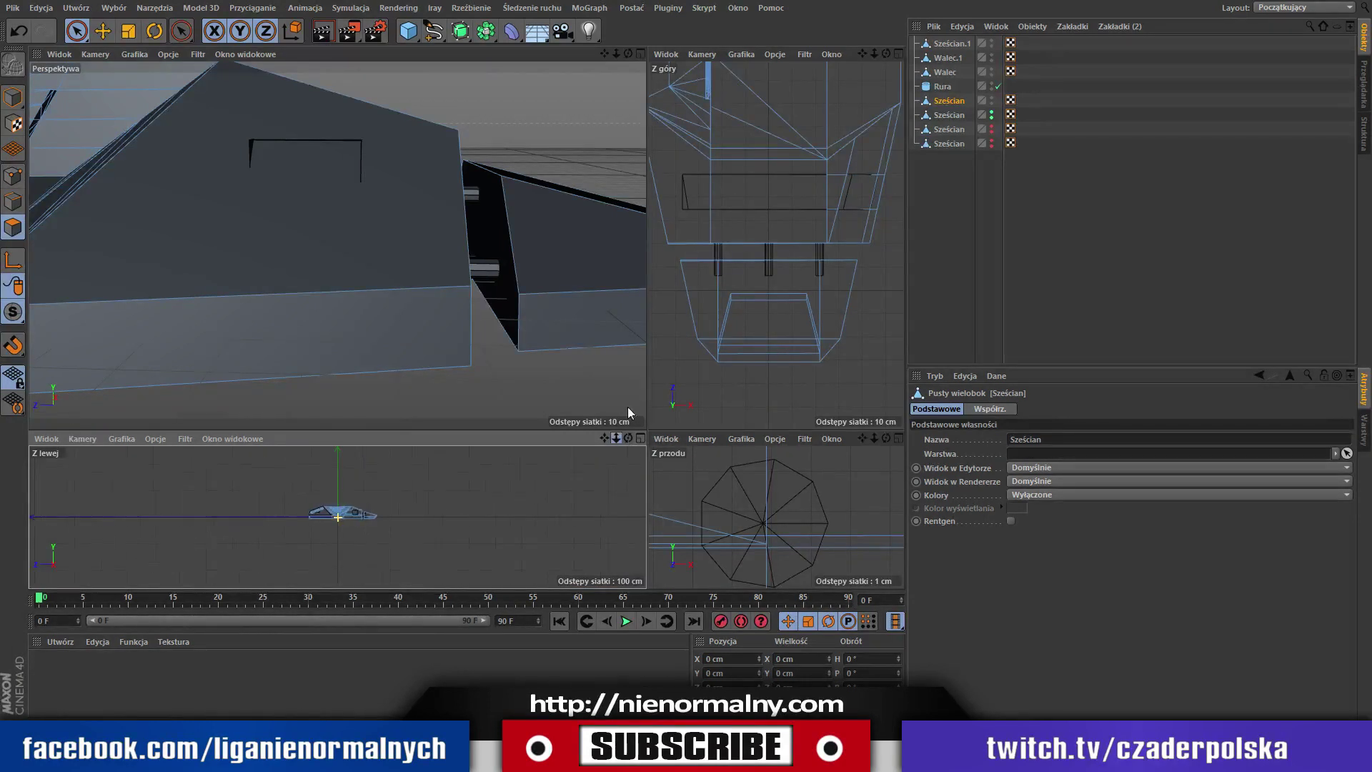
left_click_drag(616, 438, 653, 282)
mouse_move(604, 438)
left_mouse_down()
mouse_move(863, 542)
mouse_move(768, 500)
left_mouse_up()
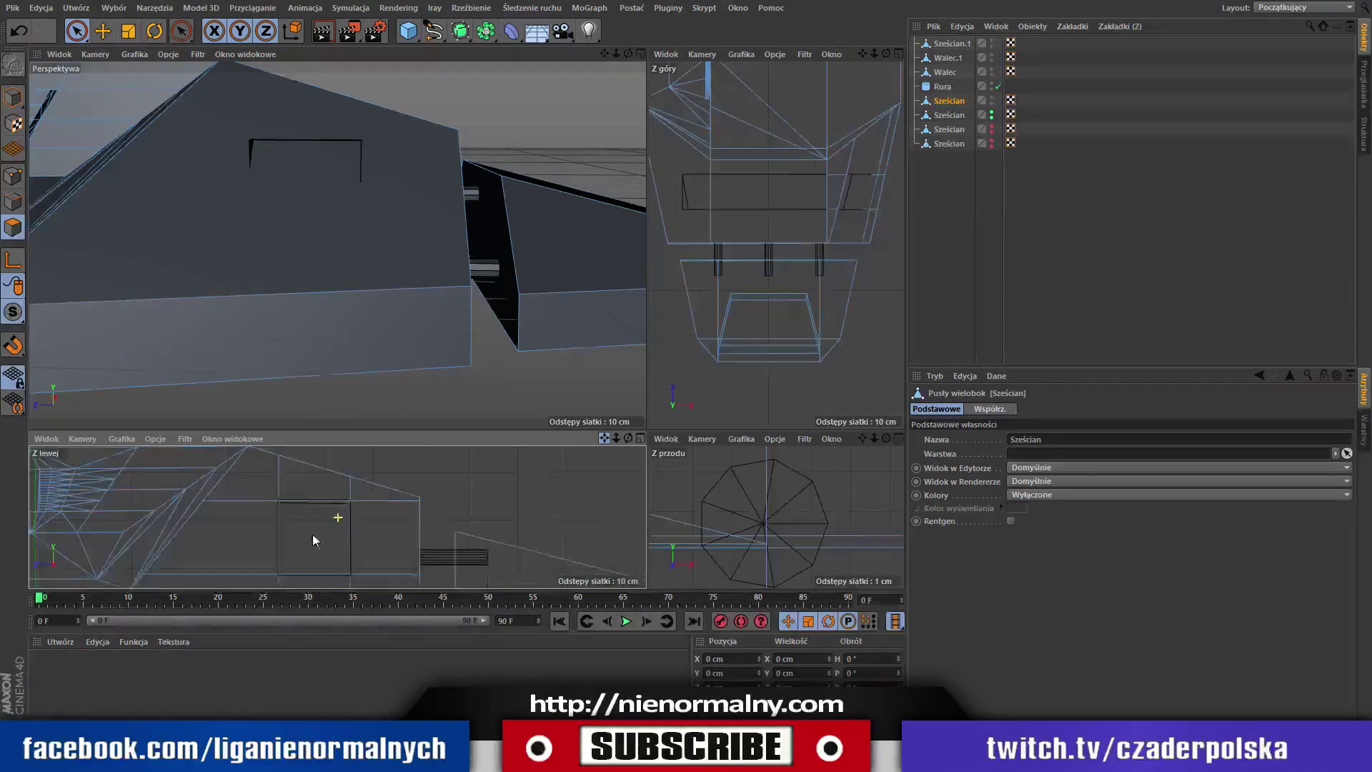
left_click(311, 222)
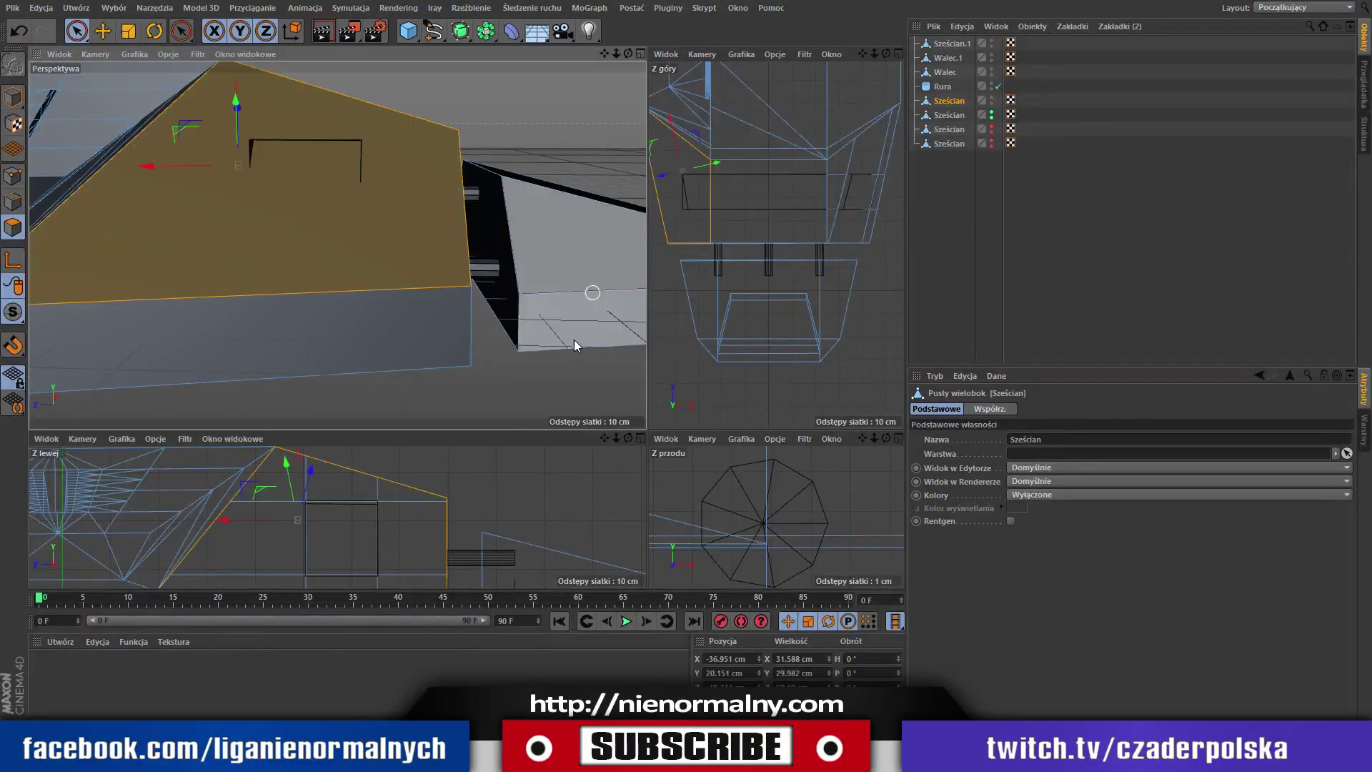
mouse_move(607, 438)
left_mouse_down()
mouse_move(604, 382)
mouse_move(599, 489)
mouse_move(599, 470)
left_mouse_up()
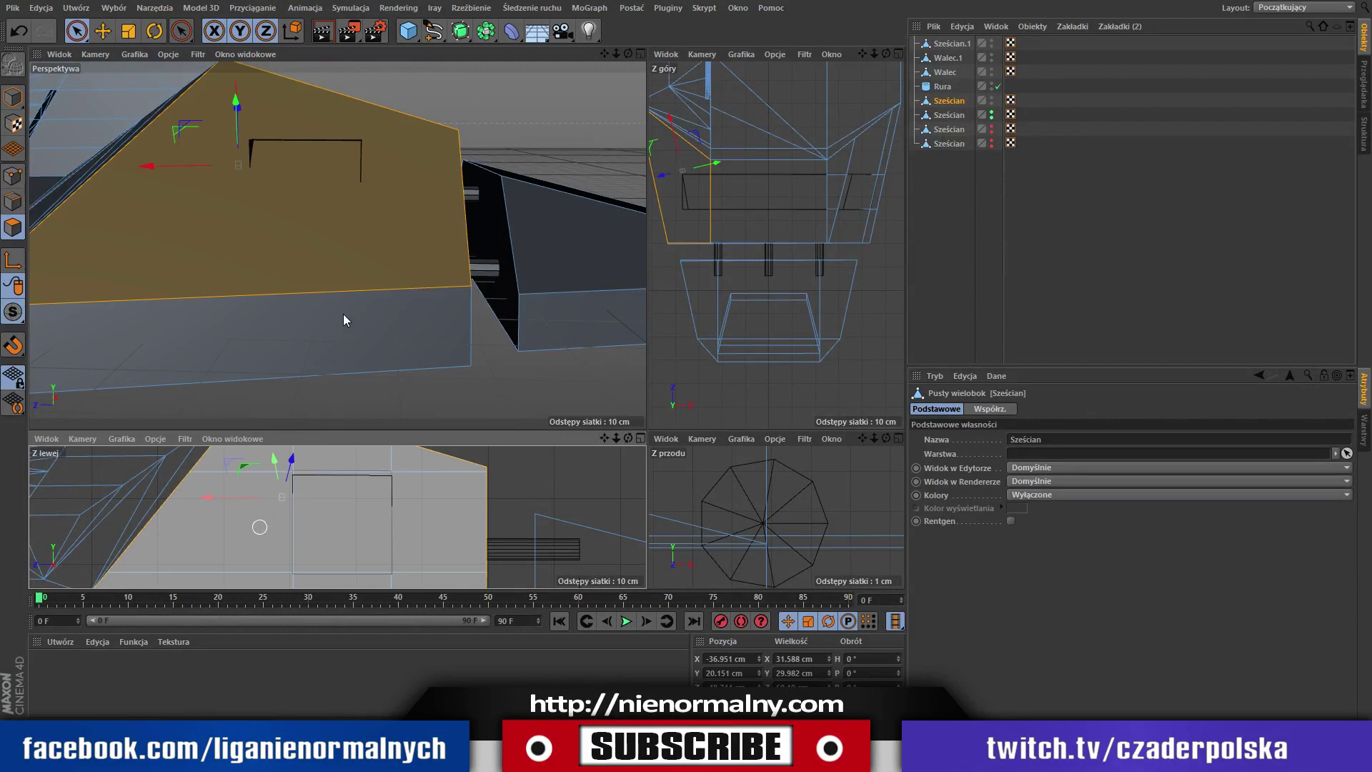
With the Knife in Line mode, cut horizontal edges across the side wall face.
key("k")
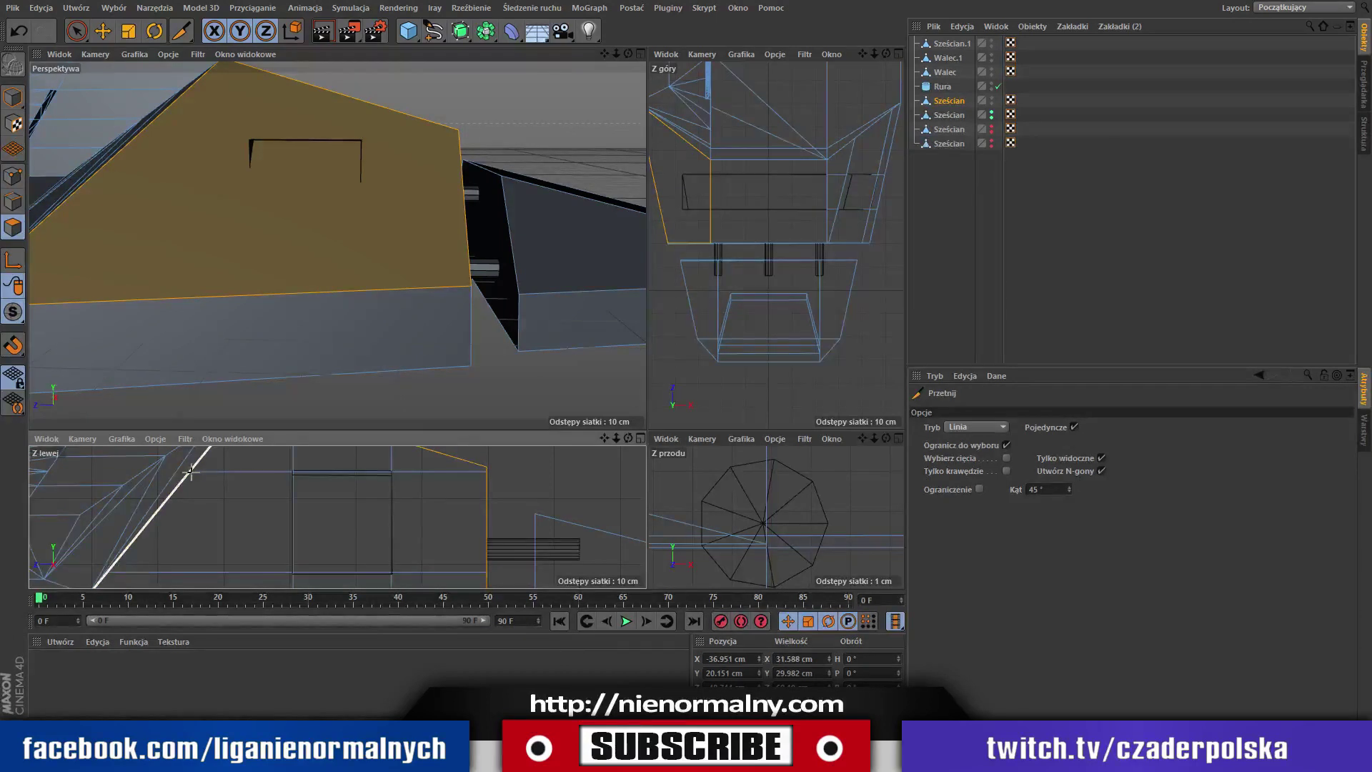
left_click_drag(189, 472, 471, 477)
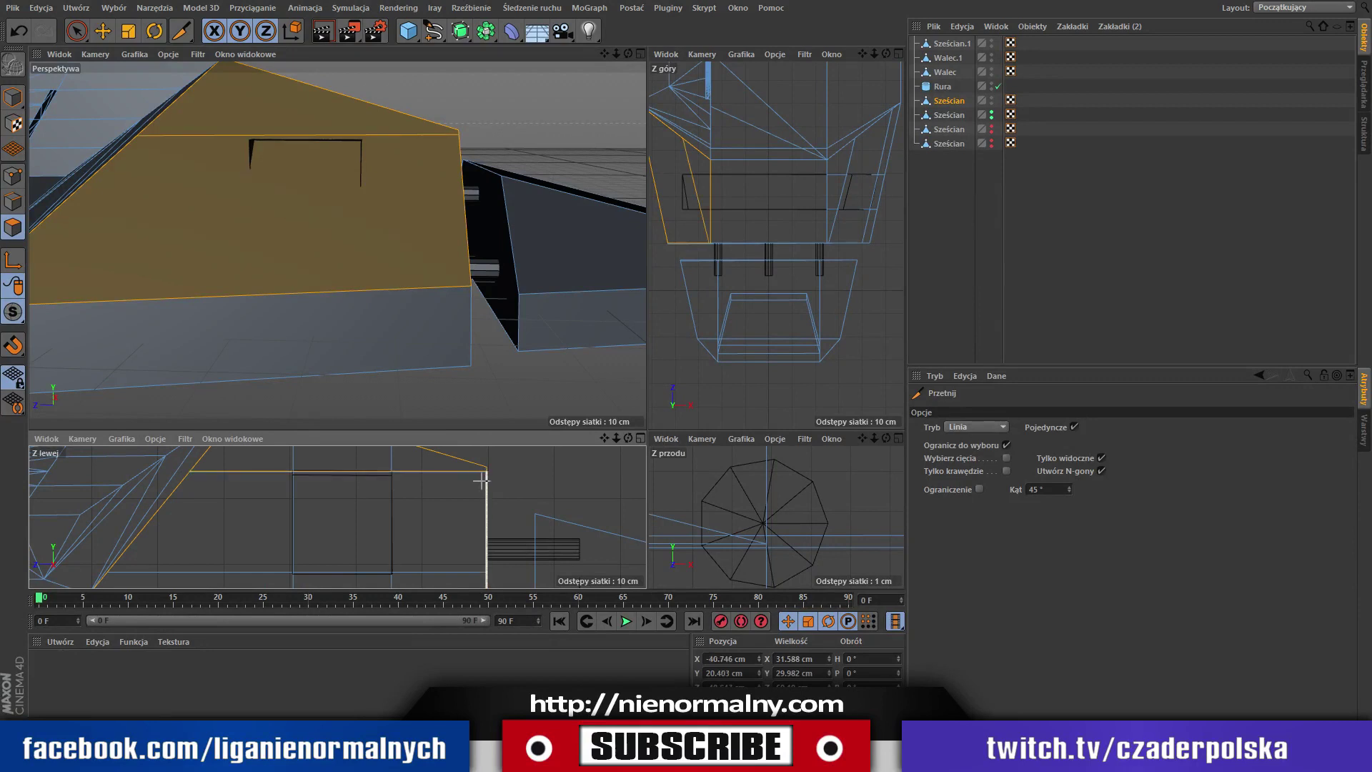
left_click_drag(194, 449, 105, 573)
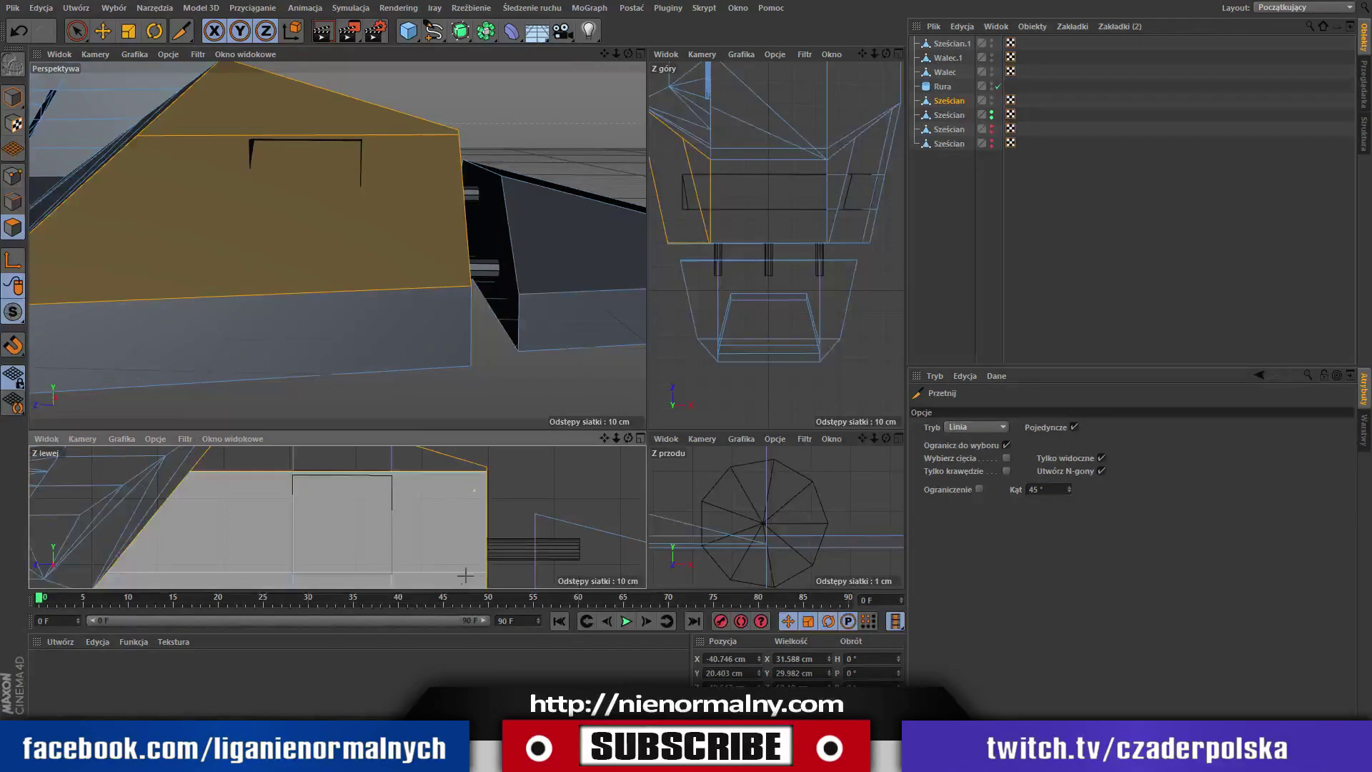
left_click_drag(485, 473, 486, 572)
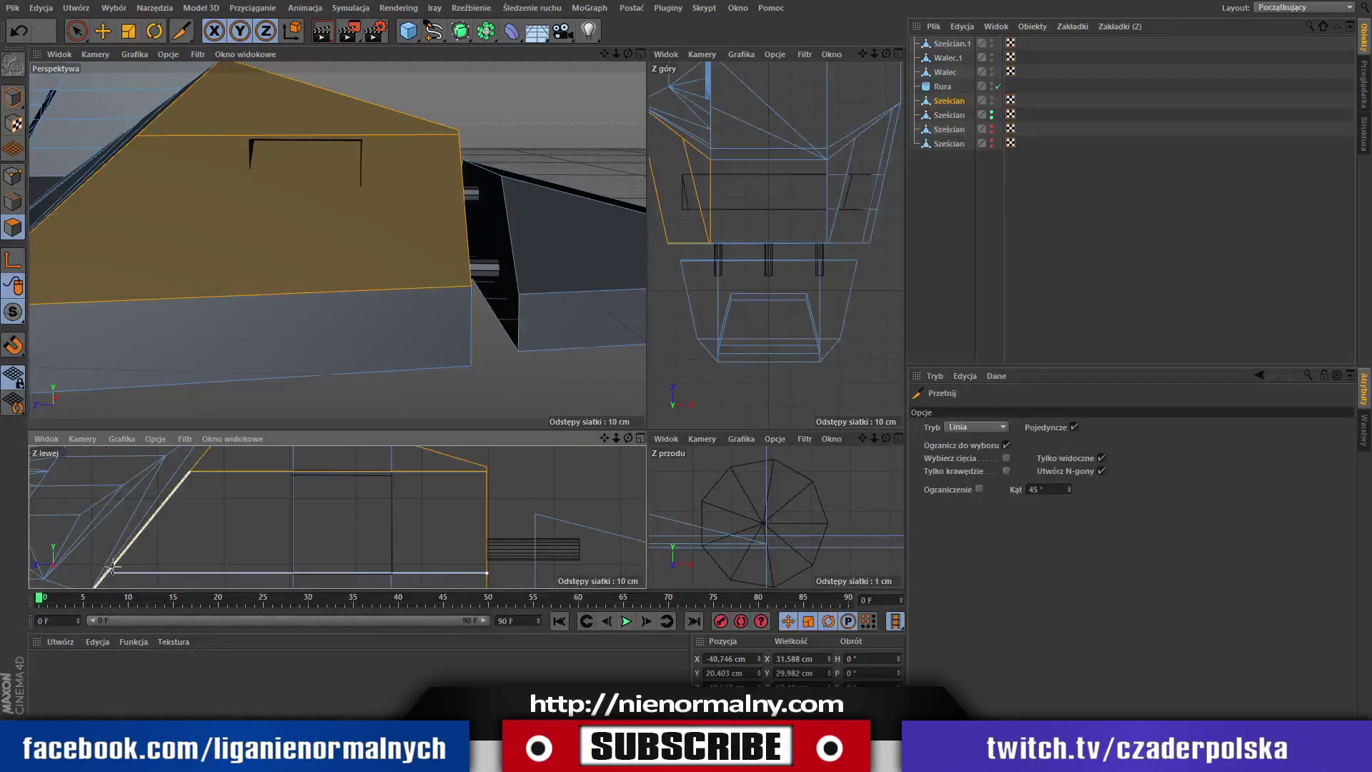
left_click_drag(486, 572, 109, 567)
mouse_move(108, 572)
left_mouse_down()
mouse_move(477, 597)
mouse_move(467, 572)
mouse_move(488, 573)
left_mouse_up()
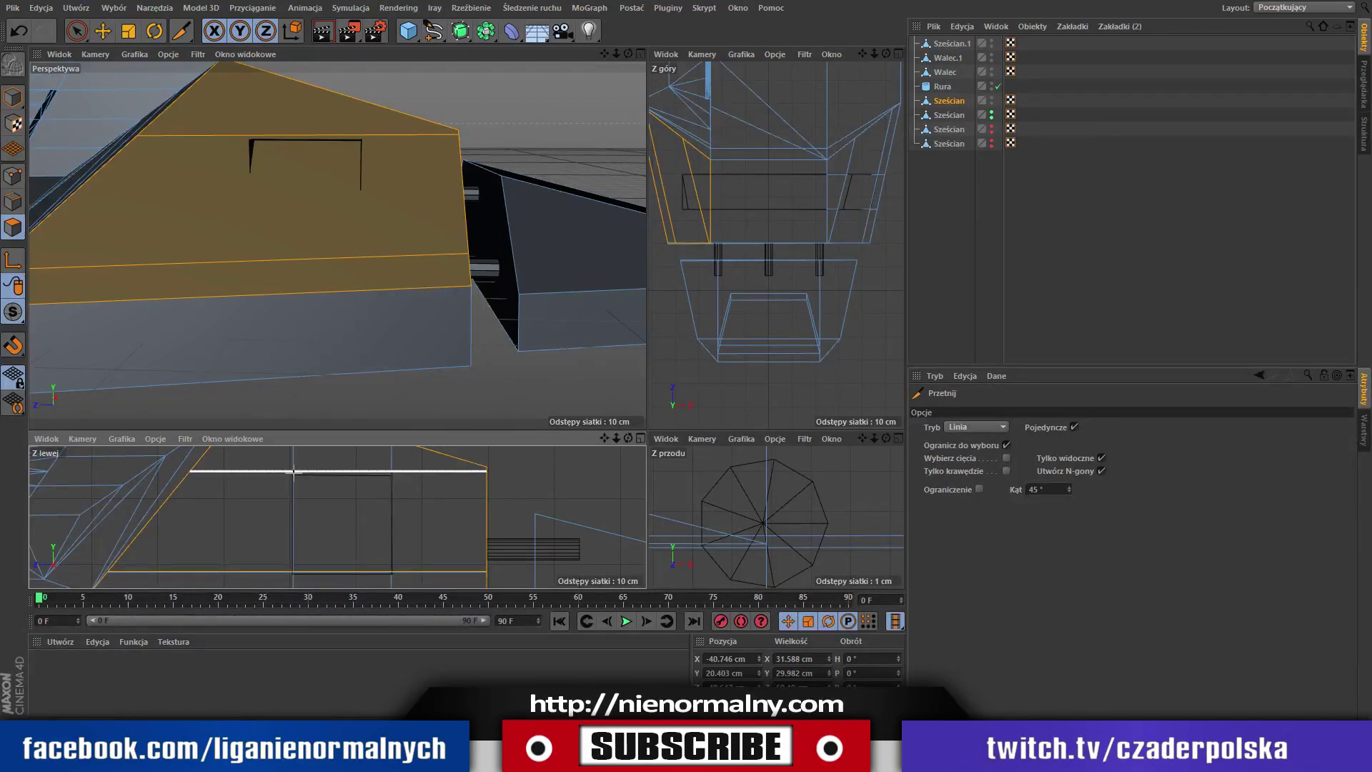
Cut two vertical edges marking the window's left and right sides.
left_click_drag(293, 471, 292, 573)
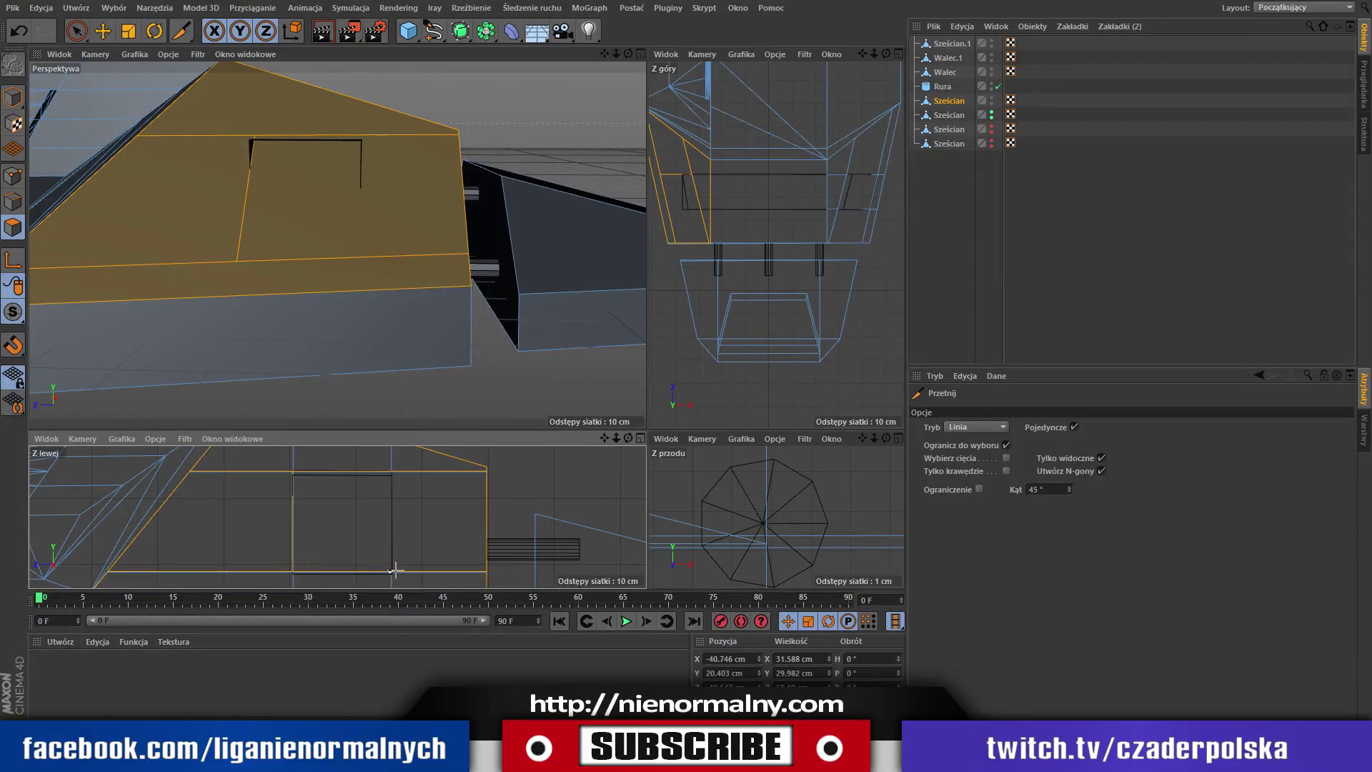
left_click(391, 572)
left_click(391, 475)
mouse_move(628, 57)
left_mouse_down()
mouse_move(600, 72)
mouse_move(609, 135)
mouse_move(603, 92)
mouse_move(481, 98)
mouse_move(606, 153)
mouse_move(642, 77)
mouse_move(7, 147)
left_mouse_up()
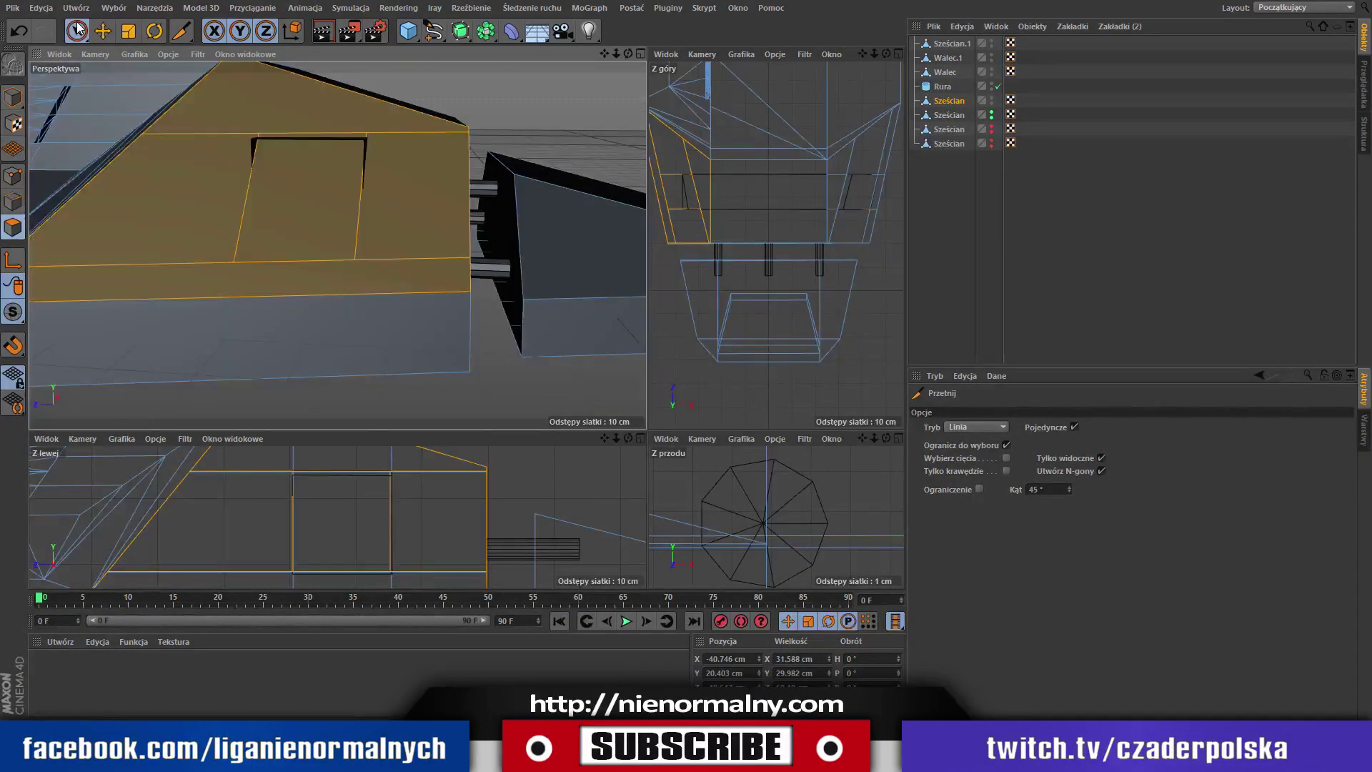
left_click(76, 30)
Delete the window face between the knife cuts to open a hole in the wall.
left_click(318, 243)
key("Delete")
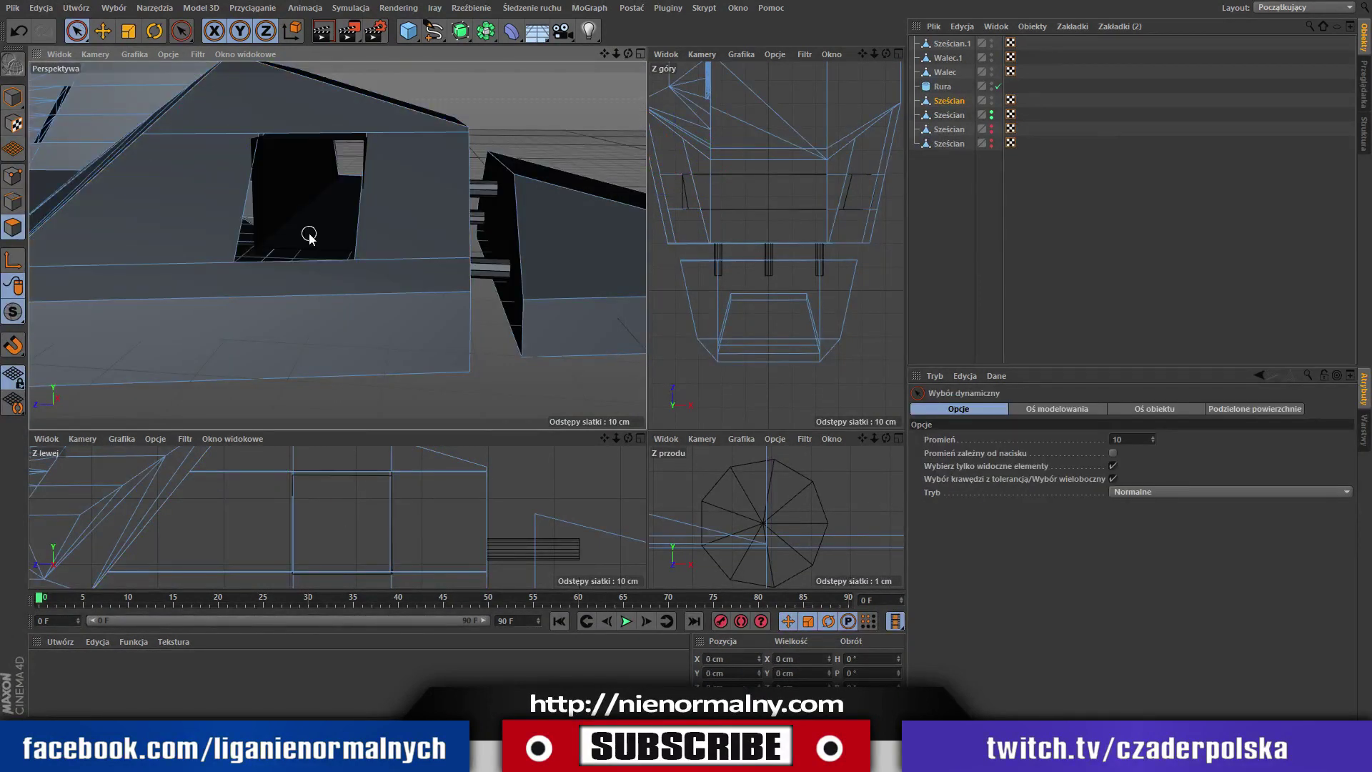
left_click_drag(632, 56, 688, 74)
On Sześcian.1, slide the window box's bottom edge along X to meet the wall.
left_click(941, 47)
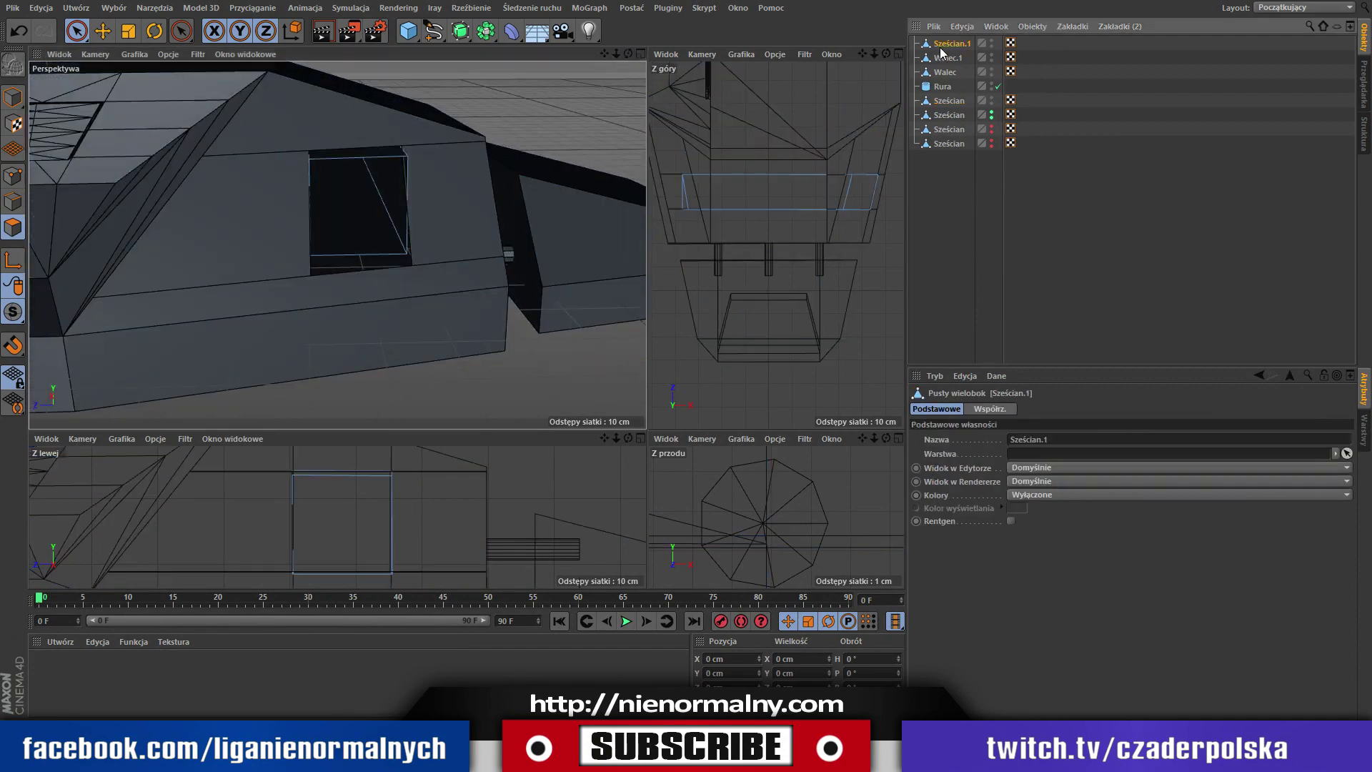
key("Return")
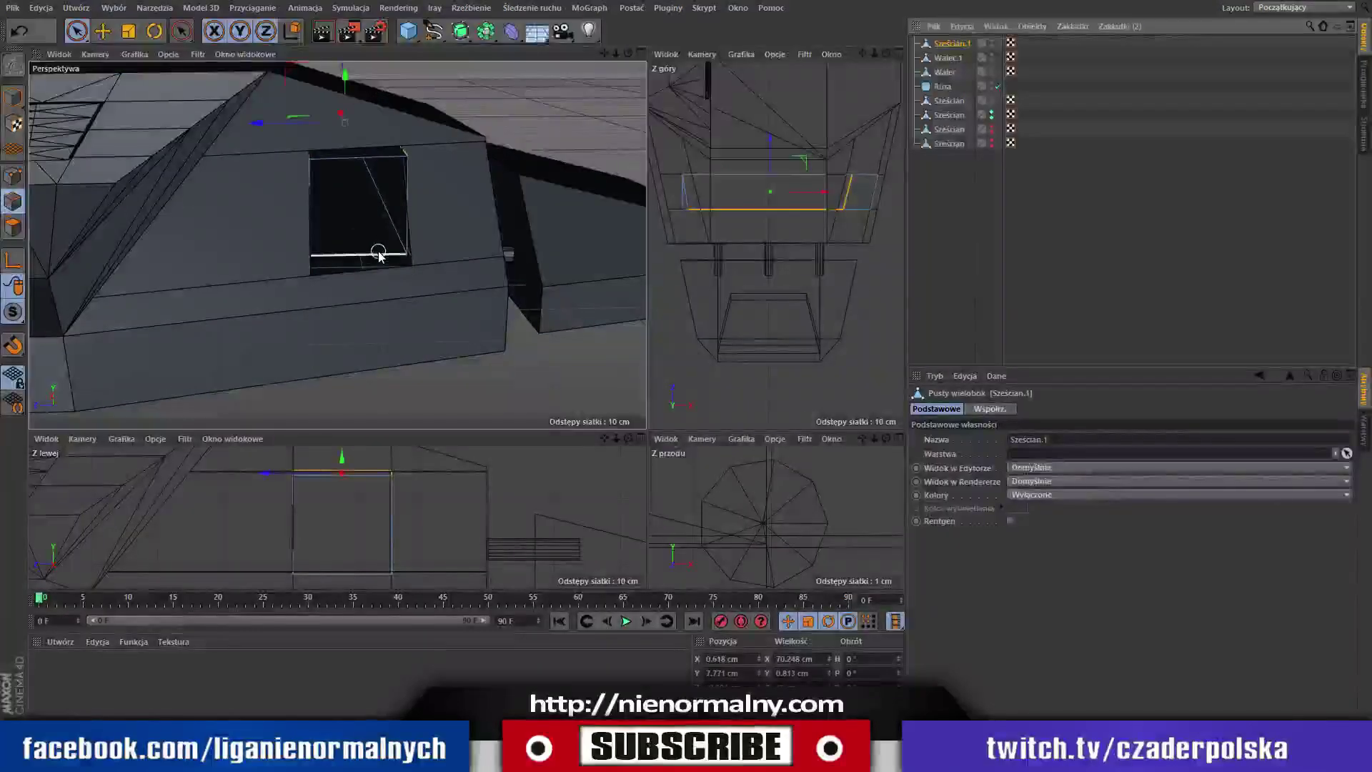
left_click(358, 255)
left_click_drag(353, 230, 371, 234)
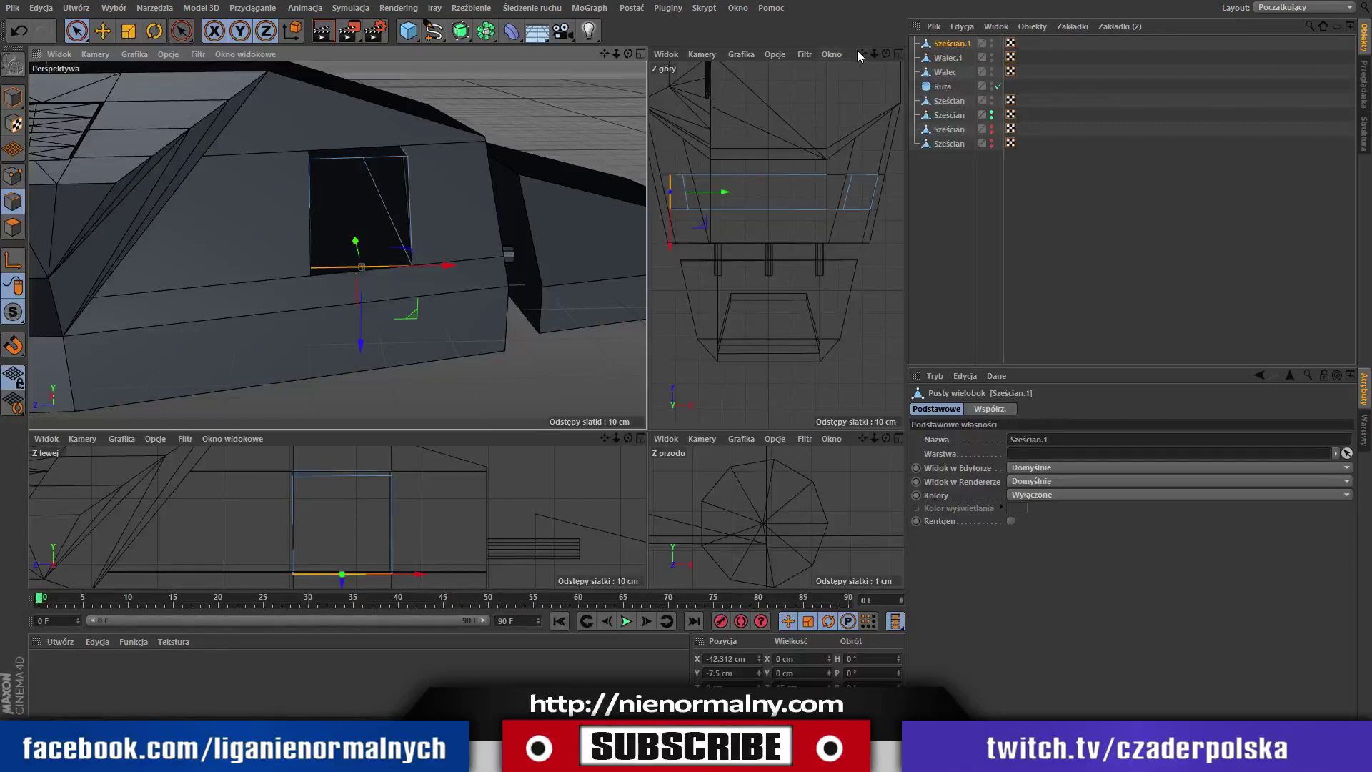
mouse_move(873, 53)
left_mouse_down()
mouse_move(883, 29)
mouse_move(1176, 149)
mouse_move(1134, 147)
left_mouse_up()
left_click_drag(875, 53, 875, 20)
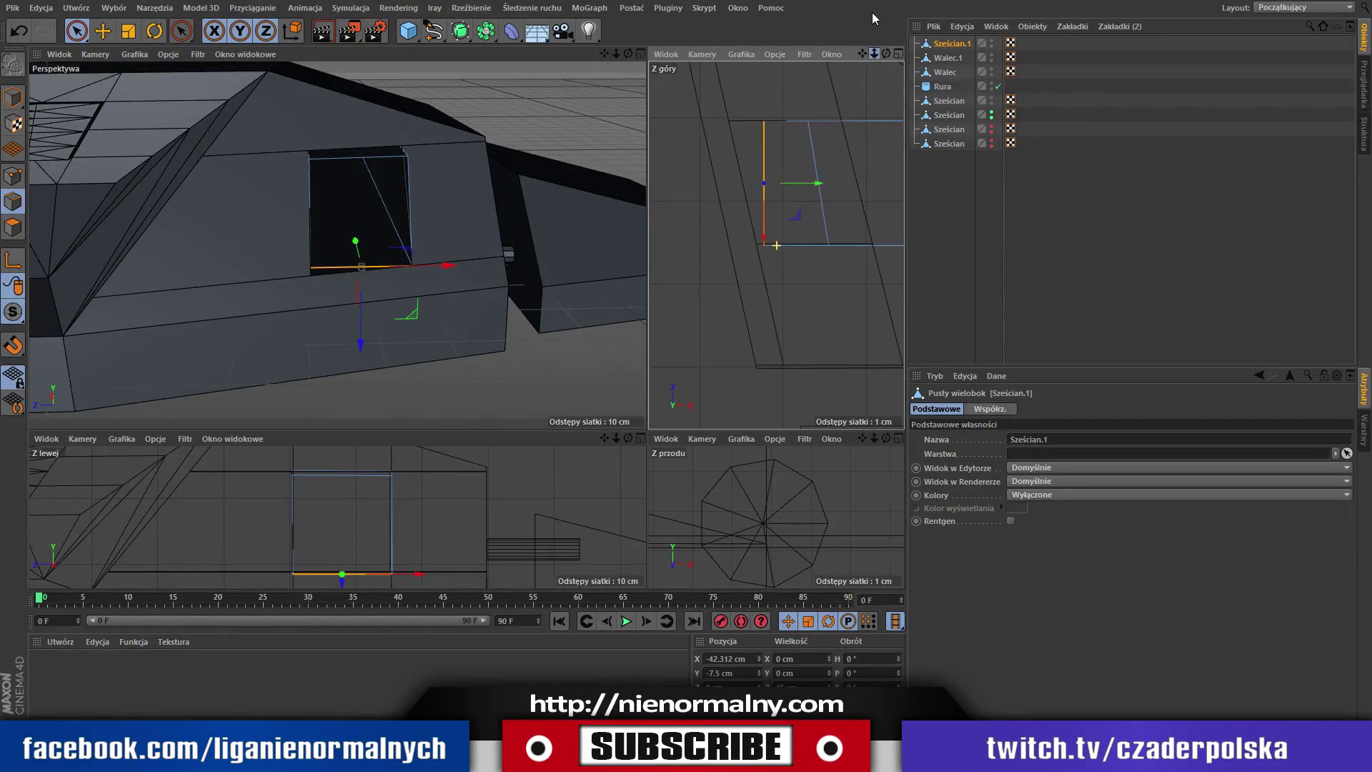
left_click_drag(810, 147, 802, 152)
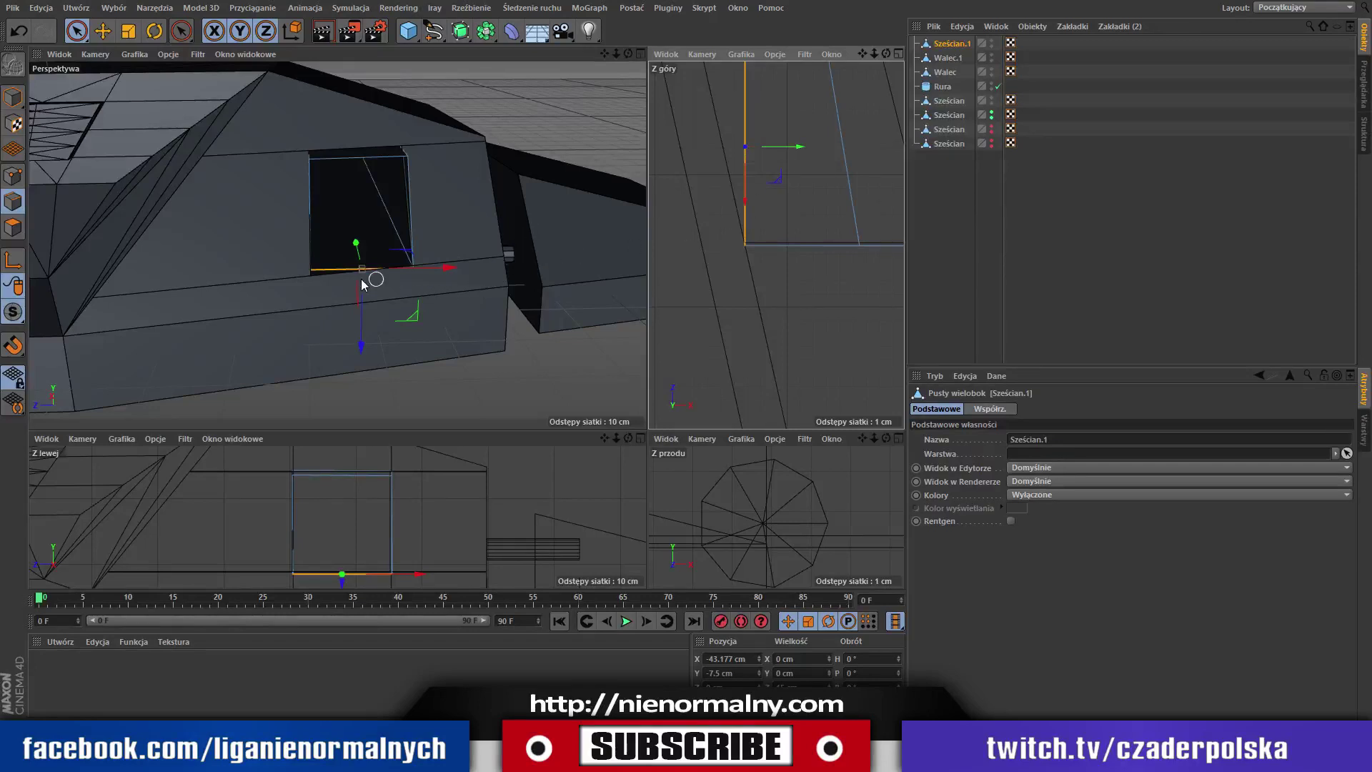
In Point mode, move a corner point left along X, undoing the wall-corner snap.
left_click(9, 179)
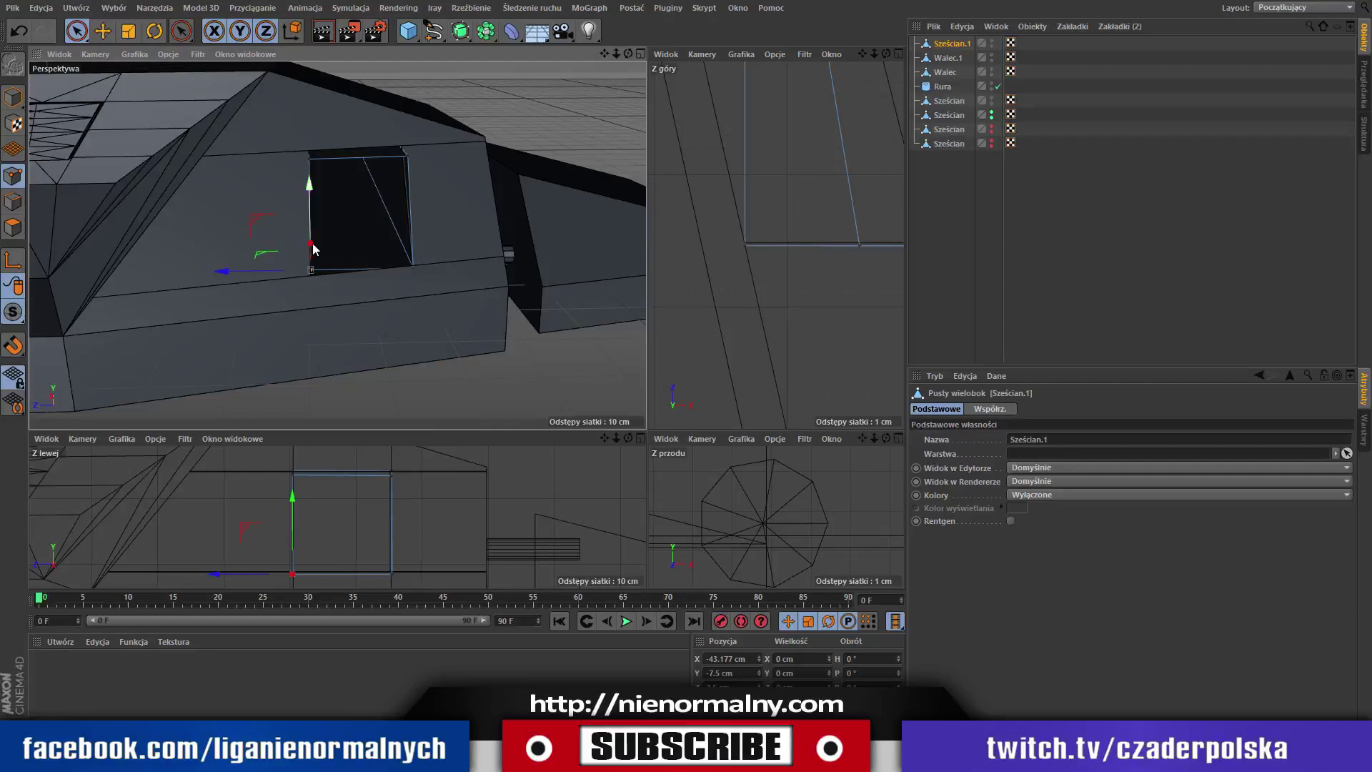
key("s")
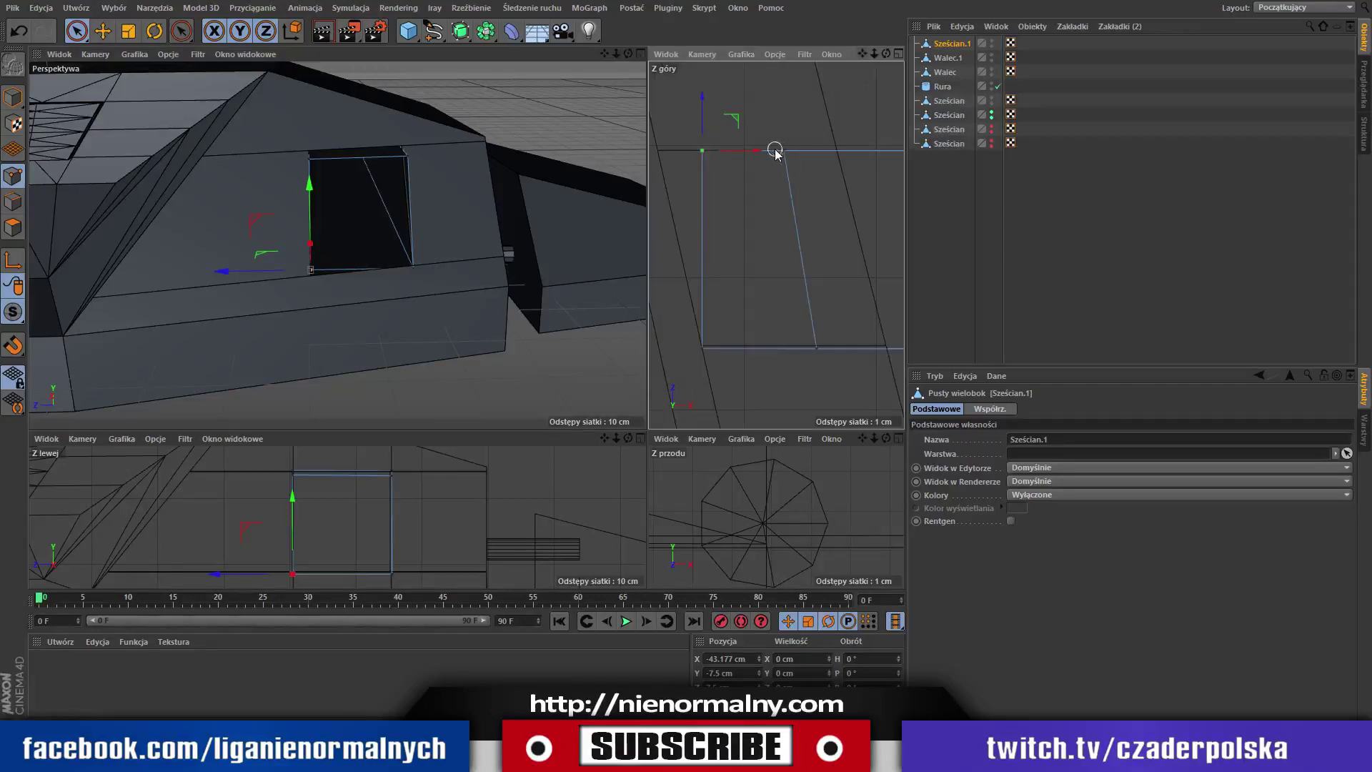
left_click_drag(763, 150, 715, 156)
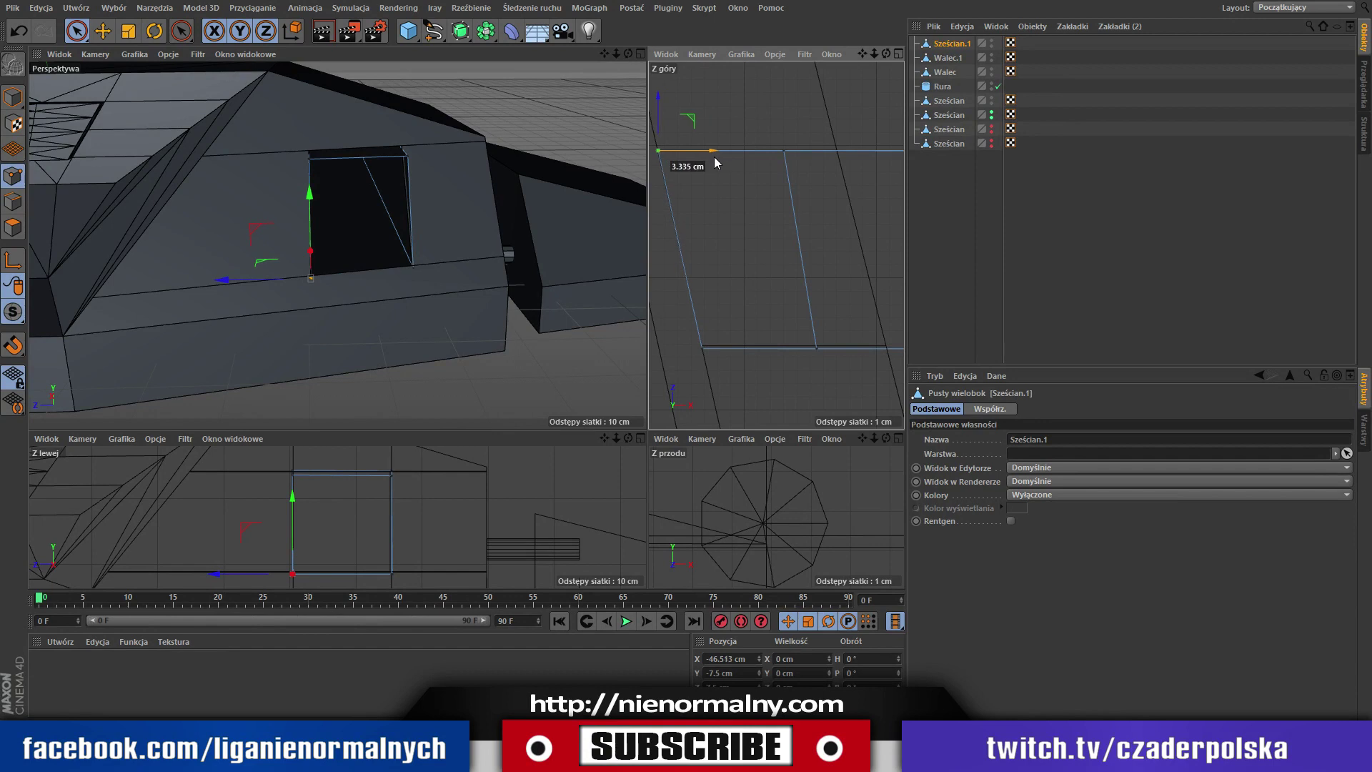
left_click_drag(704, 344, 707, 284)
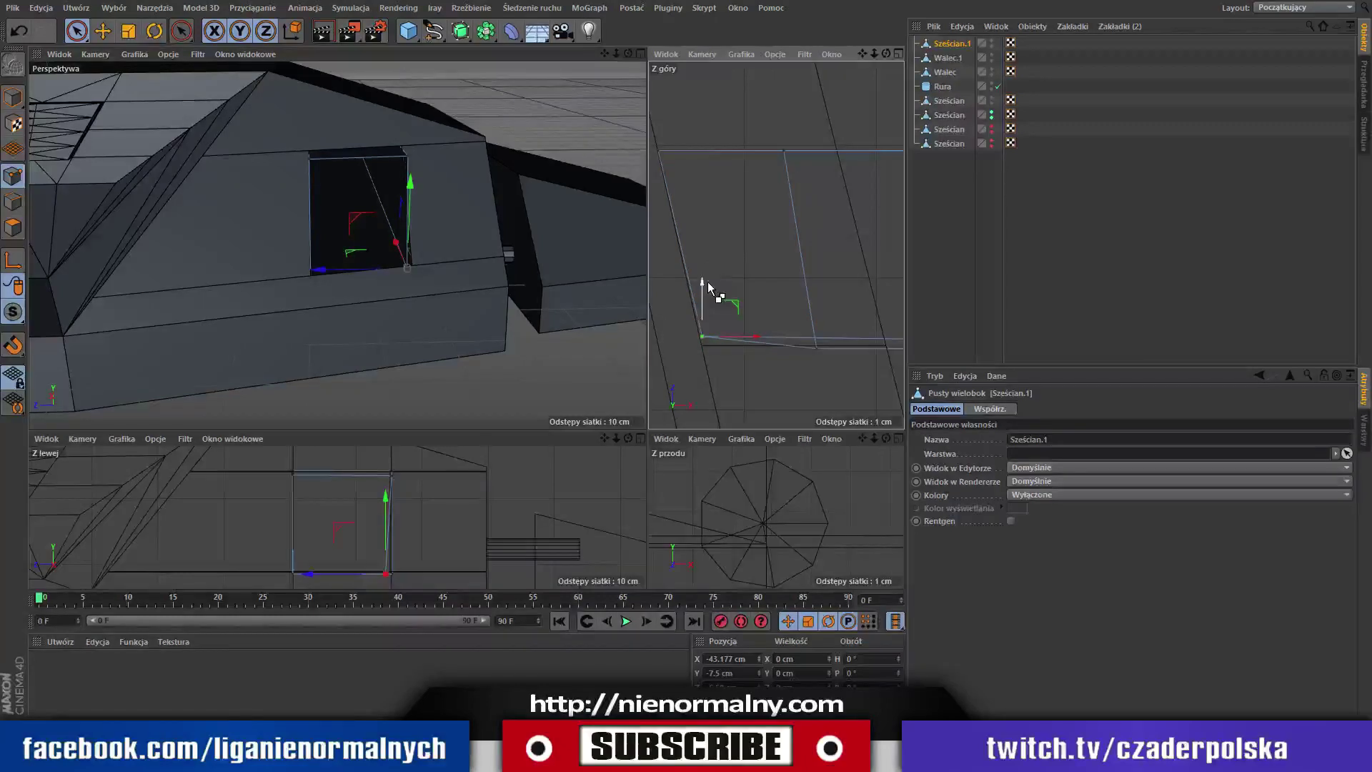
key("ctrl+z")
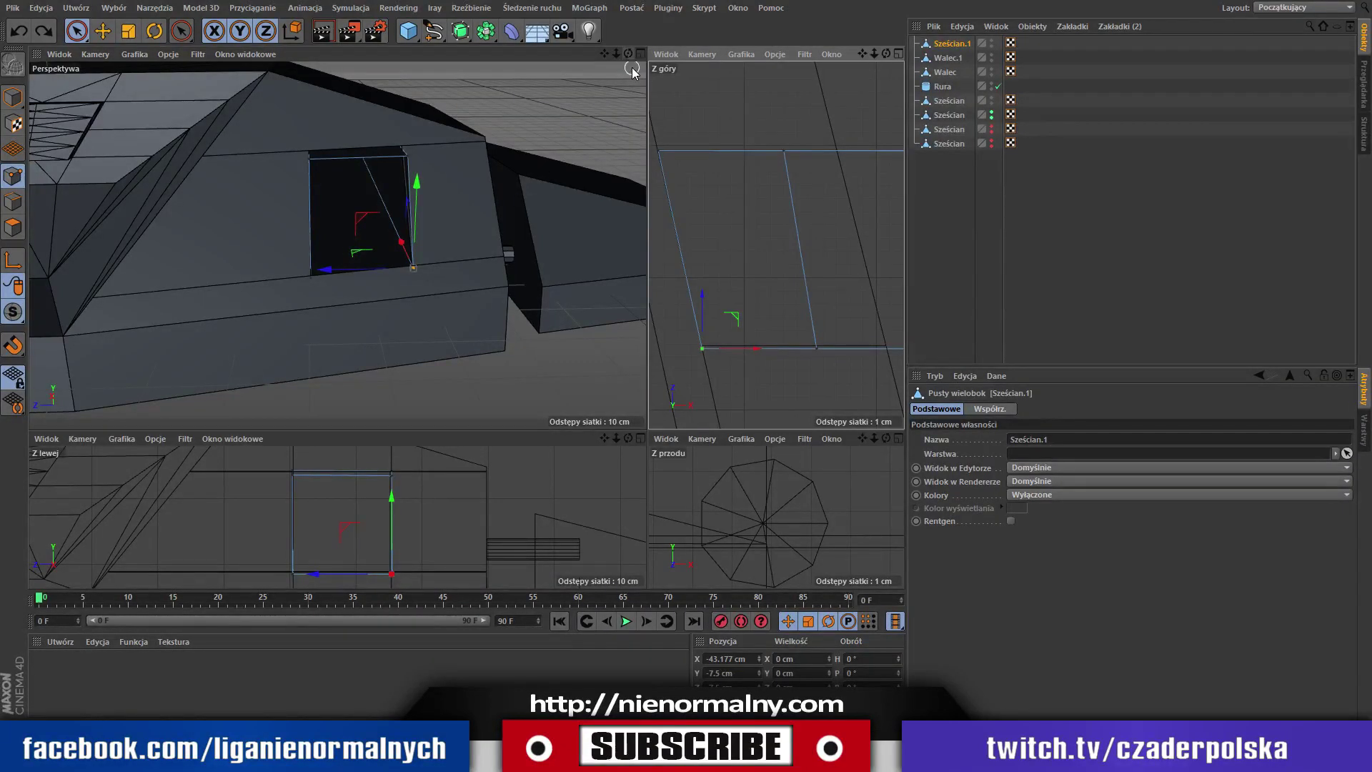
Slide the window box's top-right points right along X to the opening's right edge.
left_click_drag(407, 159, 415, 164)
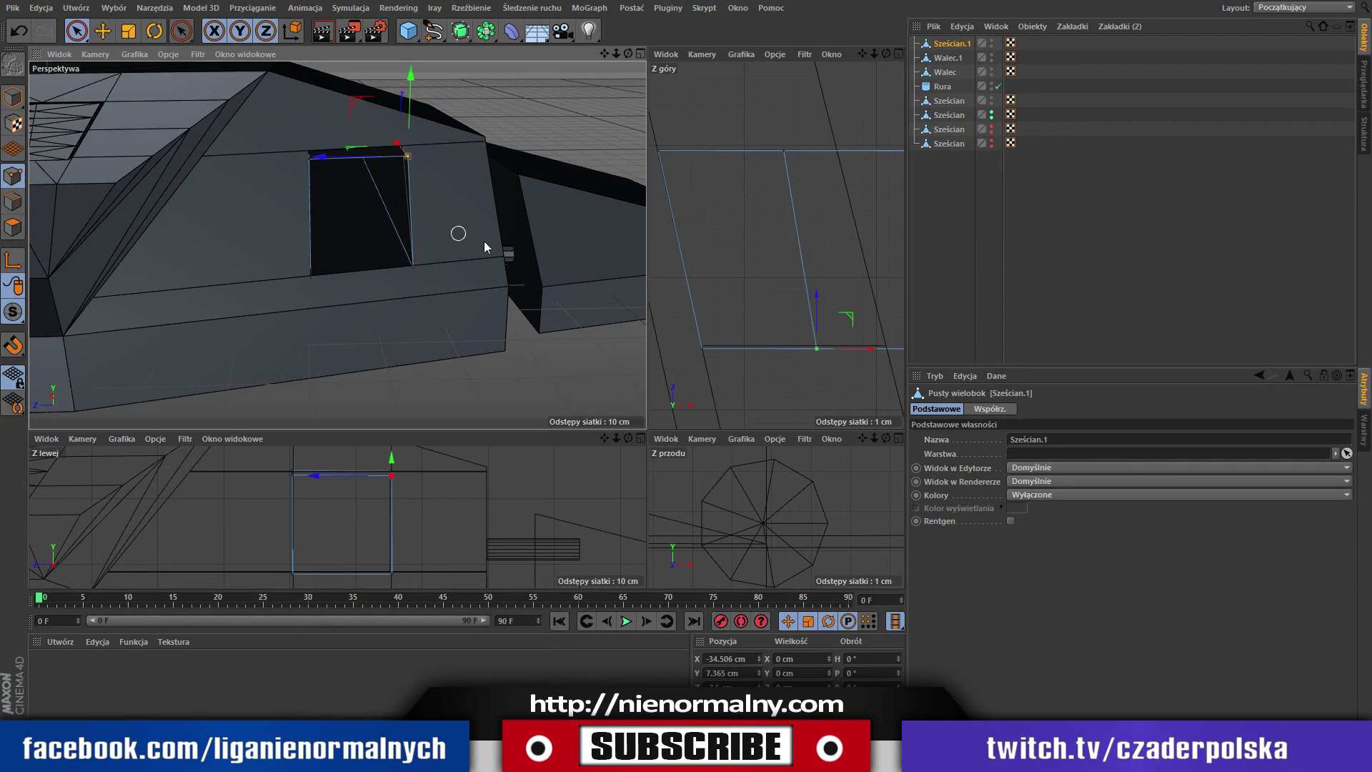
left_click_drag(871, 350, 940, 342)
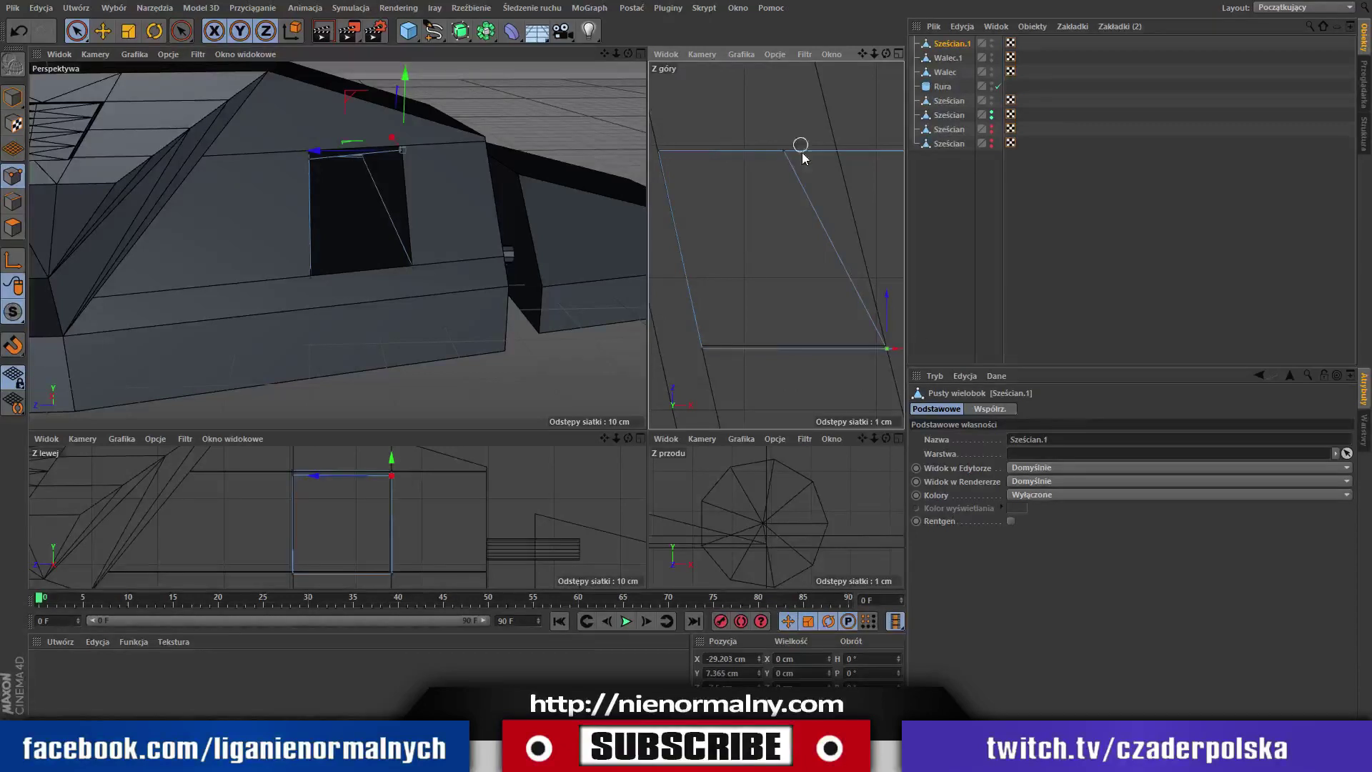
left_click_drag(803, 153, 890, 153)
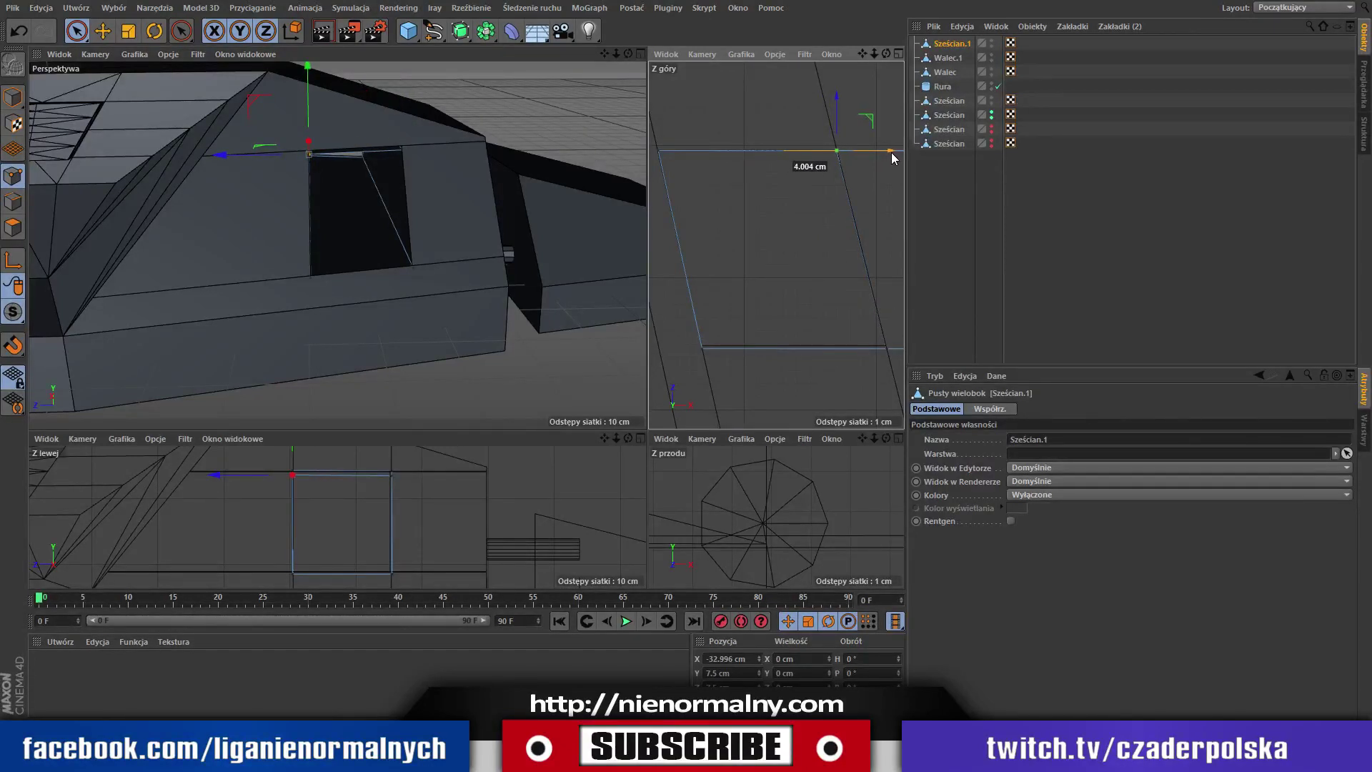
left_click_drag(890, 153, 892, 152)
left_click(886, 349)
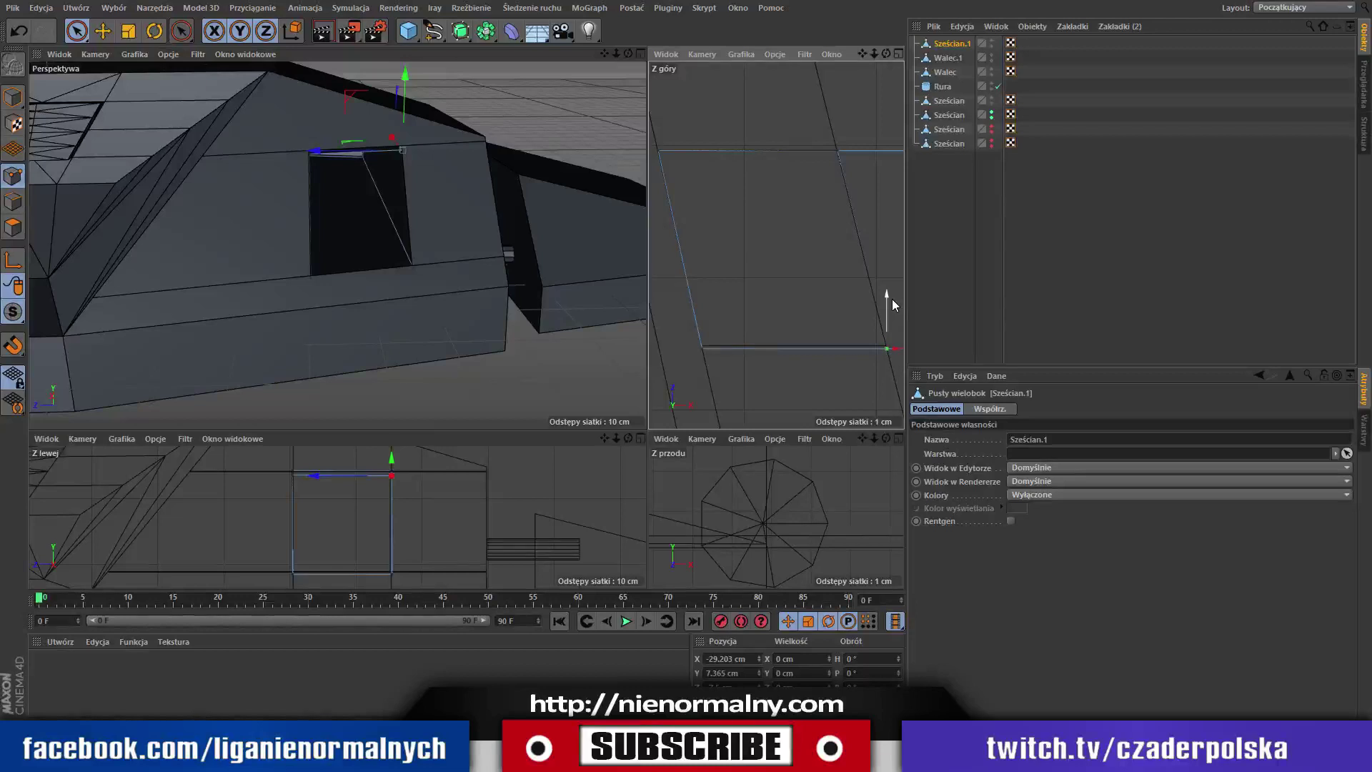
mouse_move(899, 349)
left_mouse_down()
mouse_move(919, 347)
mouse_move(902, 349)
left_mouse_up()
key("ctrl+z")
mouse_move(627, 54)
left_mouse_down()
mouse_move(559, 157)
mouse_move(617, 87)
left_mouse_up()
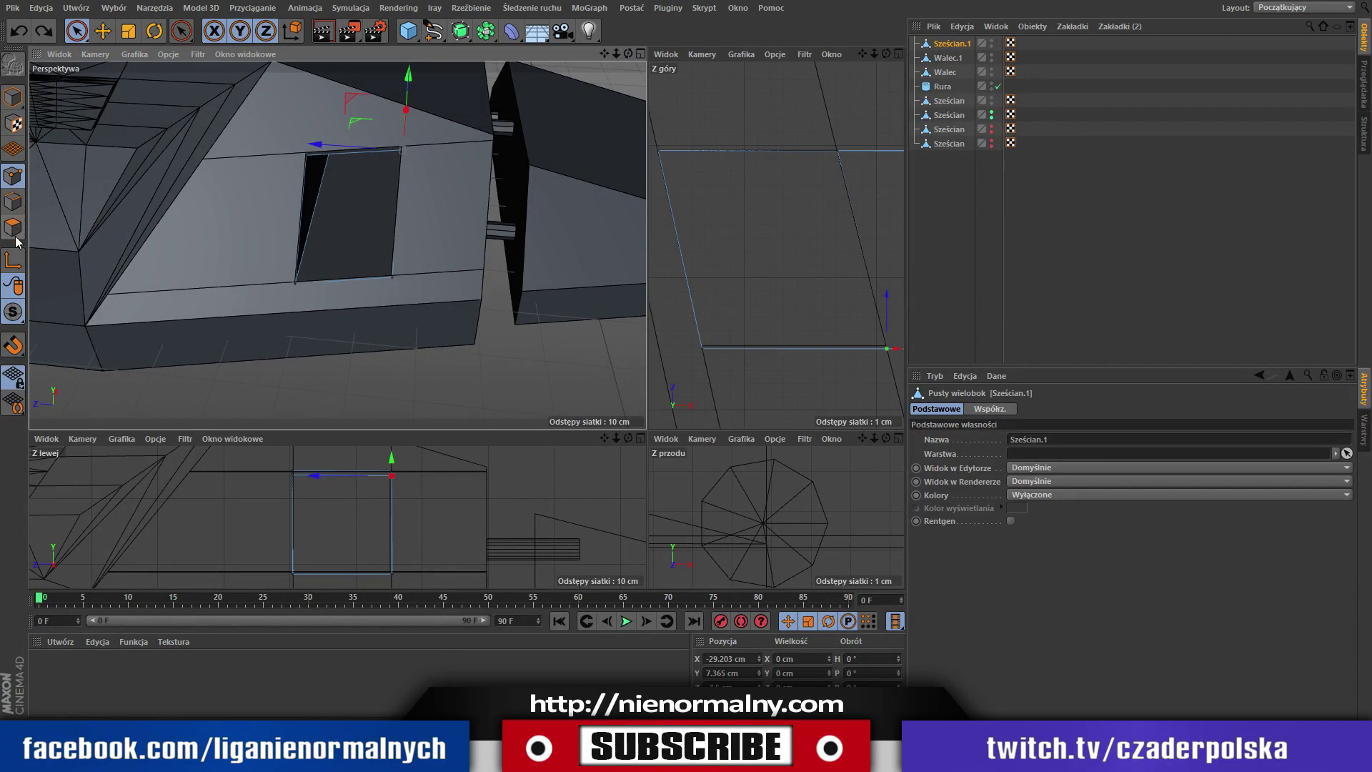
Raise the inner window box's top edge about 0.76 cm to the opening's upper rim.
left_click(13, 202)
left_click(333, 475)
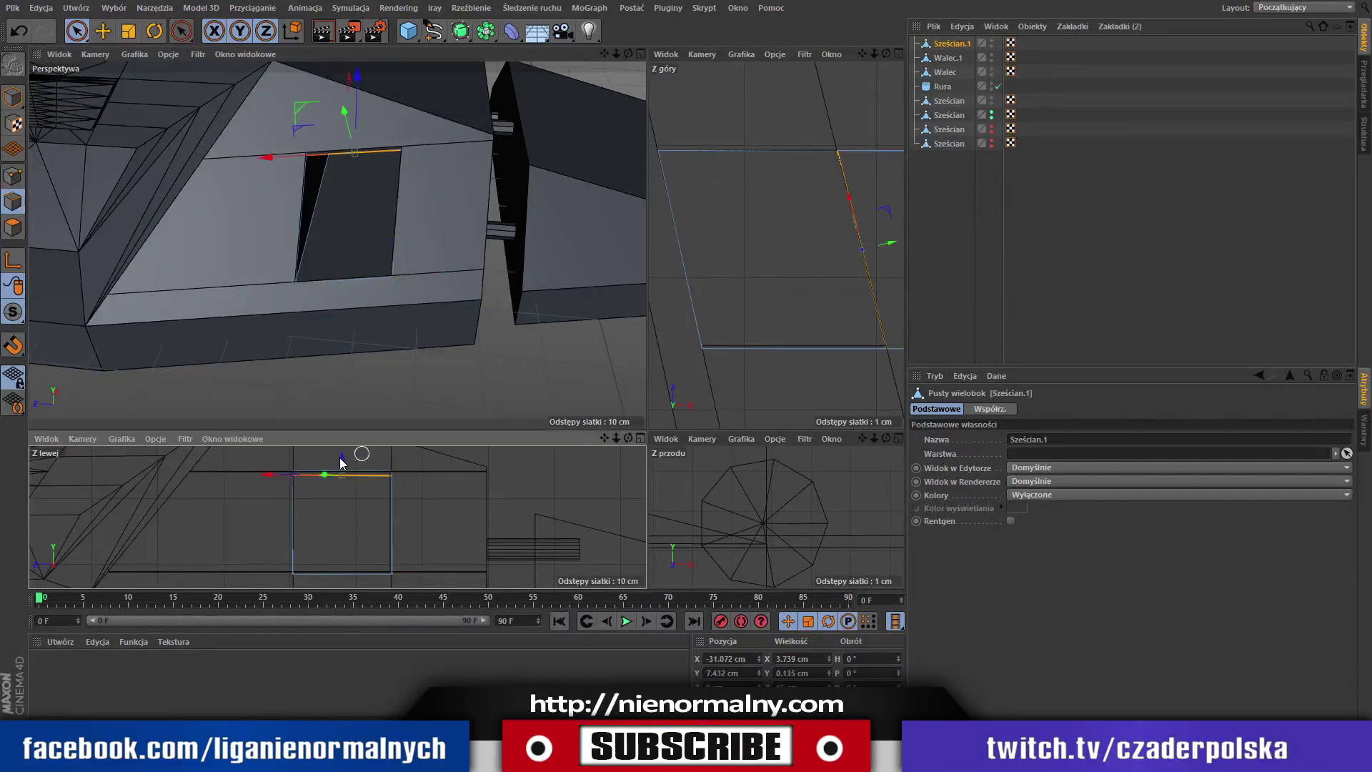
left_click_drag(341, 455, 343, 456)
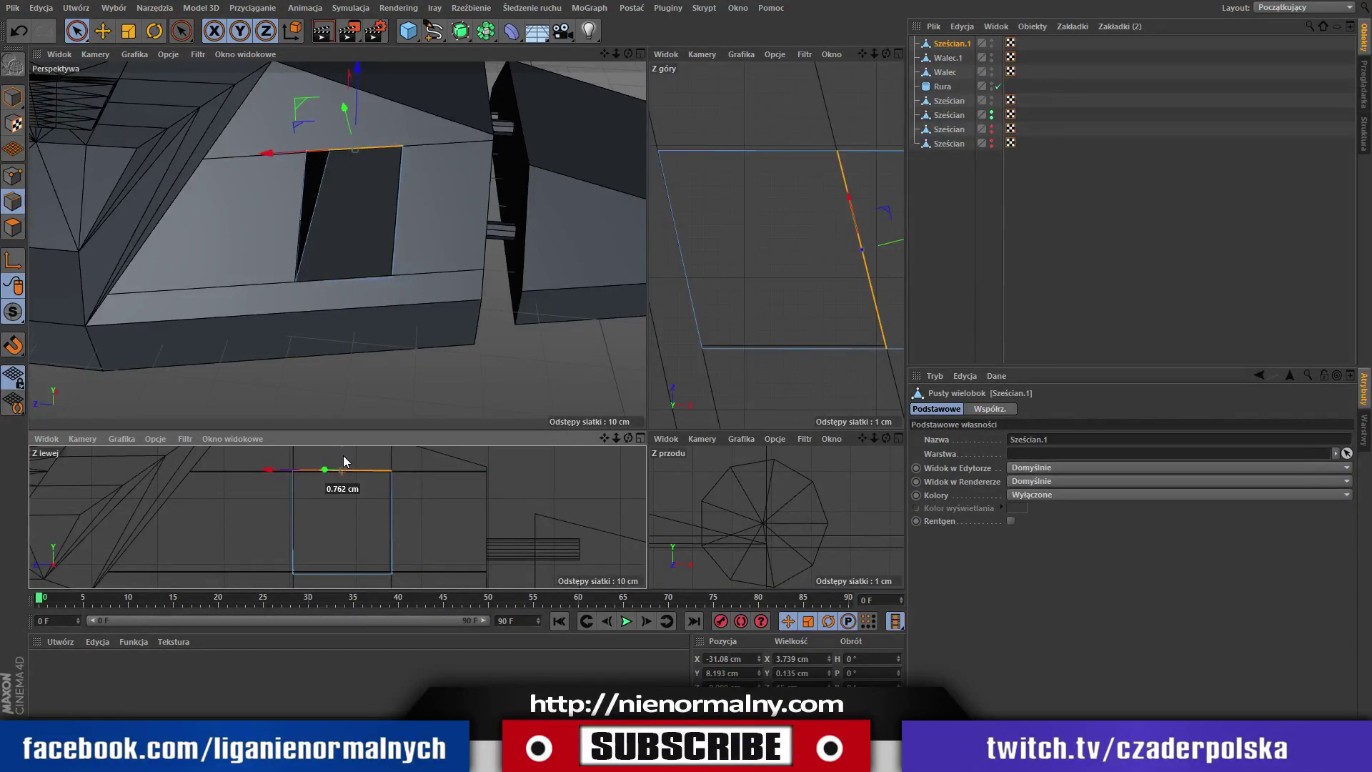
left_click_drag(343, 456, 344, 457)
mouse_move(389, 126)
left_mouse_down("alt")
mouse_move(533, 31)
mouse_move(828, 308)
left_mouse_up("alt")
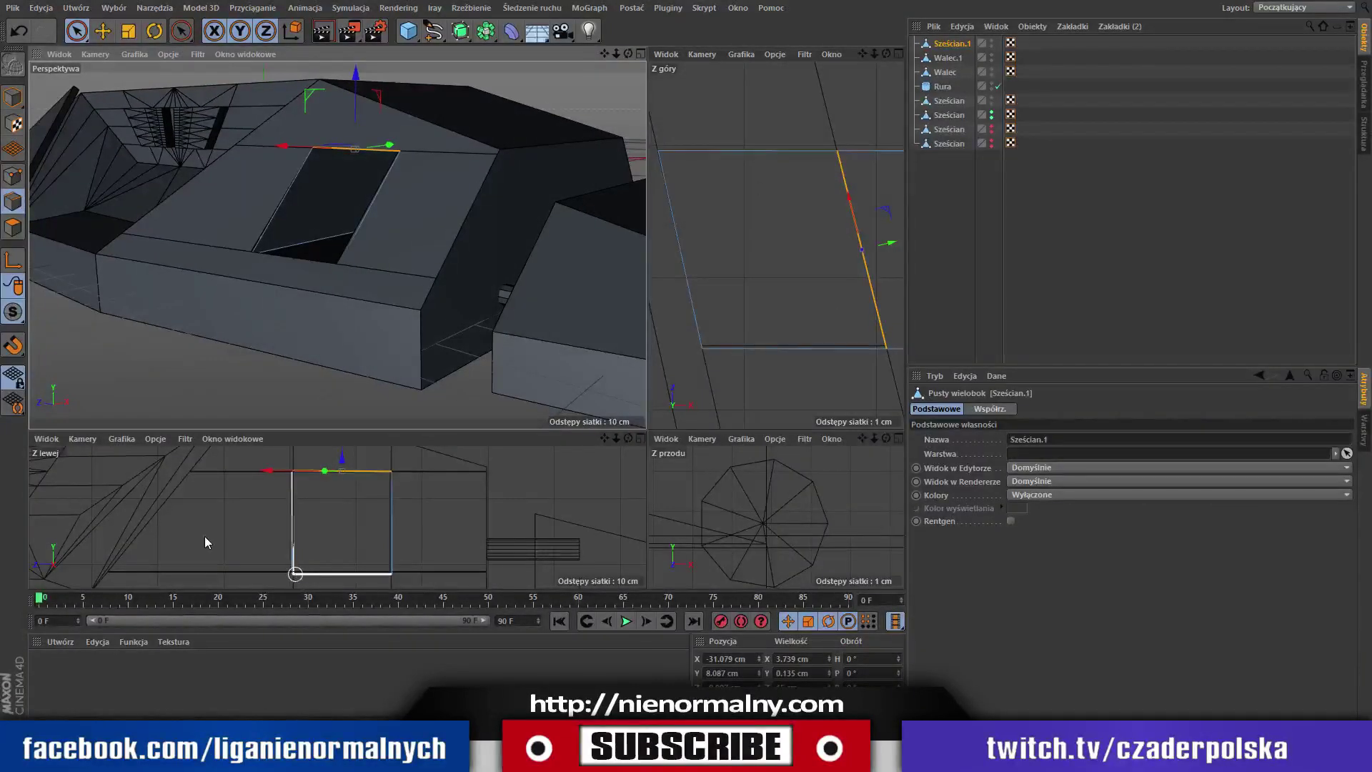
Lift the window box's bottom edge about 0.2 cm and its right edge about 0.3 cm.
left_click(300, 572)
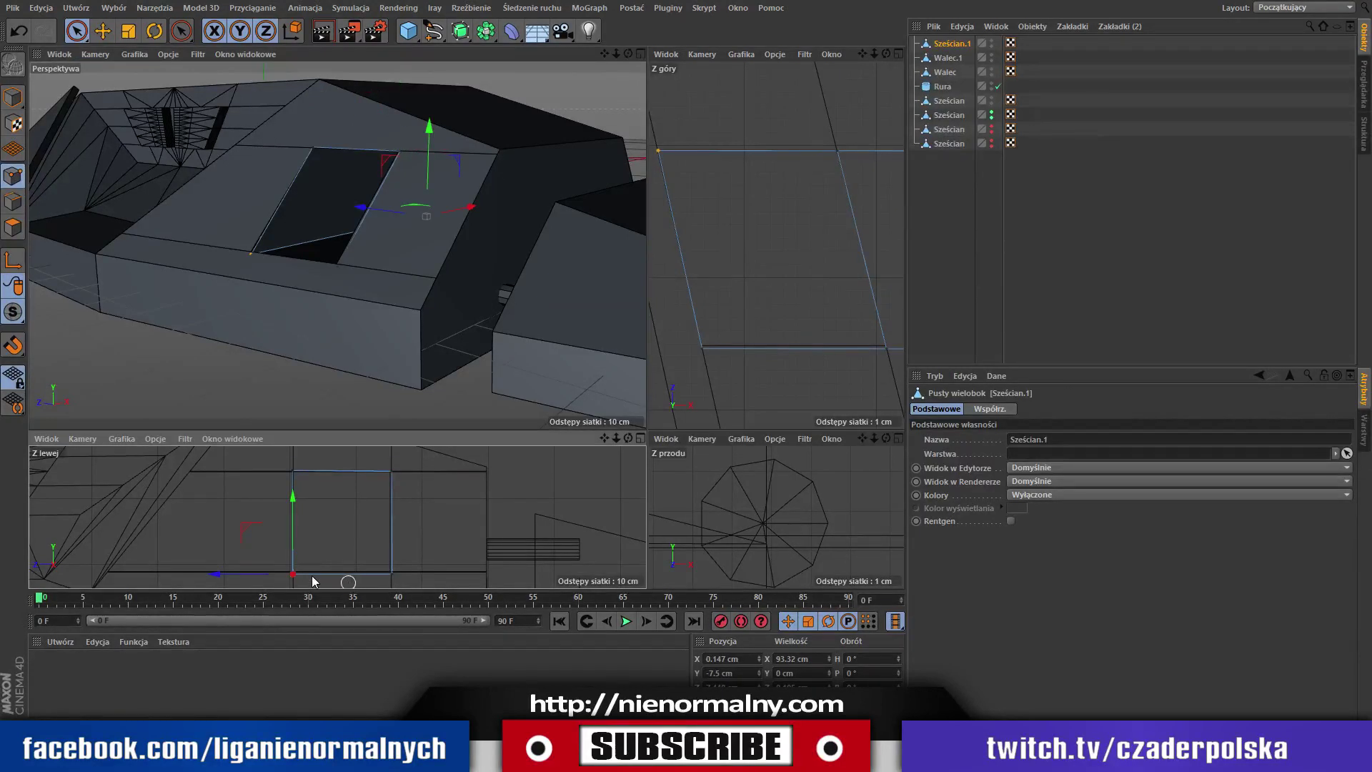
left_click_drag(293, 495, 299, 494)
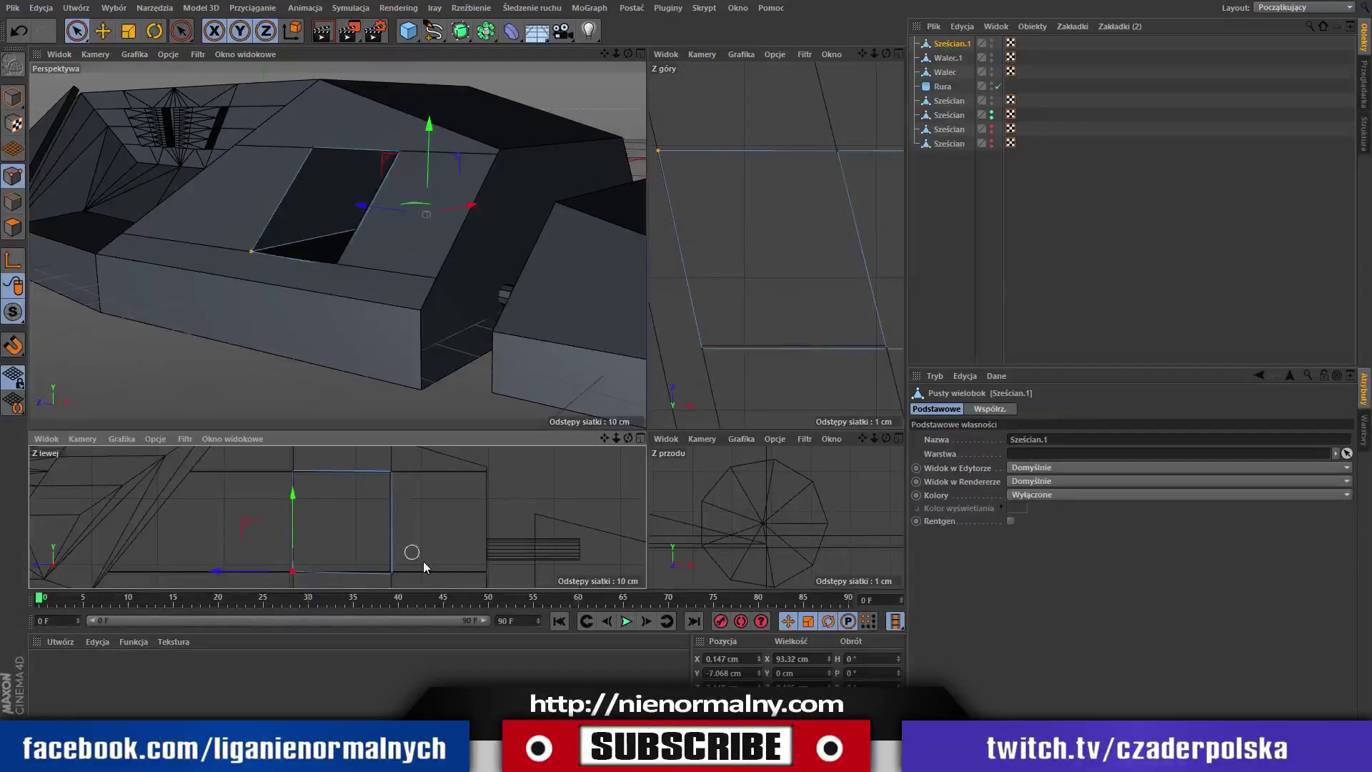
left_click(392, 572)
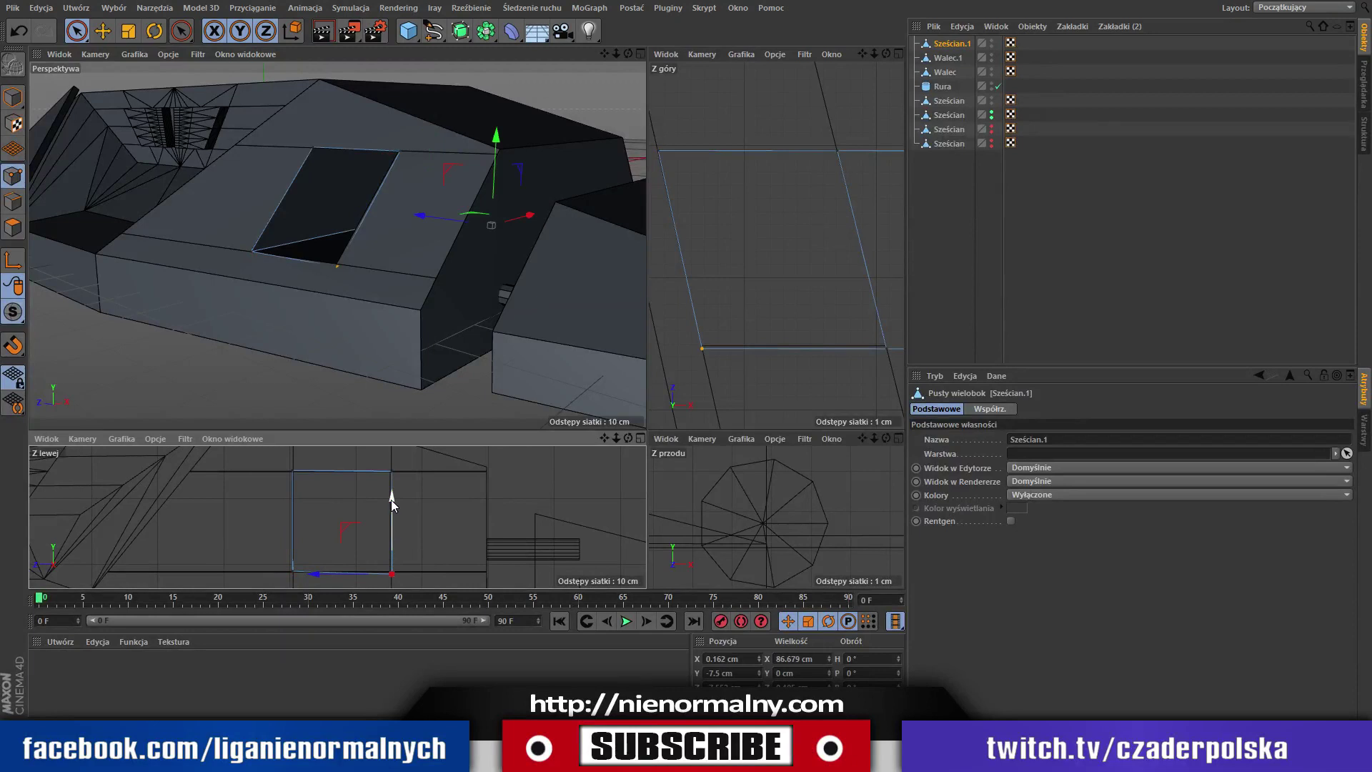
left_click_drag(392, 499, 400, 498)
Move another box edge down to -7.5 cm, then slide it sideways along X.
left_click(294, 571)
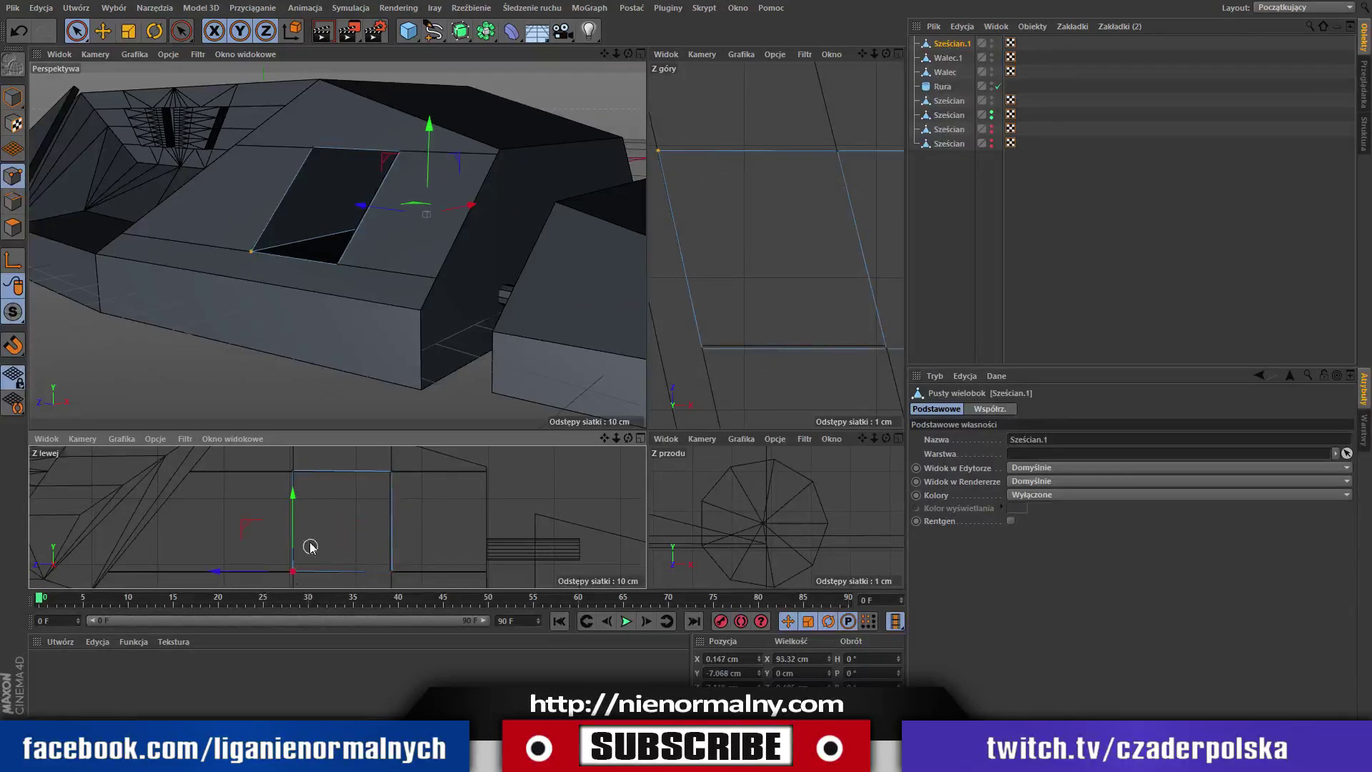
left_click(297, 493)
left_click_drag(291, 495, 294, 478)
mouse_move(245, 200)
left_mouse_down()
mouse_move(157, 222)
mouse_move(334, 198)
left_mouse_up()
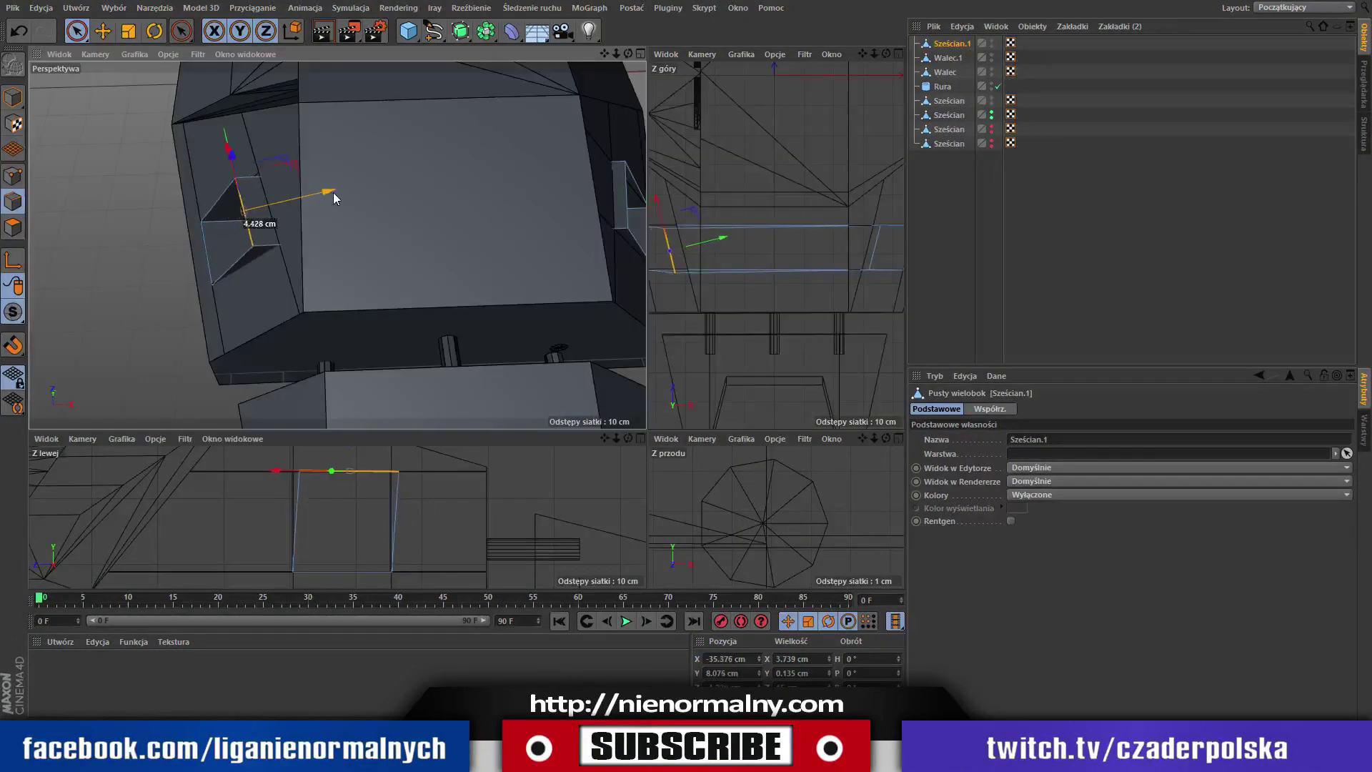
left_click_drag(332, 191, 333, 192)
mouse_move(628, 54)
left_mouse_down()
mouse_move(671, 57)
mouse_move(274, 163)
mouse_move(267, 191)
mouse_move(269, 167)
left_mouse_up()
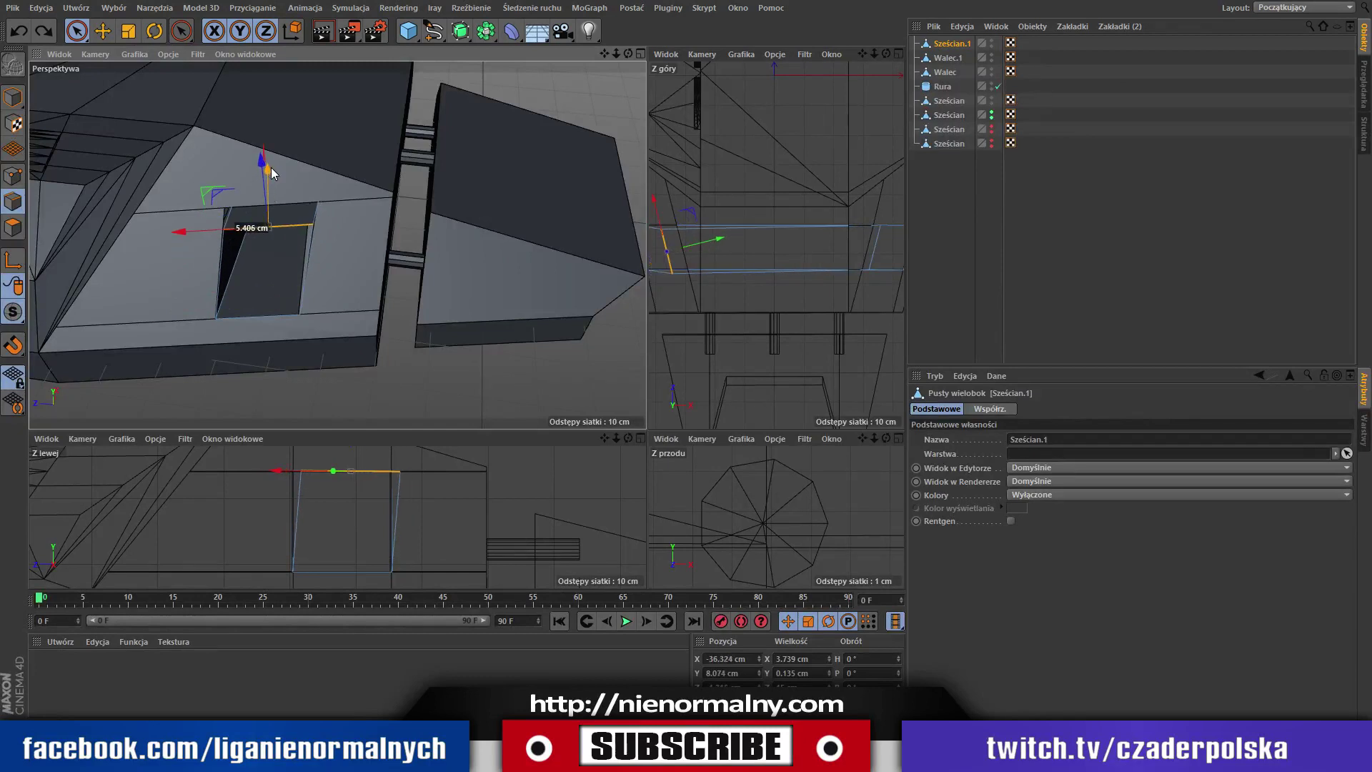
key("ctrl+z")
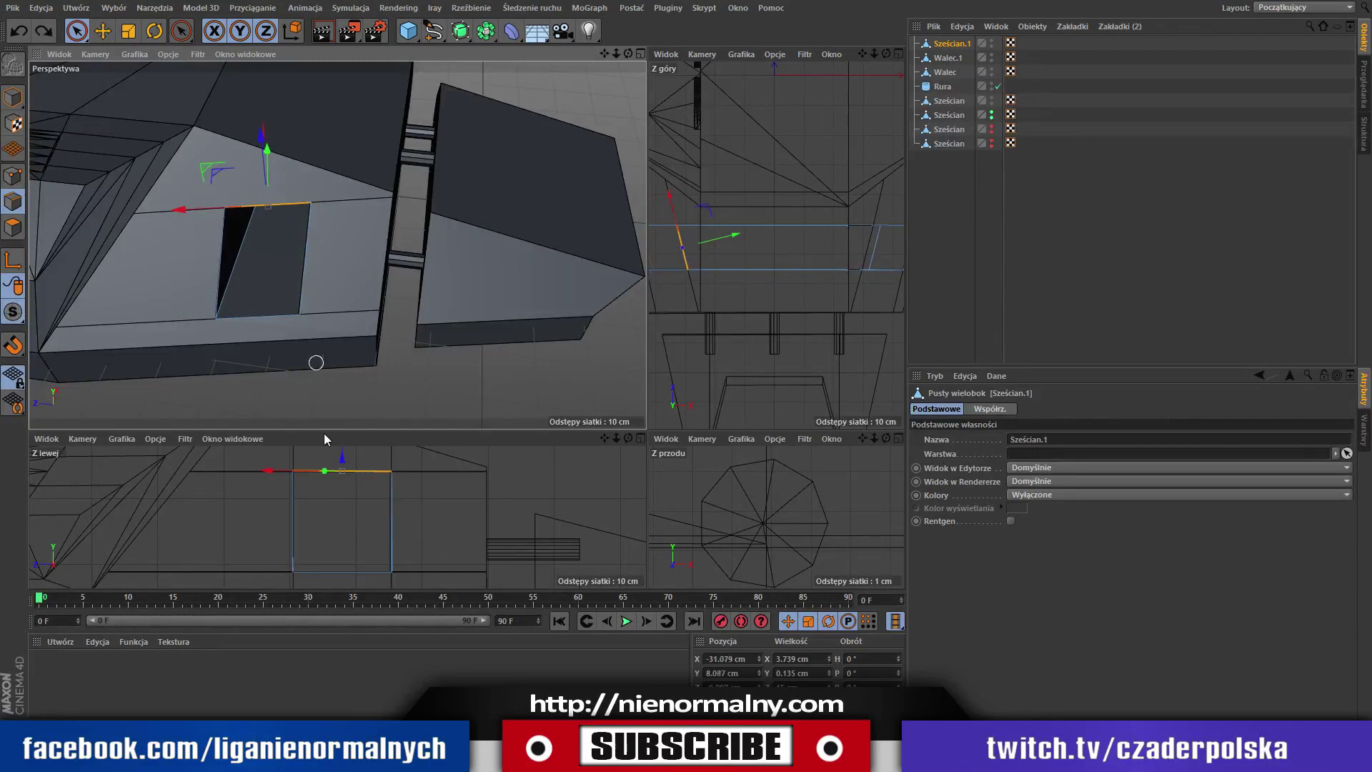
left_click_drag(325, 471, 327, 495)
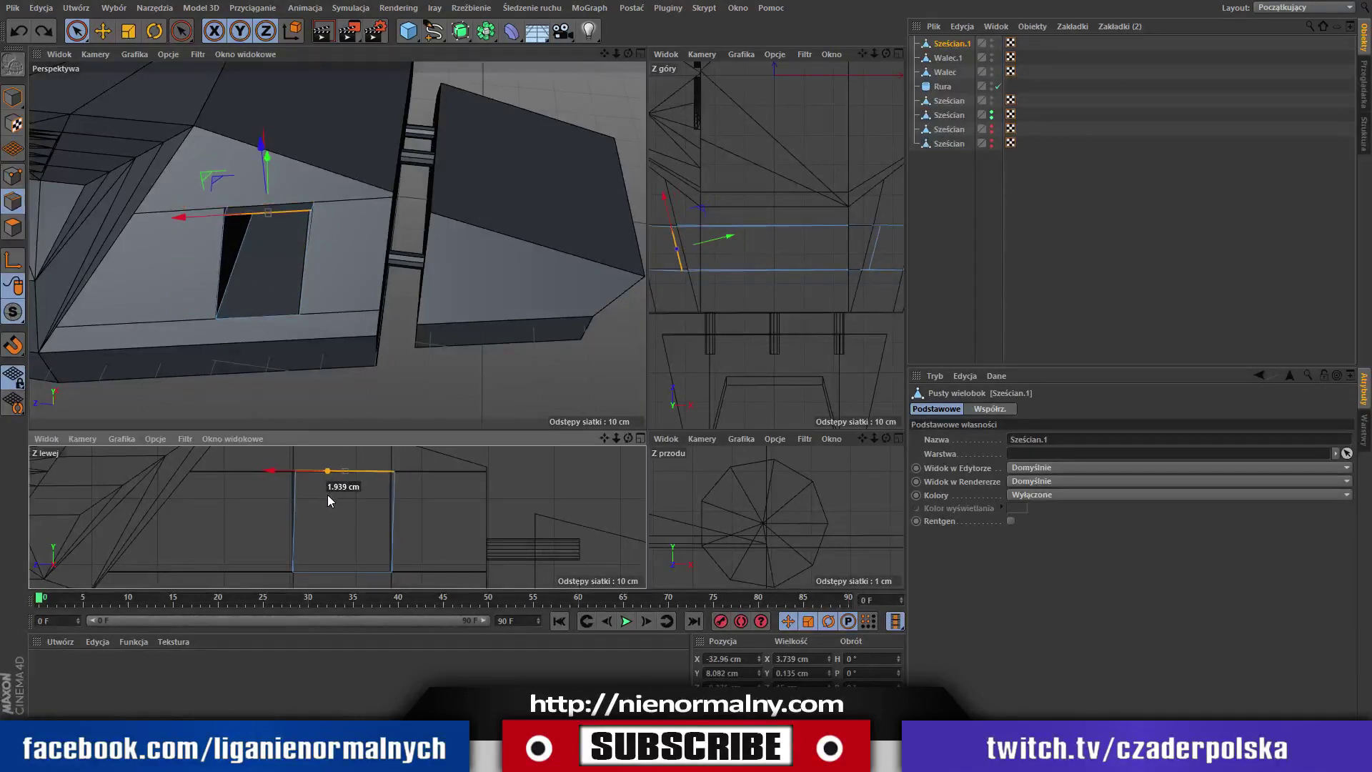
key("ctrl+z")
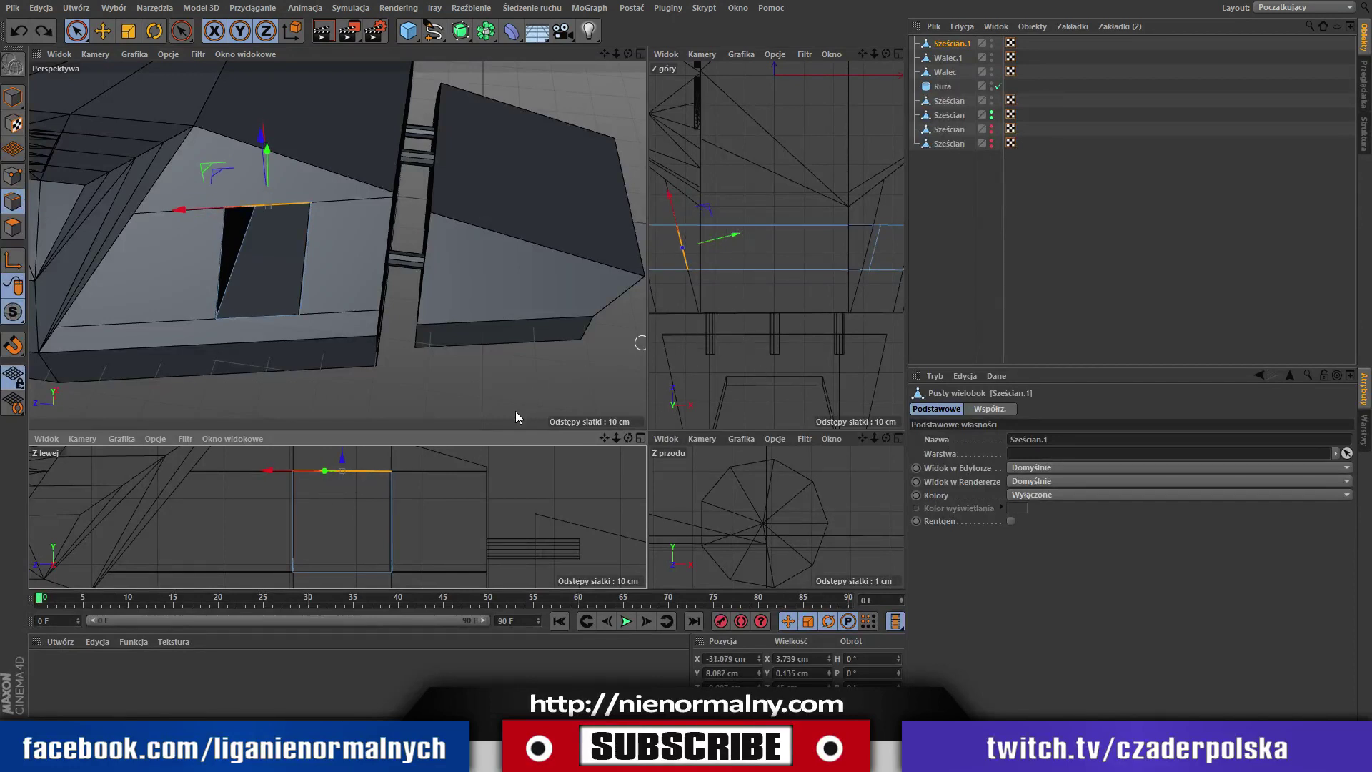
left_click_drag(626, 58, 424, 60)
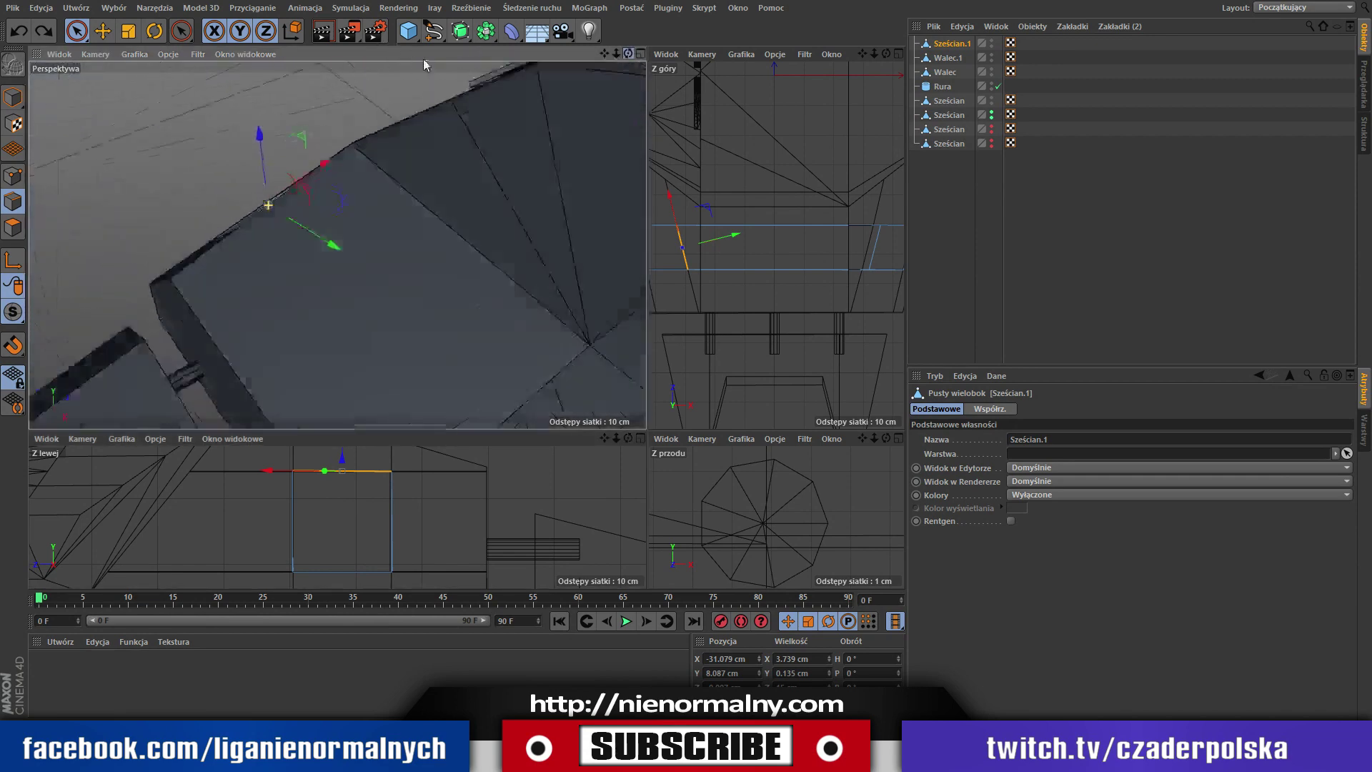
left_click_drag(423, 58, 618, 105)
mouse_move(621, 56)
left_mouse_down()
mouse_move(595, 44)
mouse_move(688, 29)
left_mouse_up()
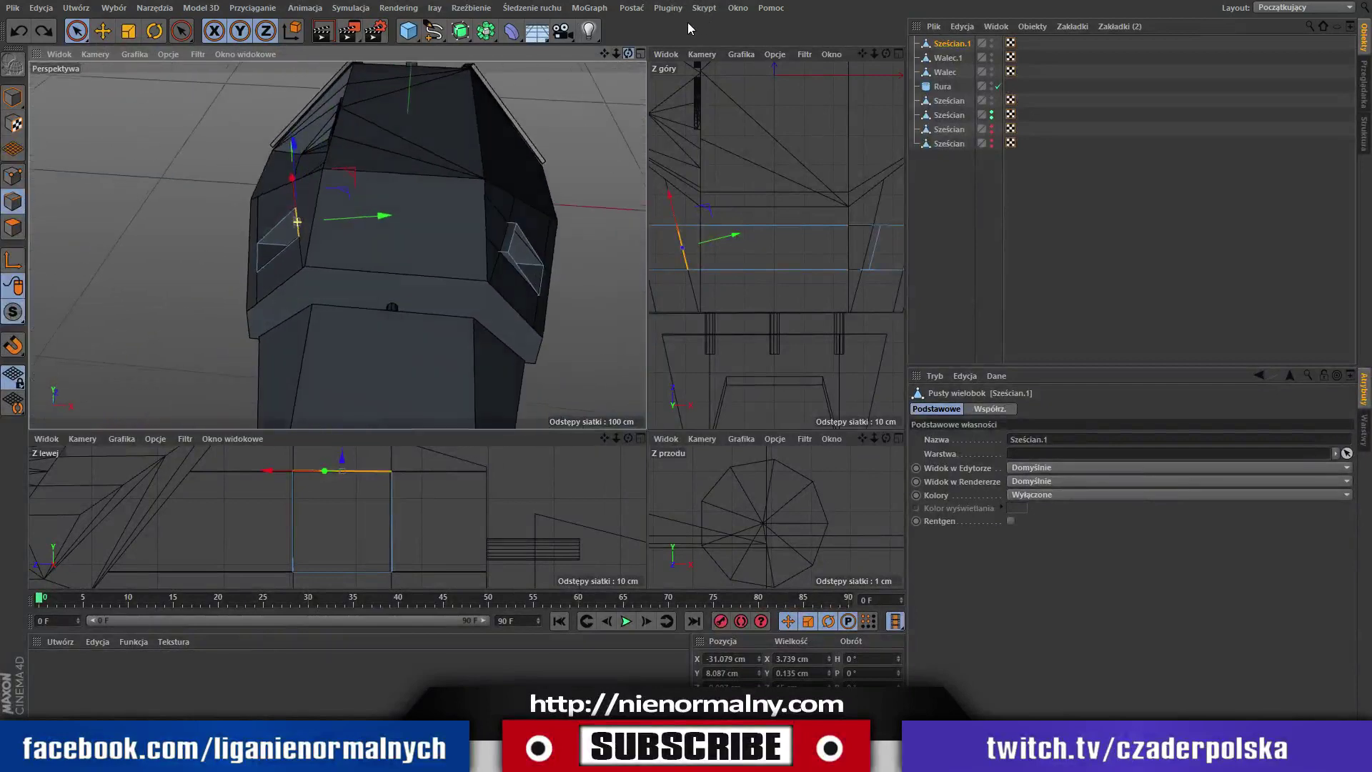
left_click_drag(688, 28, 579, 12)
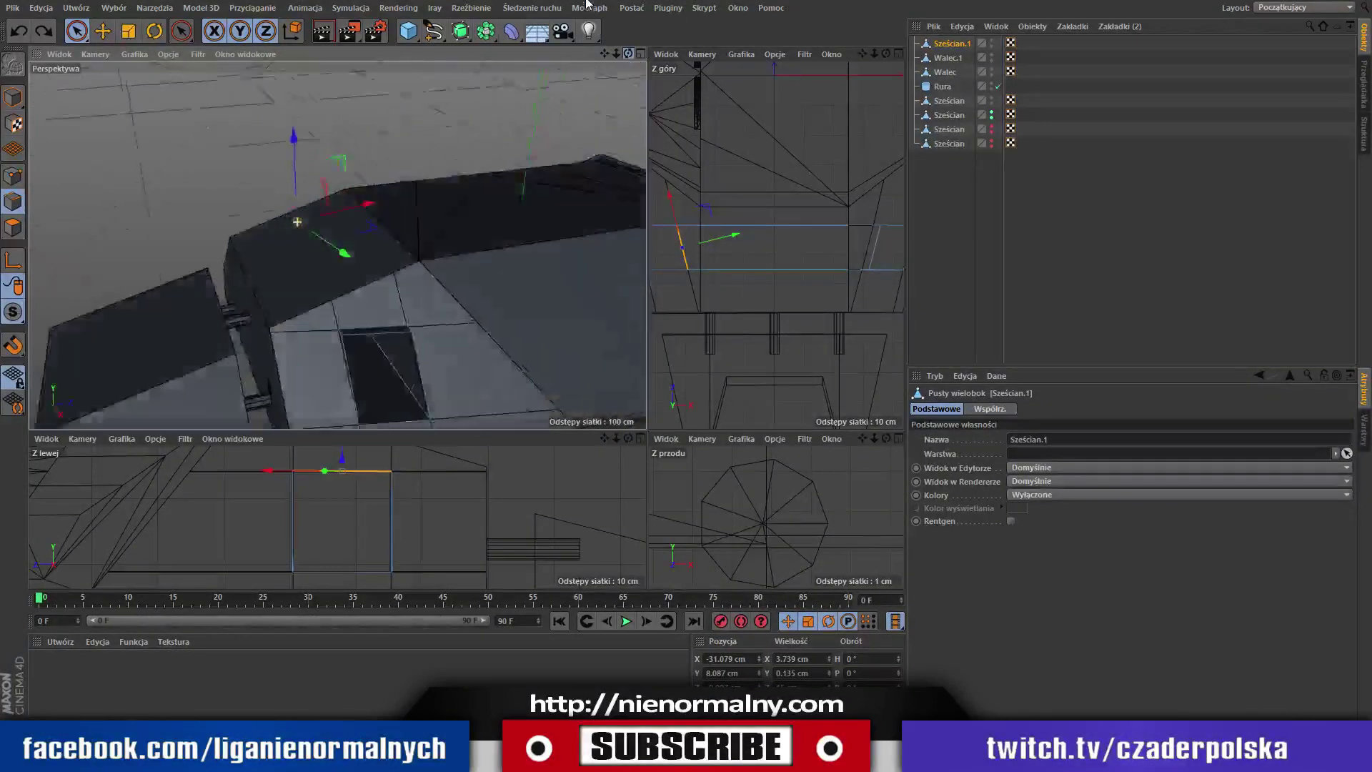
left_click_drag(630, 51, 600, 30)
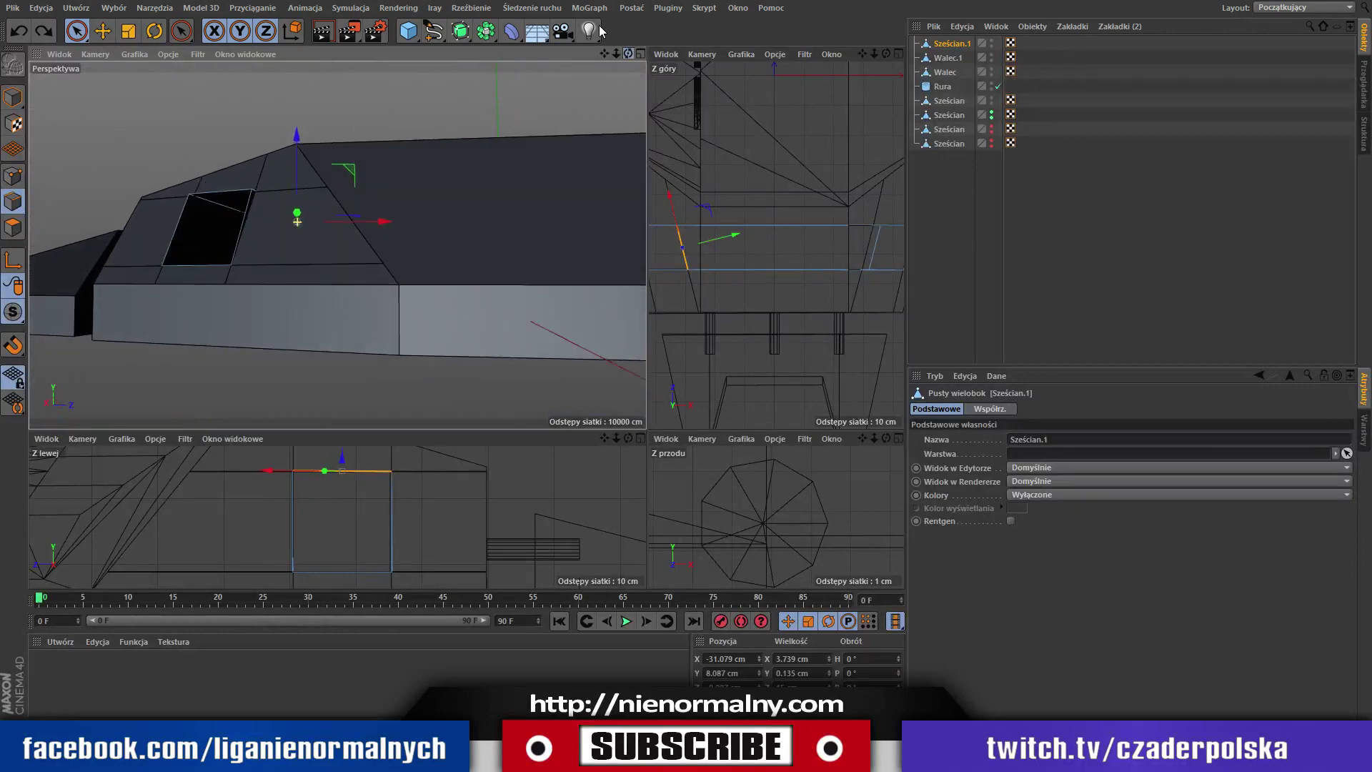
mouse_move(600, 30)
left_mouse_down()
mouse_move(793, 73)
mouse_move(872, 70)
mouse_move(808, 132)
mouse_move(720, 109)
mouse_move(756, 152)
left_mouse_up()
Shift an edge of the opposite window about 2.1 cm along X and lower it about 0.28 cm.
left_click(508, 232)
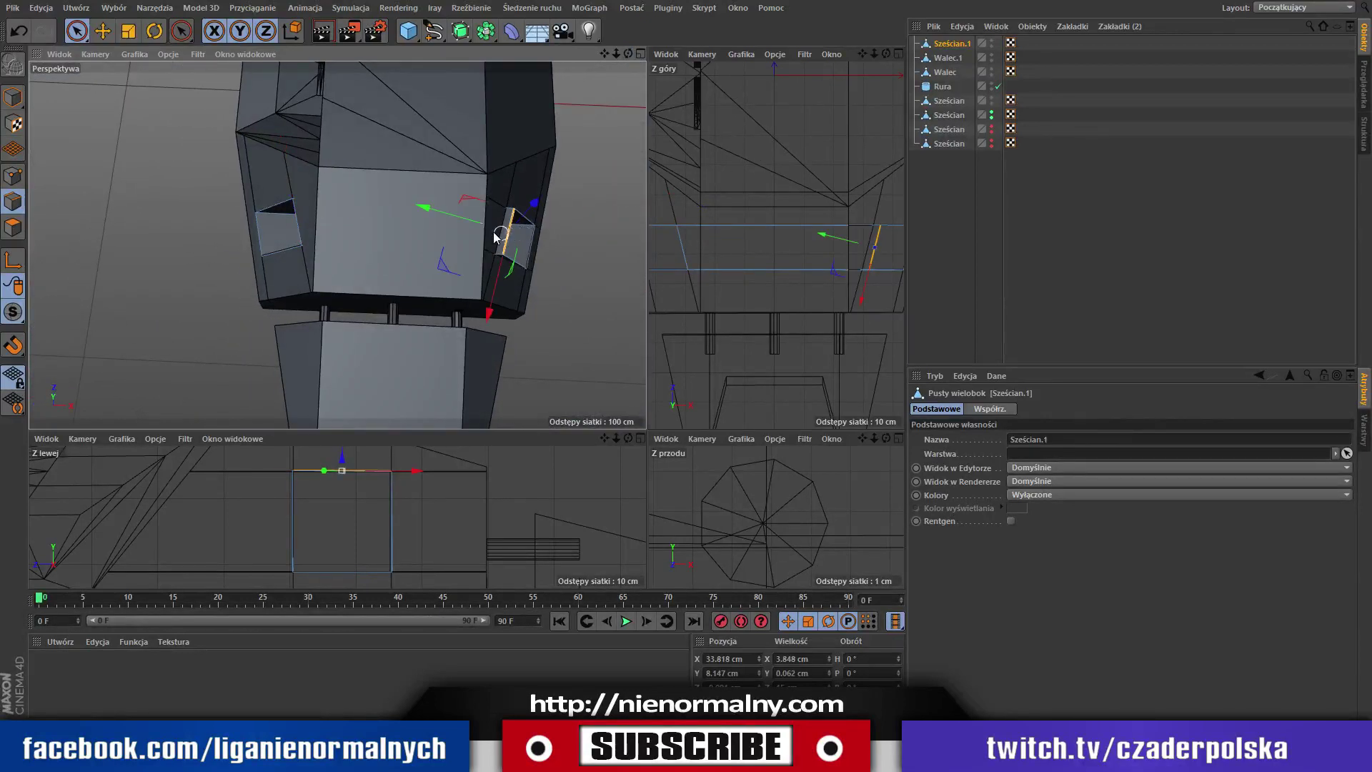
left_click_drag(424, 210, 413, 212)
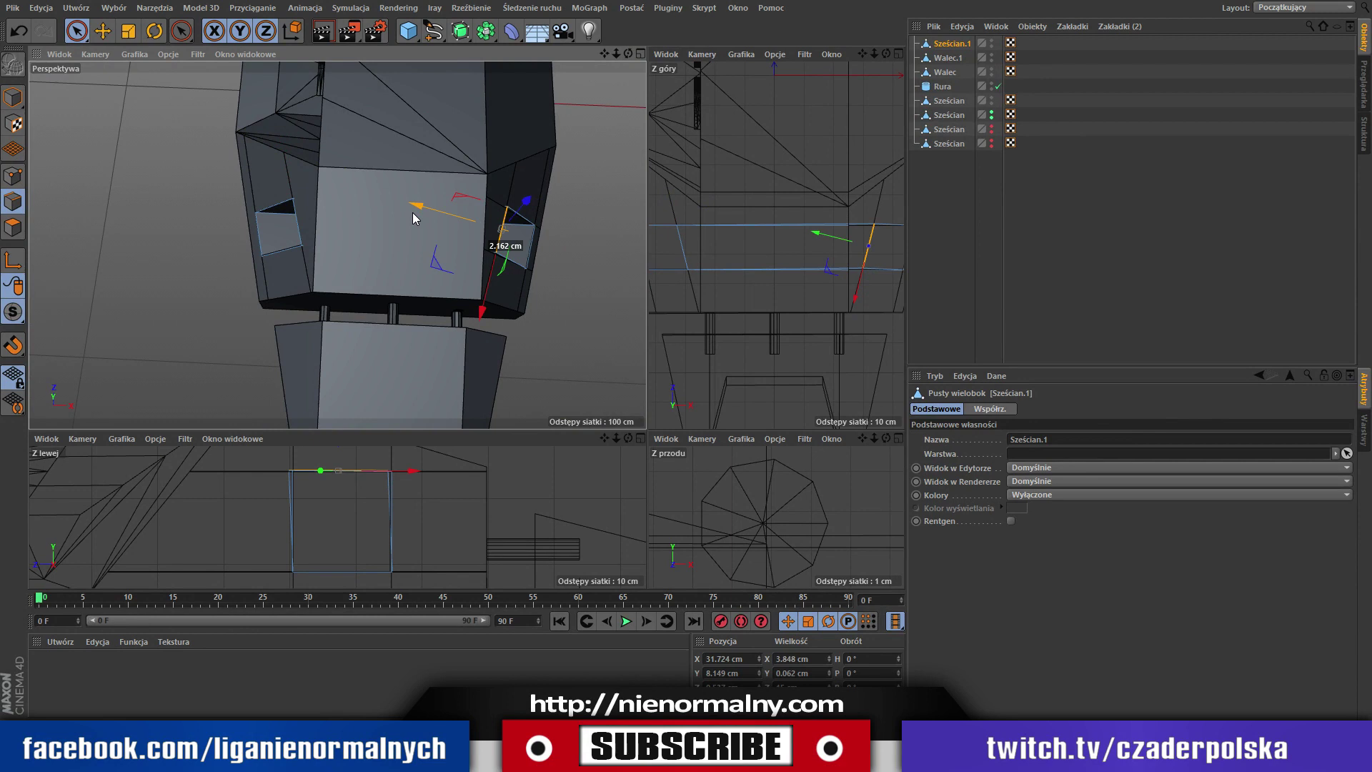
mouse_move(616, 53)
left_mouse_down()
mouse_move(607, 28)
mouse_move(632, 43)
mouse_move(651, 13)
mouse_move(187, 90)
mouse_move(216, 90)
left_mouse_up()
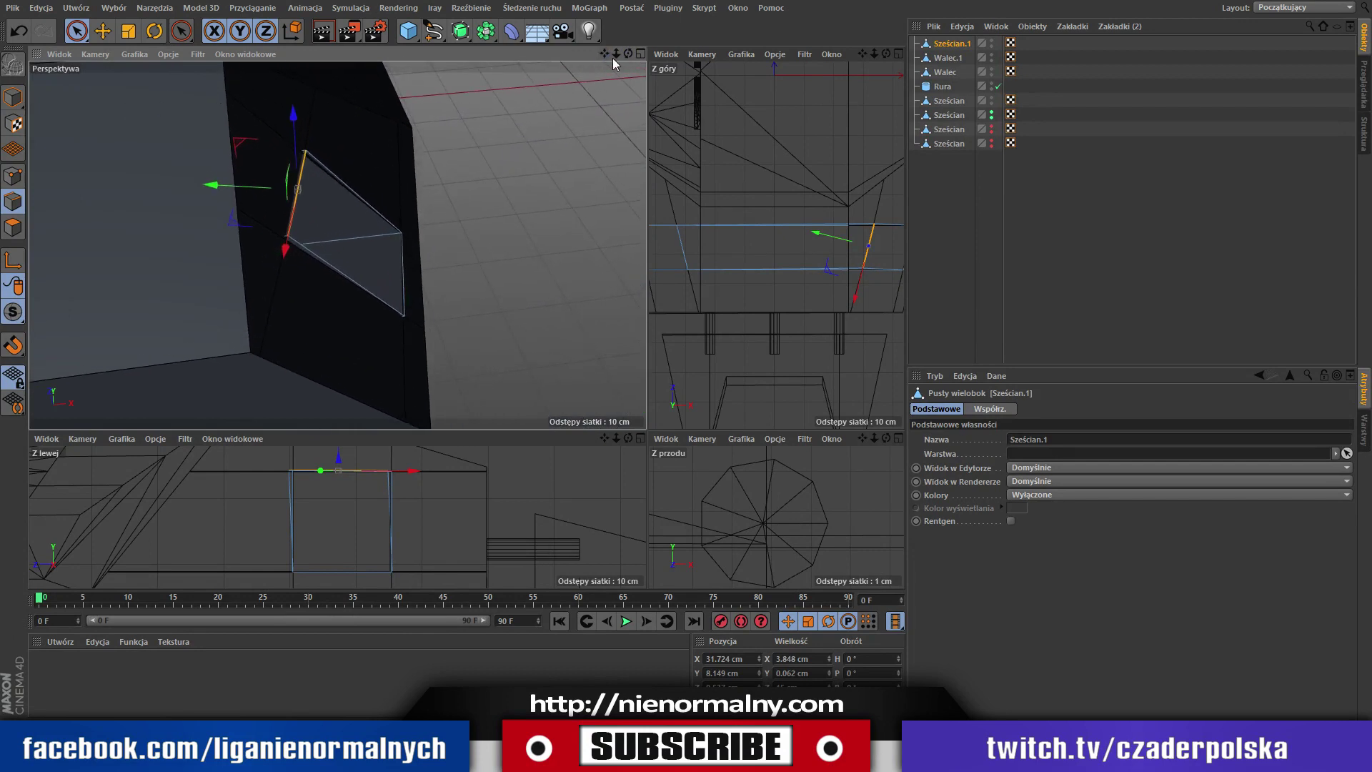
left_click_drag(611, 58, 264, 184)
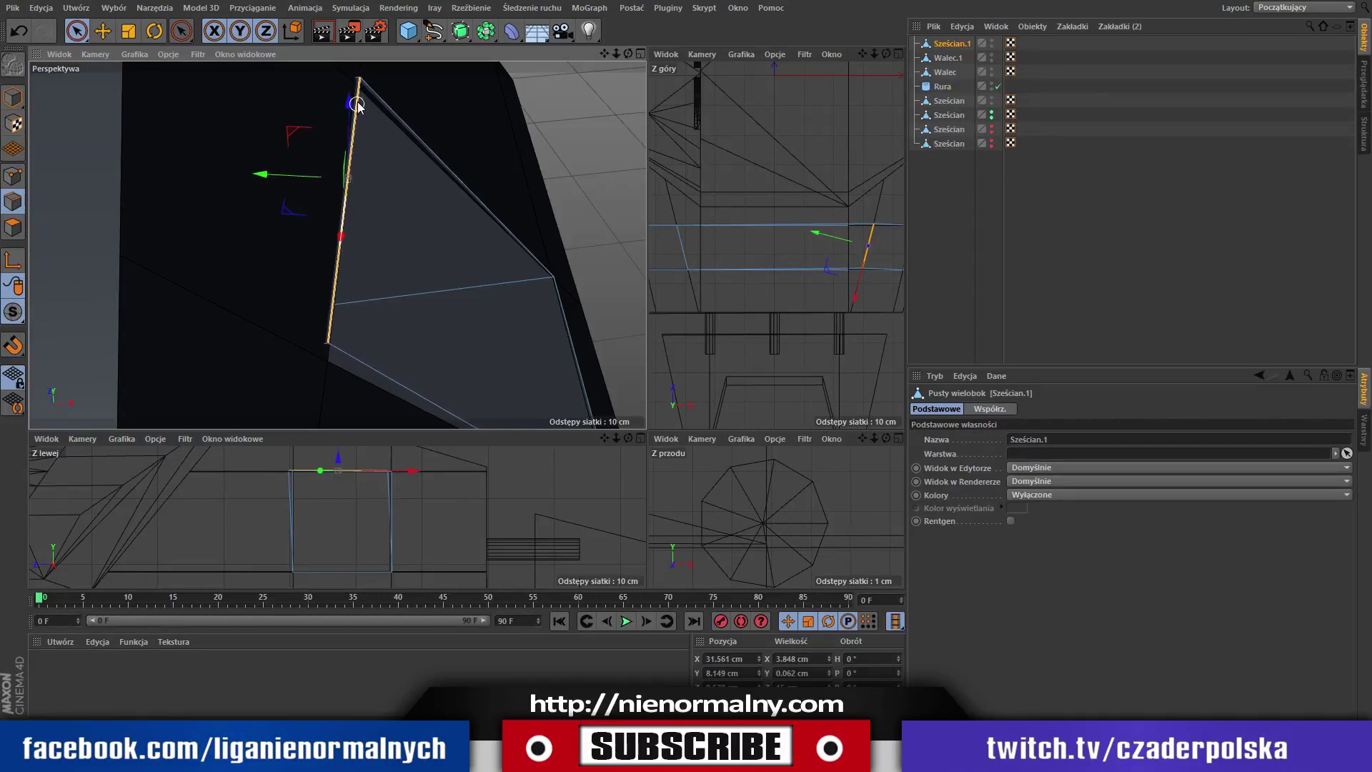
left_click_drag(348, 102, 357, 112)
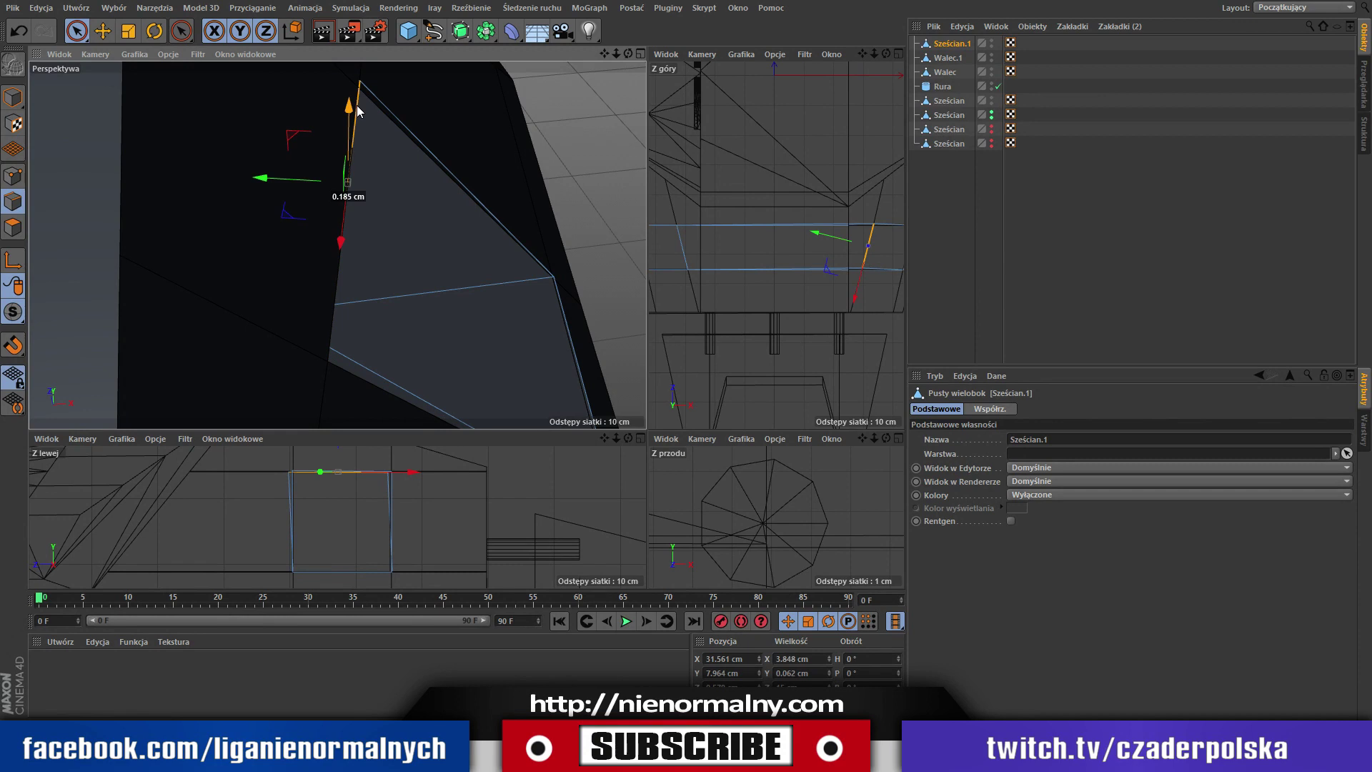
Switch a viewport to Right view and slide the window's top edge to about X 31.41 cm.
left_click(82, 438)
left_click(107, 525)
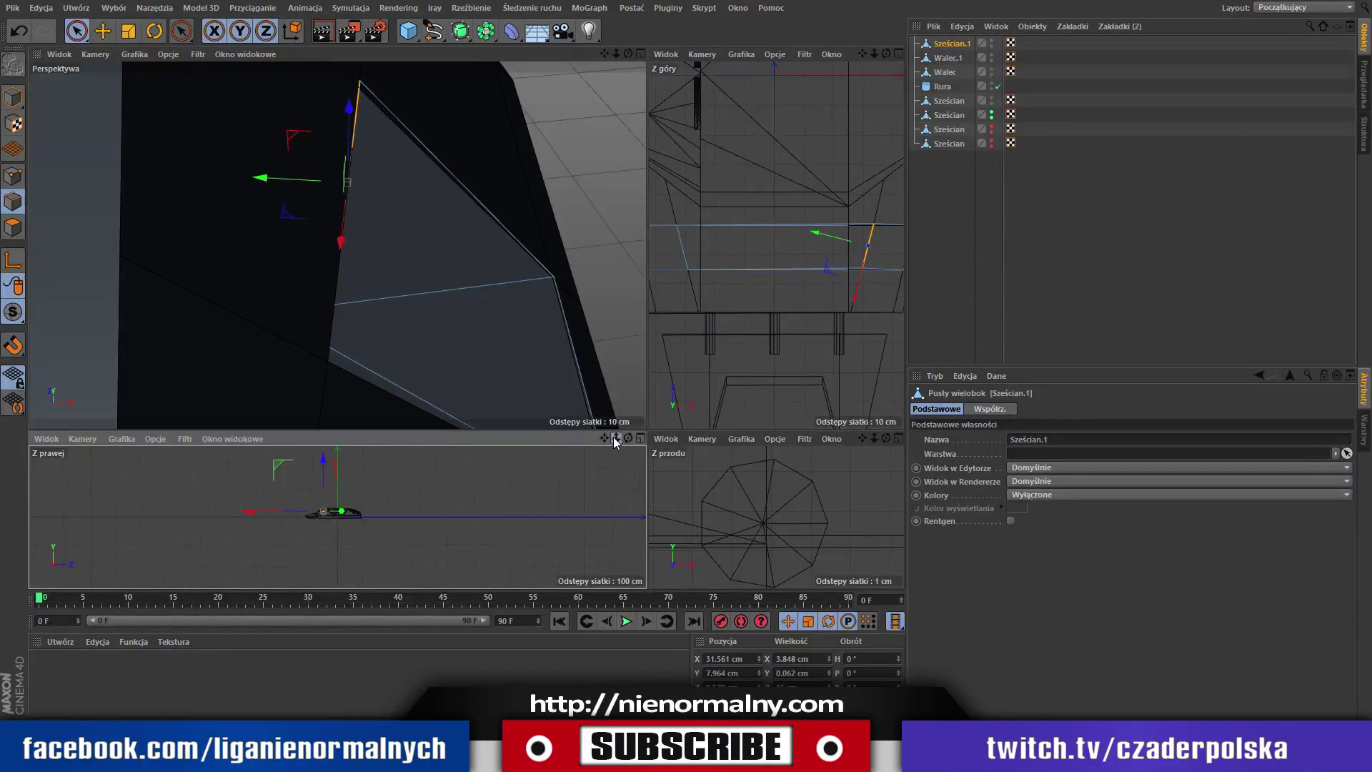
left_click_drag(616, 438, 635, 144)
left_click_drag(603, 438, 500, 515)
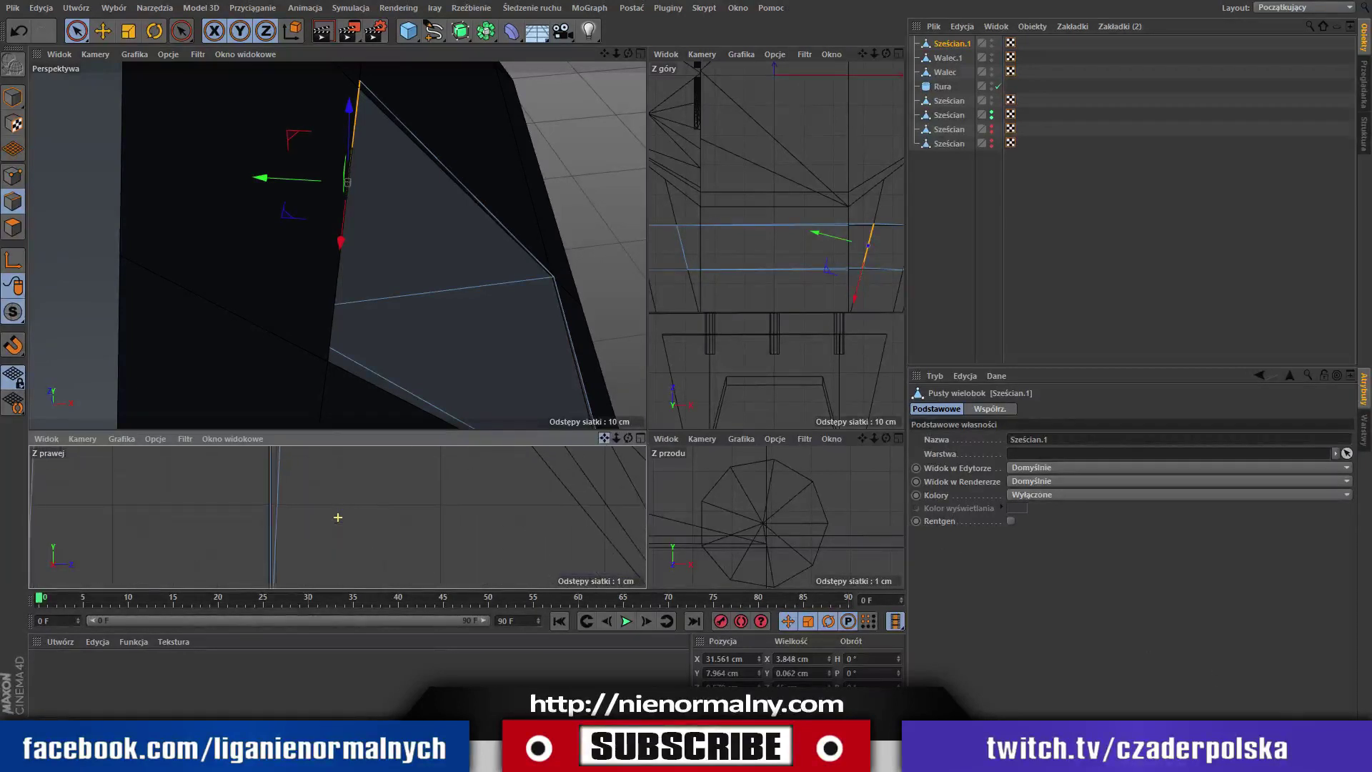
left_click_drag(603, 438, 619, 434)
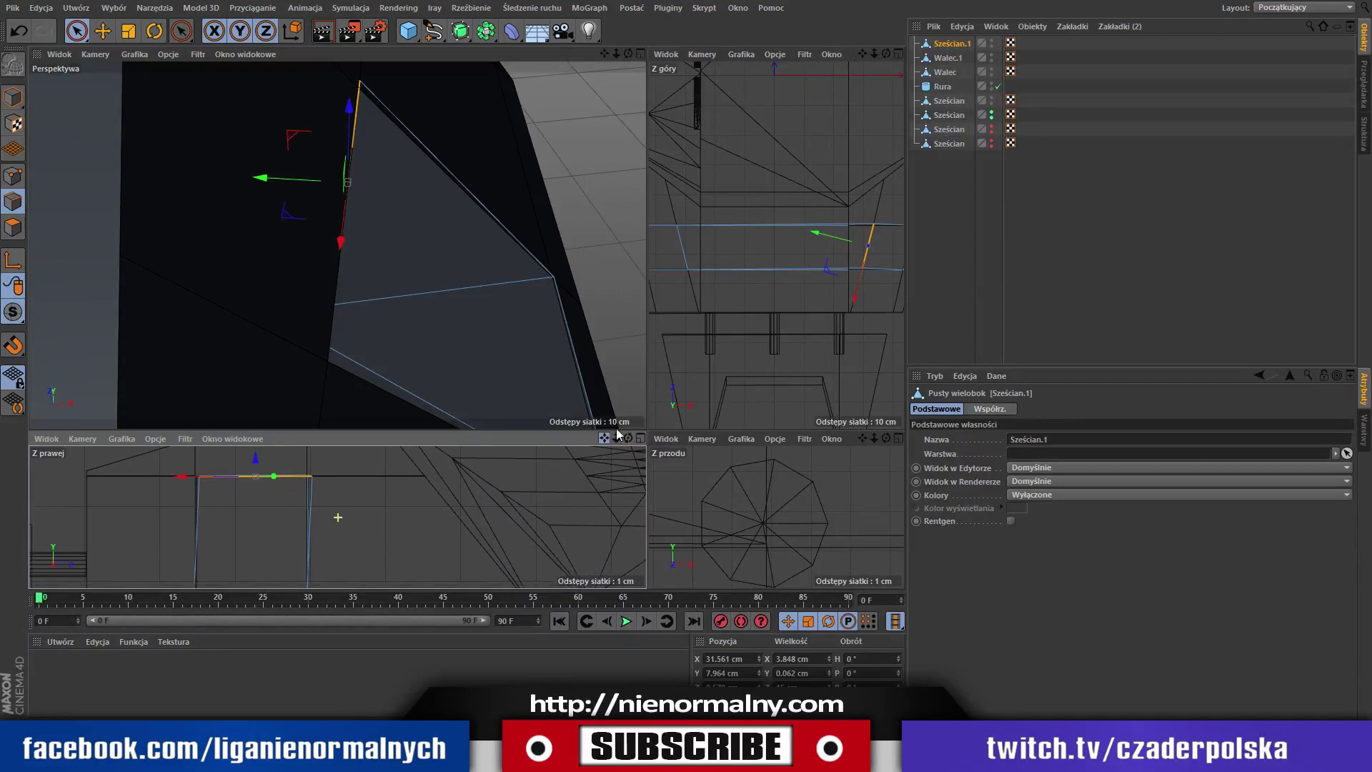
left_click_drag(617, 434, 682, 428)
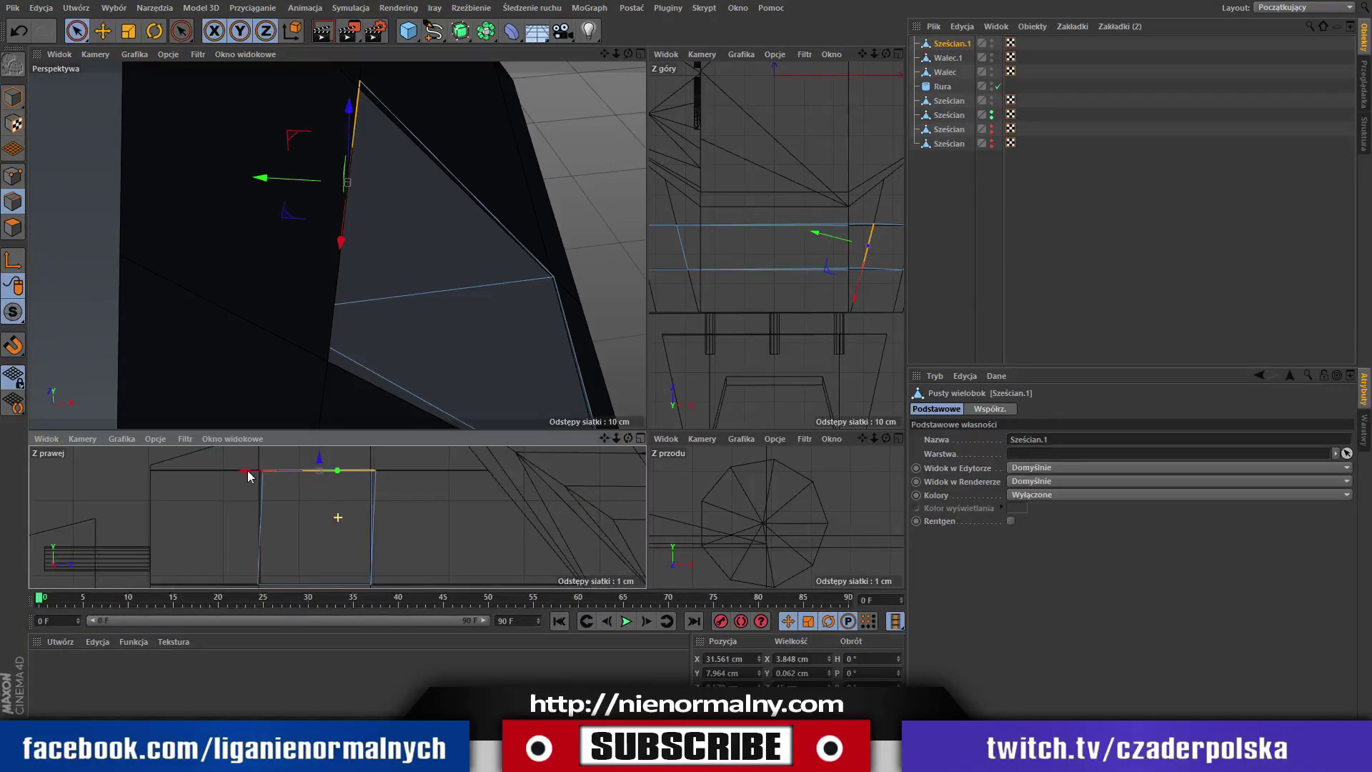
left_click_drag(248, 471, 239, 475)
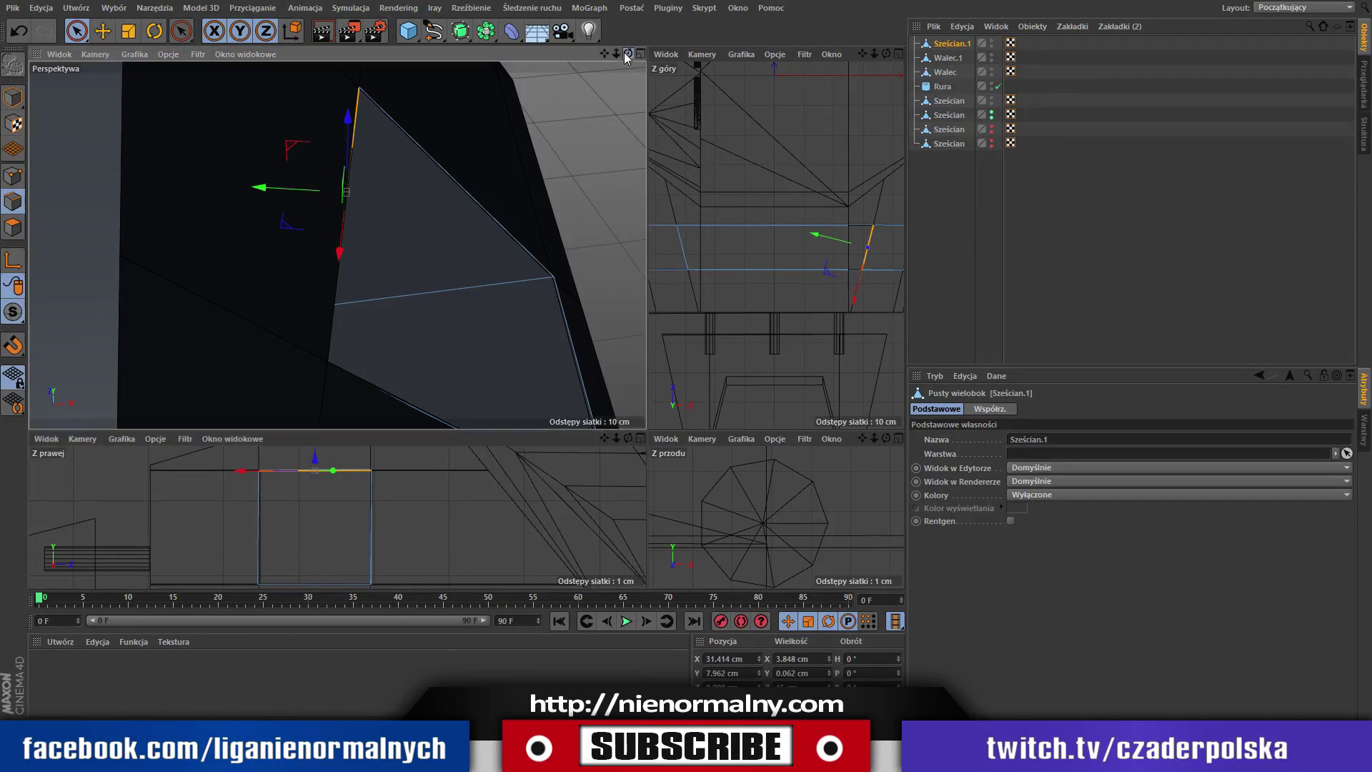
mouse_move(624, 53)
left_mouse_down()
mouse_move(611, 92)
mouse_move(586, 7)
left_mouse_up()
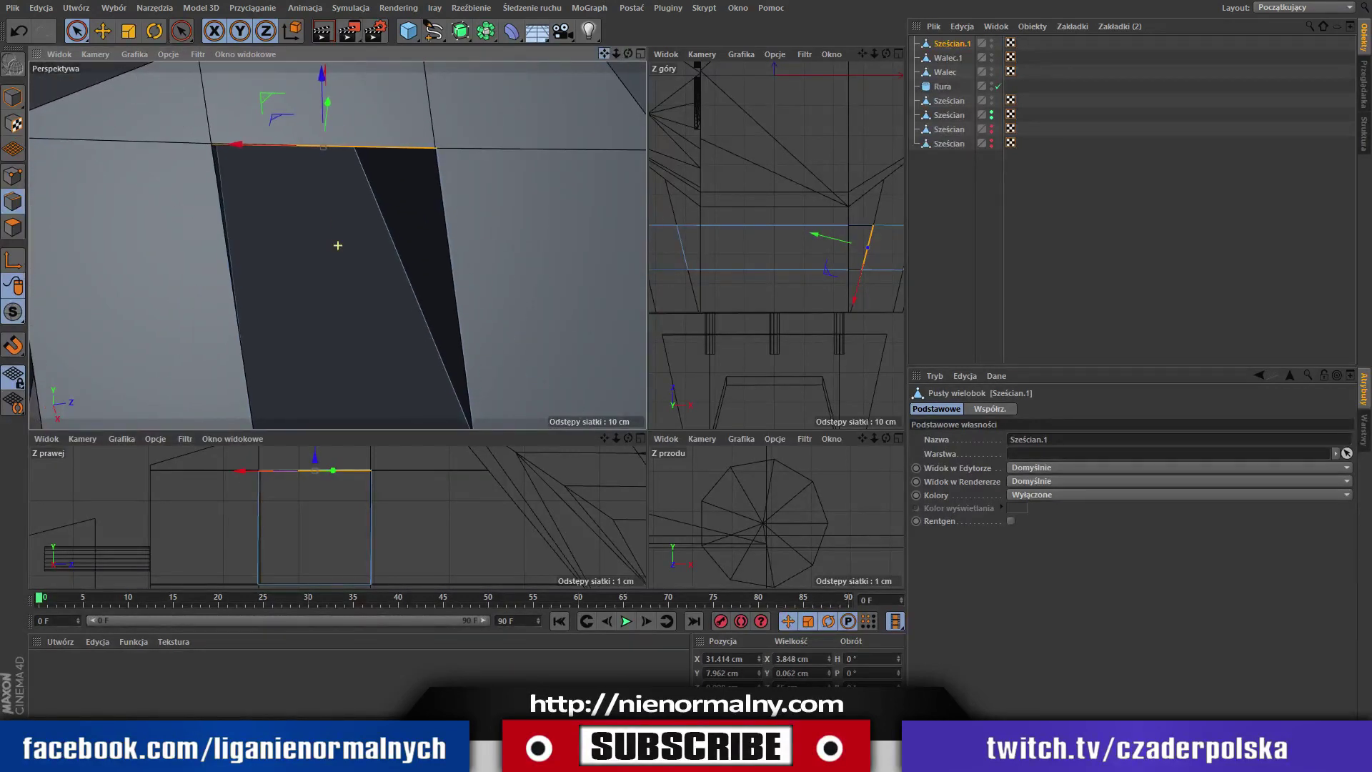
mouse_move(605, 53)
left_mouse_down()
mouse_move(680, 39)
mouse_move(623, 18)
mouse_move(615, 29)
left_mouse_up()
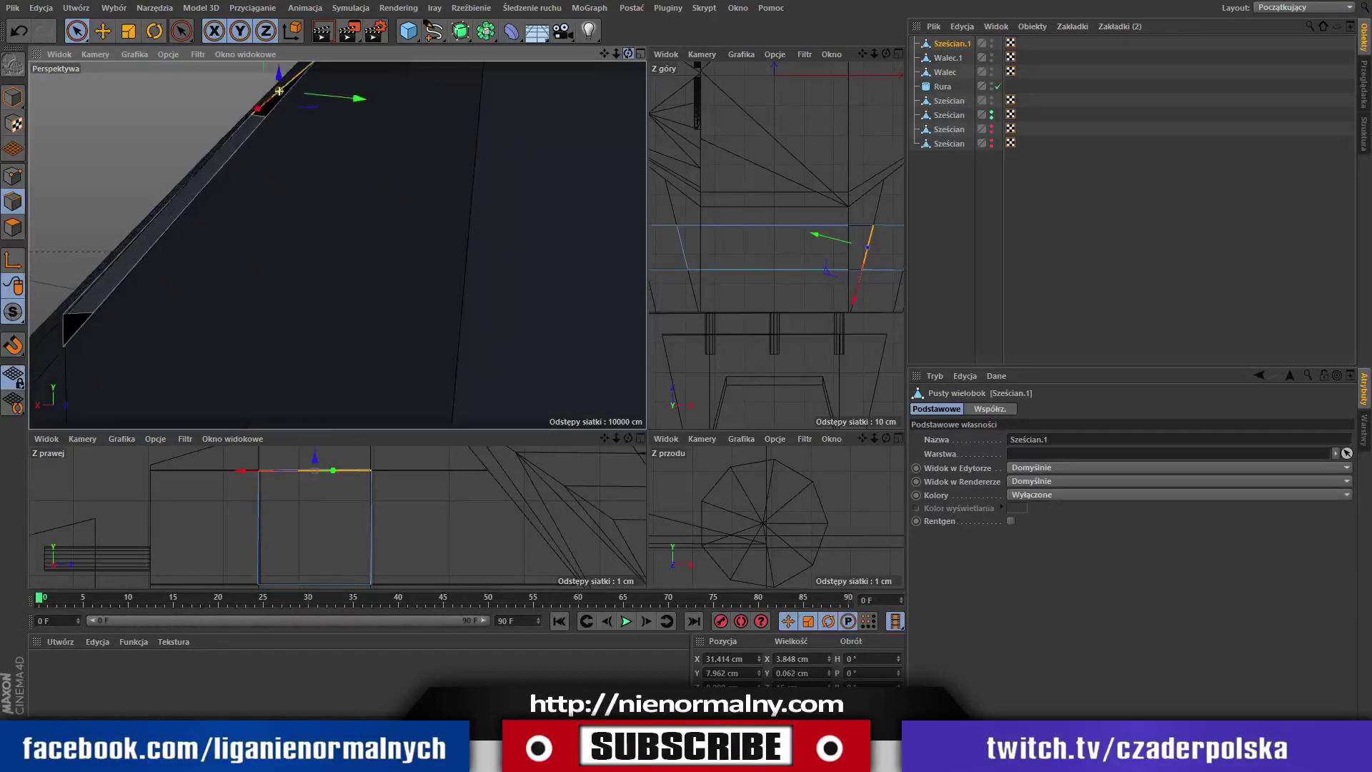
Select the lower edge of the narrow window opening, nudge it about 0.2 cm along X, and frame the opening.
scroll(278, 91, "up", 2)
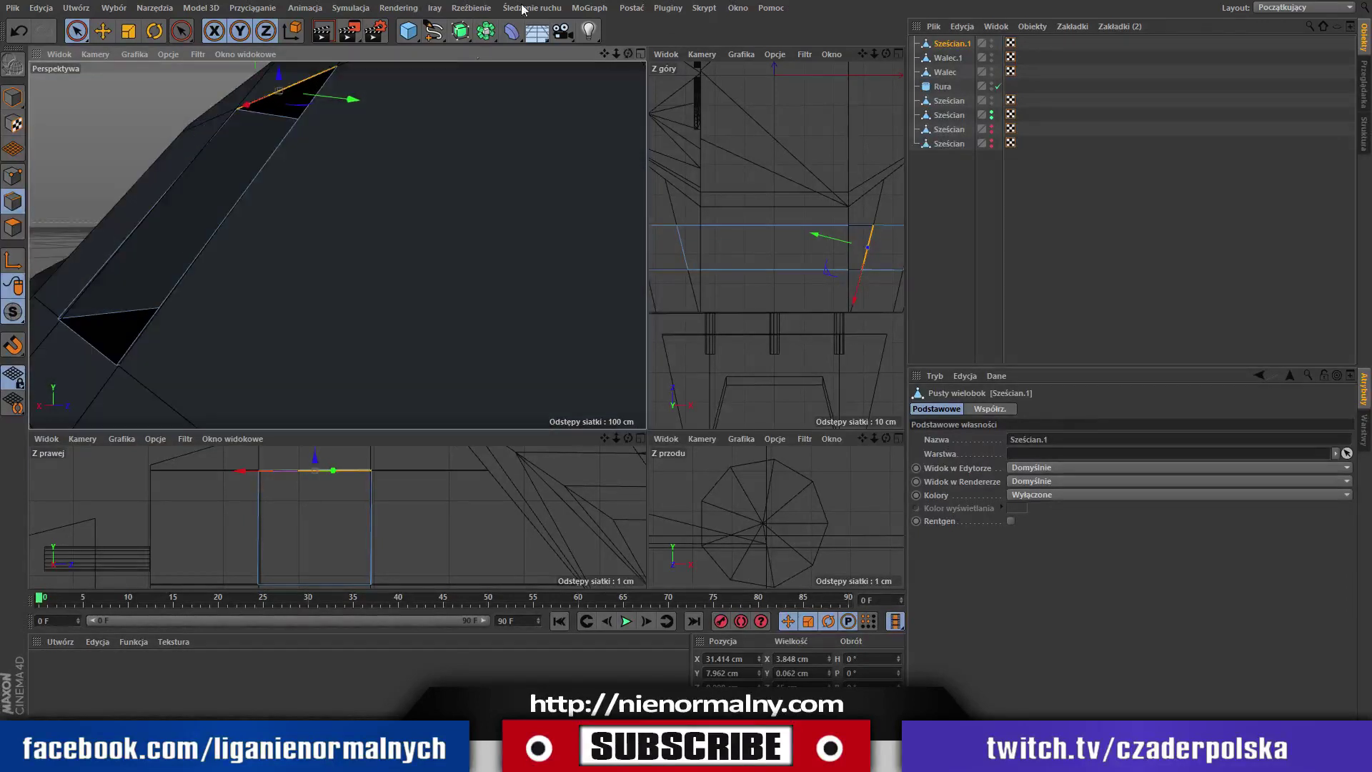
left_click(117, 365)
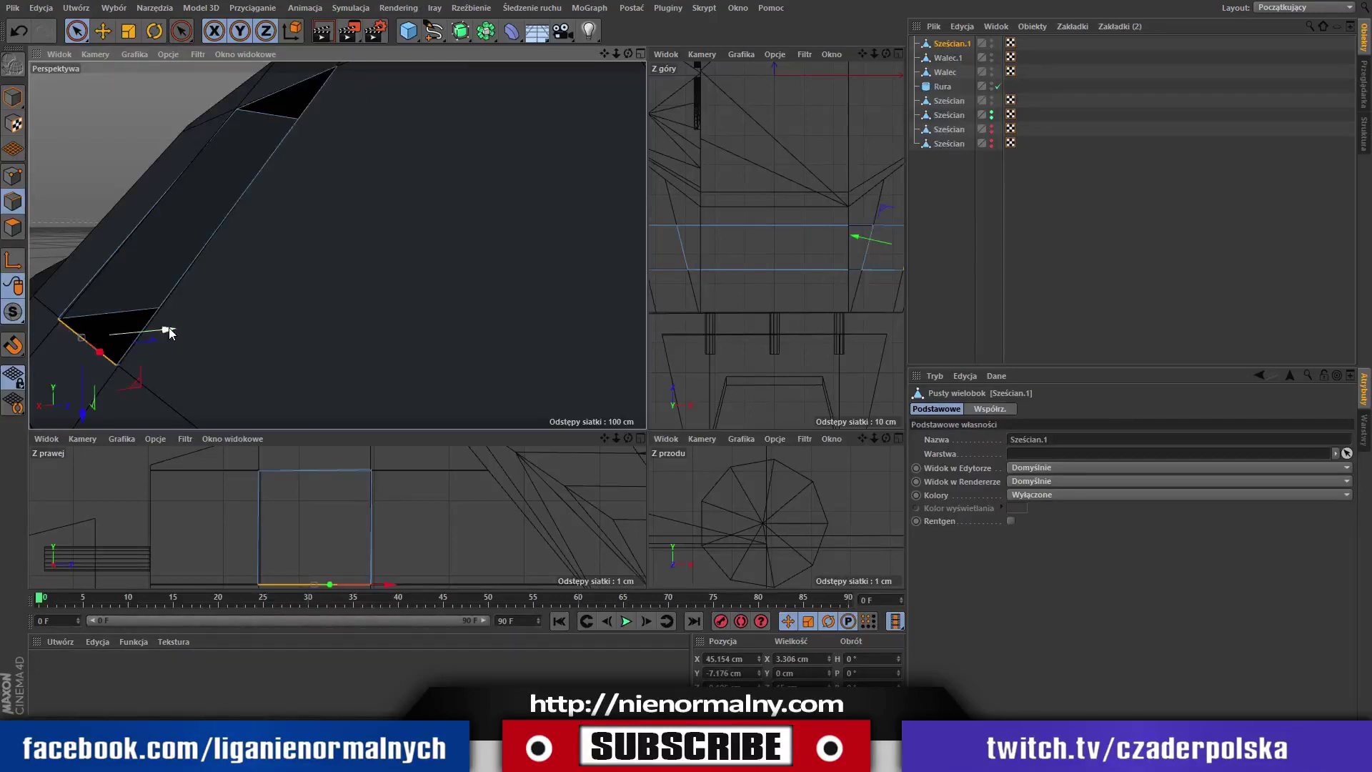
left_click_drag(170, 333, 176, 333)
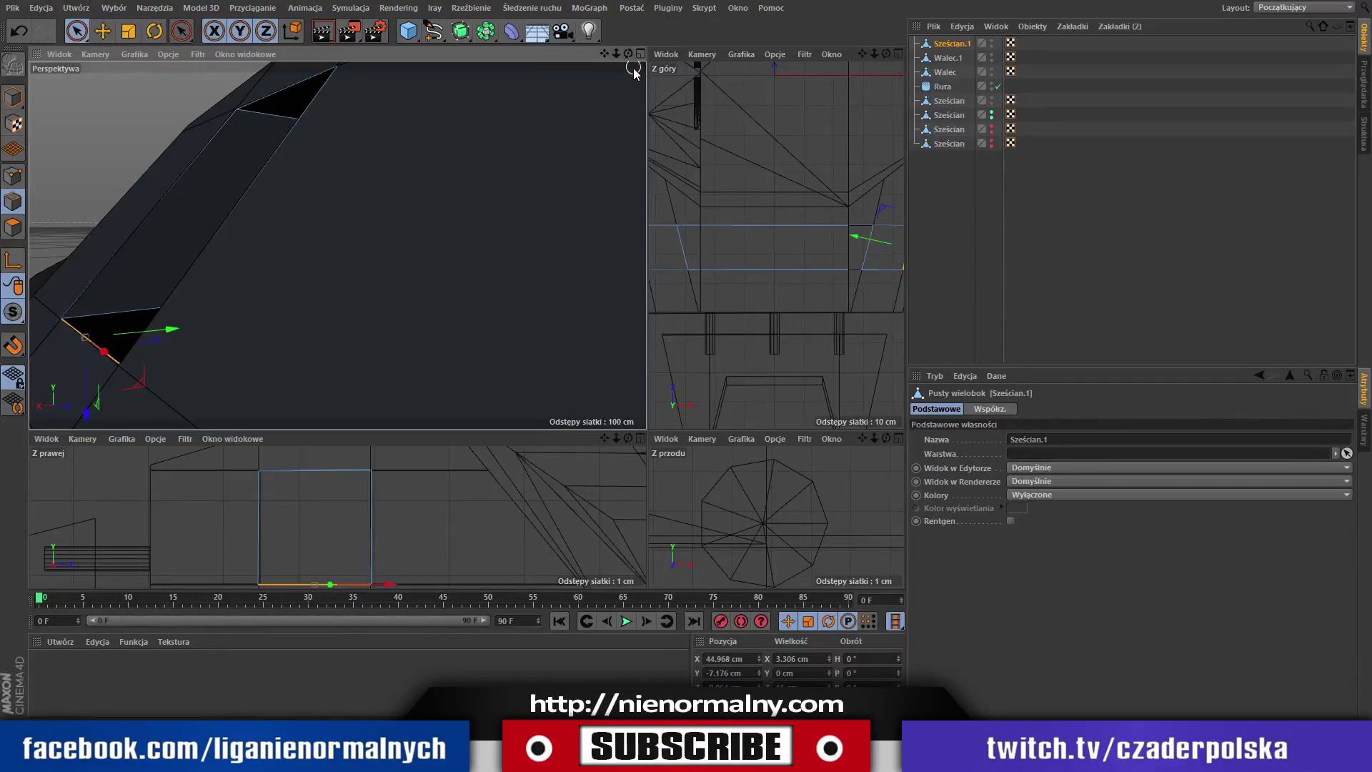
left_click_drag(629, 51, 734, 56)
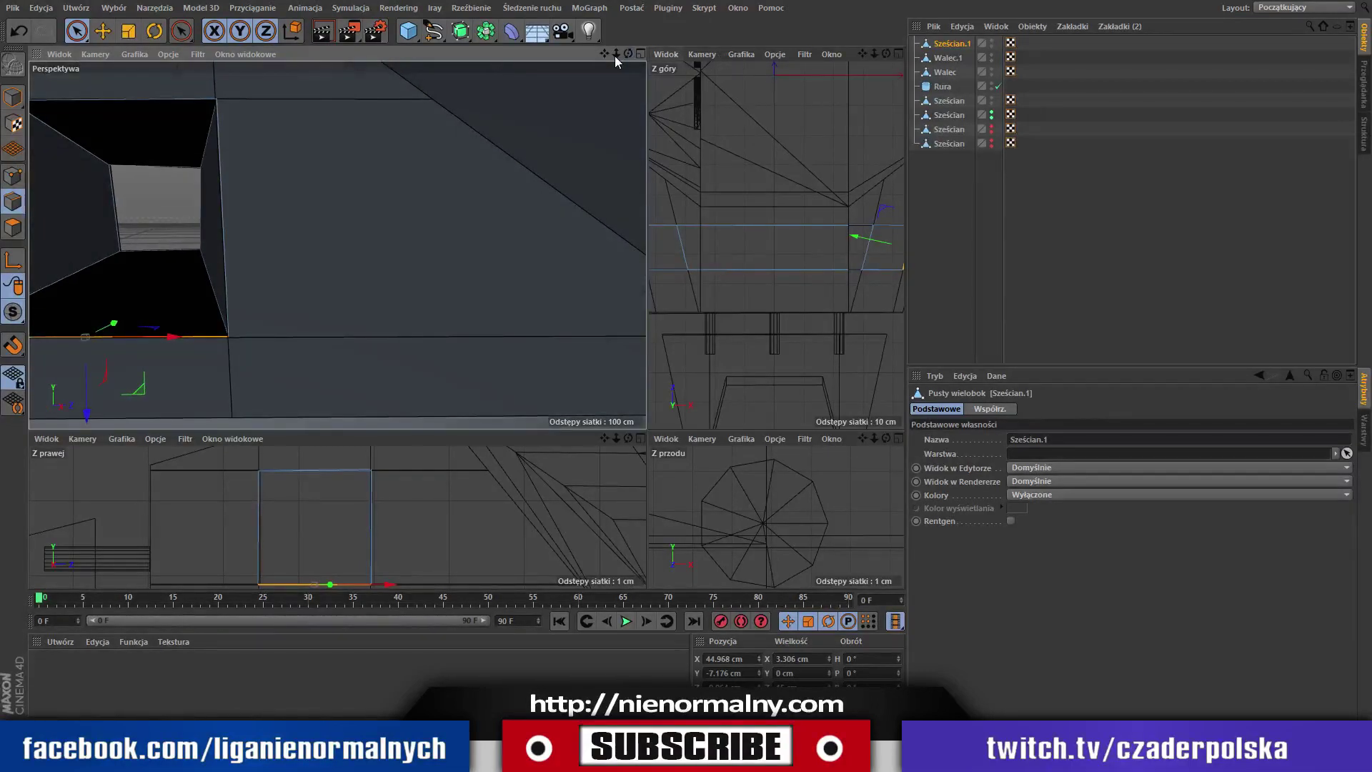
left_click_drag(615, 56, 629, 149)
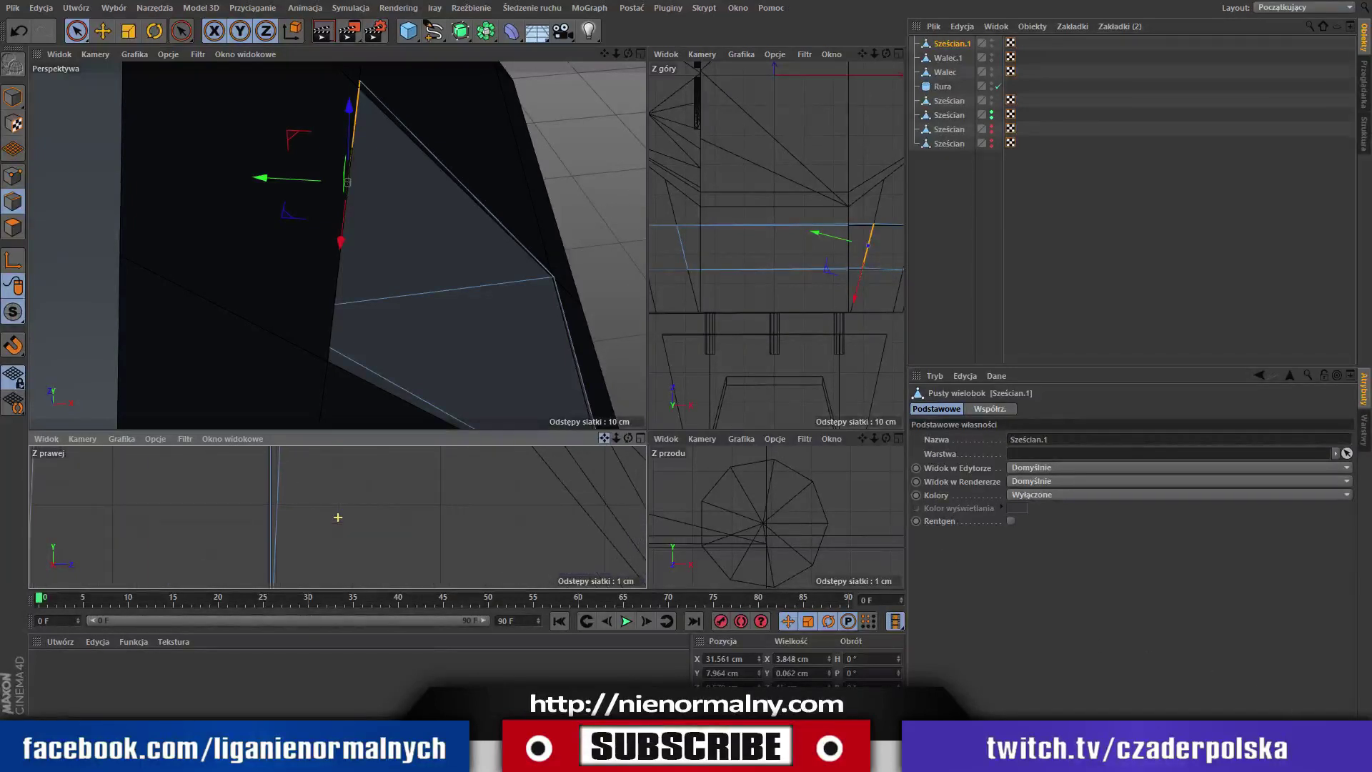
Frame the side window and slide the opening's top edge slightly along X.
scroll(338, 517, "down", 2)
scroll(338, 517, "down", 3)
scroll(627, 536, "down", 3)
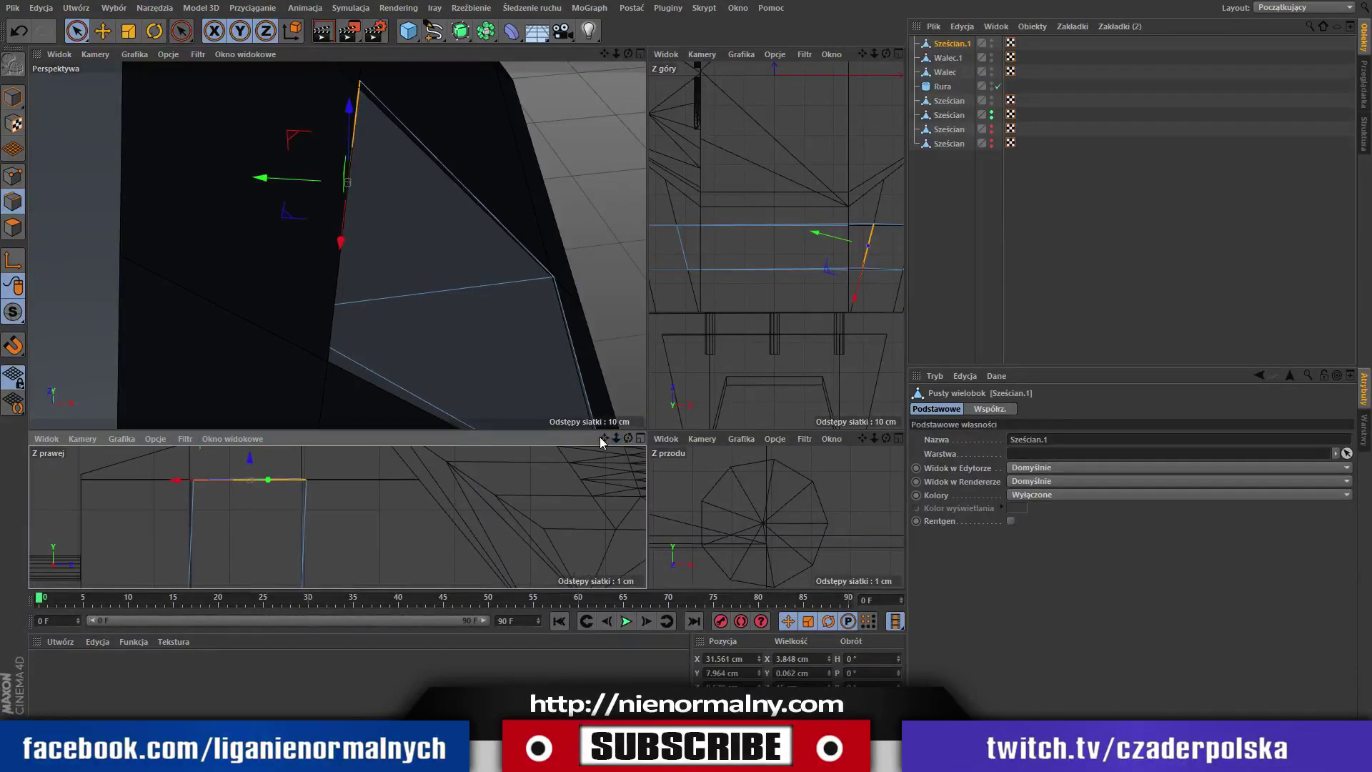
left_click_drag(603, 438, 683, 427)
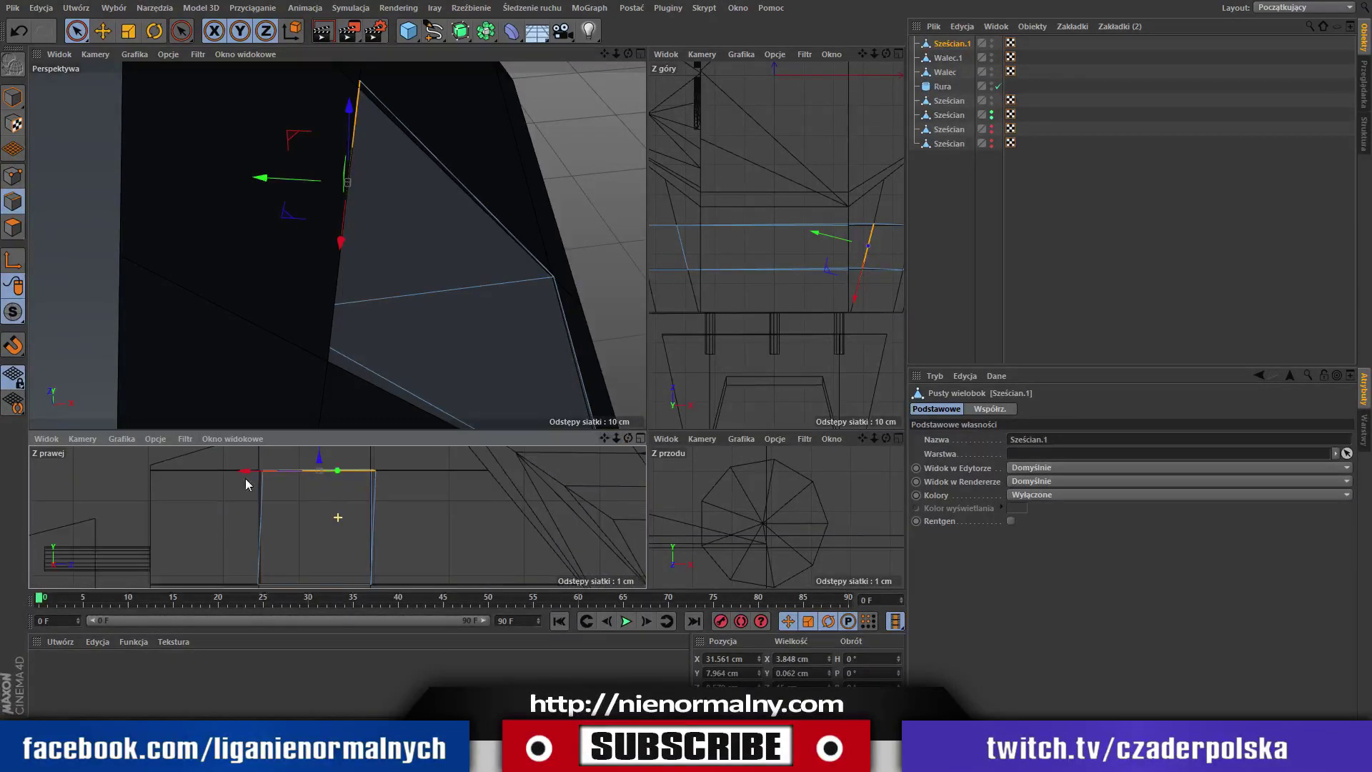
left_click_drag(248, 471, 238, 475)
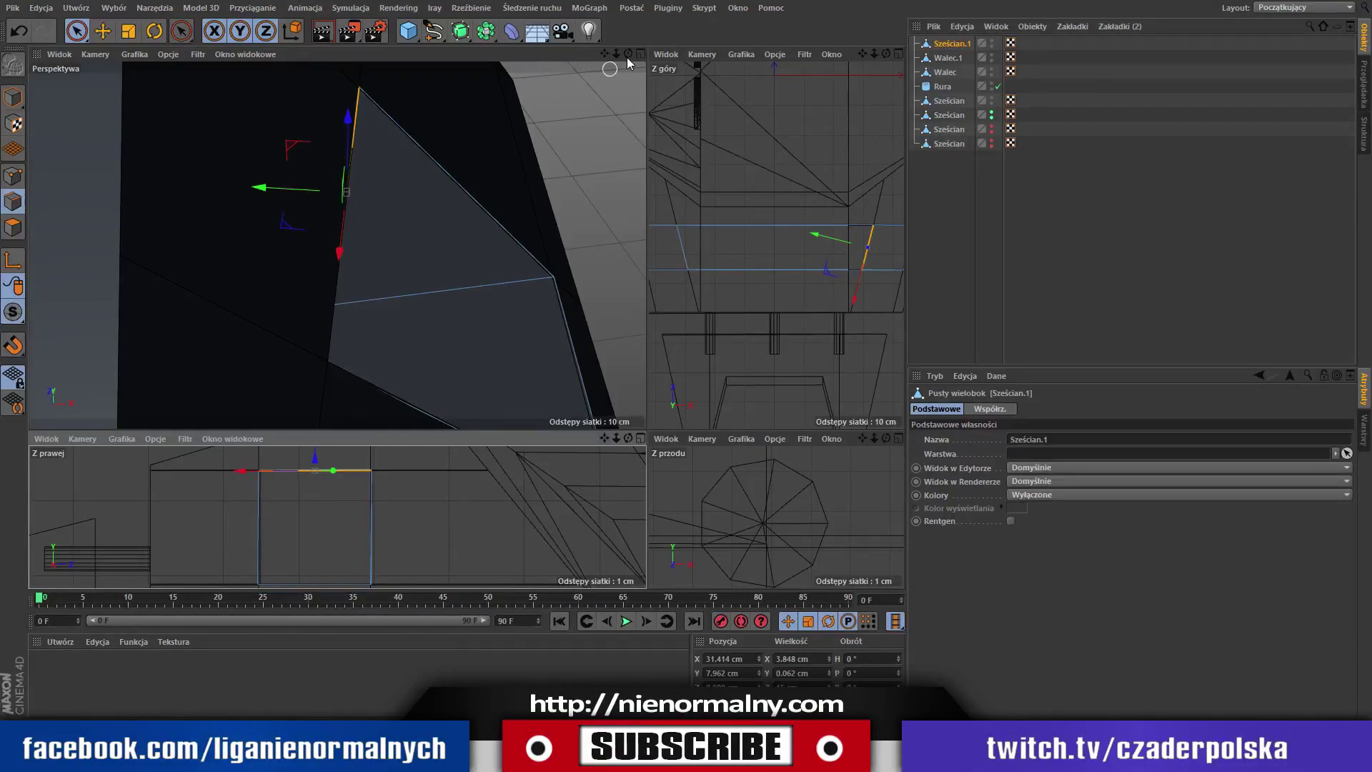
Select the triangular opening's lower edge, nudge it slightly along X, and look through the window.
mouse_move(626, 57)
left_mouse_down()
mouse_move(597, 8)
mouse_move(643, 35)
left_mouse_up()
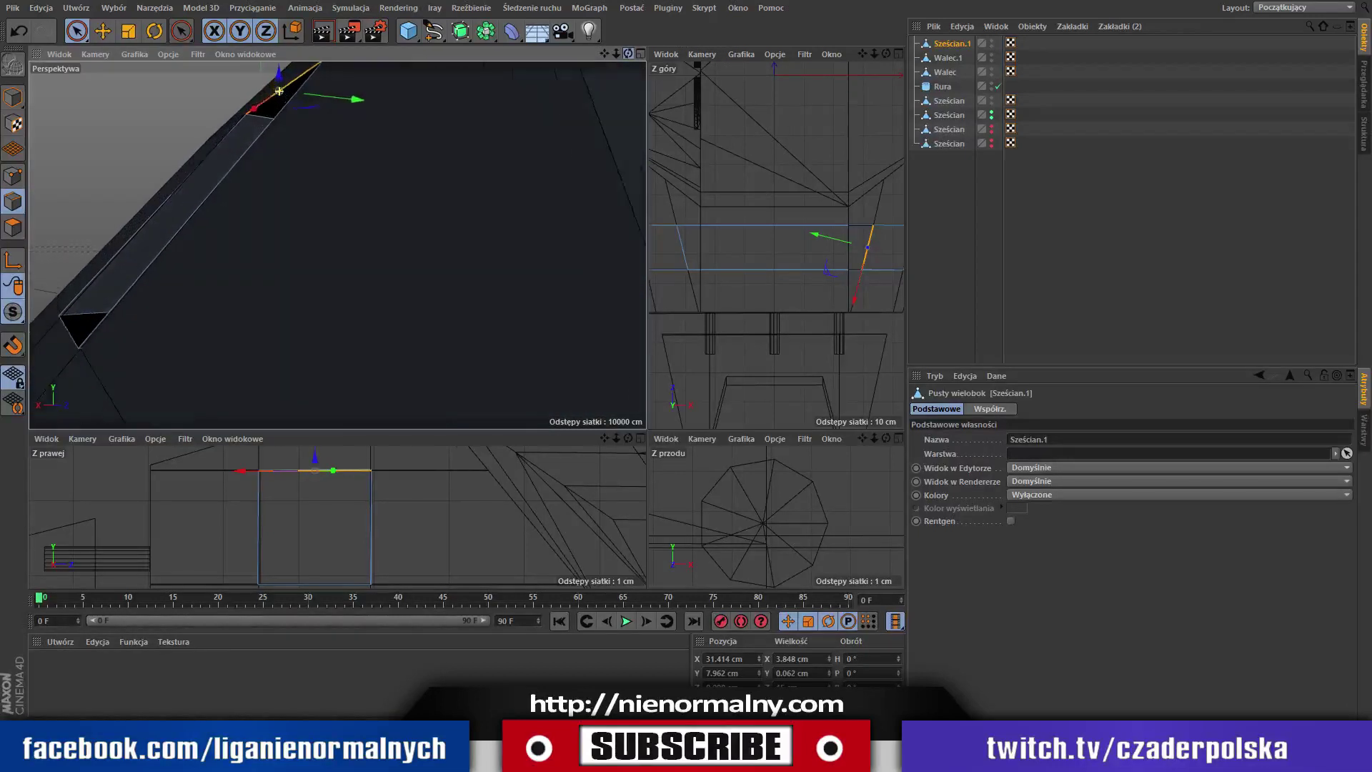
left_click_drag(279, 91, 166, 340, "alt")
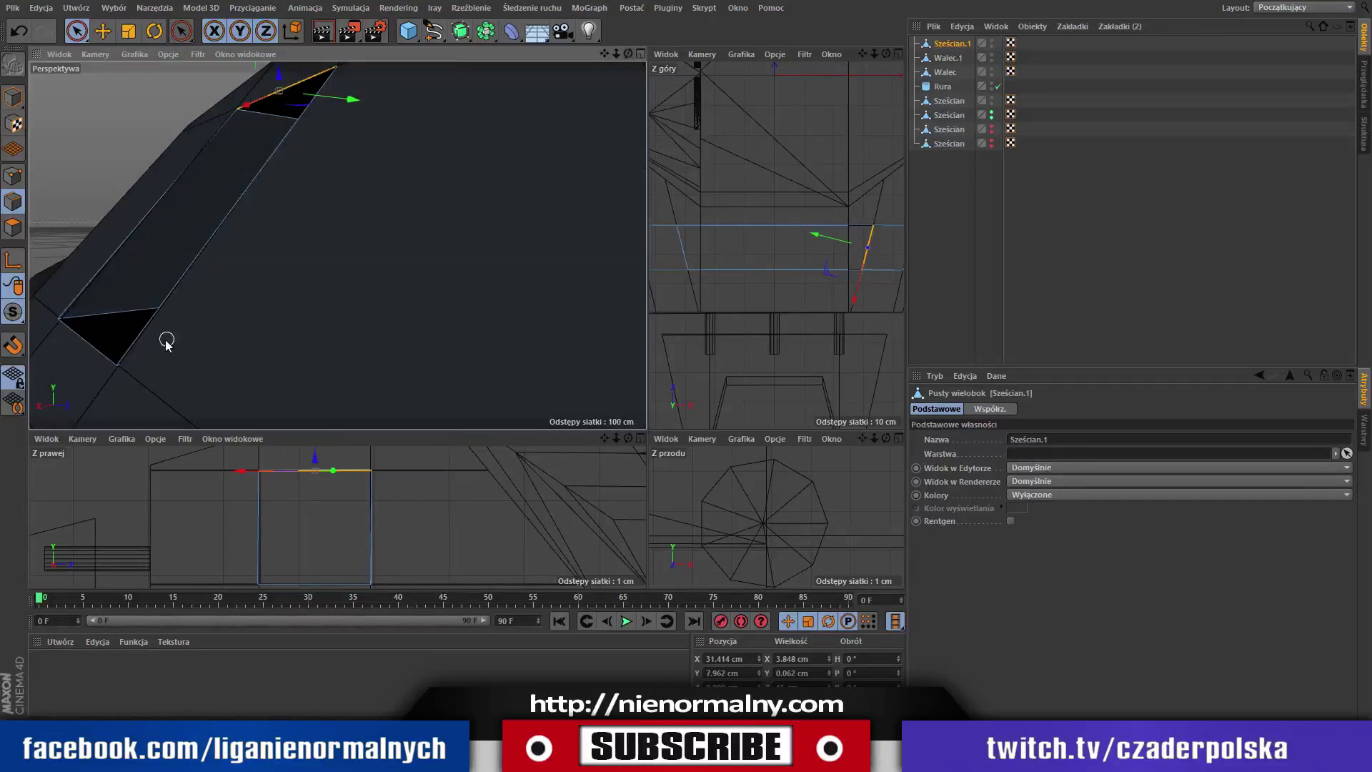
left_click(116, 364)
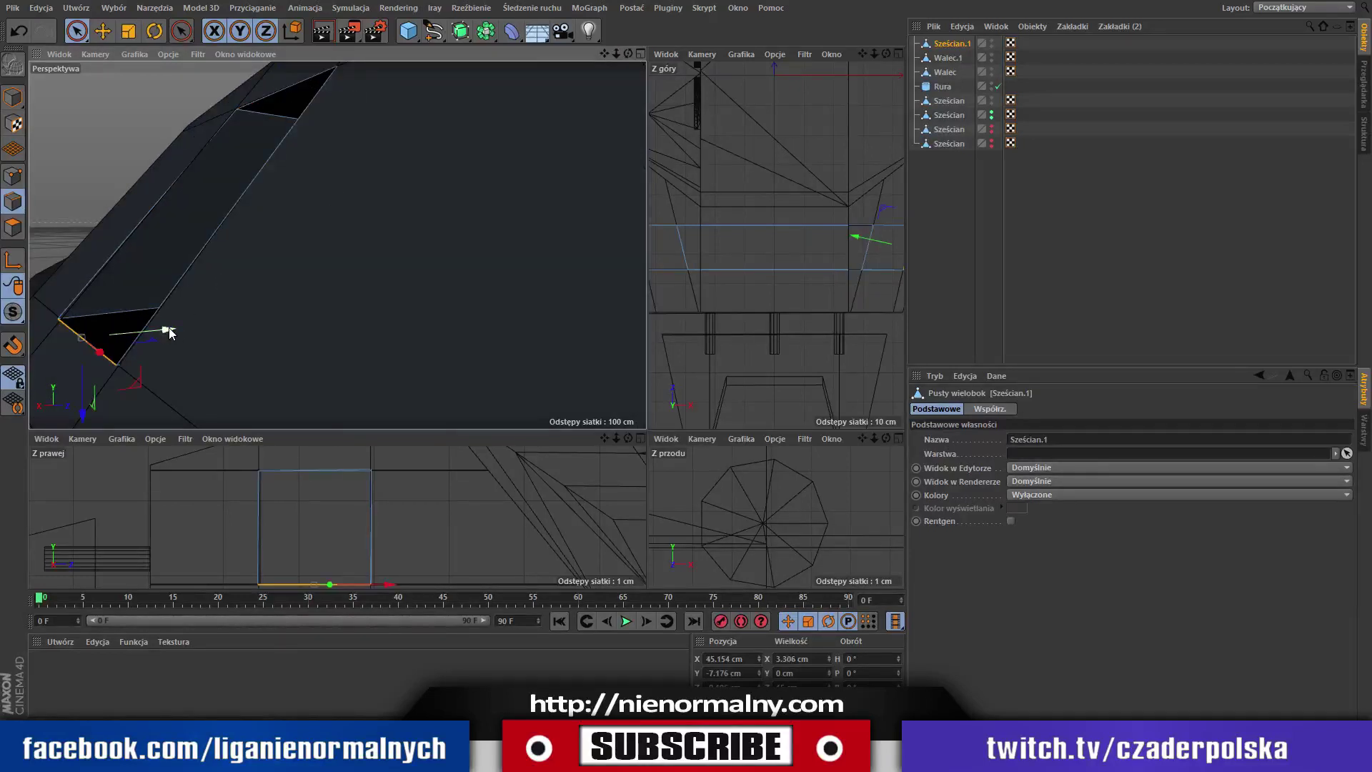
left_click_drag(170, 332, 175, 332)
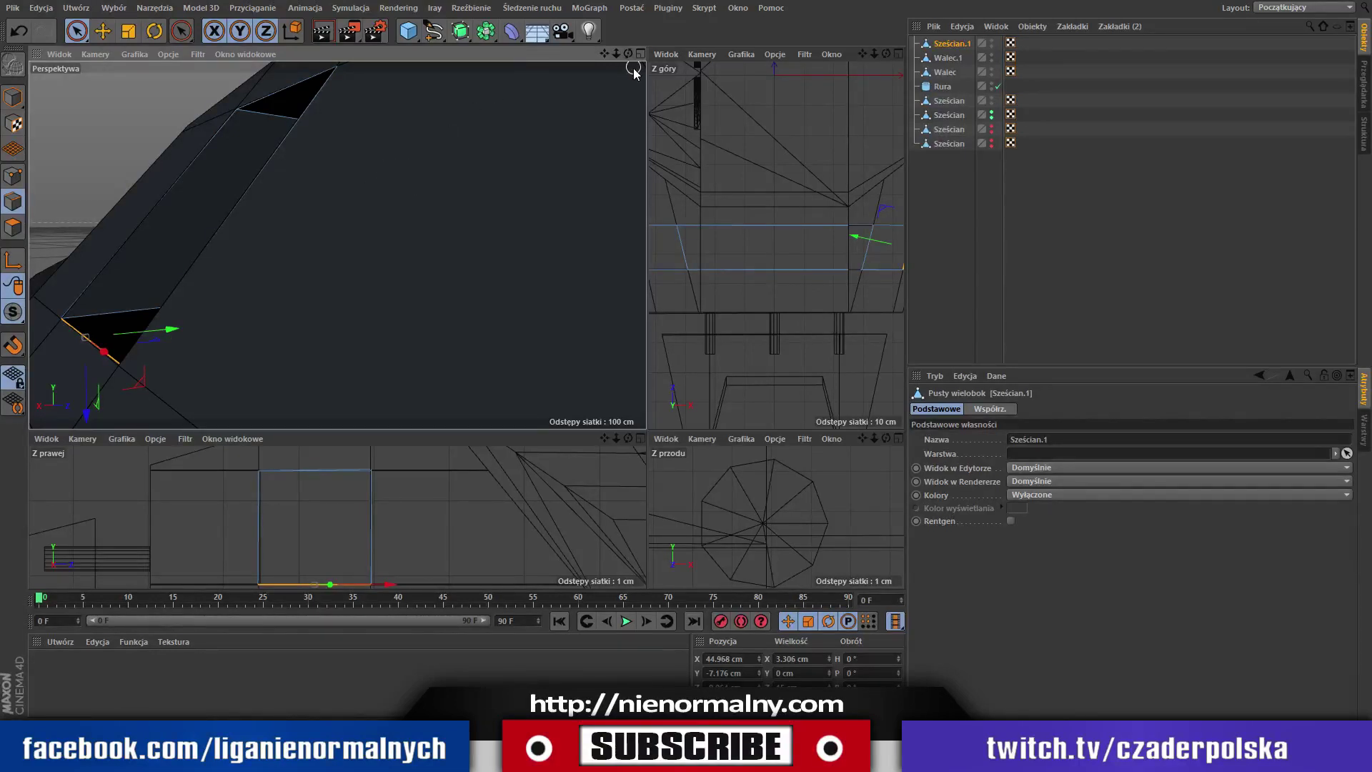
mouse_move(633, 68)
left_mouse_down("alt")
mouse_move(665, 63)
mouse_move(615, 74)
mouse_move(619, 54)
mouse_move(621, 94)
mouse_move(625, 68)
mouse_move(783, 123)
mouse_move(890, 118)
mouse_move(812, 115)
mouse_move(892, 79)
mouse_move(606, 76)
mouse_move(781, 106)
mouse_move(818, 88)
mouse_move(731, 144)
mouse_move(782, 122)
mouse_move(559, 106)
mouse_move(1026, 66)
mouse_move(900, 36)
mouse_move(3, 101)
mouse_move(516, 53)
mouse_move(483, 70)
left_mouse_up("alt")
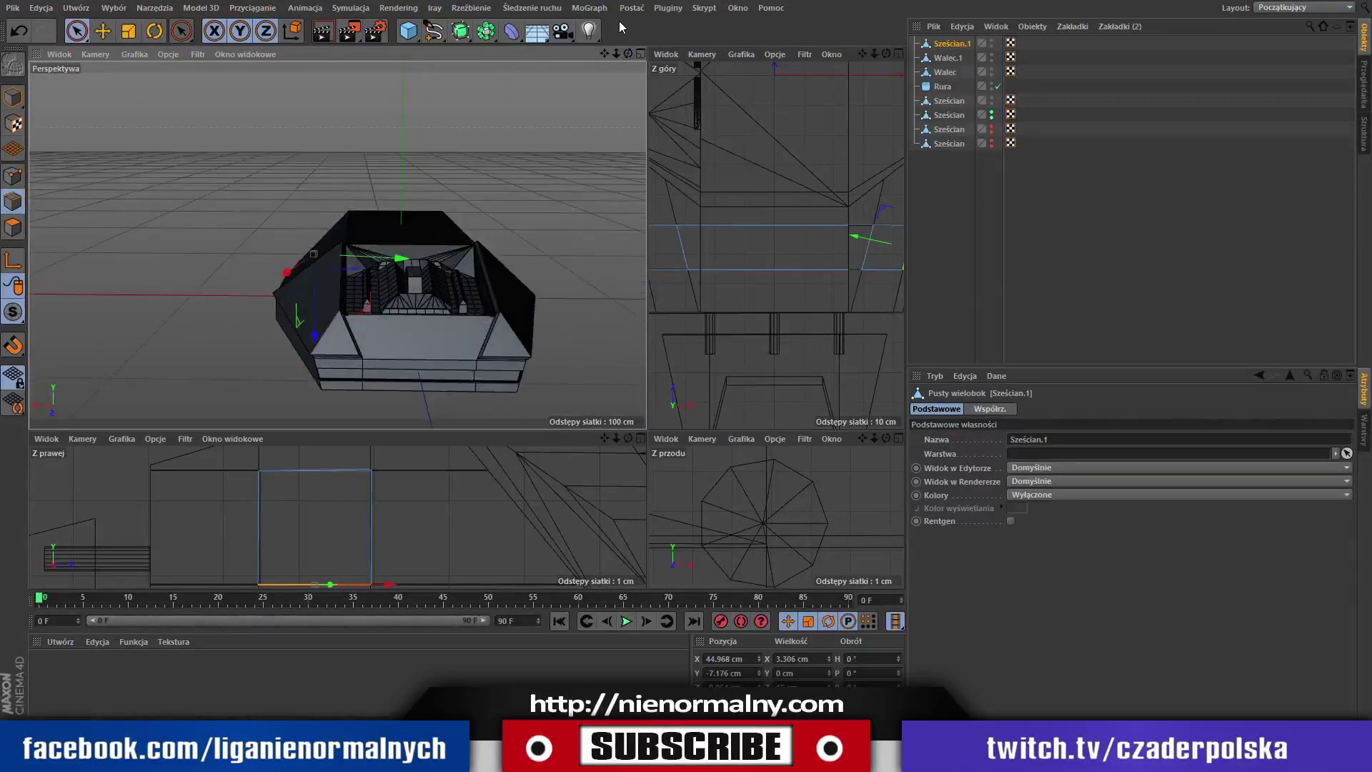
mouse_move(618, 27)
left_mouse_down()
mouse_move(614, 75)
mouse_move(631, 53)
mouse_move(676, 88)
mouse_move(683, 74)
mouse_move(512, 18)
mouse_move(620, 32)
mouse_move(593, 51)
mouse_move(617, 65)
left_mouse_up()
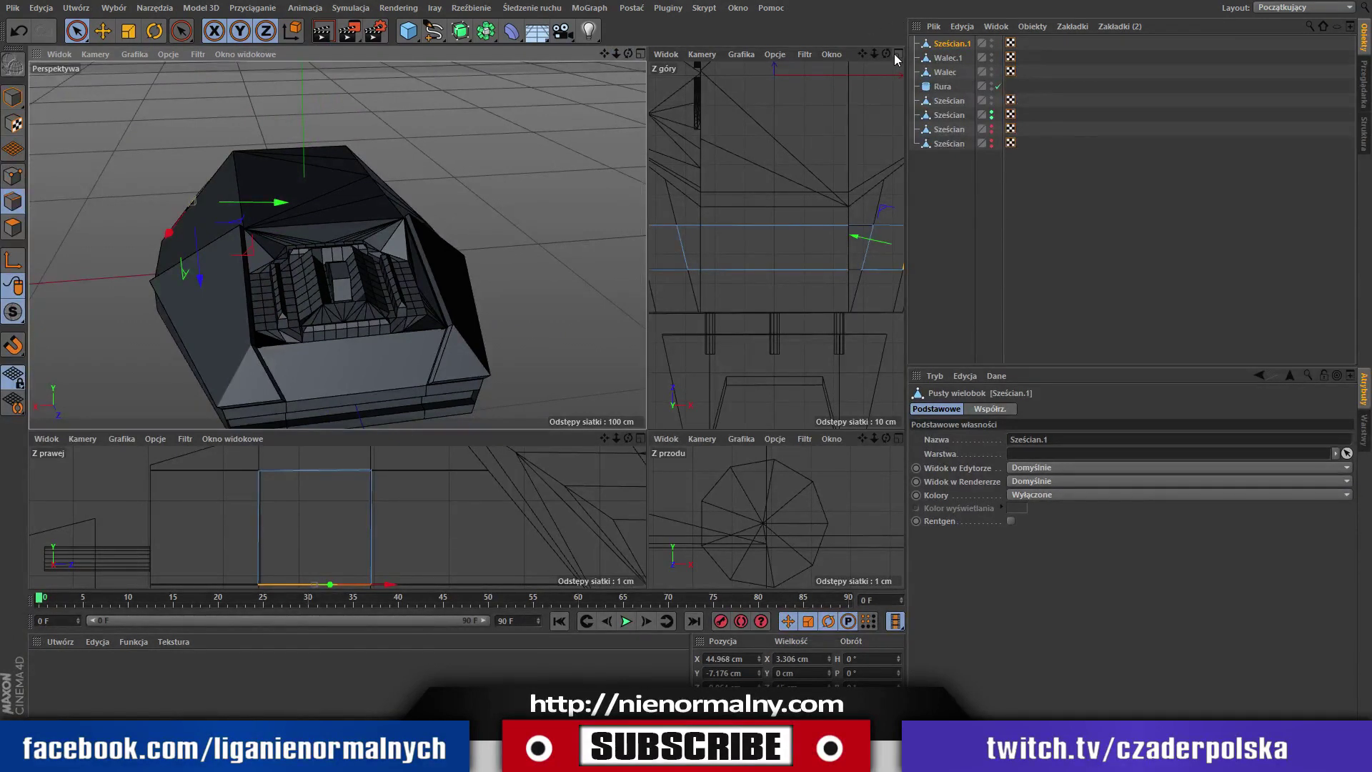
left_click_drag(886, 53, 354, 268)
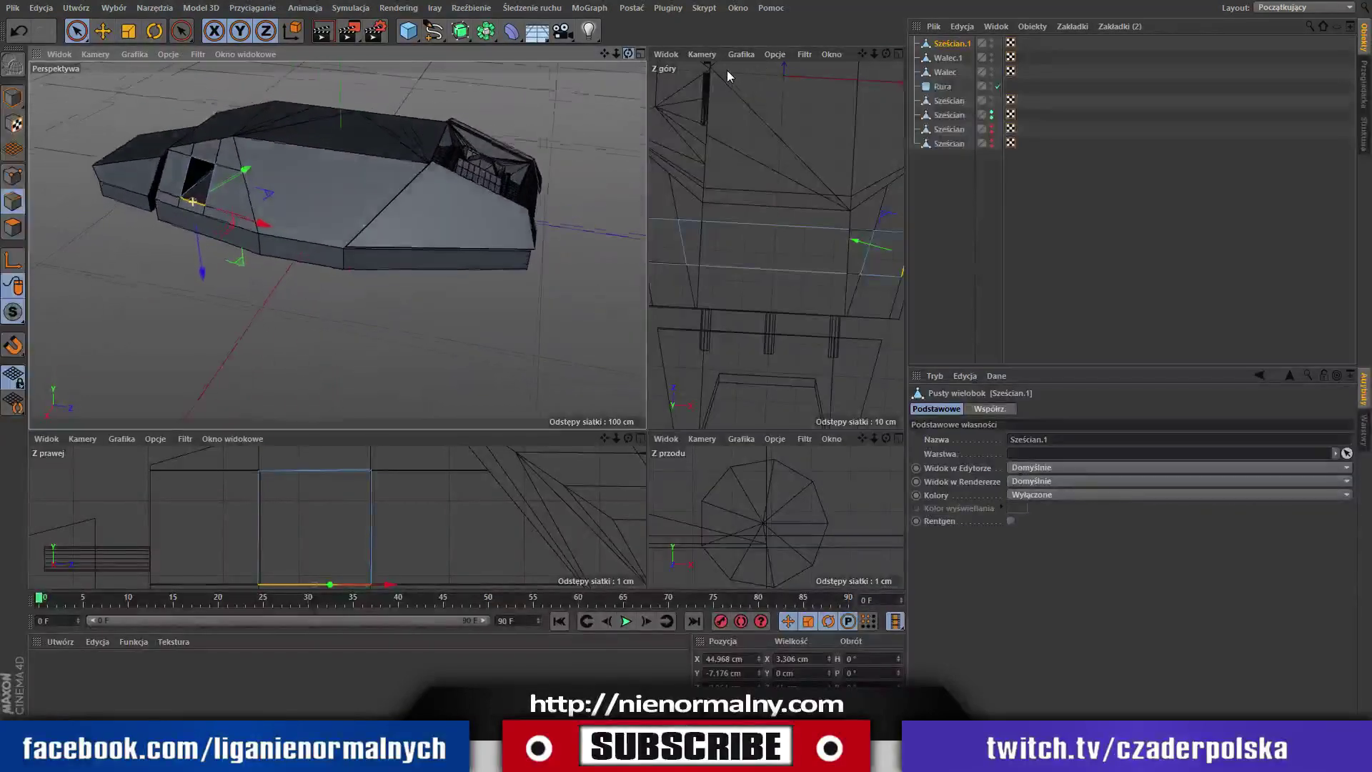
Select the Sześcian hull and sweep-select the bottom slab faces along its side.
left_click(943, 60)
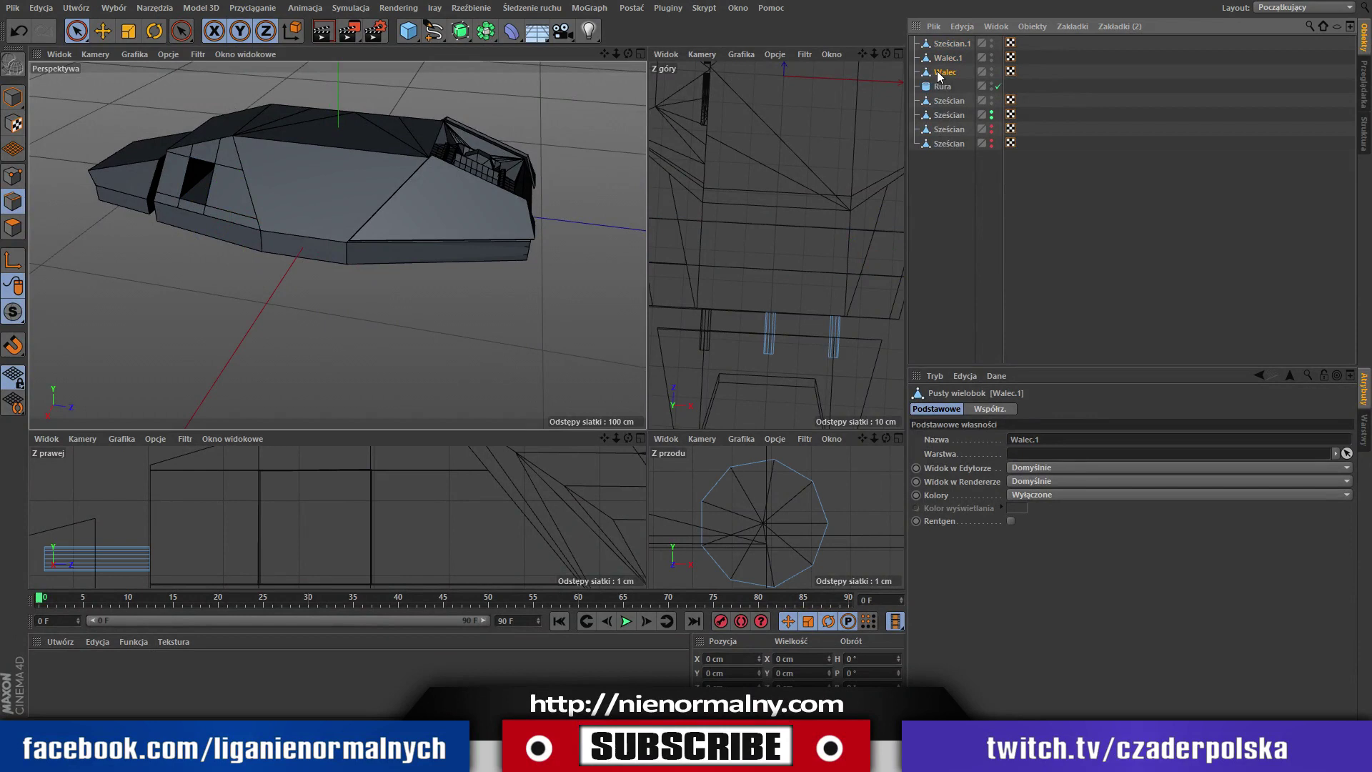
left_click(948, 101)
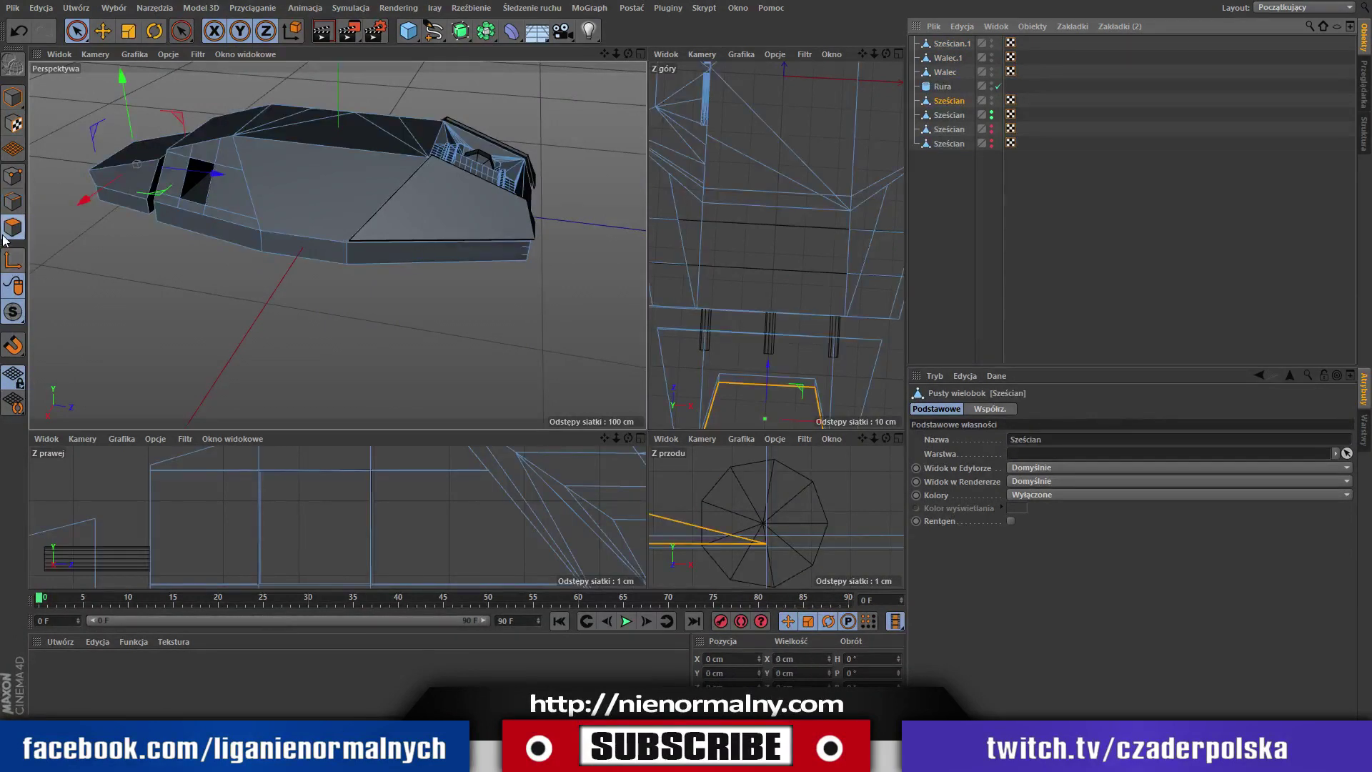
left_click_drag(428, 254, 136, 208)
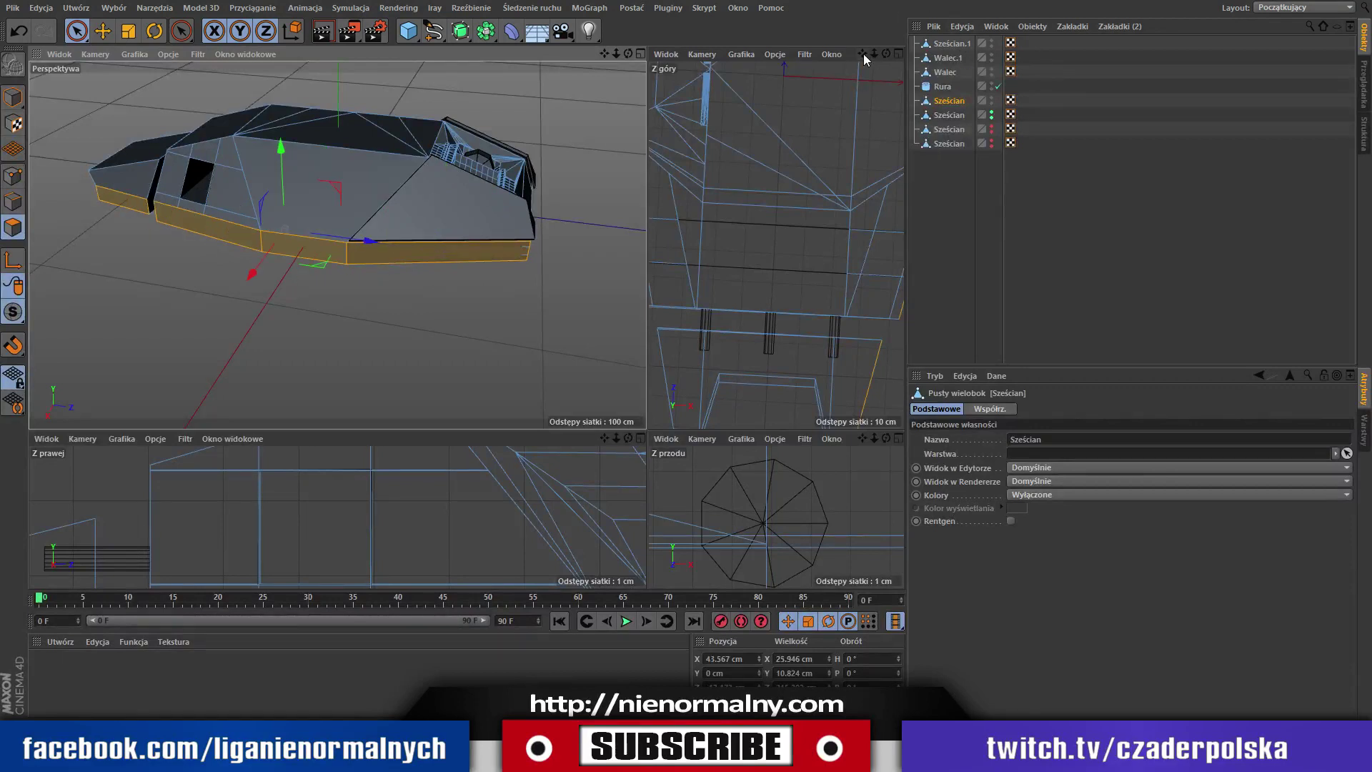
left_click_drag(863, 56, 868, 59)
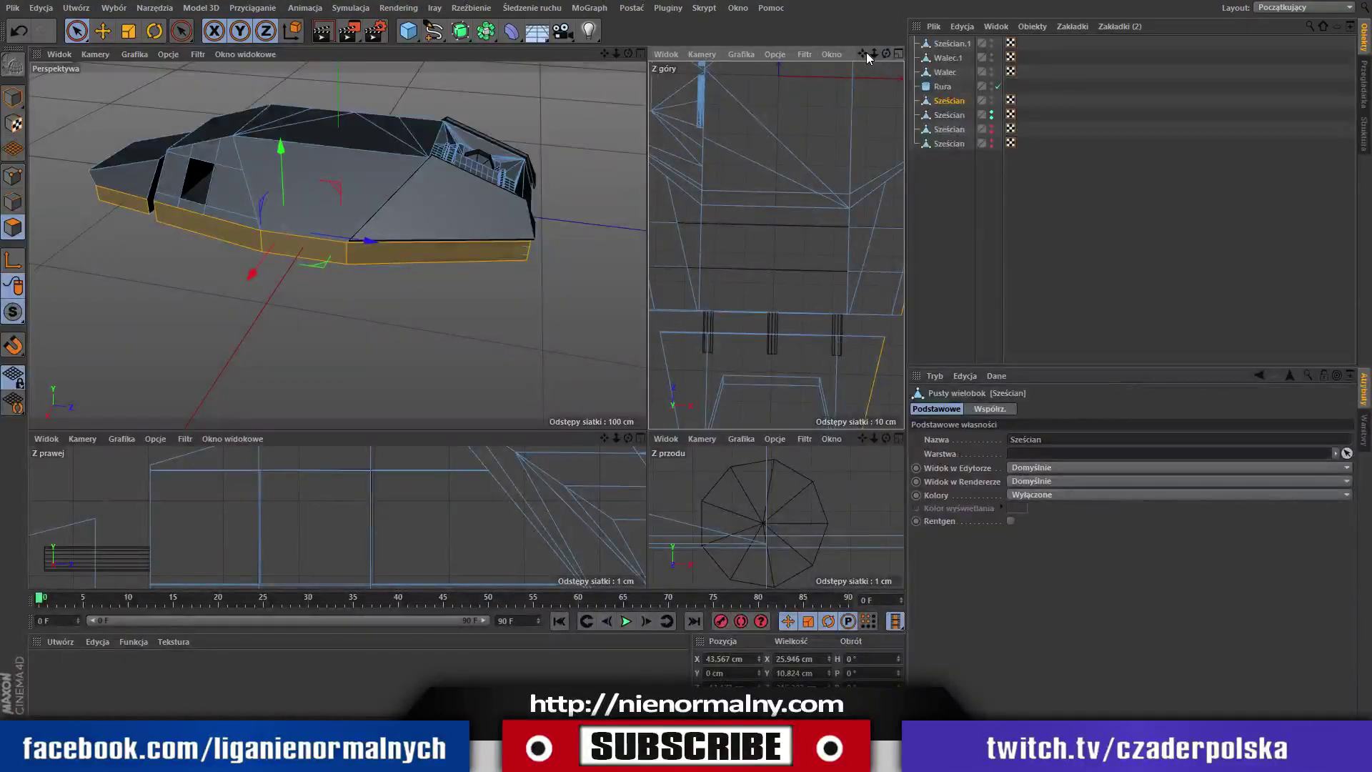
left_click_drag(631, 55, 844, 3)
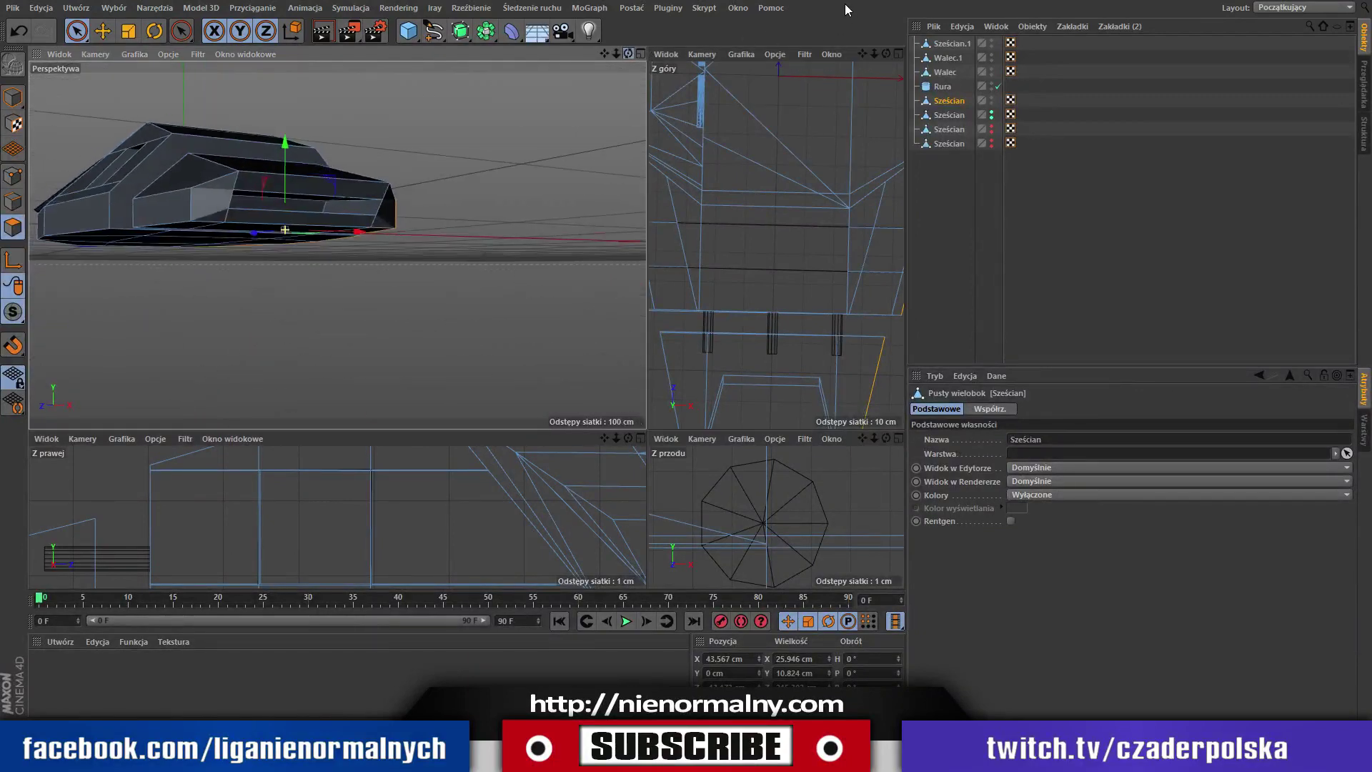
left_click(266, 232)
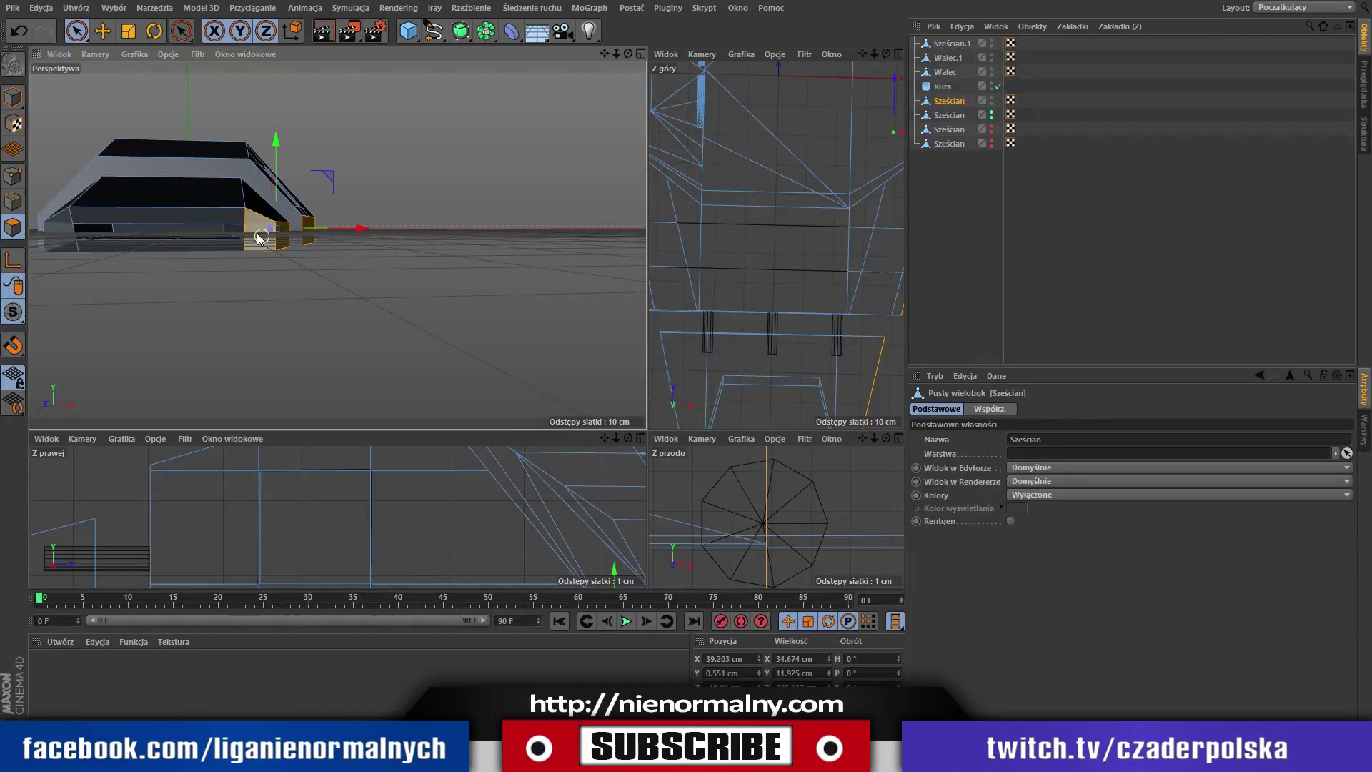
Add the front lower band faces and the long side band to the selection.
left_click(62, 232, "shift")
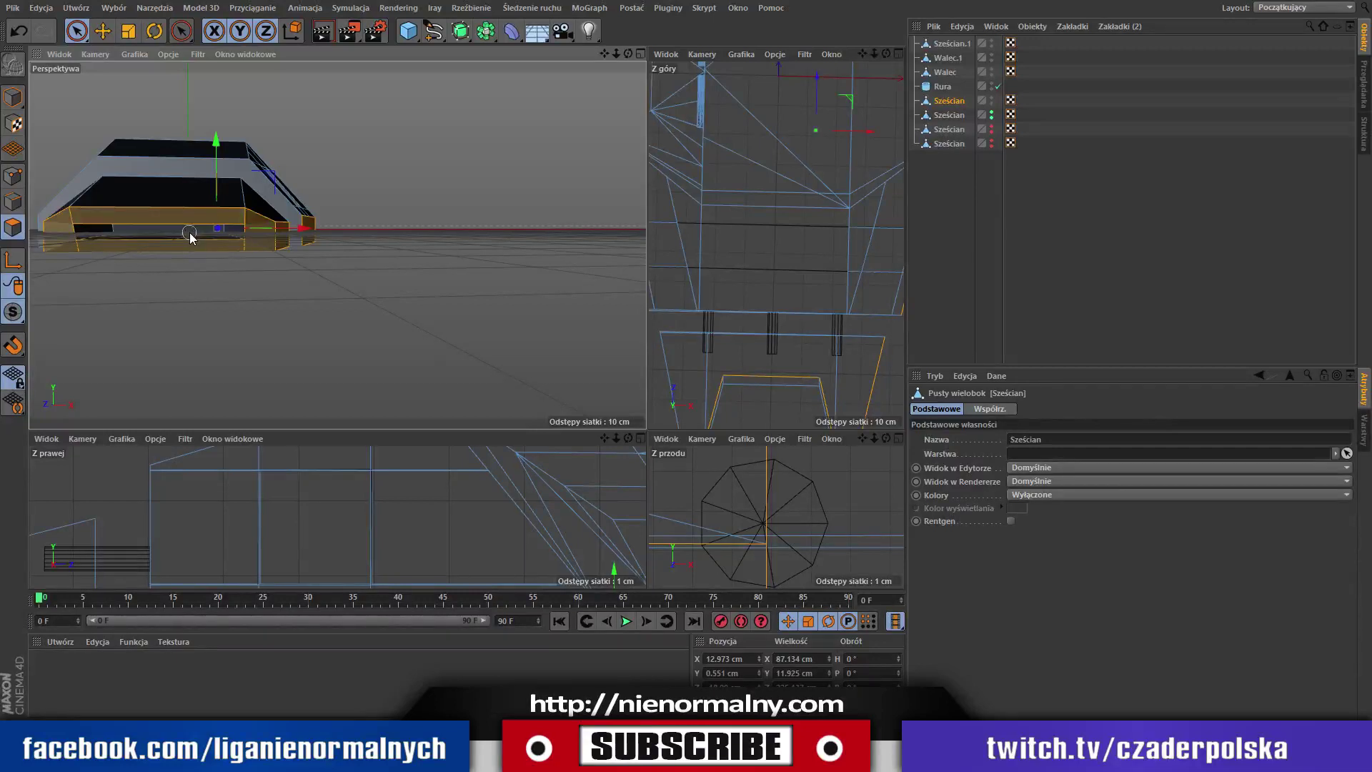
left_click_drag(628, 54, 647, 55)
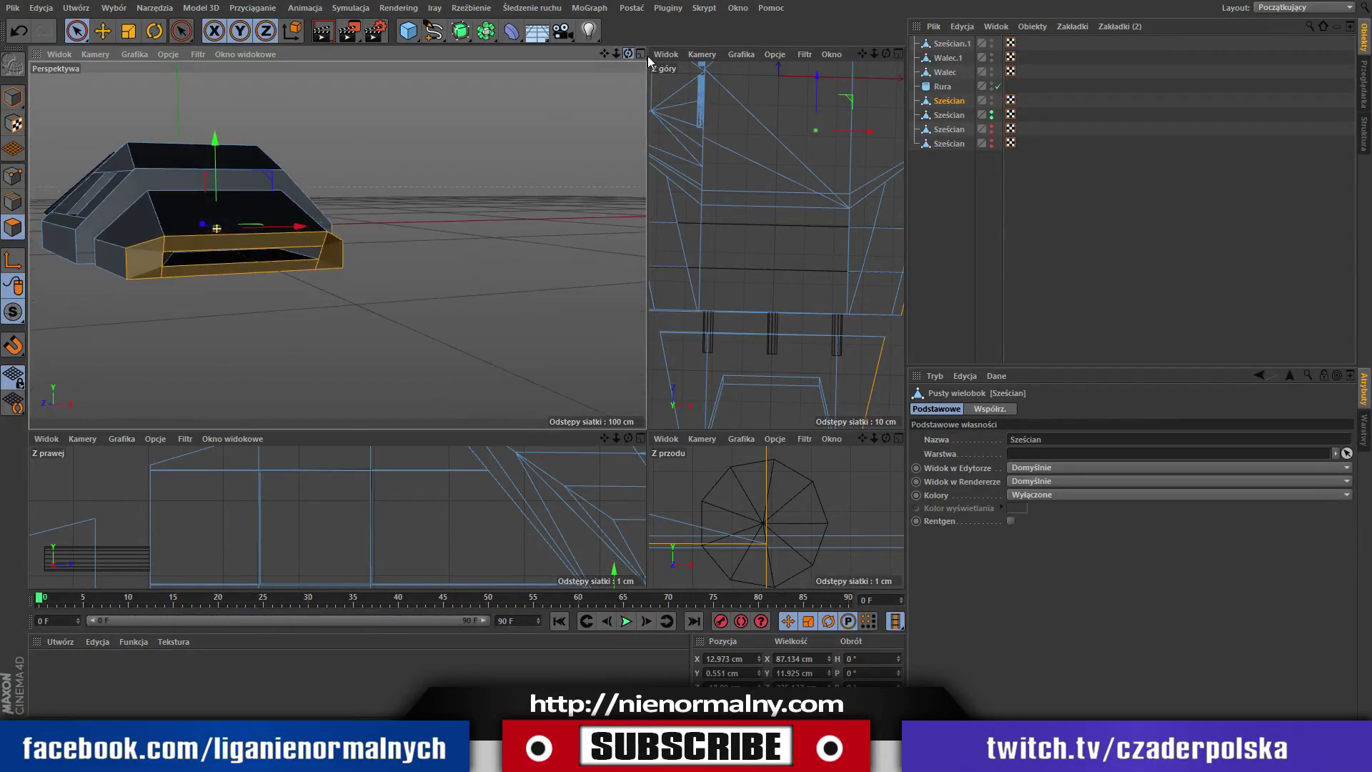
left_click_drag(648, 56, 726, 59)
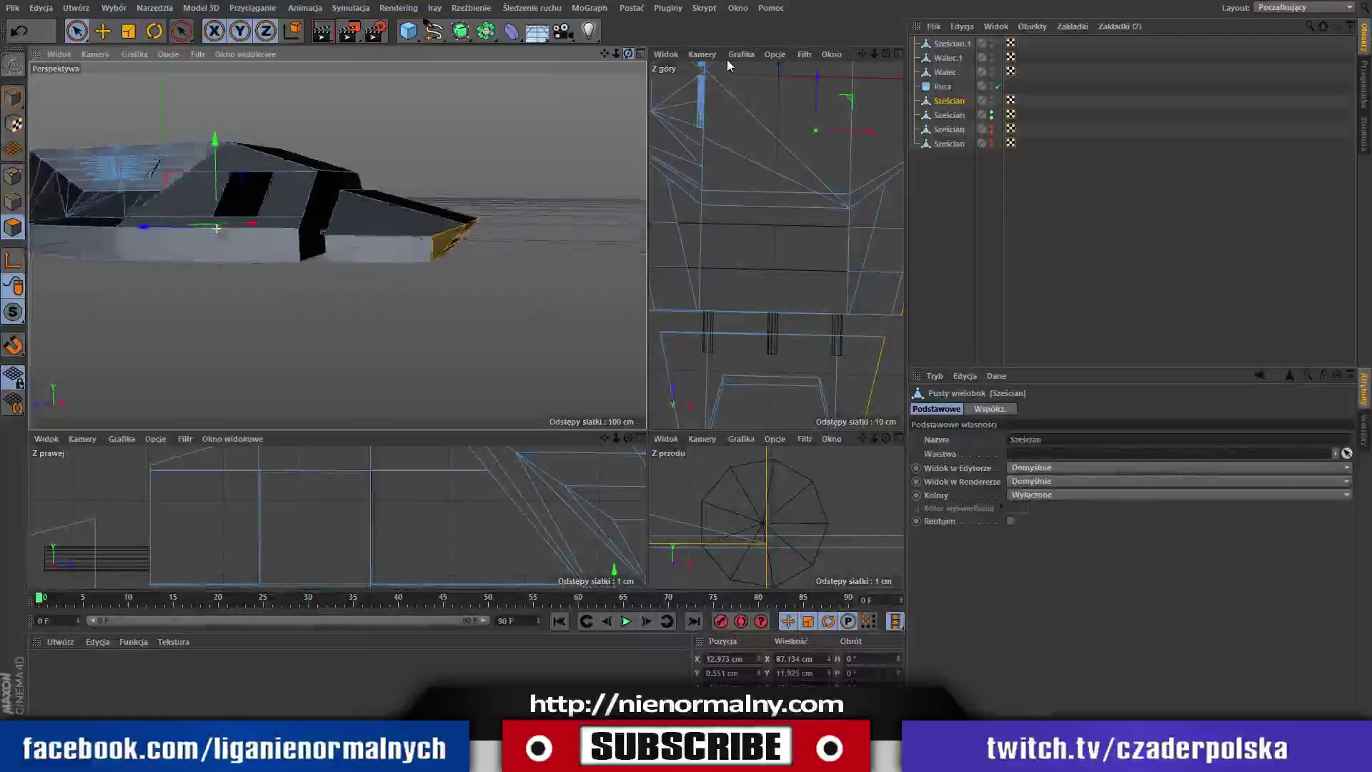
left_click(286, 245, "shift")
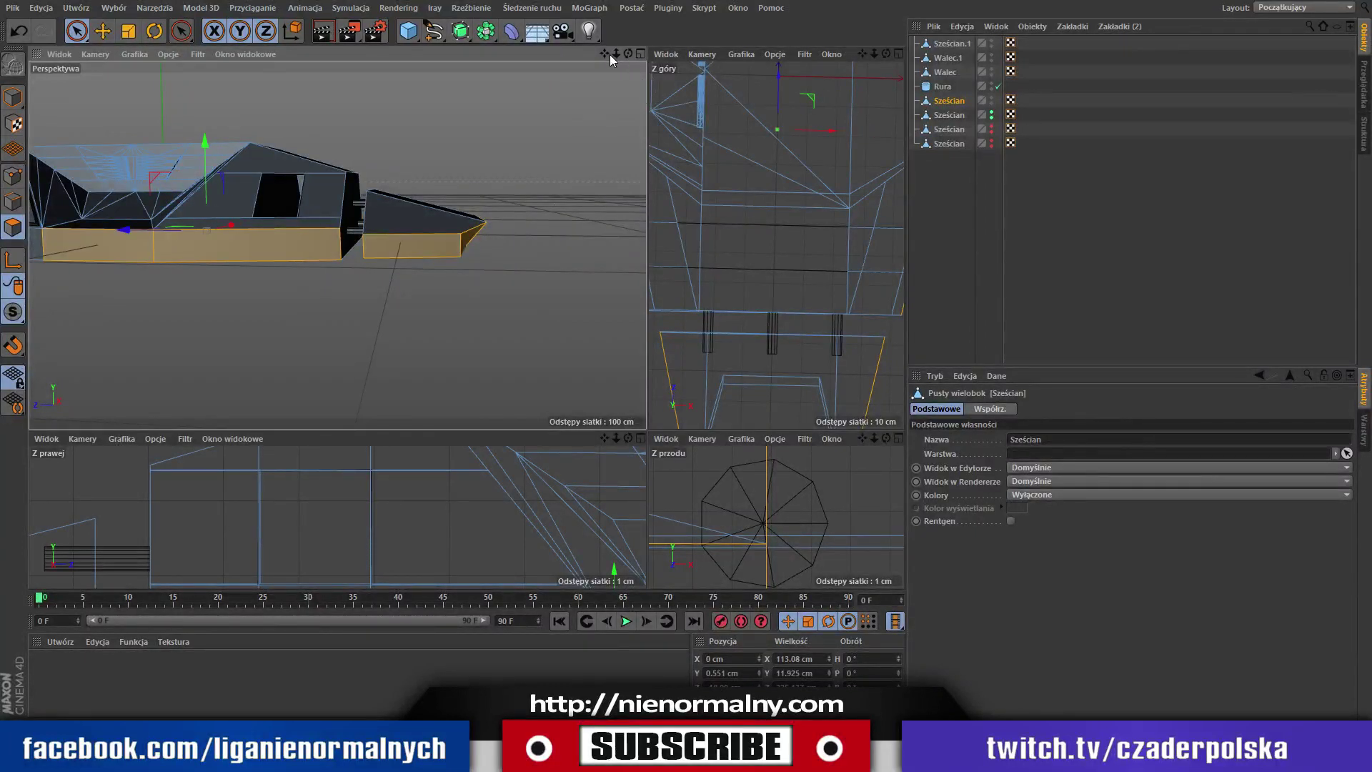
left_click_drag(610, 54, 882, 70)
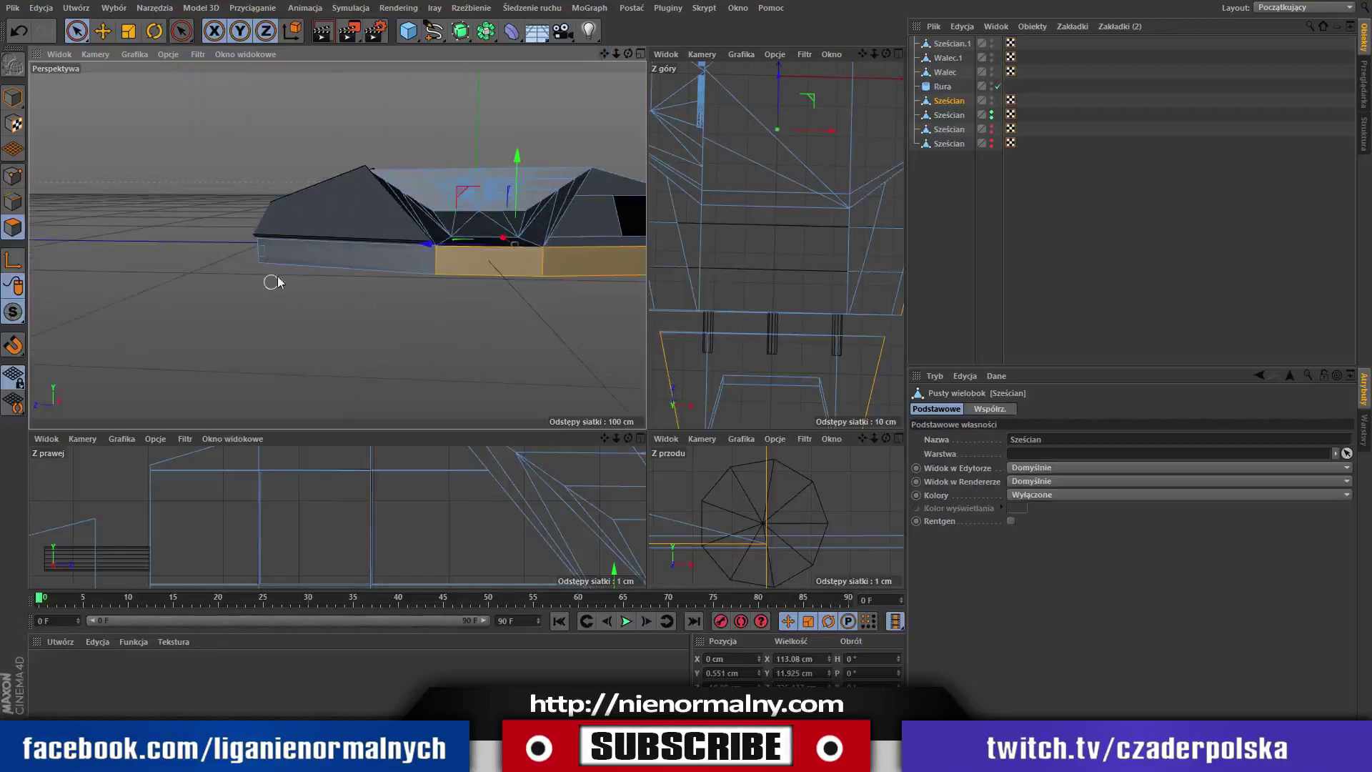
left_click_drag(628, 54, 738, 55)
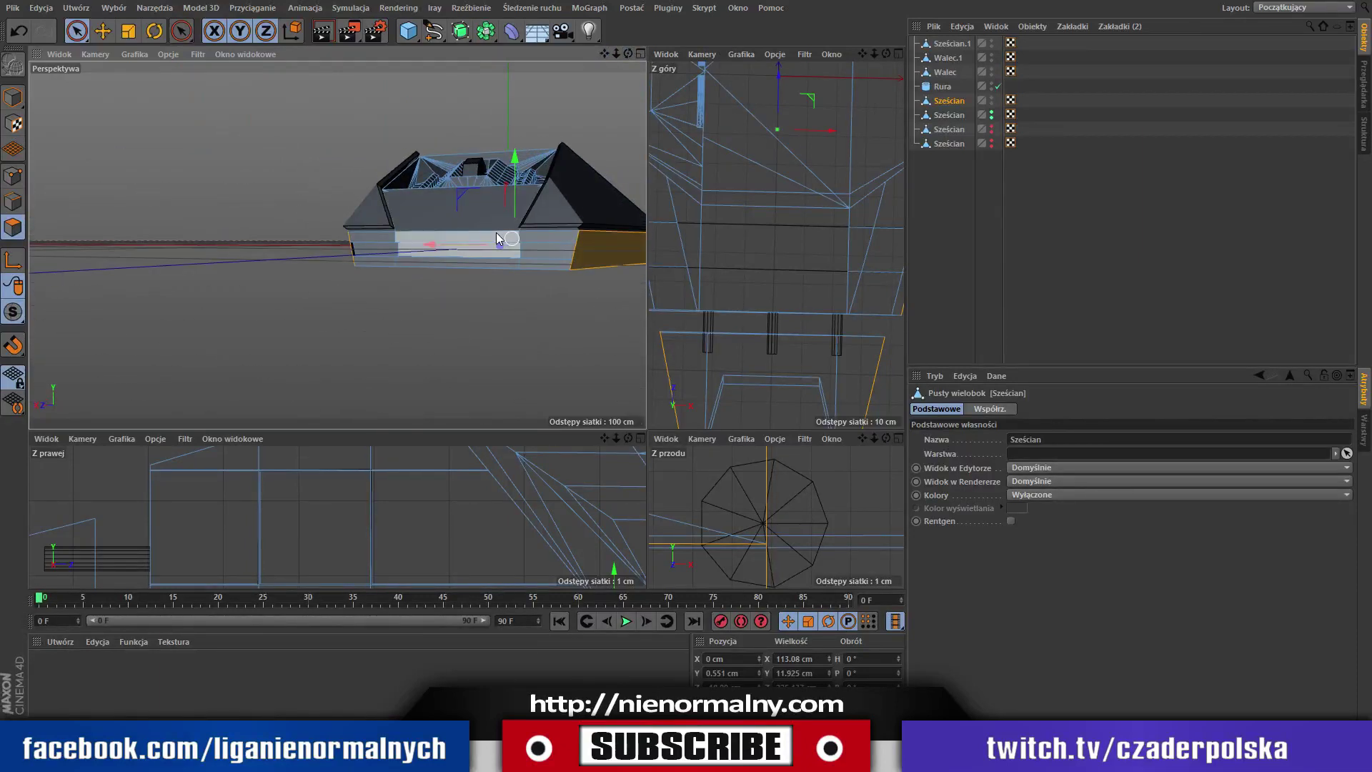
Add the upper and lower base strips at the other end, then zoom out to the whole ship.
scroll(389, 247, "up", 3)
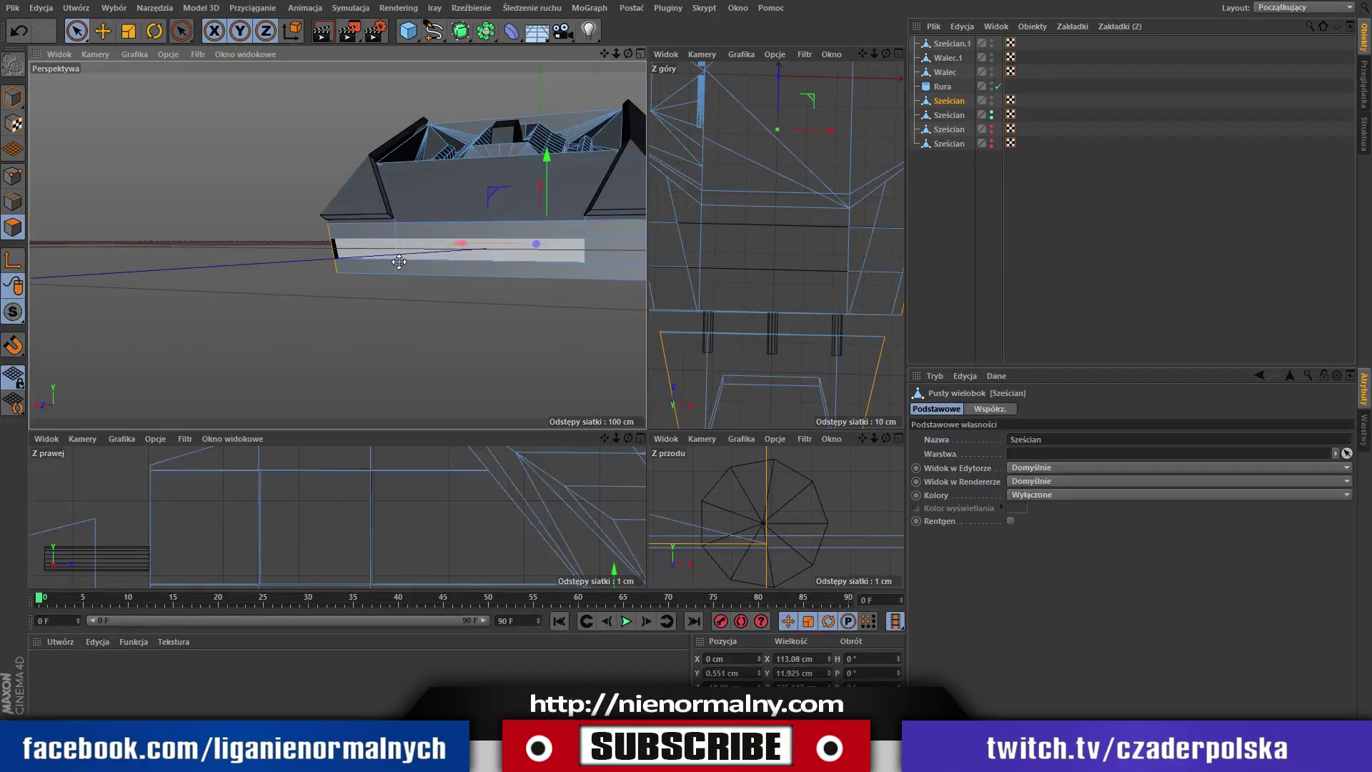
left_click(431, 235)
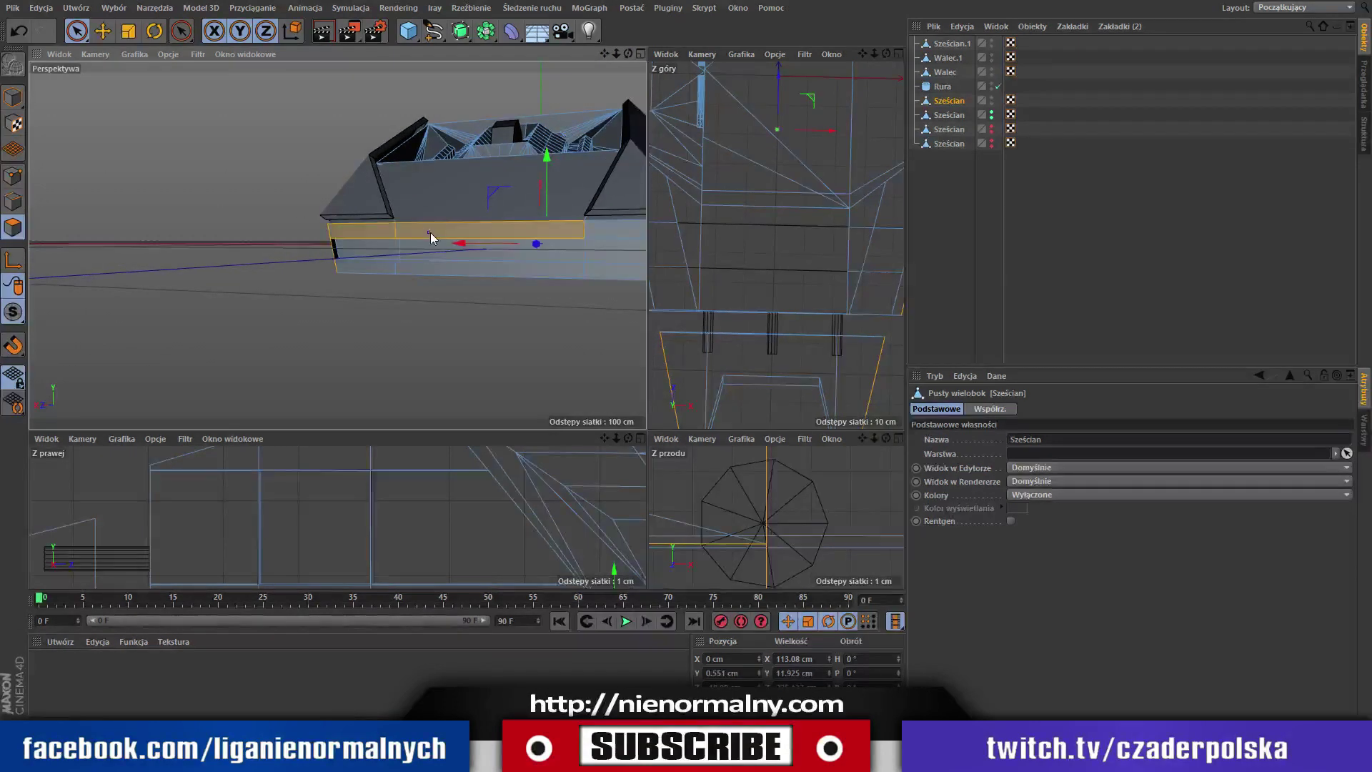
mouse_move(611, 276)
left_mouse_down("shift")
mouse_move(413, 268)
mouse_move(621, 66)
left_mouse_up("shift")
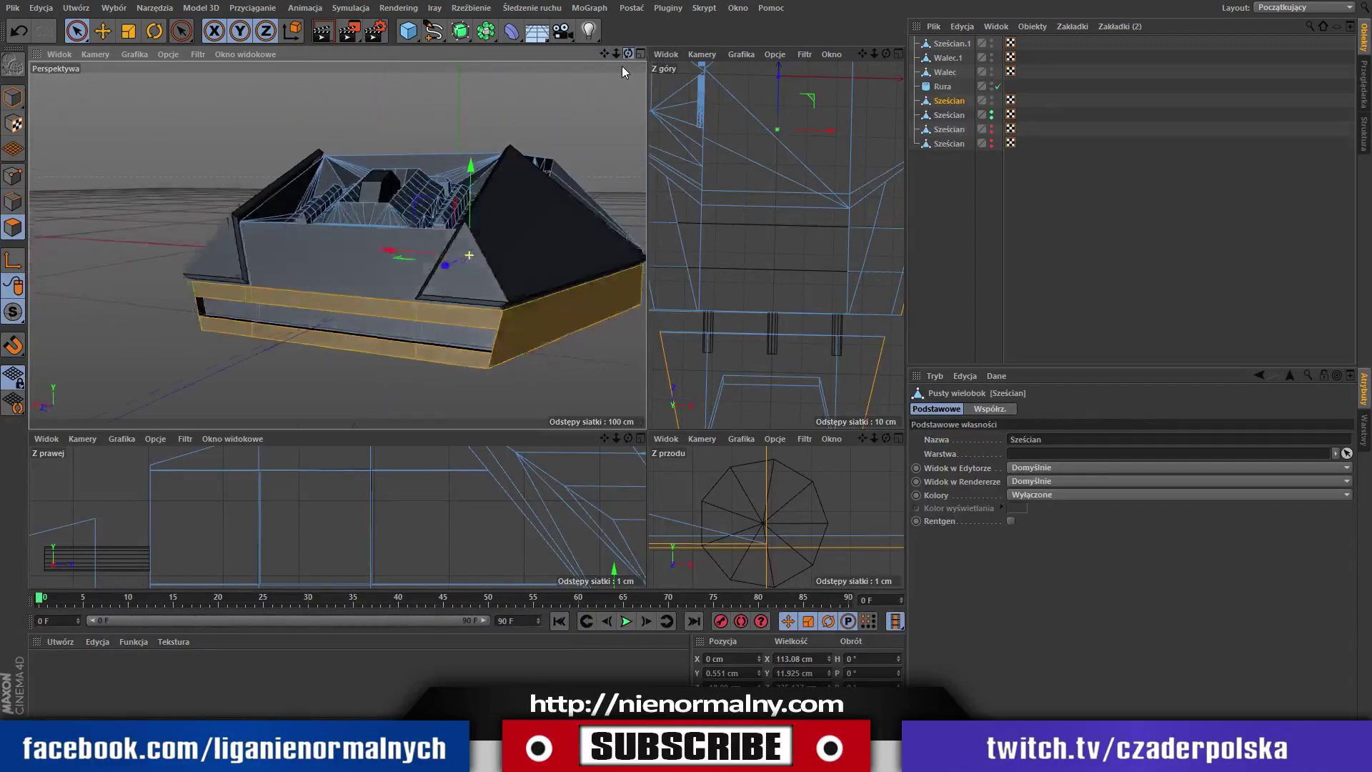
mouse_move(622, 66)
left_mouse_down()
mouse_move(672, 57)
mouse_move(716, 72)
left_mouse_up()
left_click_drag(615, 55, 597, 136)
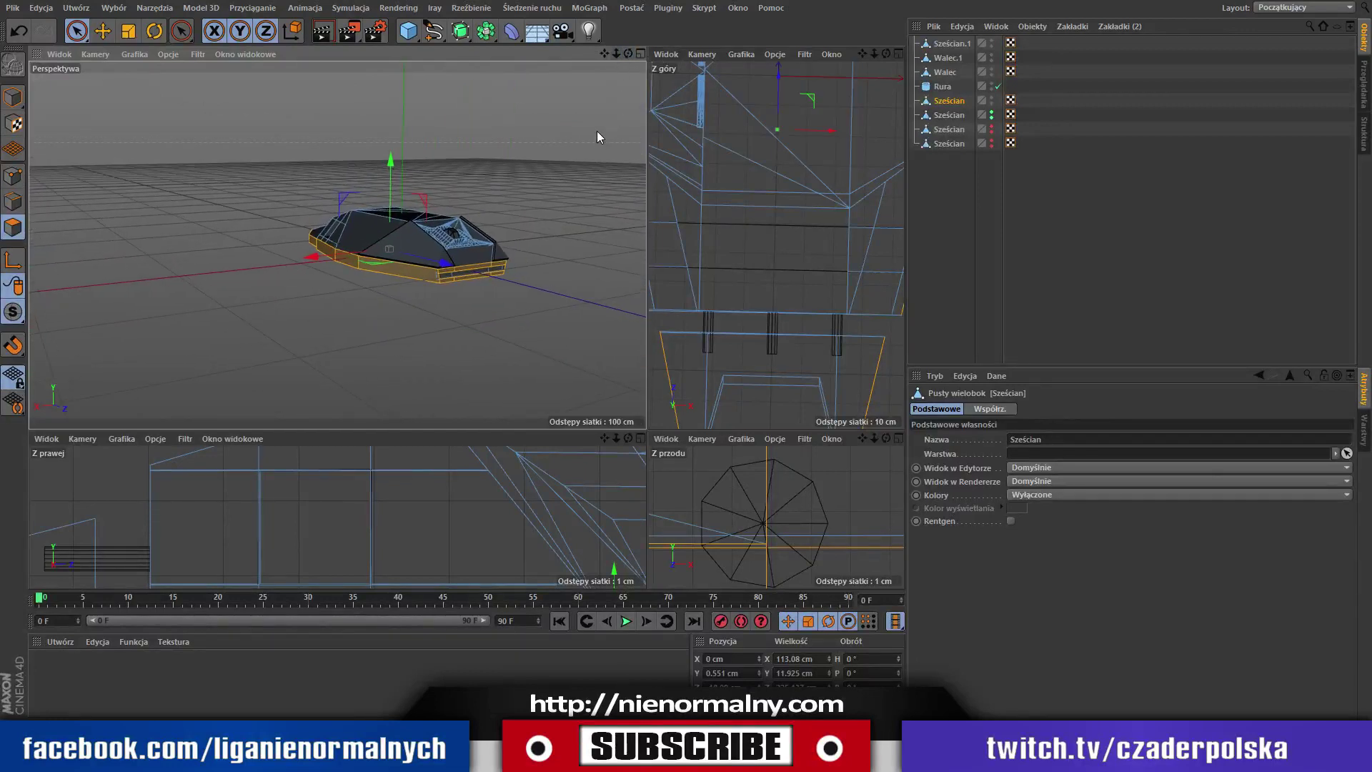